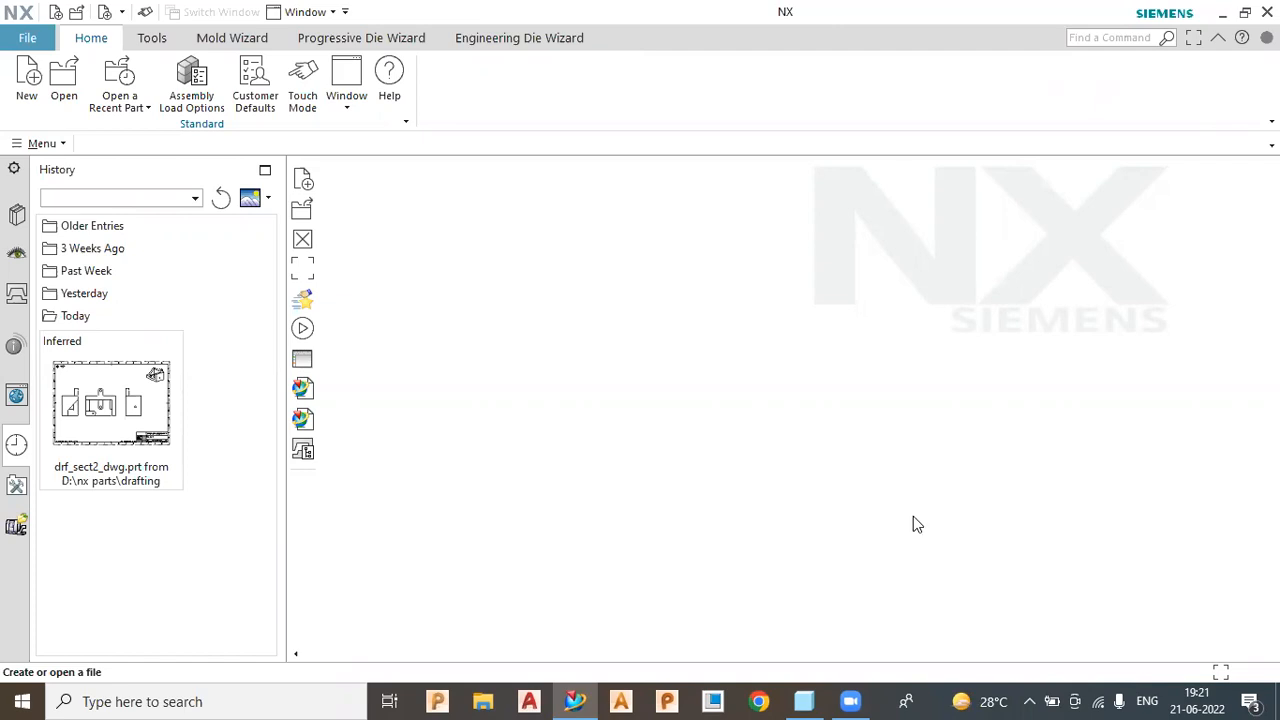
Start a new file with Millimeters as the template units
{"action": "left_click", "coordinate": [27, 95]}
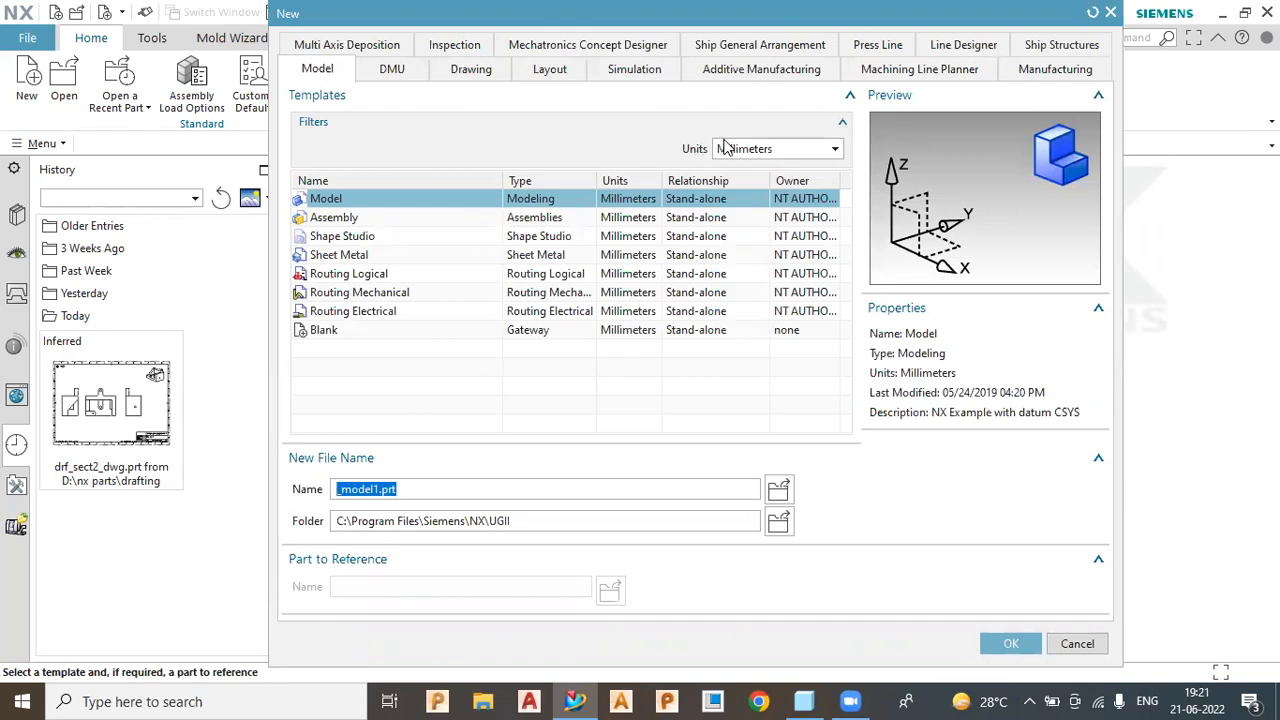
{"action": "left_click", "coordinate": [765, 152]}
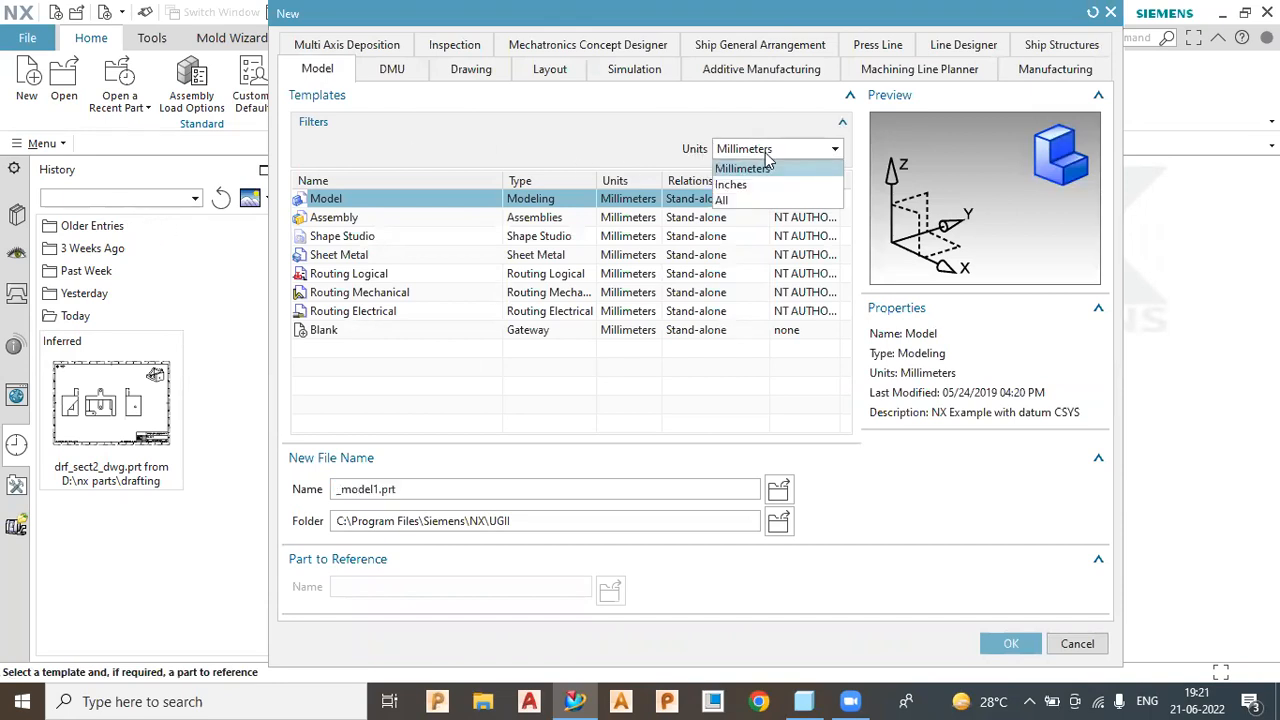
{"action": "left_click", "coordinate": [766, 155]}
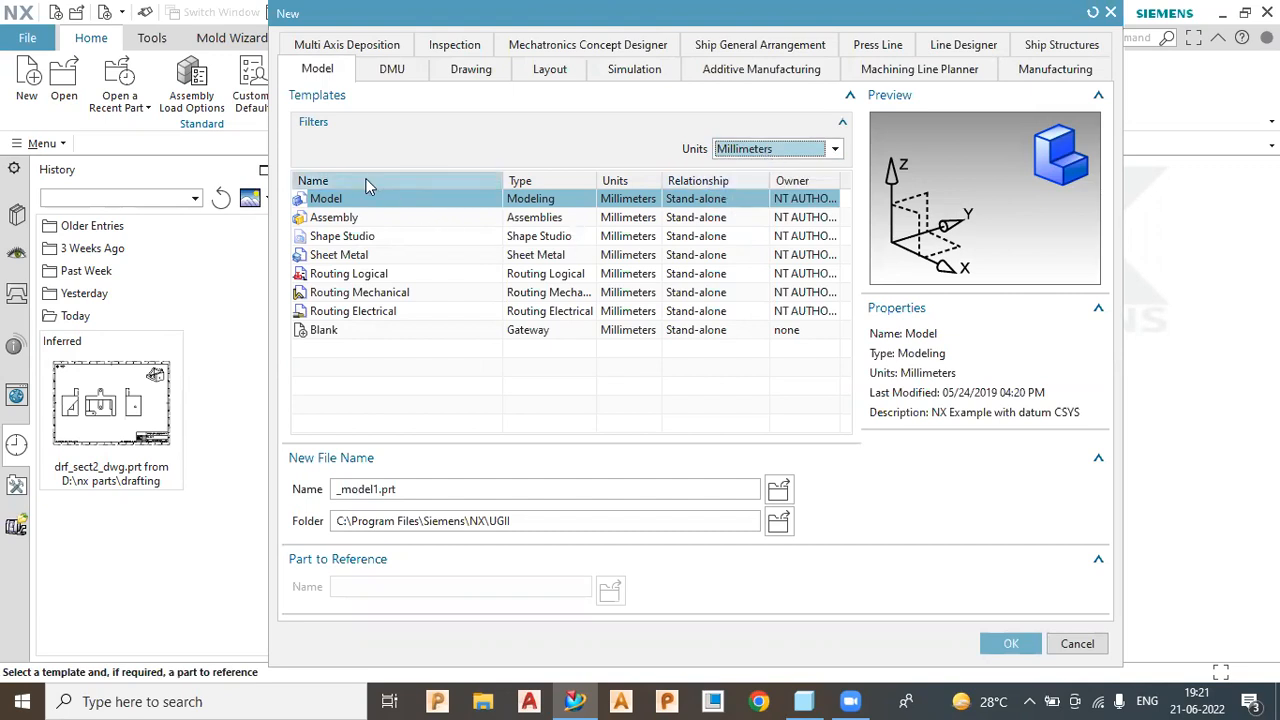
Examine the available new-file templates, from the Model types through DMU, Drawing, Layout, Simulation, Manufacturing, Ship Structures and Multi Axis Deposition
{"action": "left_click", "coordinate": [341, 221]}
{"action": "left_click", "coordinate": [342, 238]}
{"action": "left_click", "coordinate": [343, 256]}
{"action": "left_click", "coordinate": [340, 277]}
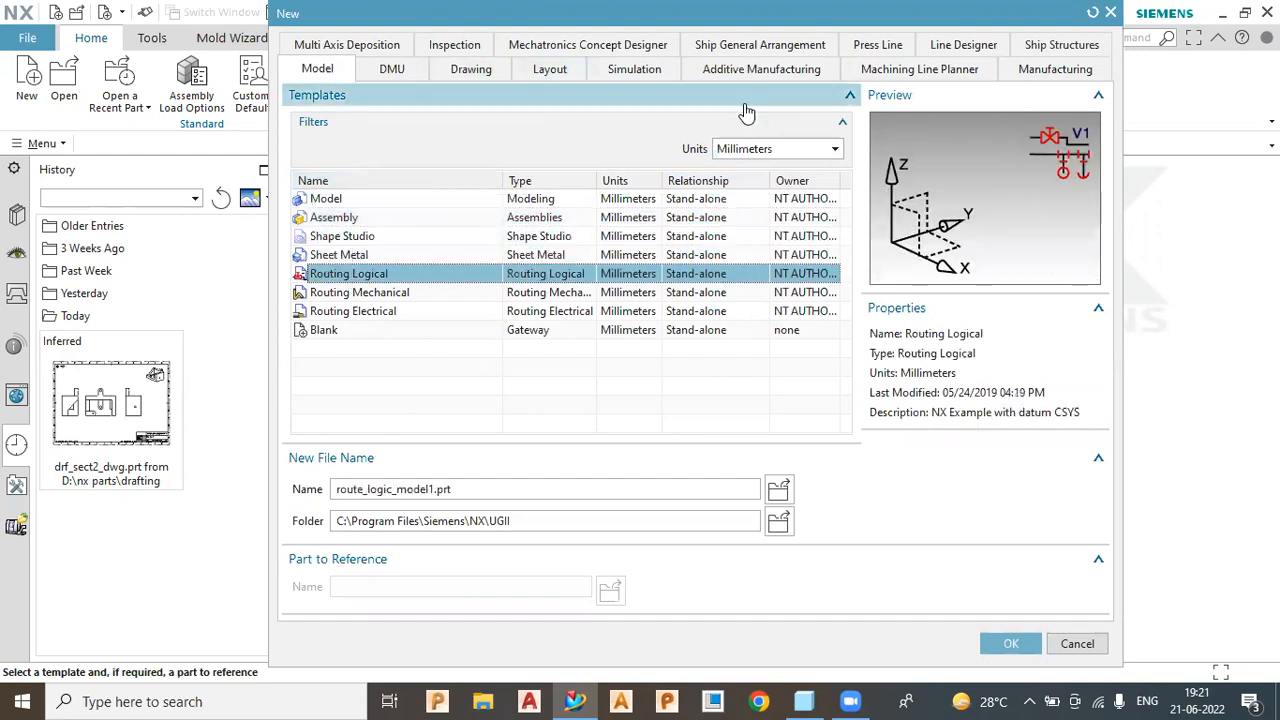
{"action": "left_click", "coordinate": [392, 69]}
{"action": "left_click", "coordinate": [468, 69]}
{"action": "left_click", "coordinate": [561, 75]}
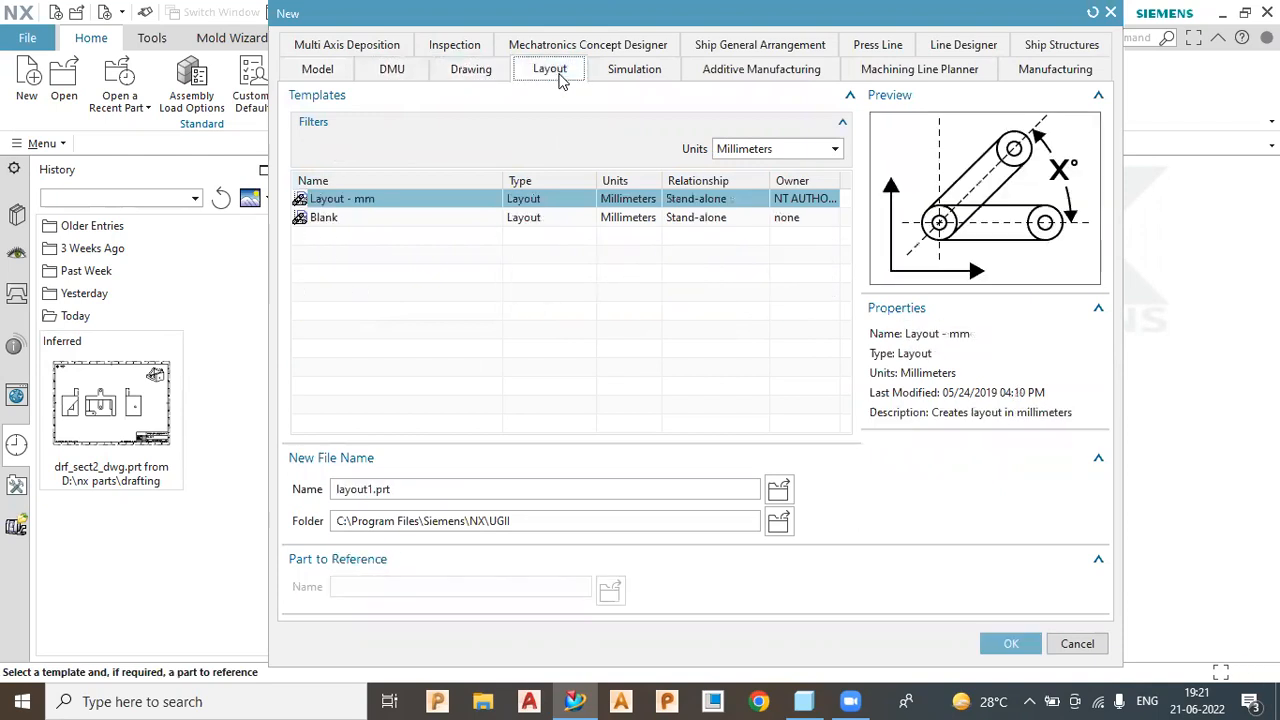
{"action": "left_click", "coordinate": [640, 76]}
{"action": "left_click", "coordinate": [752, 79]}
{"action": "left_click", "coordinate": [895, 80]}
{"action": "left_click", "coordinate": [1055, 69]}
{"action": "left_click", "coordinate": [1057, 47]}
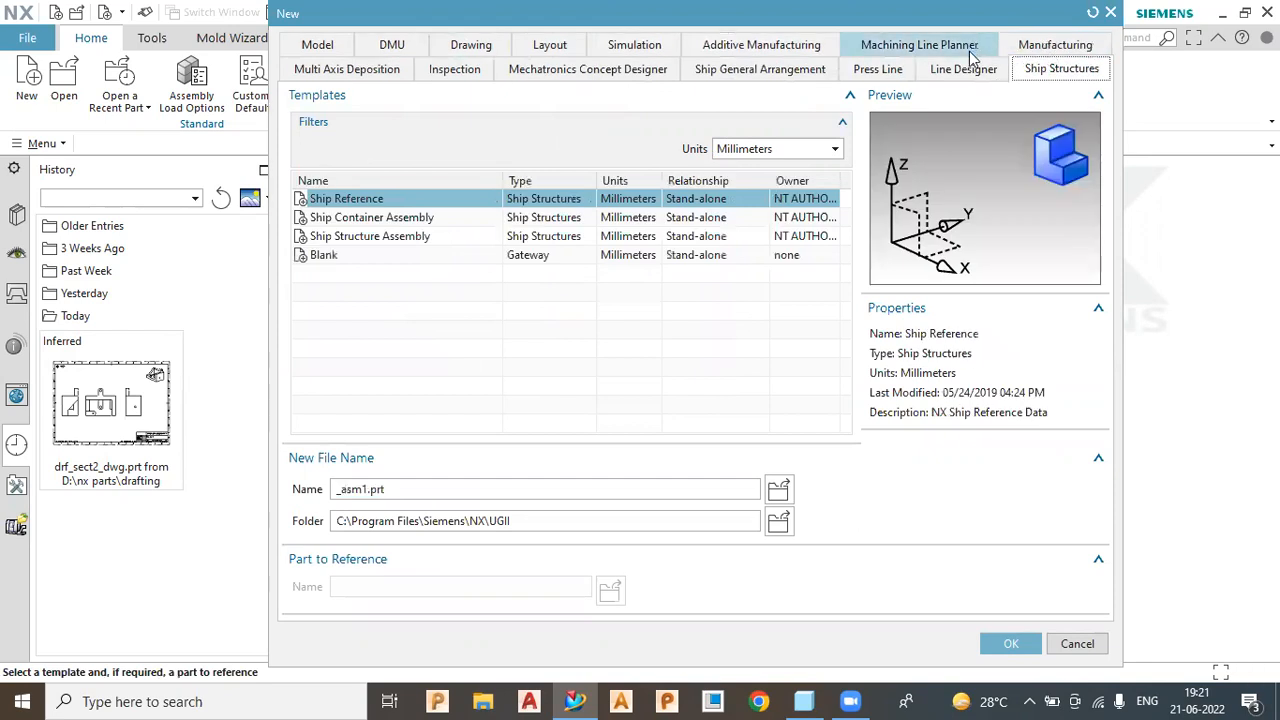
{"action": "left_click", "coordinate": [963, 69]}
{"action": "left_click", "coordinate": [886, 72]}
{"action": "left_click", "coordinate": [760, 70]}
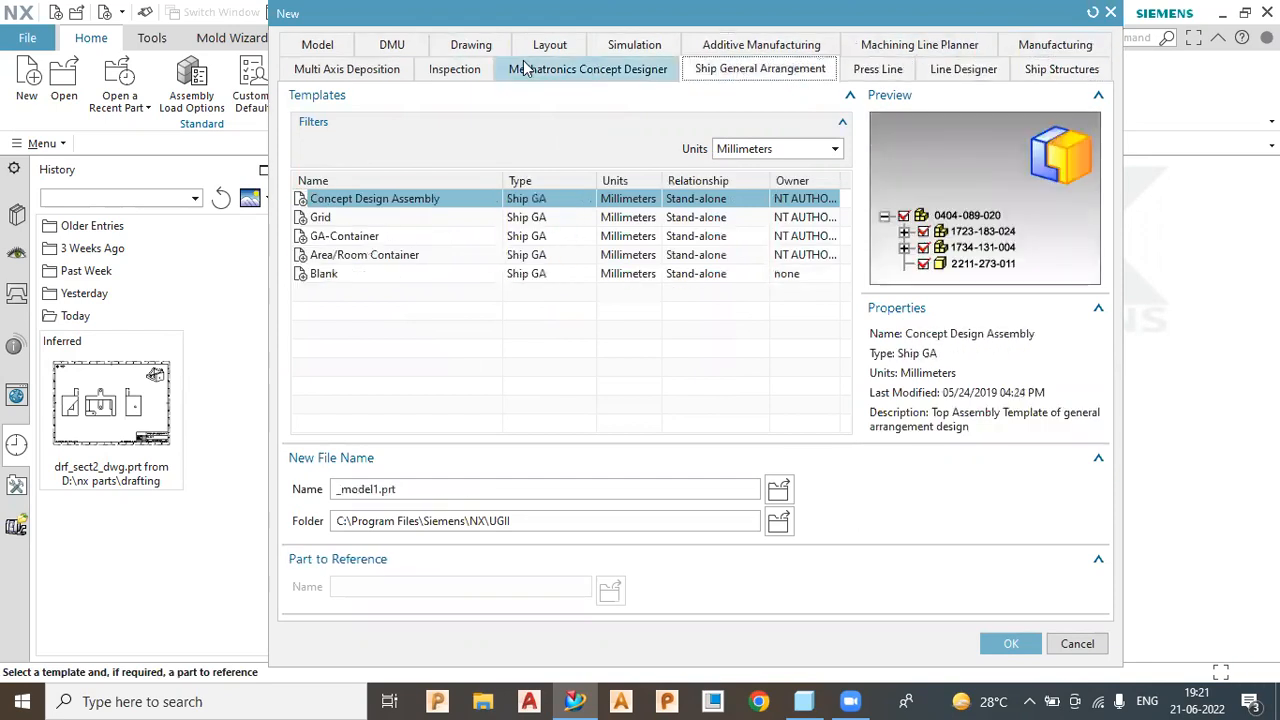
{"action": "left_click", "coordinate": [560, 70]}
{"action": "left_click", "coordinate": [372, 69]}
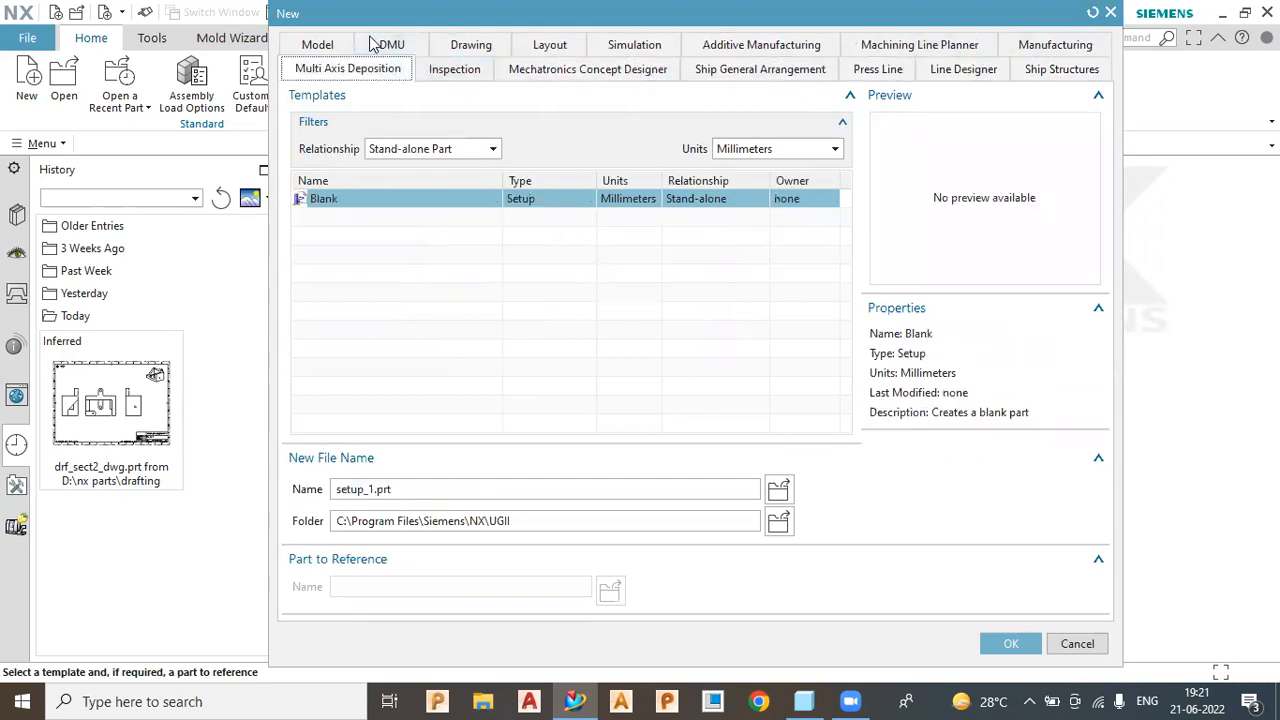
Choose the Model template for the new file and name it cam1
{"action": "left_click", "coordinate": [320, 45]}
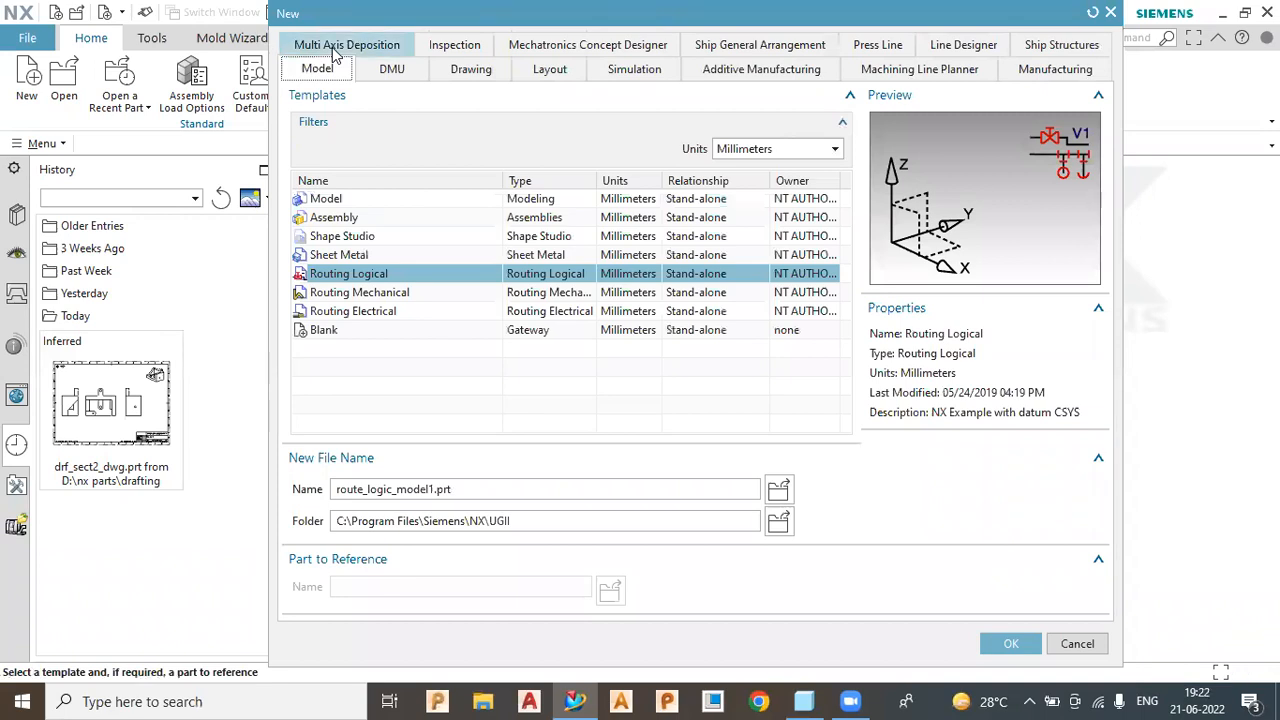
{"action": "left_click", "coordinate": [334, 201]}
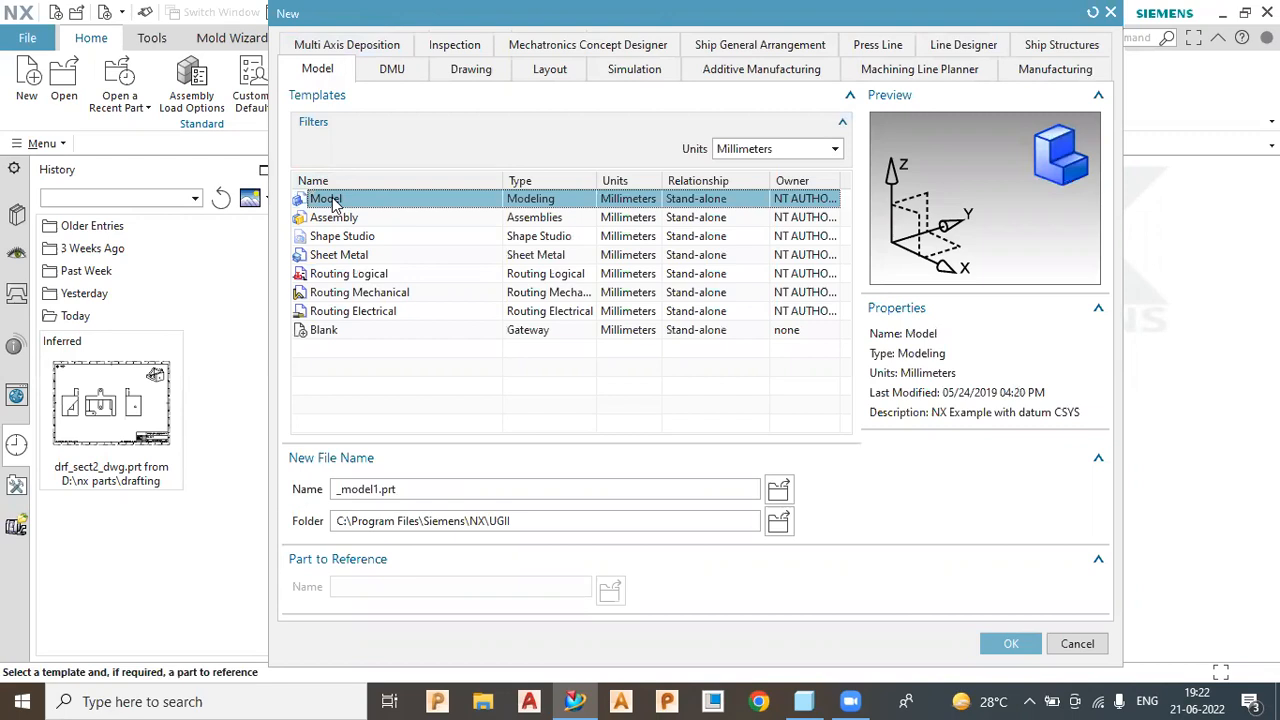
{"action": "left_click_drag", "start_coordinate": [420, 491], "coordinate": [318, 488]}
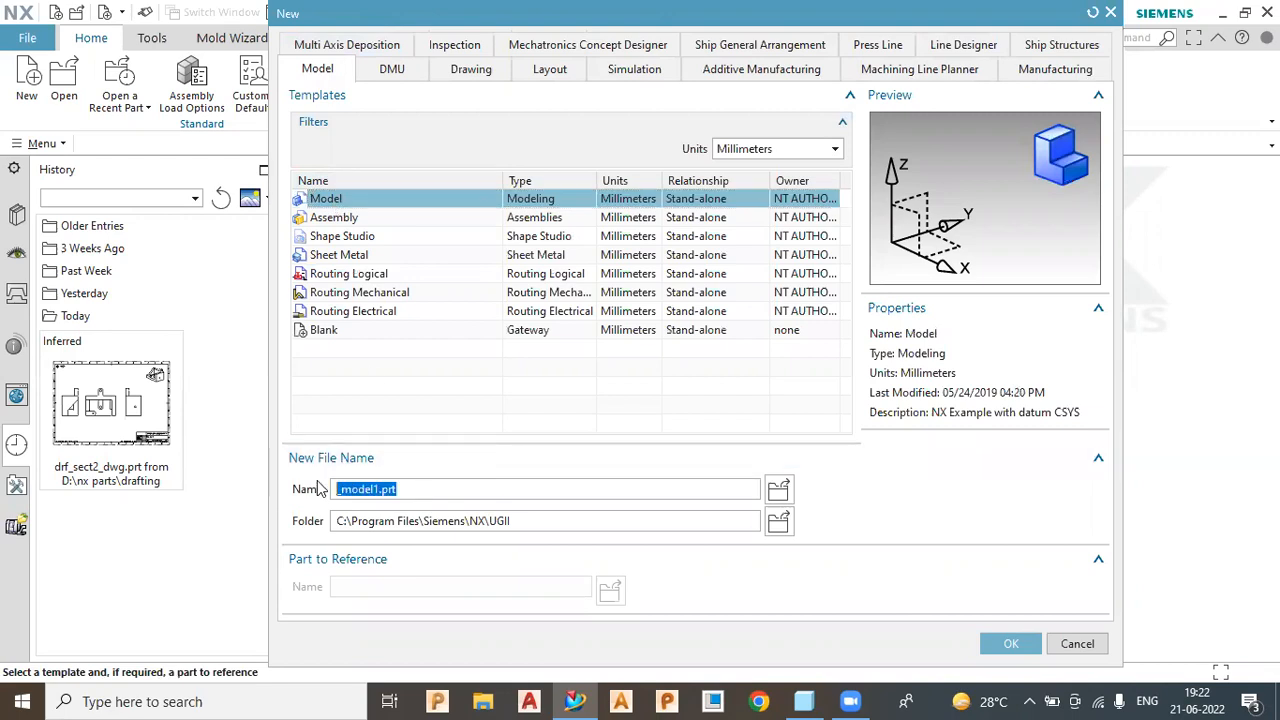
{"action": "type", "text": "c"}
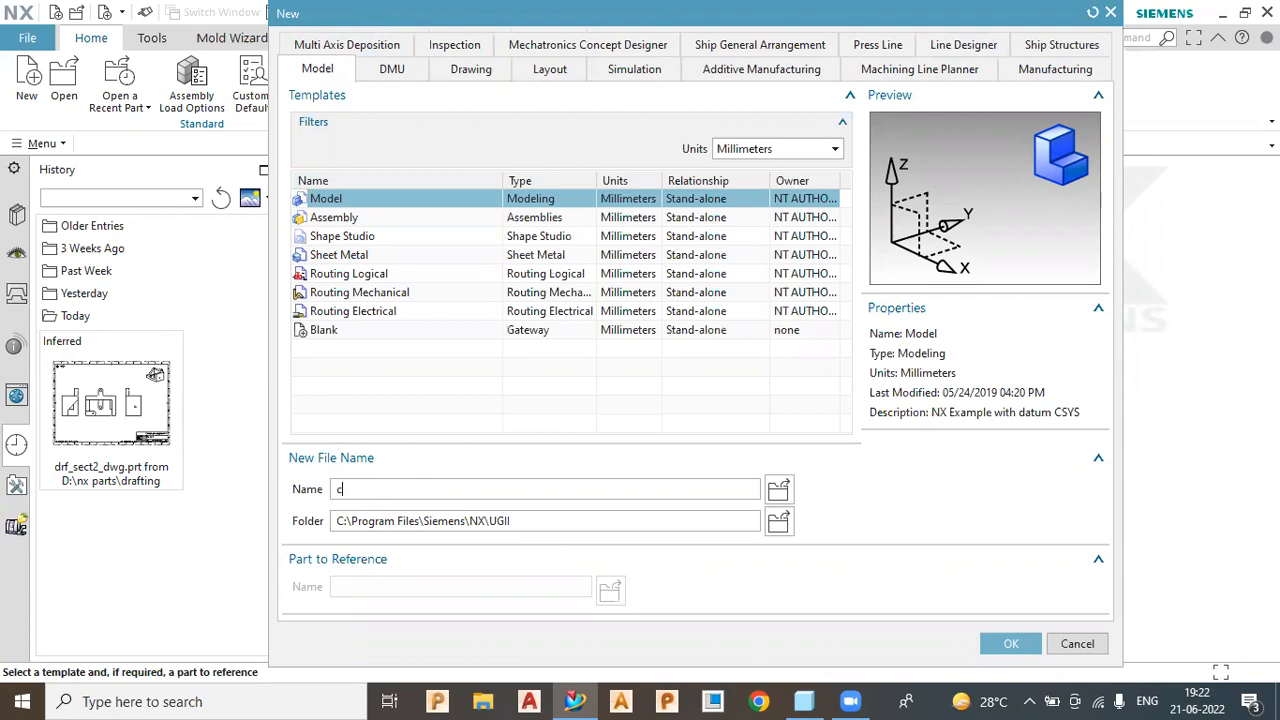
{"action": "type", "text": "am1"}
Set the file's folder to D:\nx parts and create the new part
{"action": "left_click", "coordinate": [779, 523]}
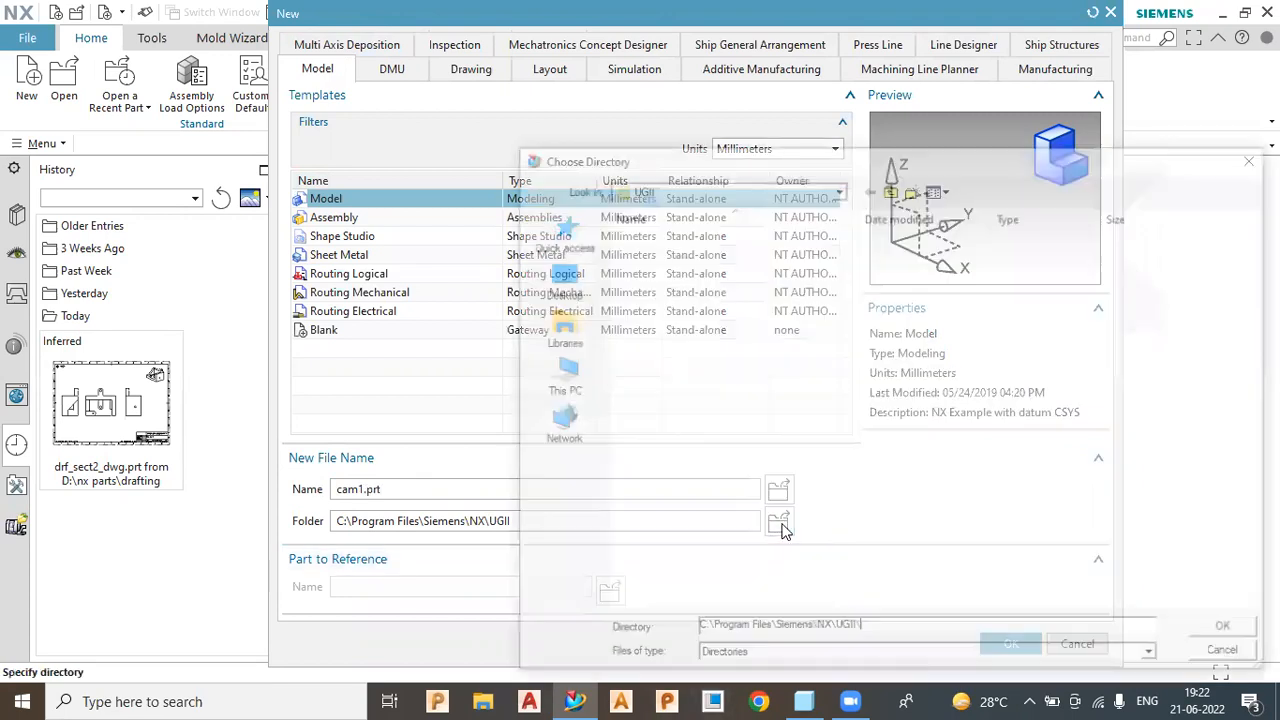
{"action": "left_click", "coordinate": [590, 378]}
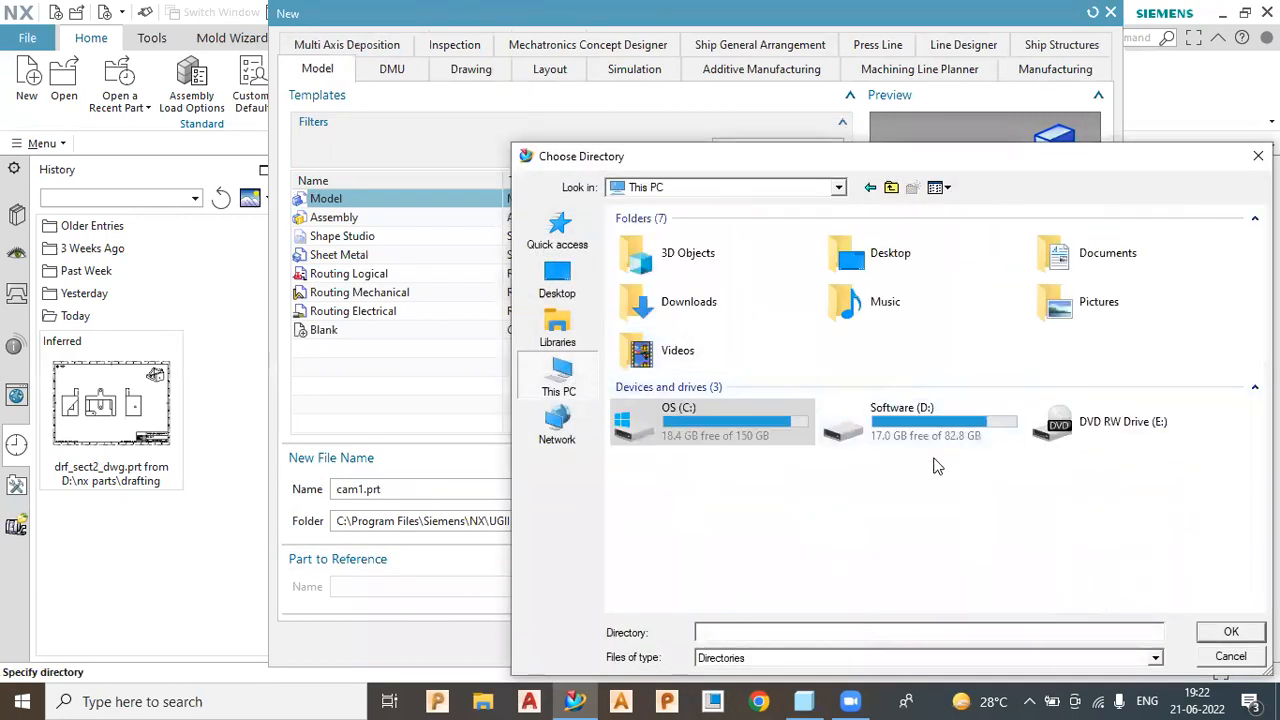
{"action": "double_click", "coordinate": [931, 437]}
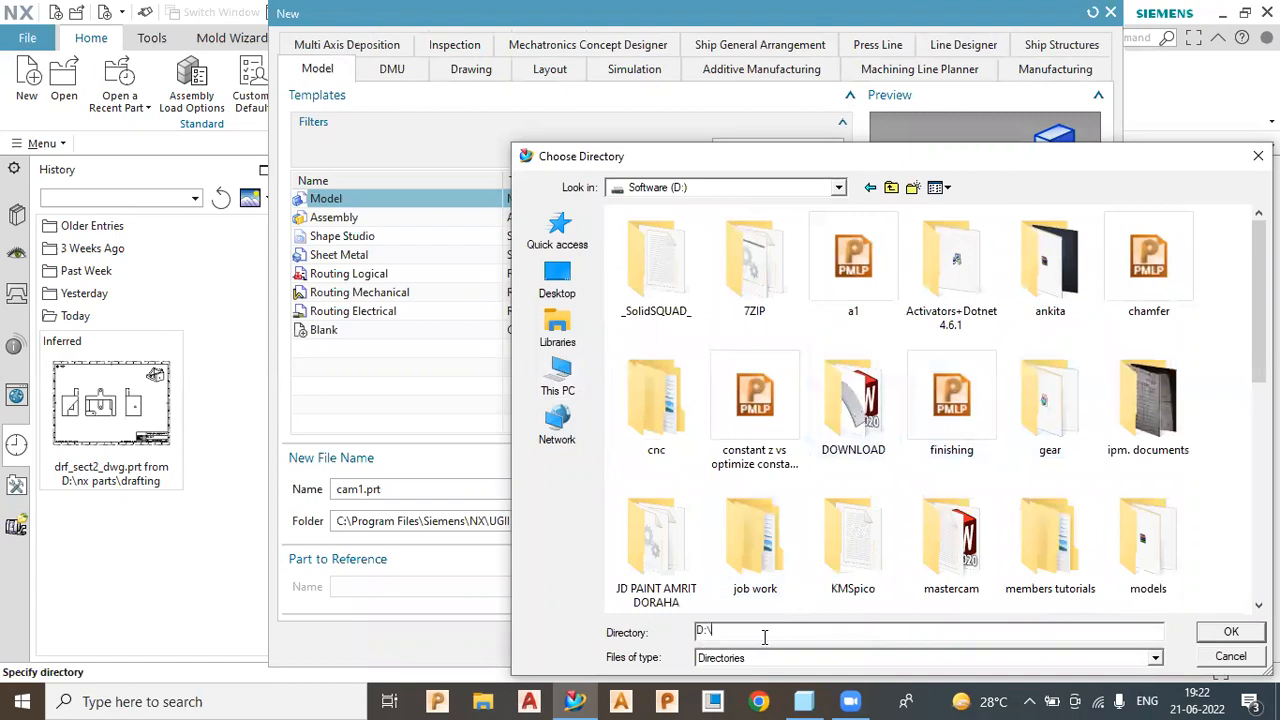
{"action": "scroll", "coordinate": [1160, 494], "scroll_direction": "down", "scroll_amount": 3}
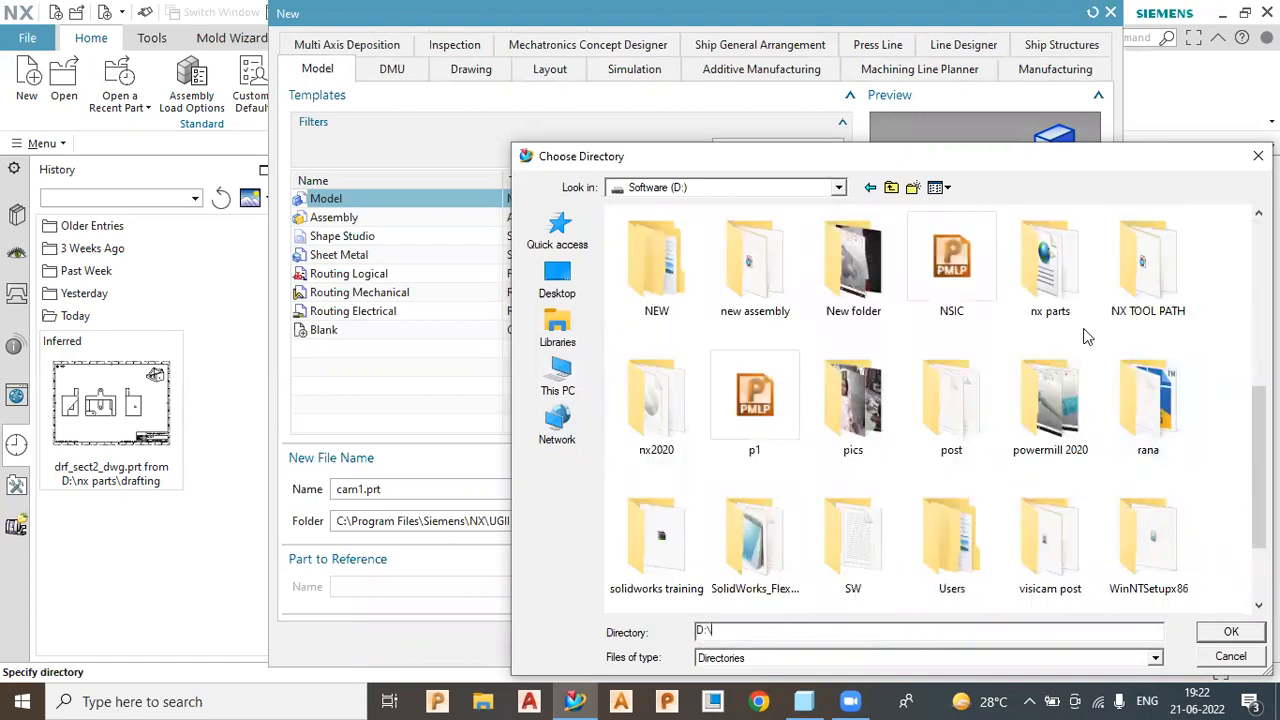
{"action": "double_click", "coordinate": [1050, 265]}
{"action": "left_click", "coordinate": [1205, 634]}
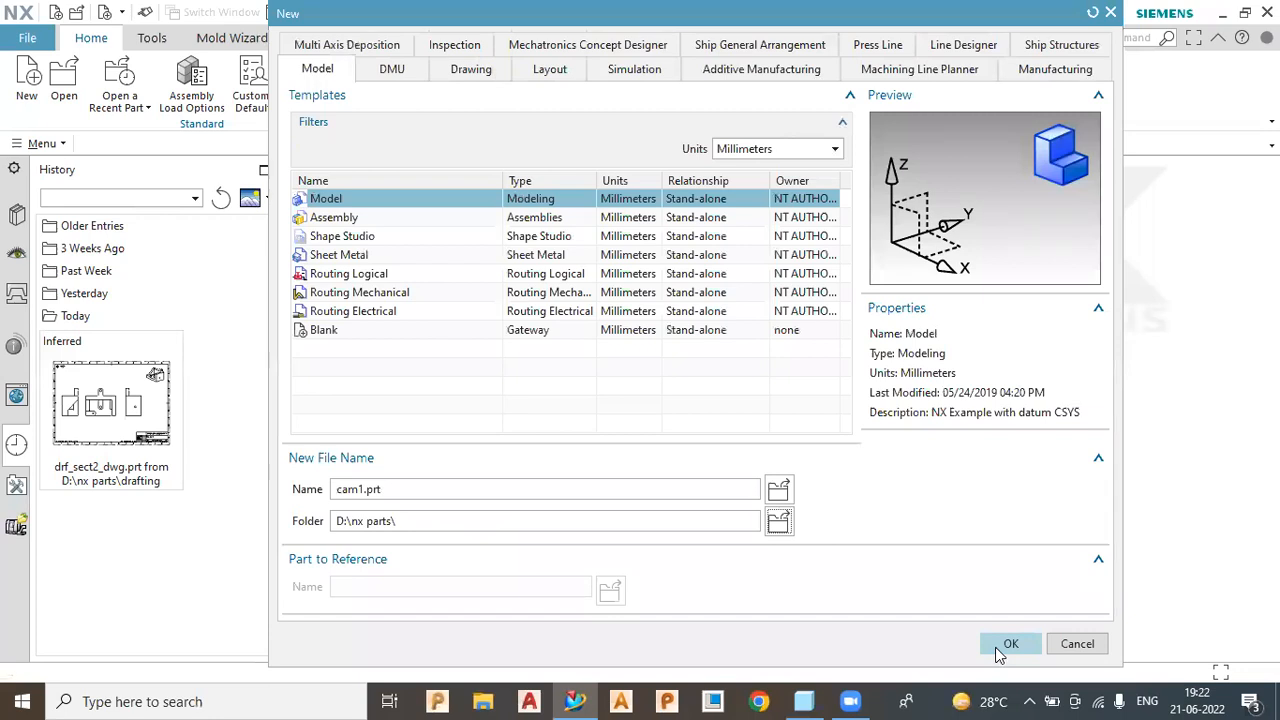
{"action": "left_click", "coordinate": [1003, 644]}
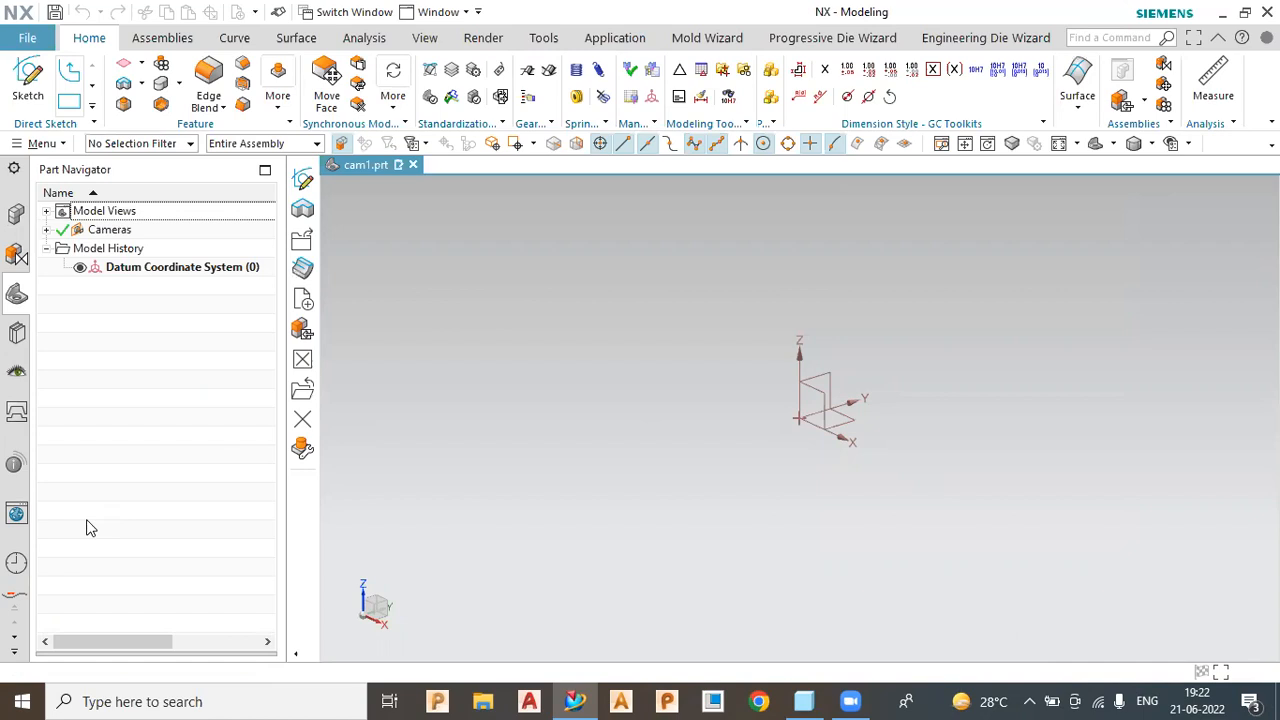
Examine the history of previously opened parts, going through the Older Entries, 3 Weeks Ago, Past Week, Yesterday and Today groups
{"action": "left_click", "coordinate": [16, 564]}
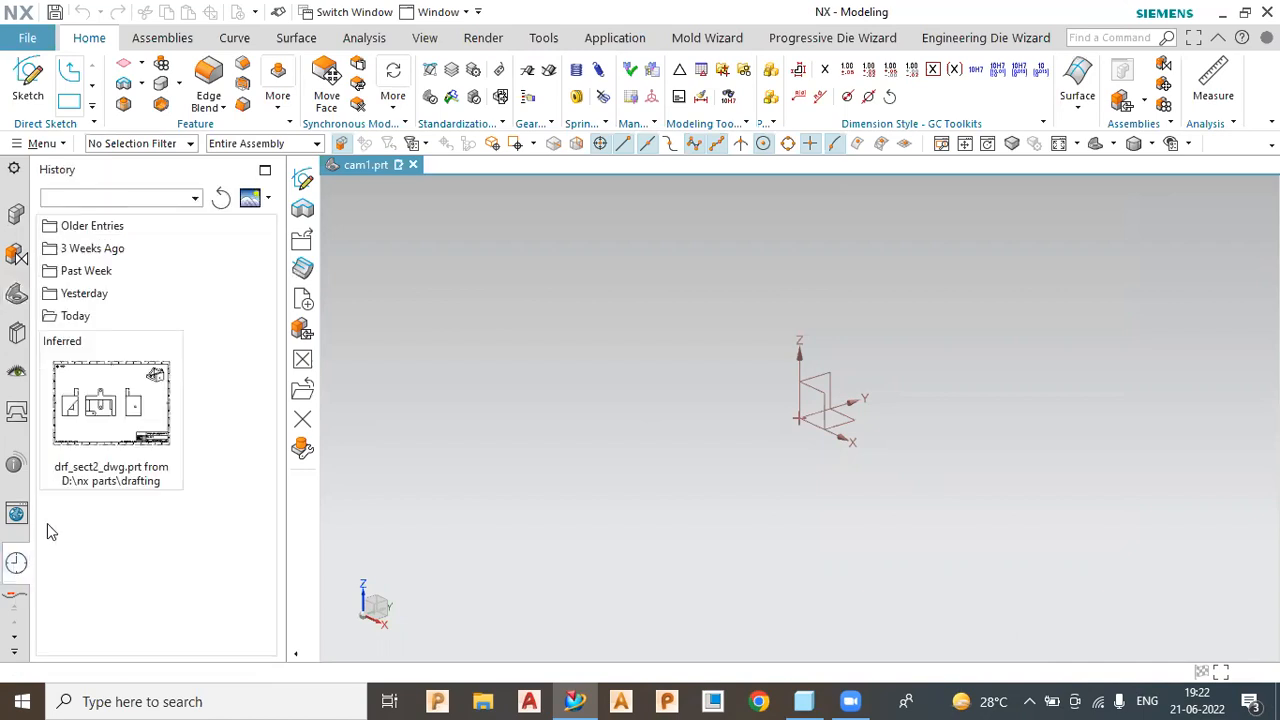
{"action": "left_click", "coordinate": [100, 233]}
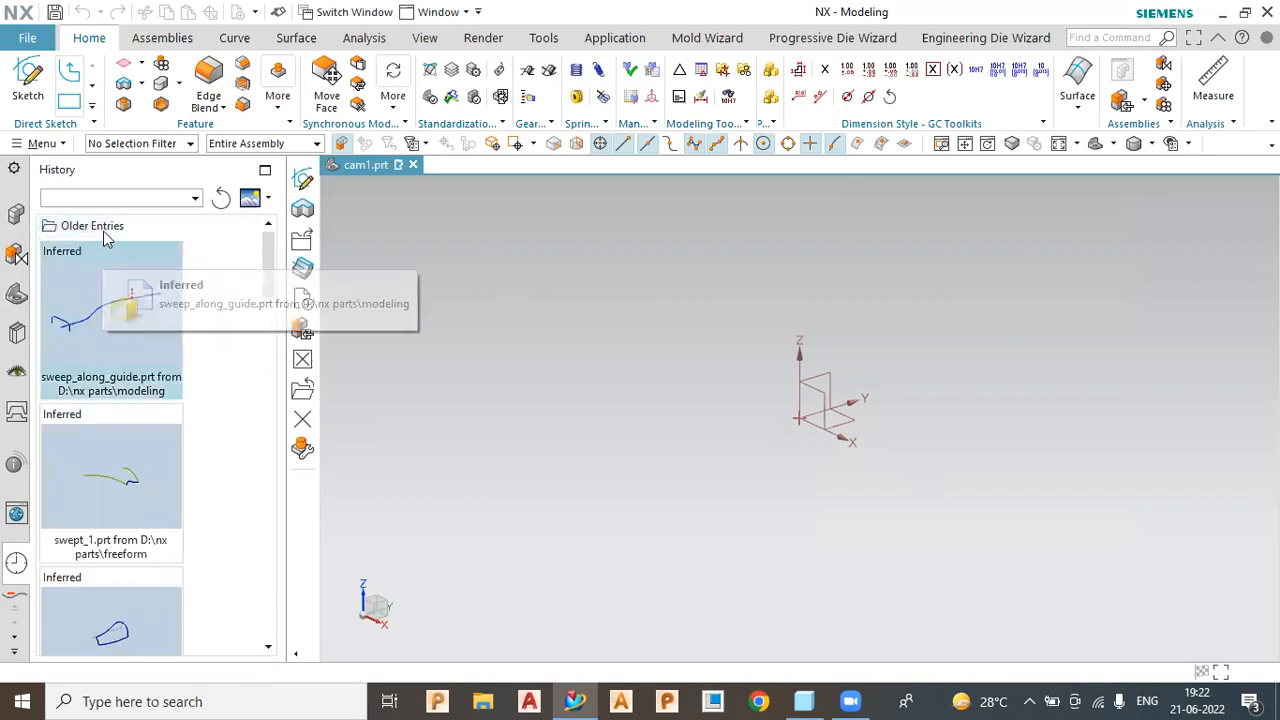
{"action": "left_click", "coordinate": [104, 232]}
{"action": "left_click", "coordinate": [105, 250]}
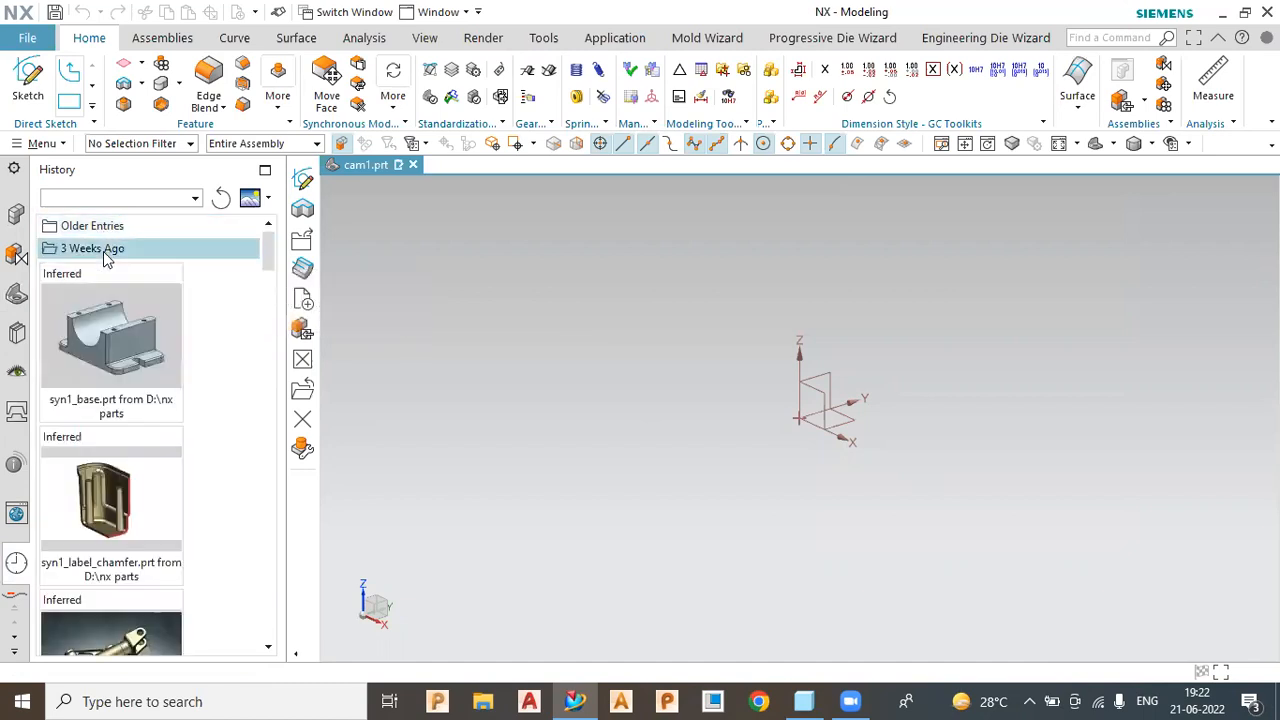
{"action": "left_click", "coordinate": [103, 251]}
{"action": "left_click", "coordinate": [103, 272]}
{"action": "scroll", "coordinate": [170, 394], "scroll_direction": "down", "scroll_amount": 10}
{"action": "scroll", "coordinate": [200, 385], "scroll_direction": "up", "scroll_amount": 5}
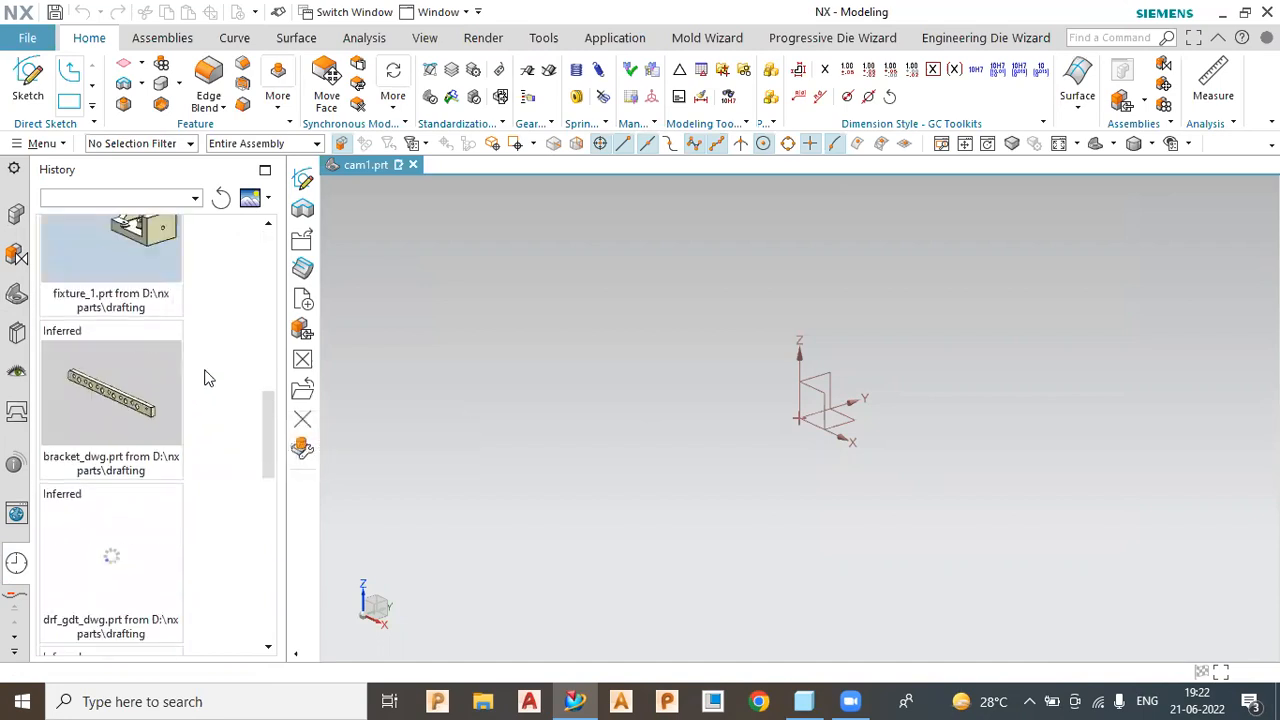
{"action": "scroll", "coordinate": [206, 370], "scroll_direction": "up", "scroll_amount": 5}
{"action": "left_click", "coordinate": [94, 271]}
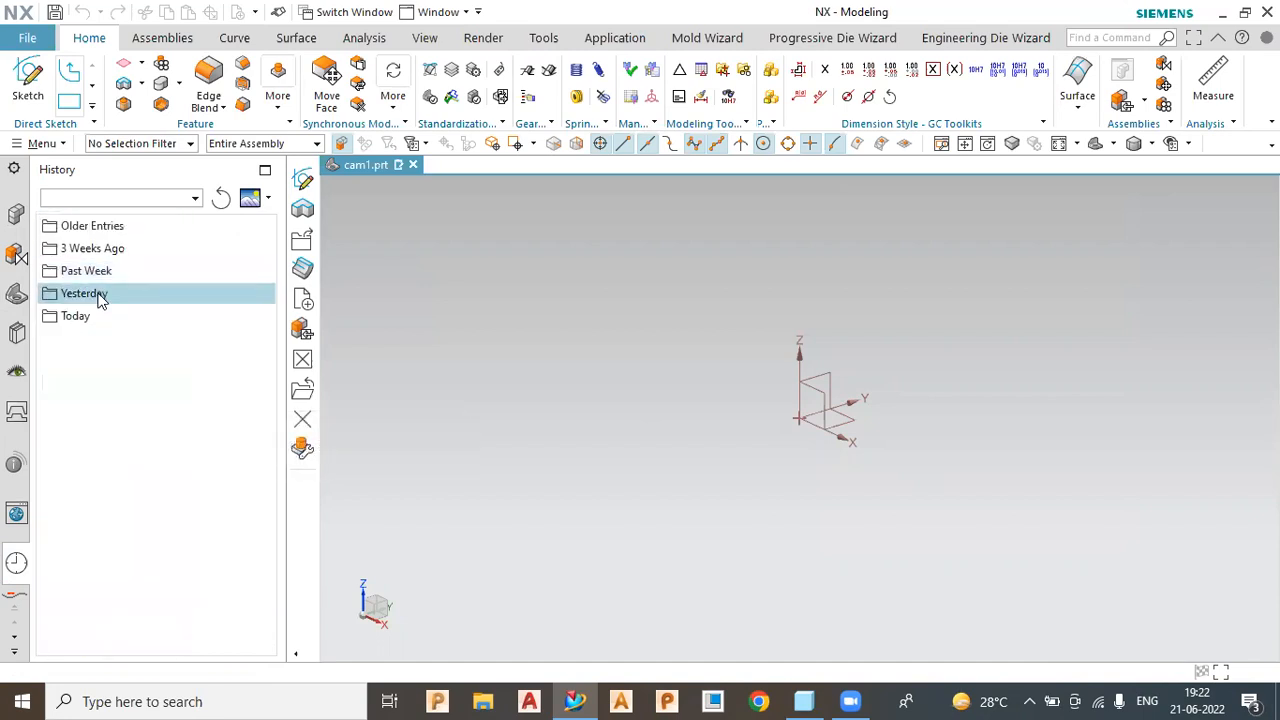
{"action": "left_click", "coordinate": [100, 297]}
{"action": "left_click", "coordinate": [100, 297]}
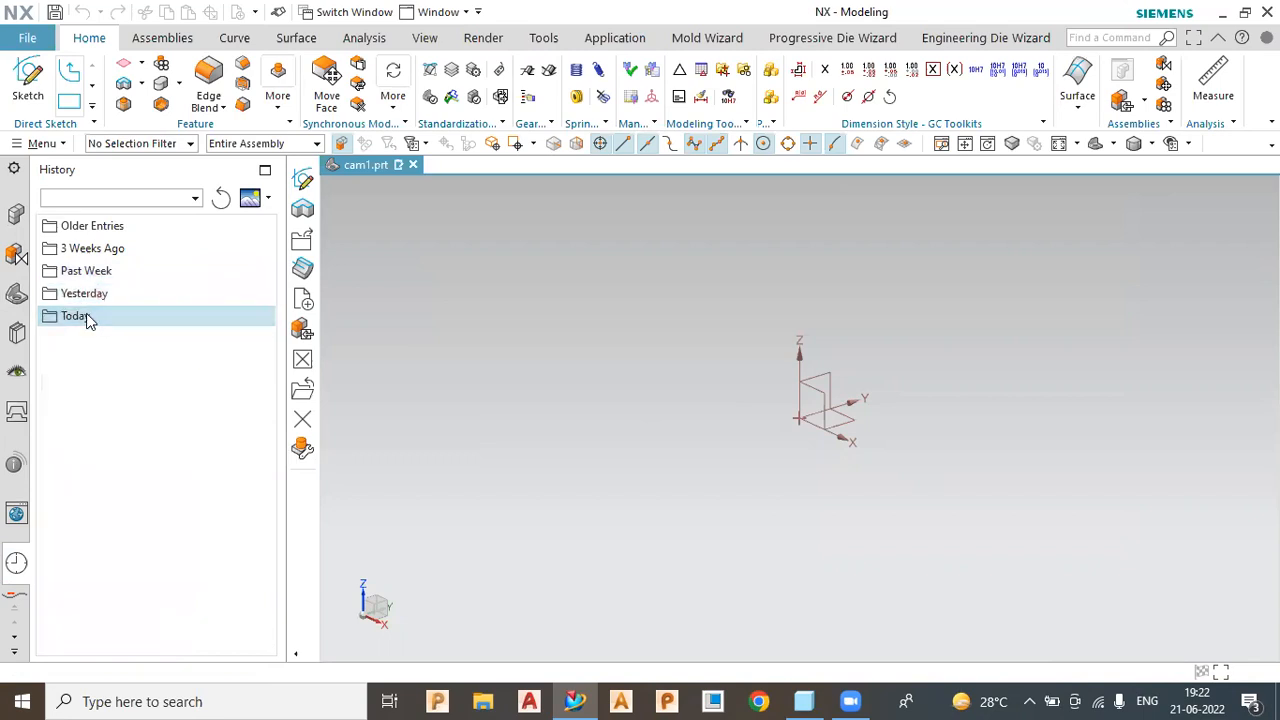
{"action": "left_click", "coordinate": [88, 317]}
{"action": "left_click", "coordinate": [88, 317]}
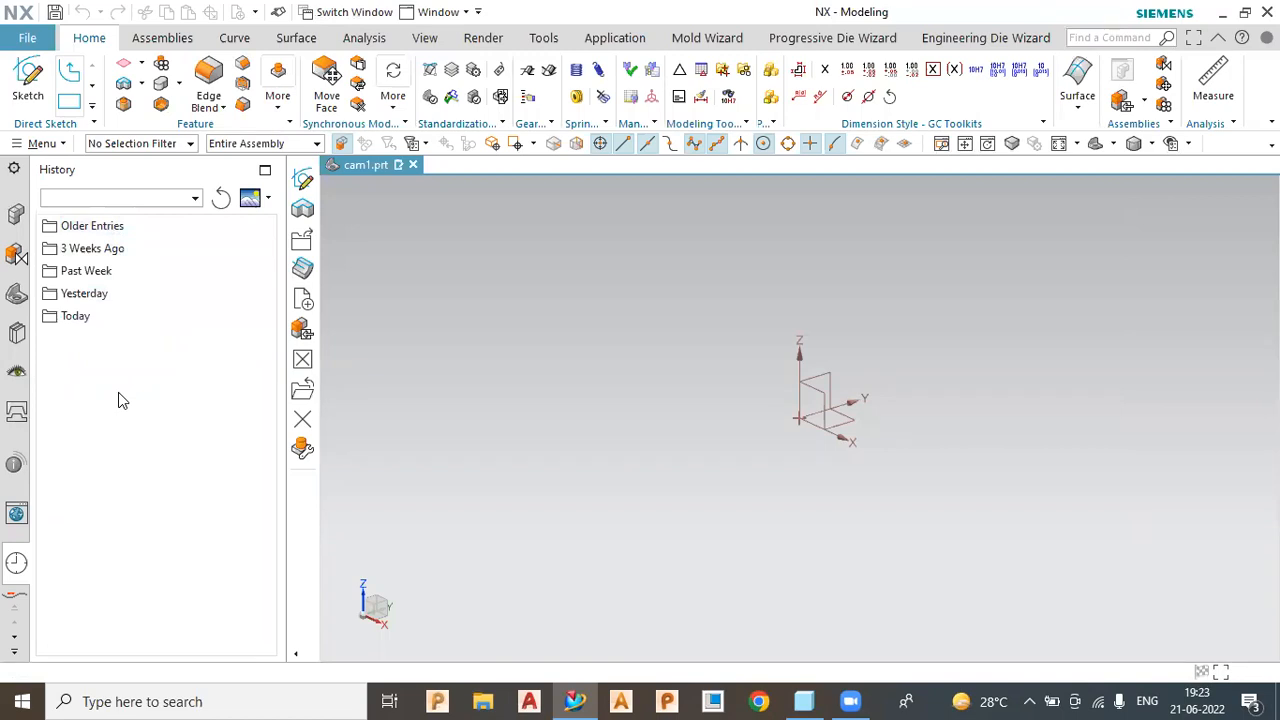
Open base_stp.prt from yesterday's history entries to view it, and close the open parts
{"action": "left_click", "coordinate": [110, 294]}
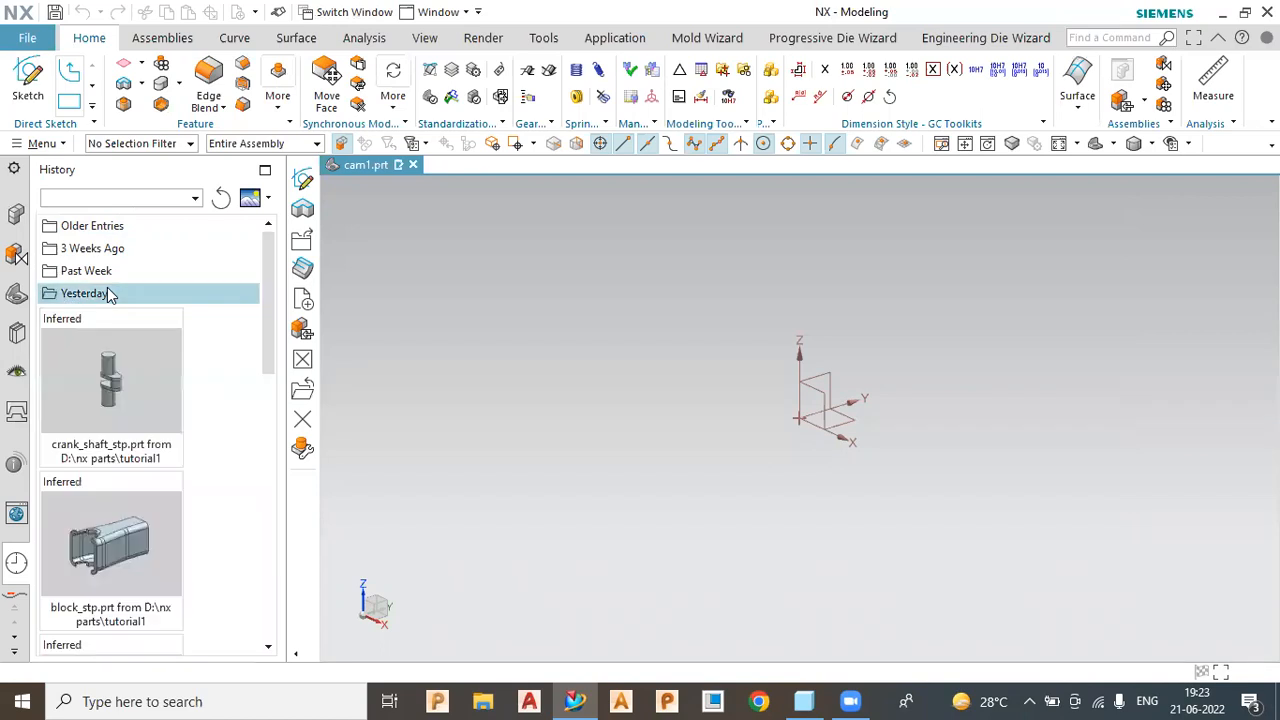
{"action": "scroll", "coordinate": [110, 330], "scroll_direction": "down", "scroll_amount": 10}
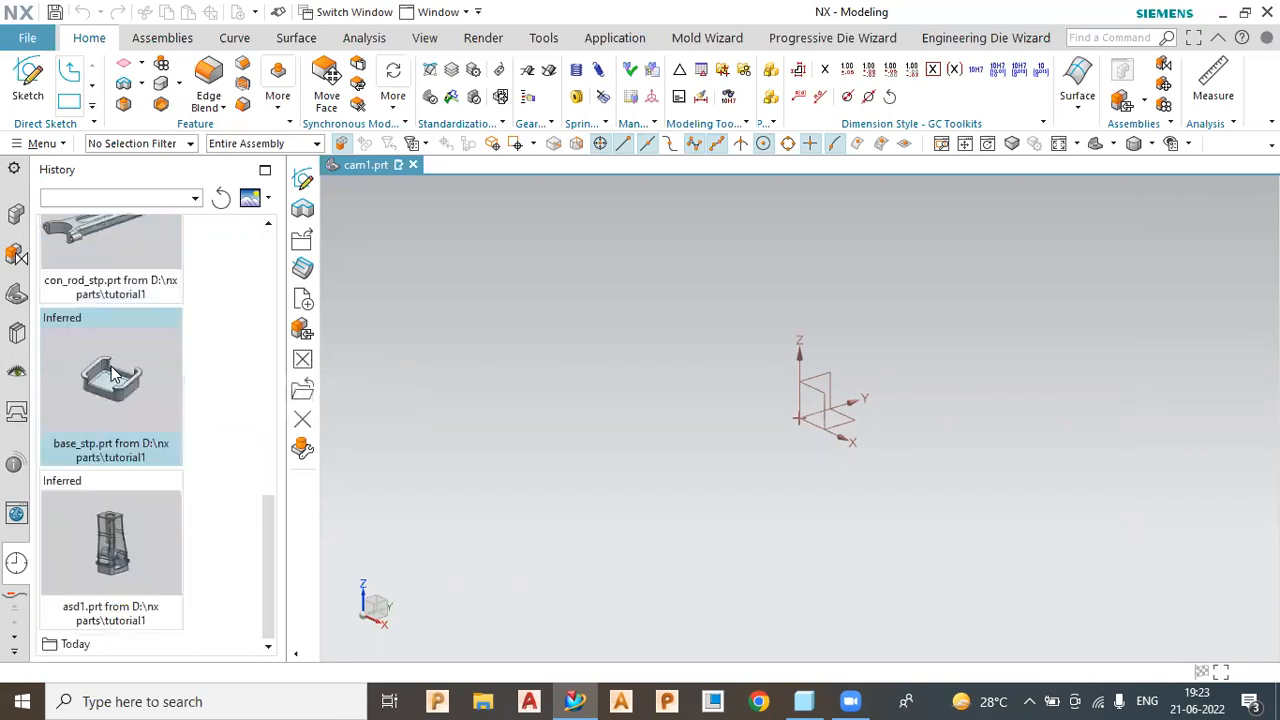
{"action": "left_click", "coordinate": [113, 373]}
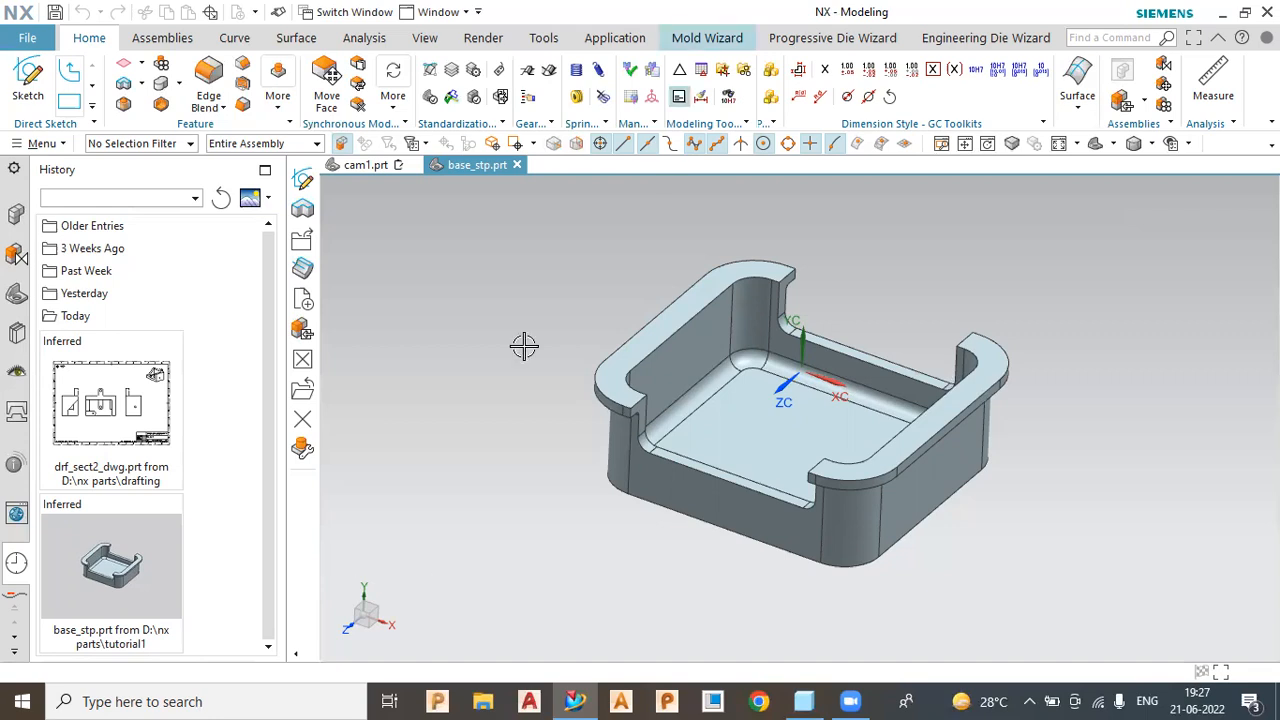
{"action": "left_click", "coordinate": [517, 165]}
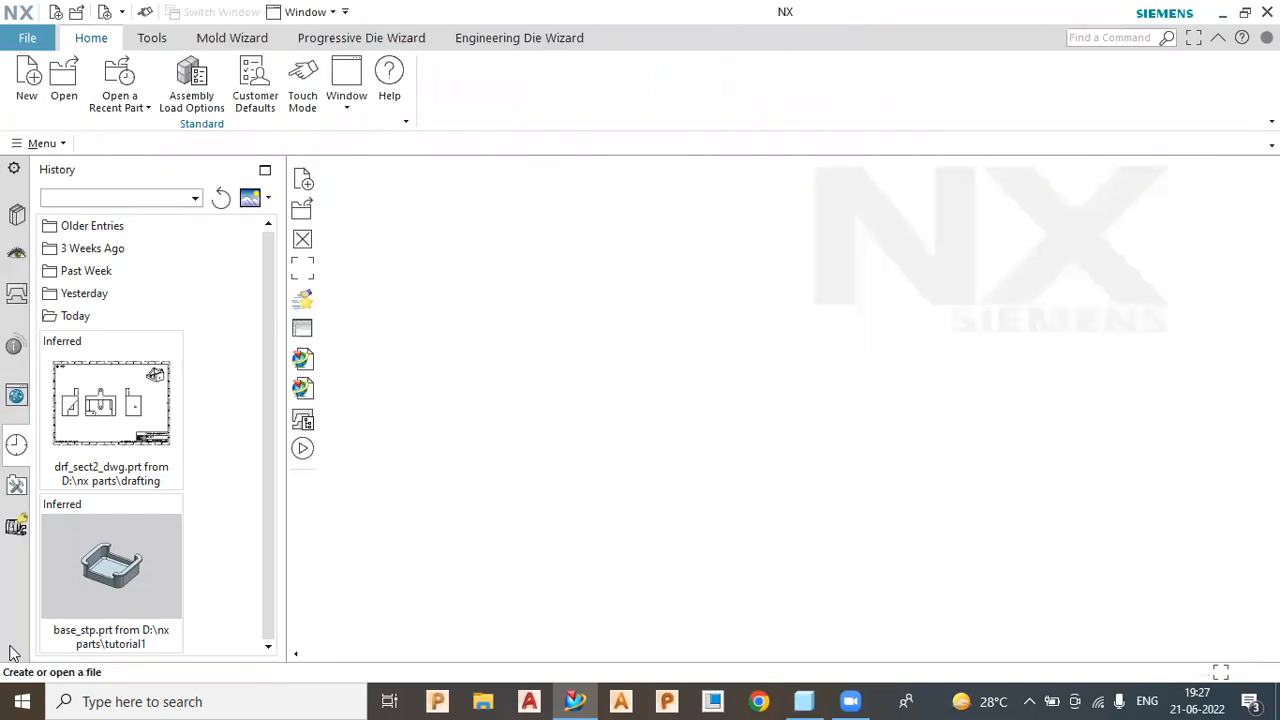
Apply the Essentials role from the Content group of roles
{"action": "left_click", "coordinate": [16, 487]}
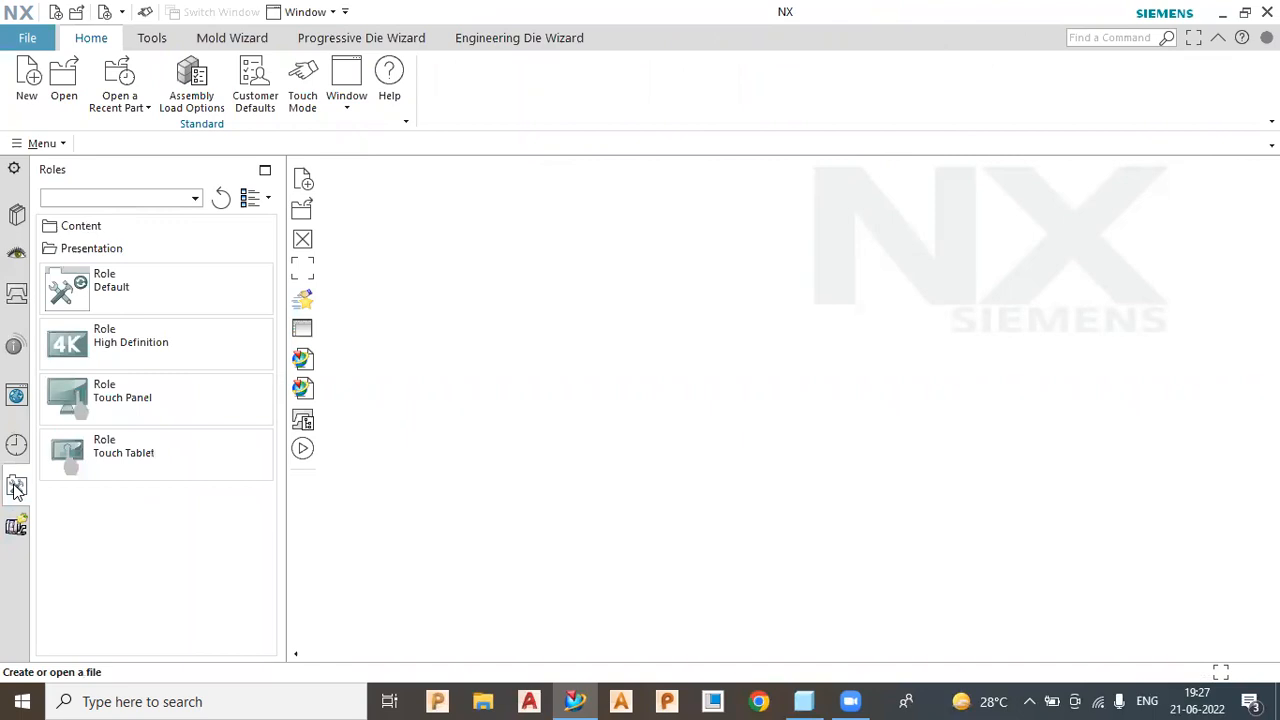
{"action": "left_click", "coordinate": [75, 226]}
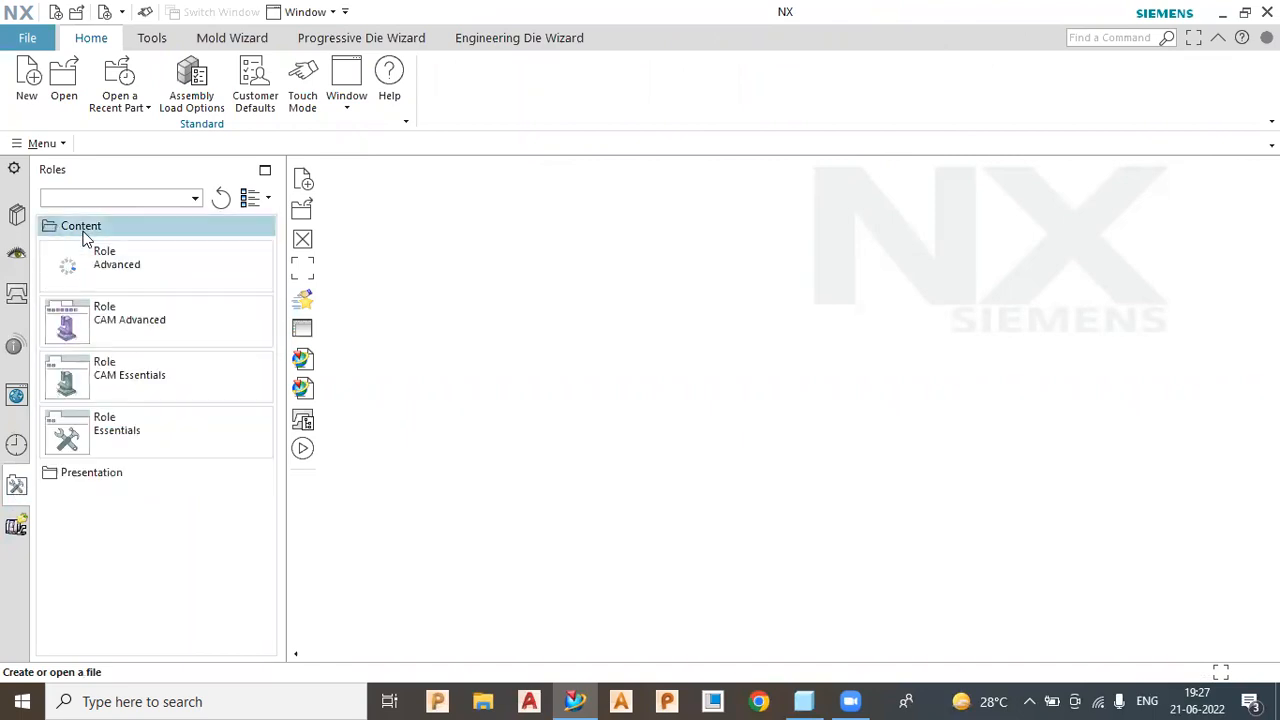
{"action": "mouse_move", "coordinate": [124, 263]}
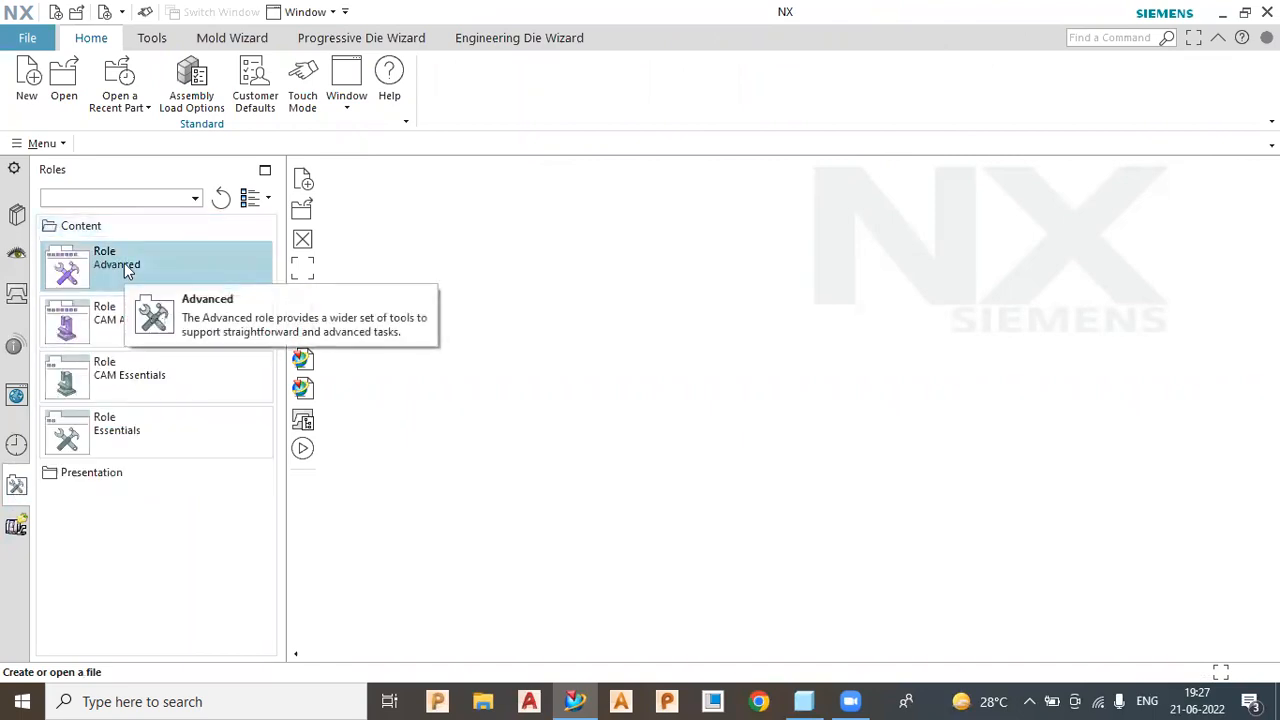
{"action": "left_click", "coordinate": [111, 436]}
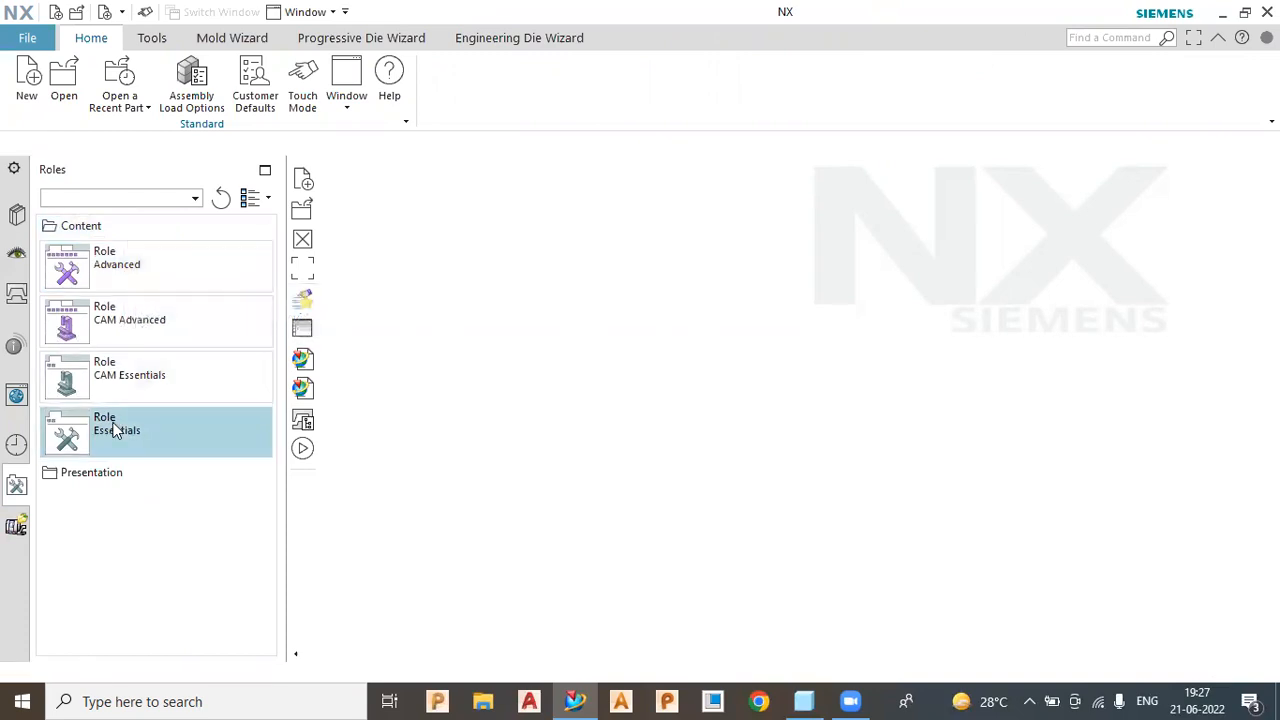
Create a new model part, keeping the default template and file name
{"action": "left_click", "coordinate": [29, 85]}
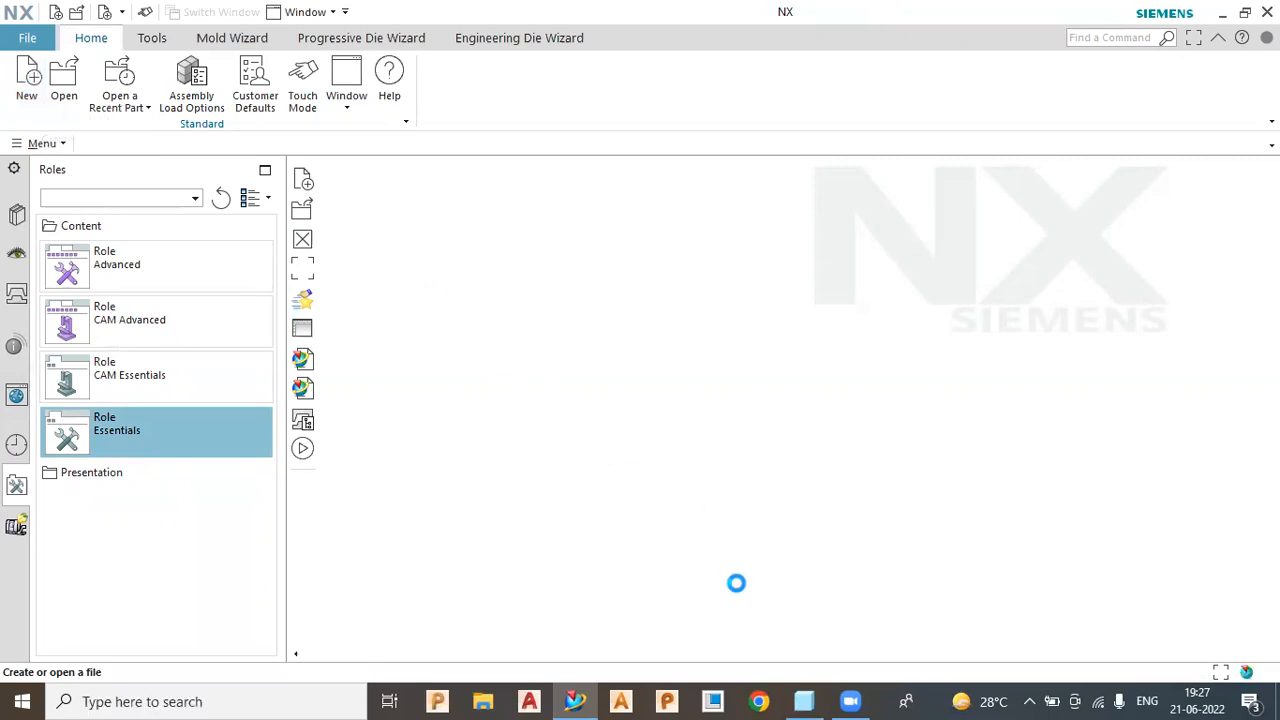
{"action": "left_click", "coordinate": [1014, 641]}
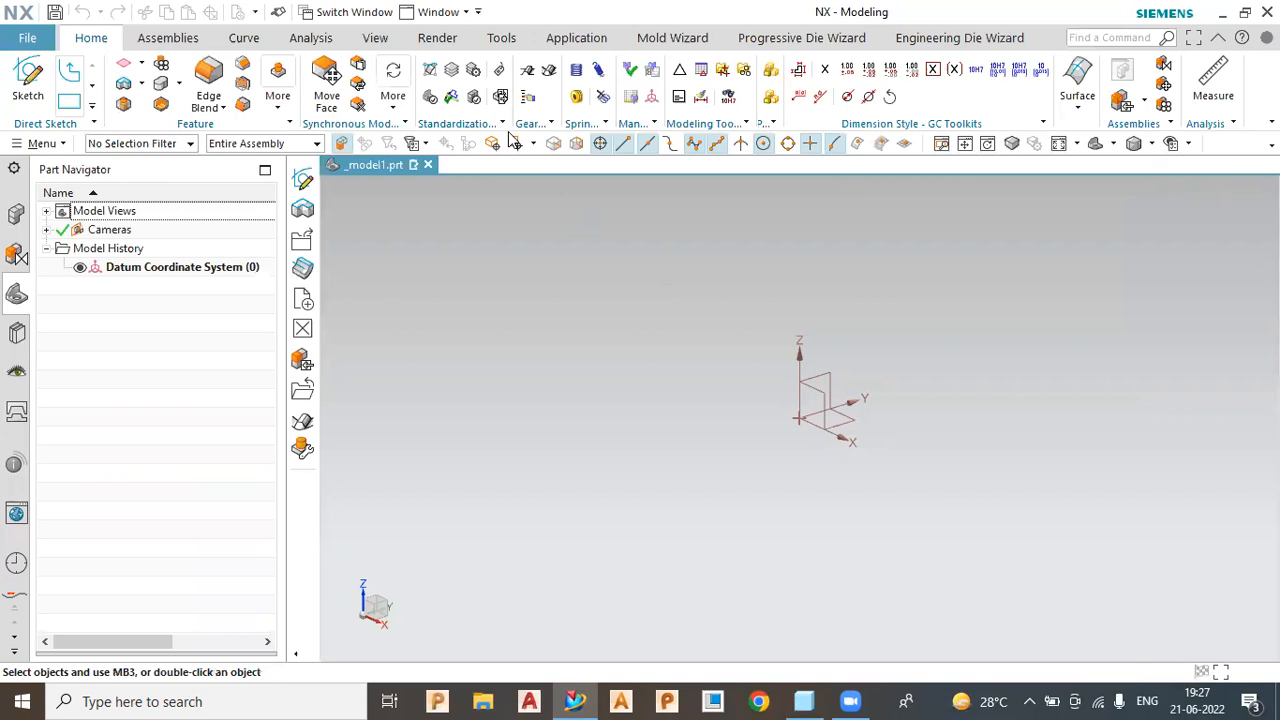
Apply the Advanced role from the Content group of roles
{"action": "left_click", "coordinate": [14, 652]}
{"action": "left_click", "coordinate": [16, 575]}
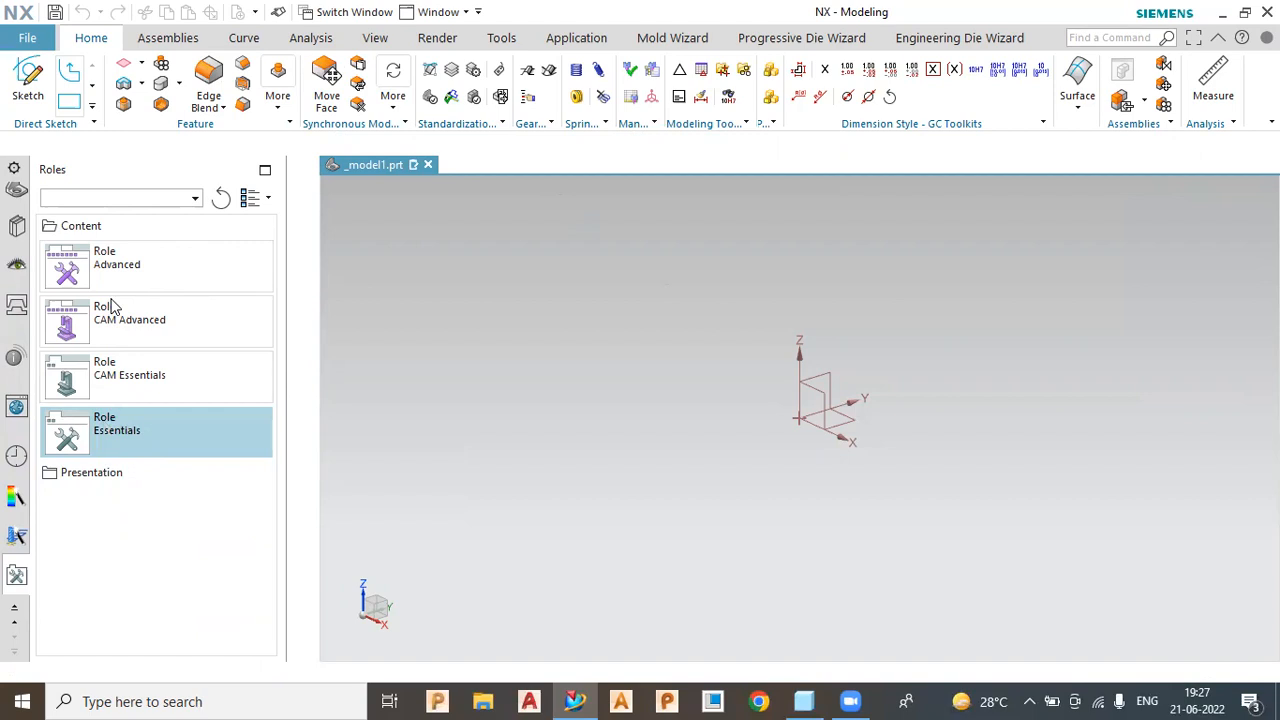
{"action": "left_click", "coordinate": [84, 274]}
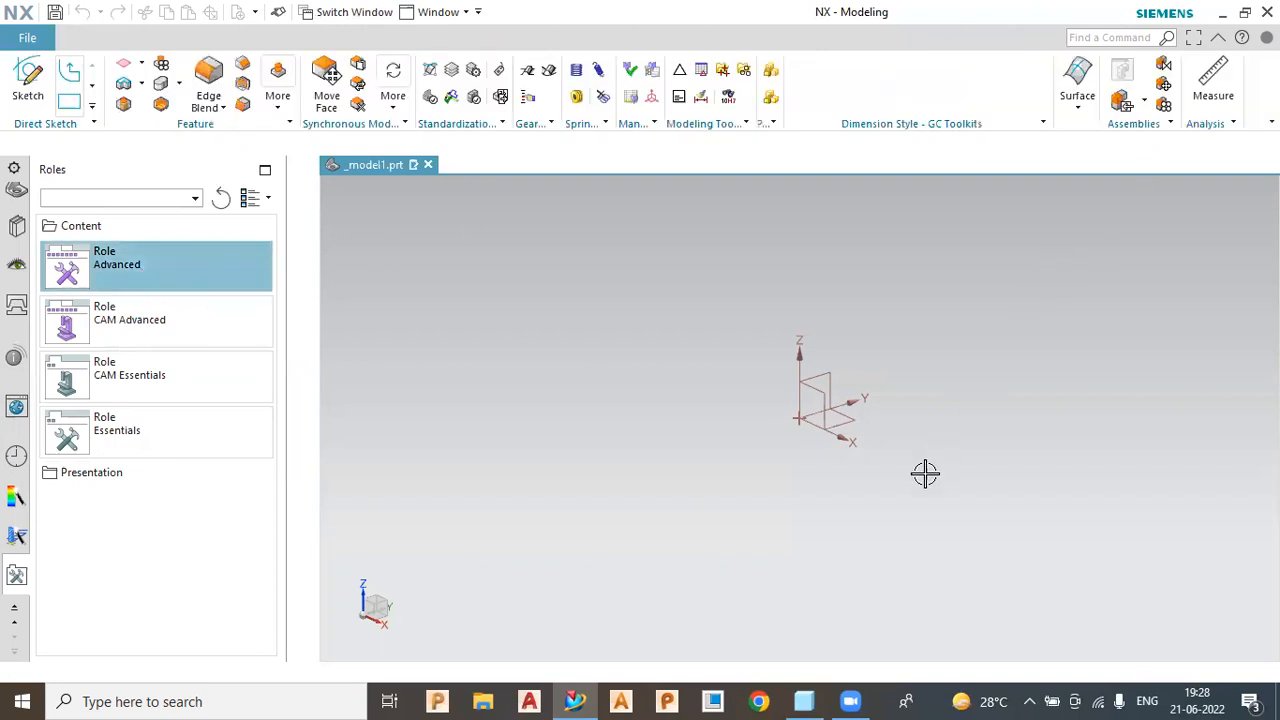
{"action": "left_click", "coordinate": [632, 445]}
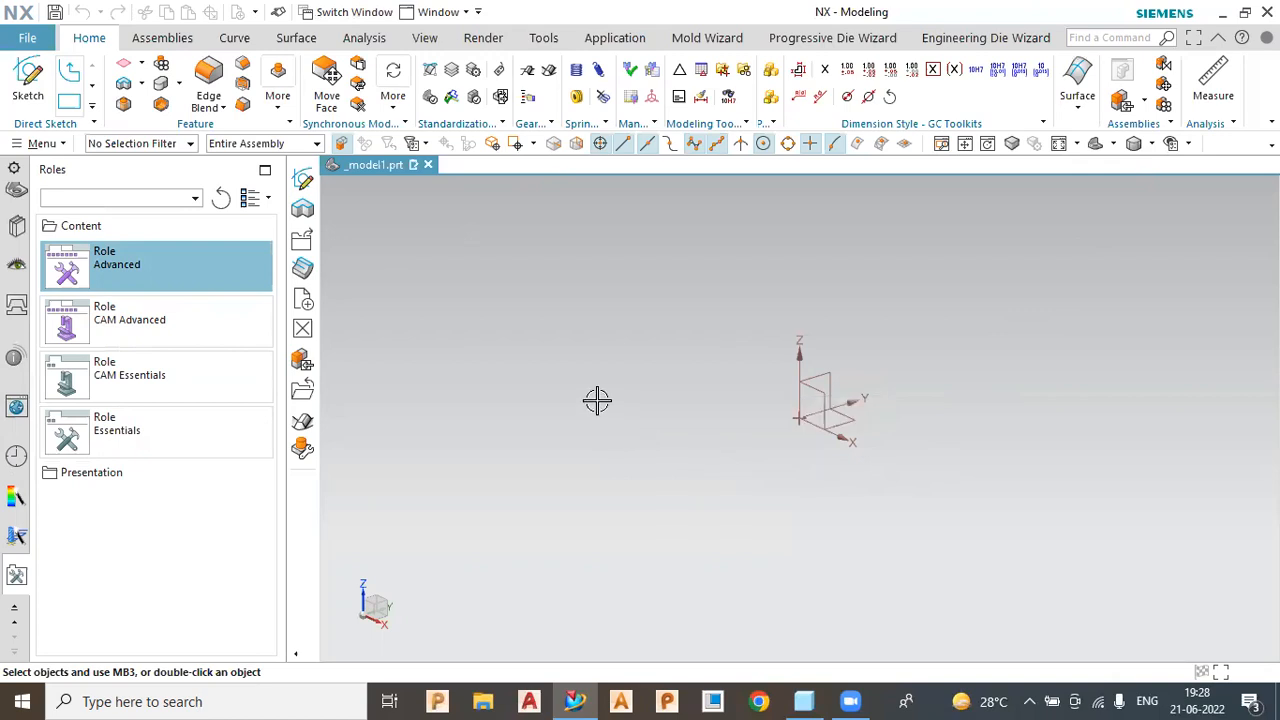
{"action": "left_click", "coordinate": [210, 245]}
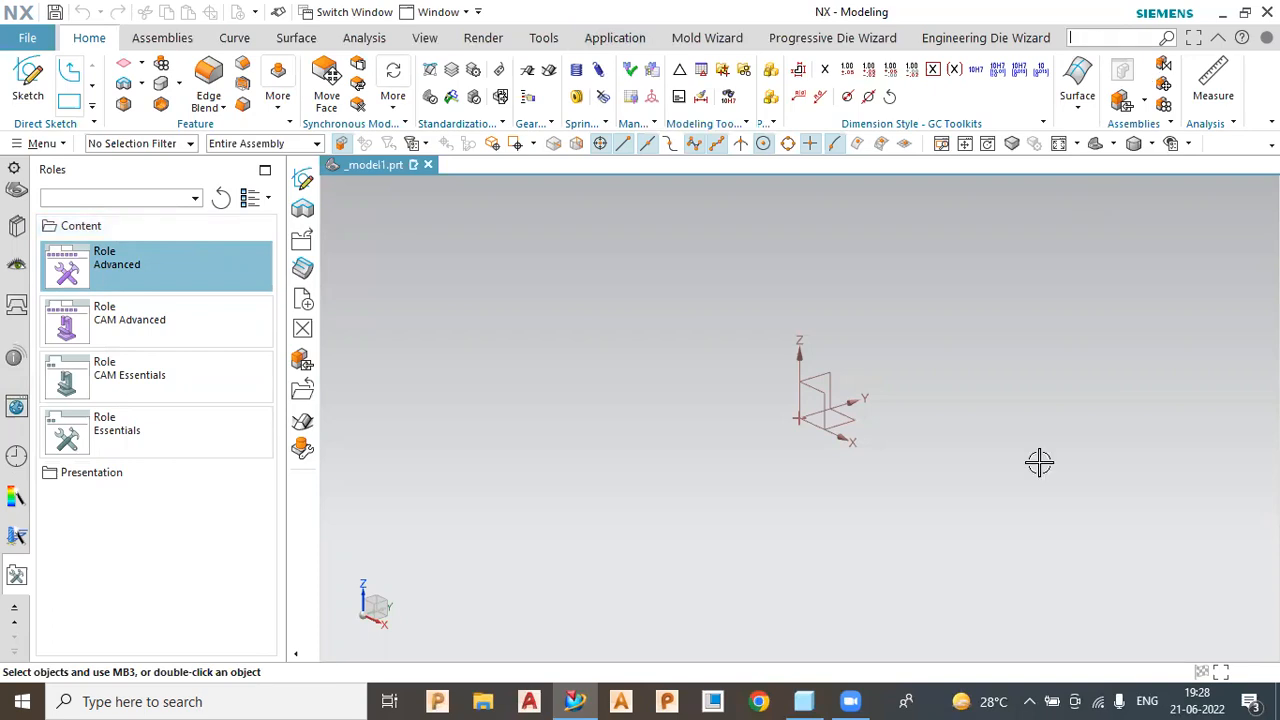
Search the commands for "extrude", examine where Extrude and Extrude Facet Body are located, and close the Command Finder
{"action": "type", "text": "e"}
{"action": "key", "text": "BackSpace"}
{"action": "type", "text": "rude"}
{"action": "key", "text": "Return"}
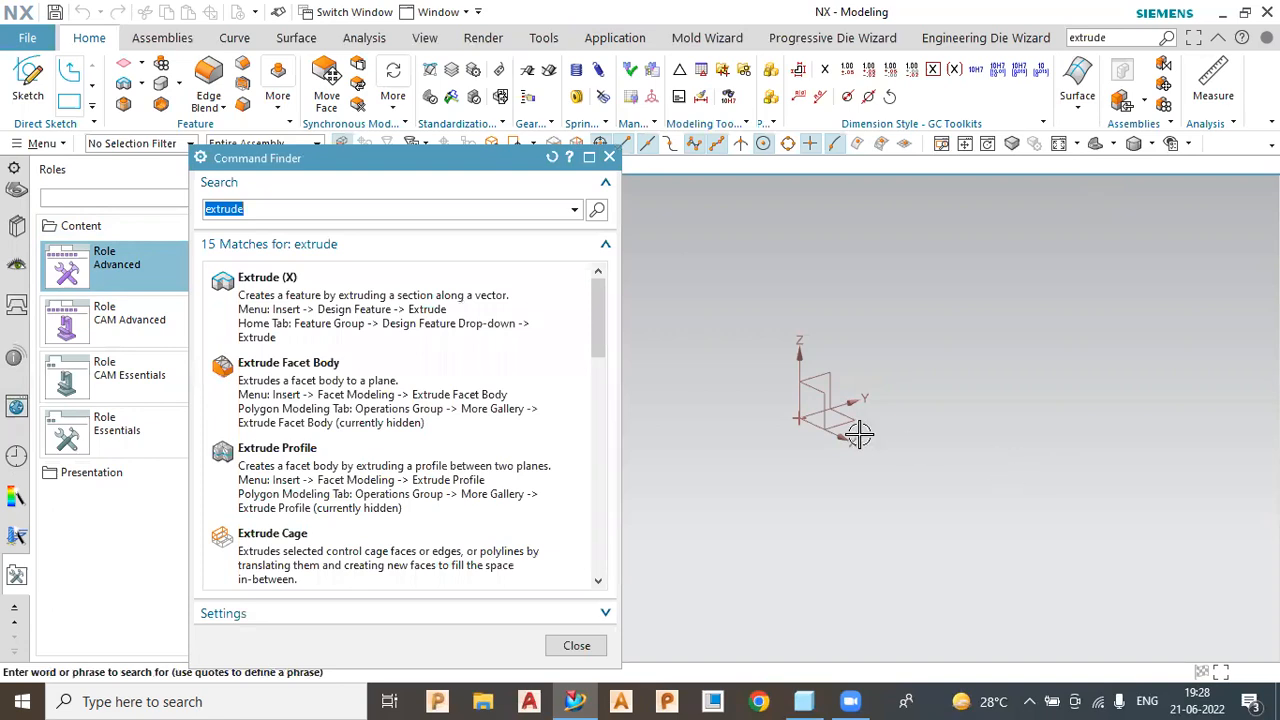
{"action": "mouse_move", "coordinate": [598, 323]}
{"action": "left_mouse_down"}
{"action": "mouse_move", "coordinate": [591, 580]}
{"action": "mouse_move", "coordinate": [613, 325]}
{"action": "left_mouse_up"}
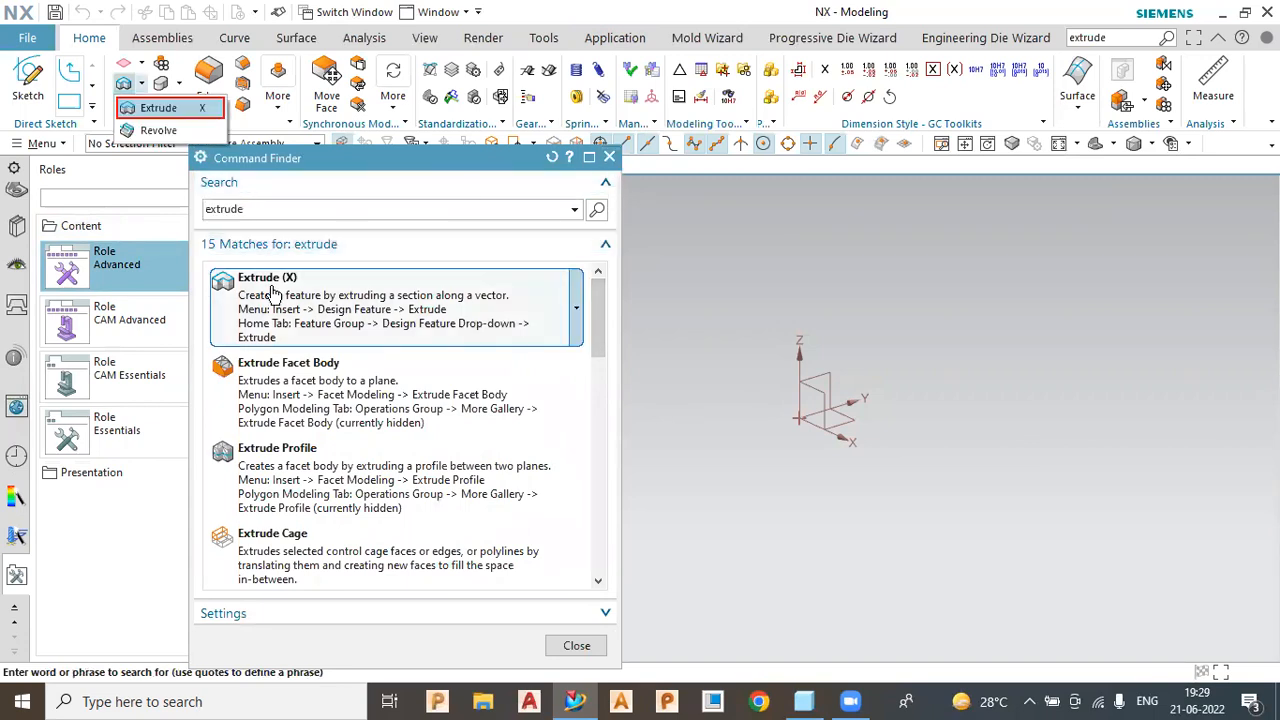
{"action": "mouse_move", "coordinate": [280, 290]}
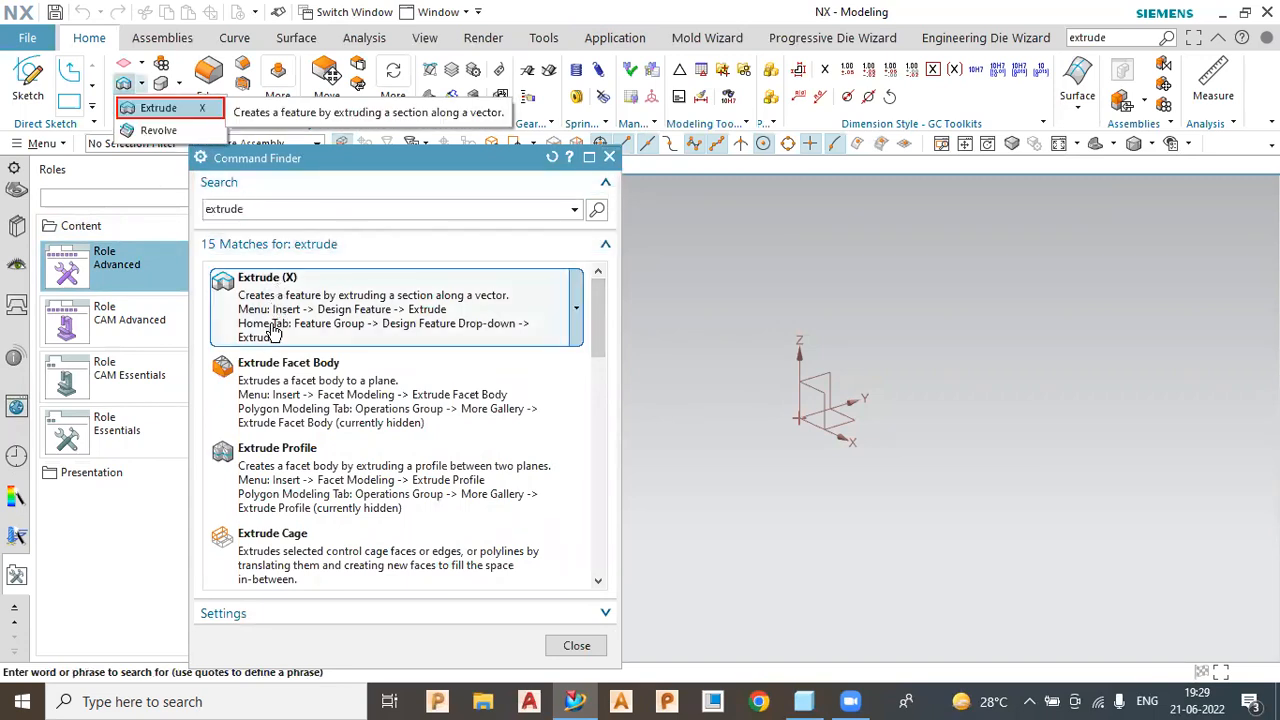
{"action": "mouse_move", "coordinate": [290, 360]}
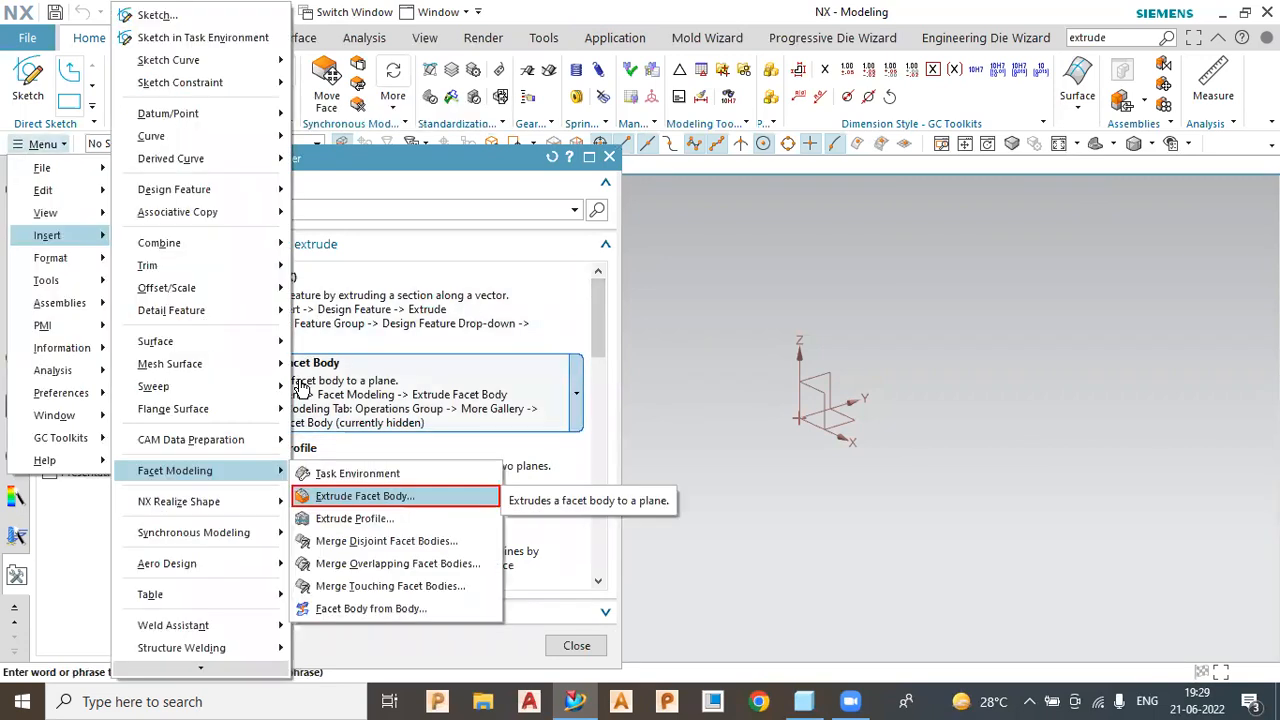
{"action": "left_click", "coordinate": [610, 157]}
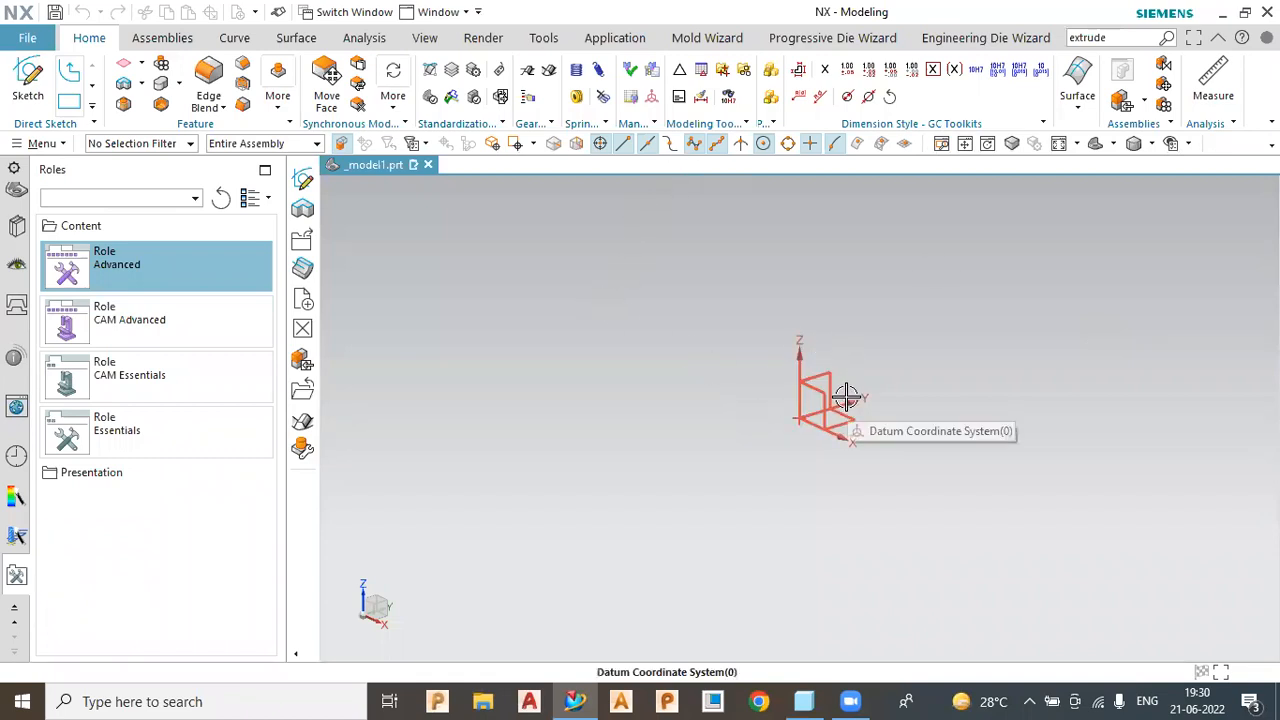
Open crank_shaft_stp.prt from the history of previously opened parts to view it
{"action": "scroll", "coordinate": [18, 590], "scroll_direction": "up", "scroll_amount": 3}
{"action": "left_click", "coordinate": [15, 562]}
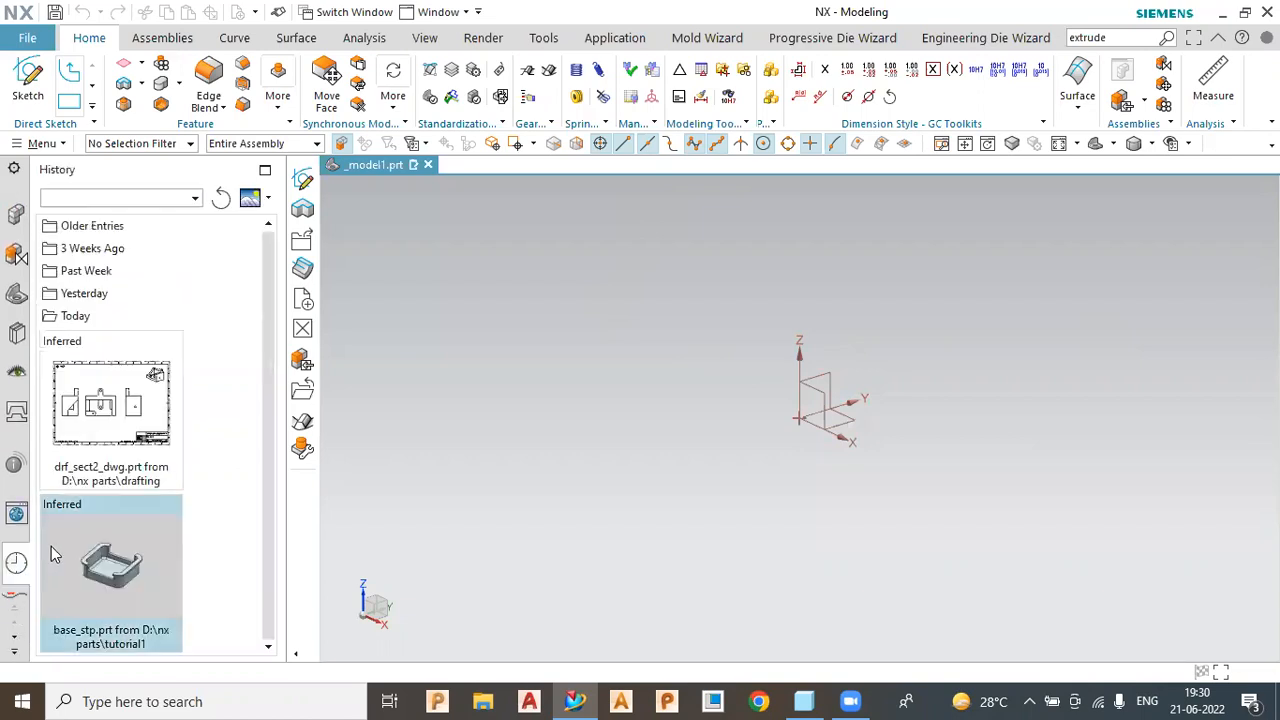
{"action": "left_click", "coordinate": [112, 296]}
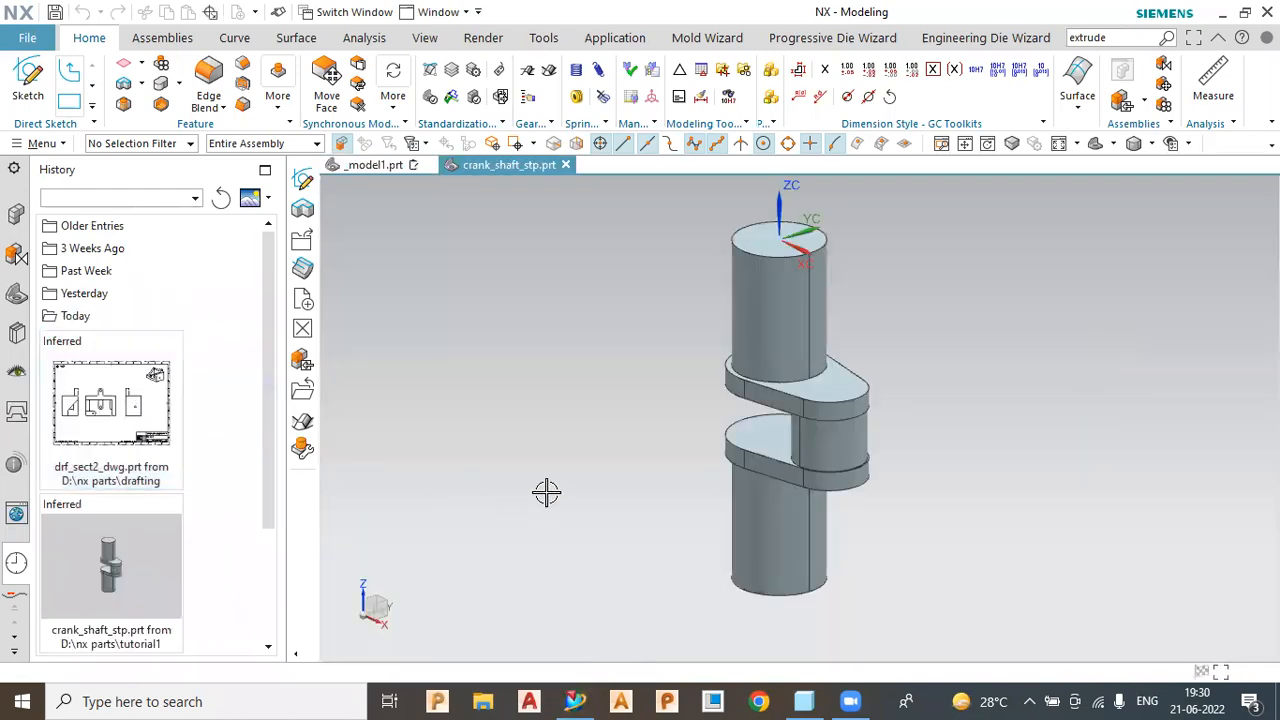
{"action": "middle_click_drag", "start_coordinate": [634, 443], "coordinate": [1213, 266]}
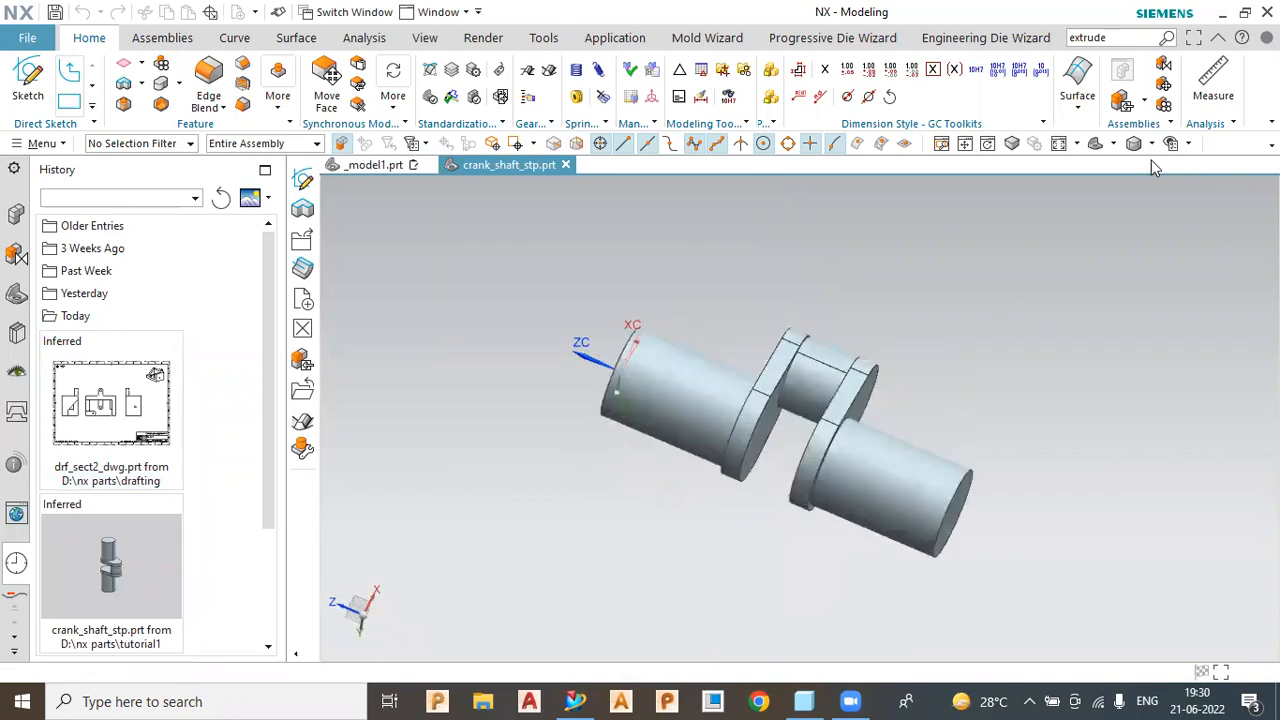
Cycle the crankshaft through standard view orientations, including the top and front views, ending on an angled 3D view
{"action": "left_click", "coordinate": [1113, 143]}
{"action": "left_click", "coordinate": [1131, 175]}
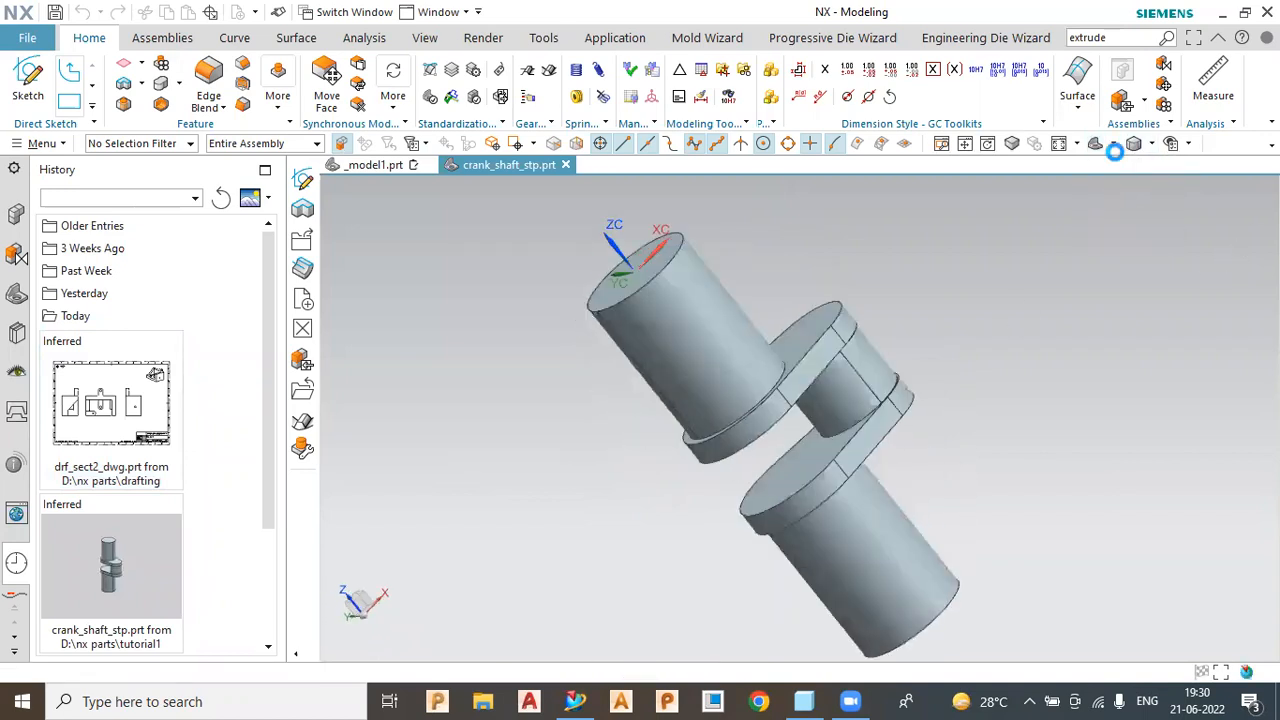
{"action": "left_click", "coordinate": [1113, 143]}
{"action": "left_click", "coordinate": [1126, 207]}
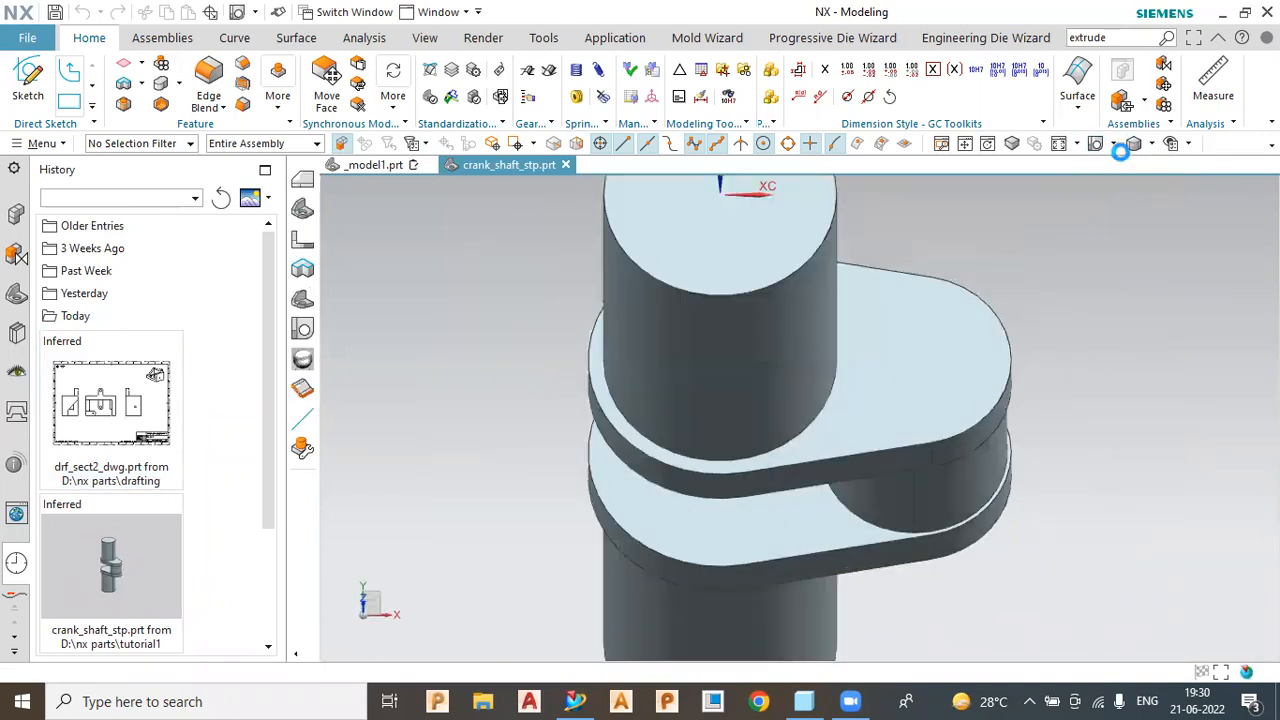
{"action": "left_click", "coordinate": [1113, 143]}
{"action": "left_click", "coordinate": [1133, 228]}
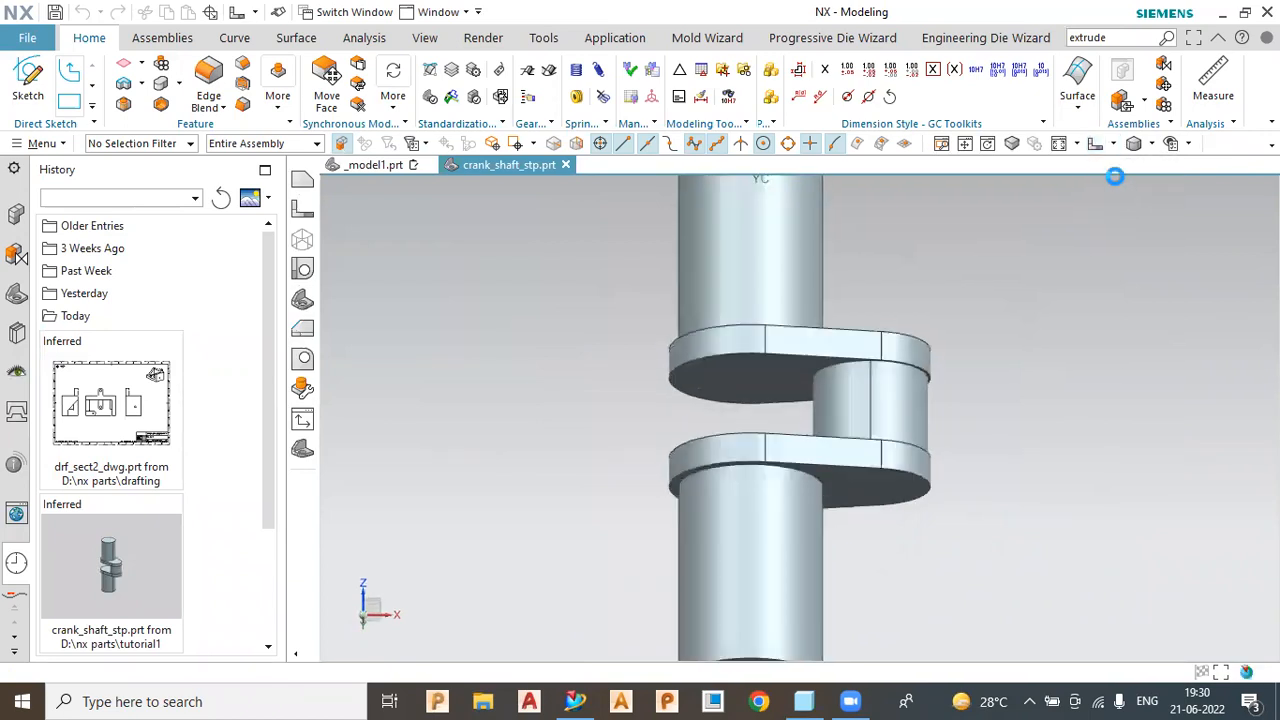
{"action": "left_click", "coordinate": [1113, 143]}
{"action": "left_click", "coordinate": [1159, 175]}
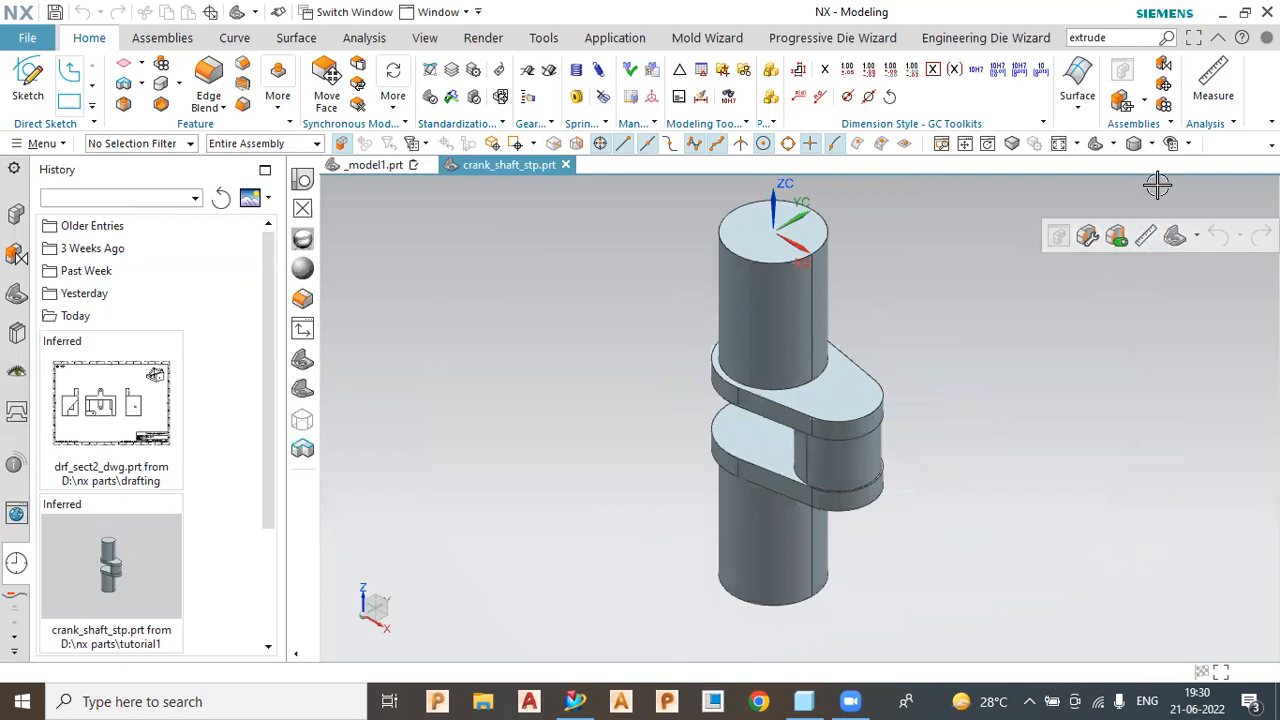
Display the crankshaft in the Wireframe with Hidden Edges style and in the Studio style, and inspect it from several angles
{"action": "left_click", "coordinate": [1152, 144]}
{"action": "left_click", "coordinate": [1161, 244]}
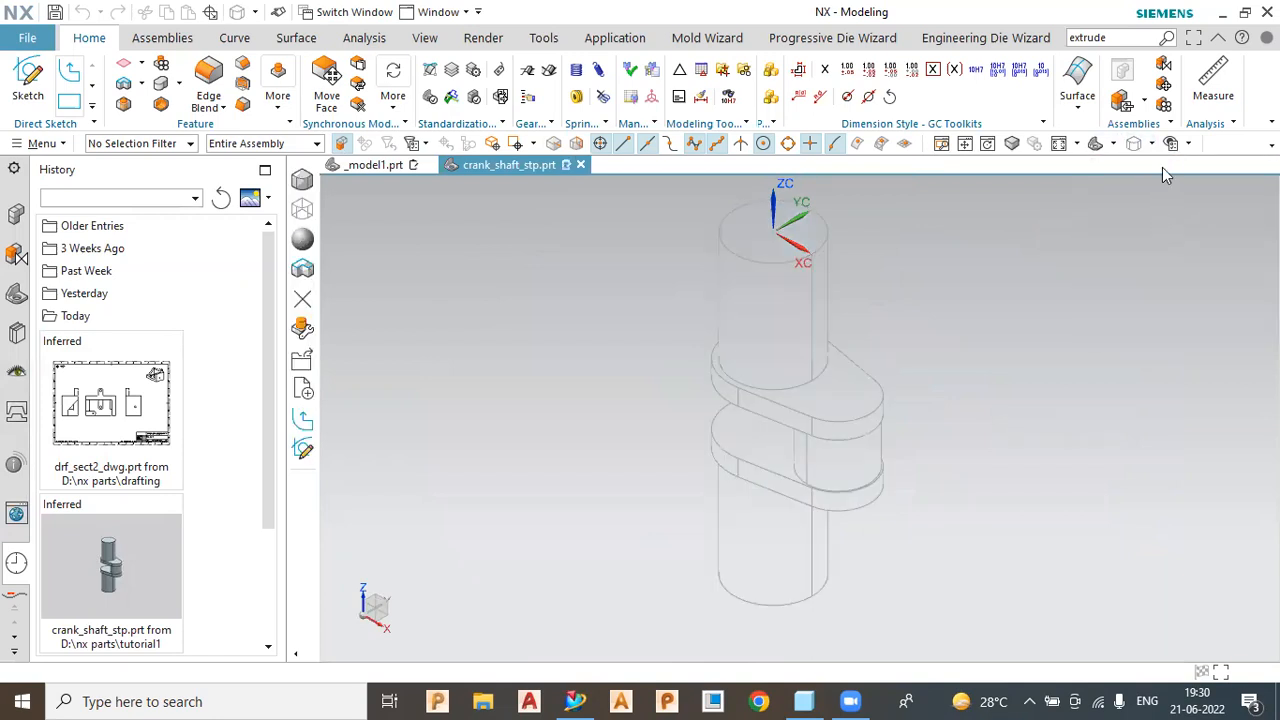
{"action": "left_click", "coordinate": [1152, 144]}
{"action": "left_click", "coordinate": [1164, 283]}
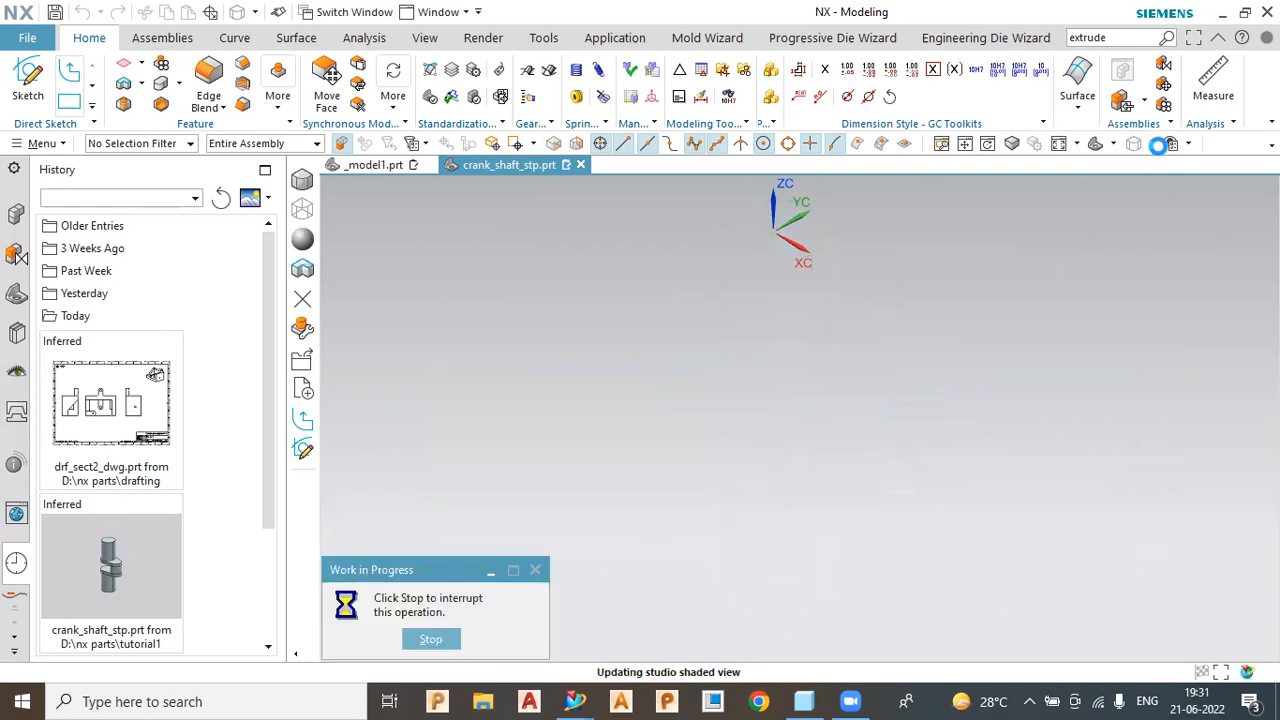
{"action": "mouse_move", "coordinate": [1122, 273]}
{"action": "middle_mouse_down"}
{"action": "mouse_move", "coordinate": [1015, 288]}
{"action": "mouse_move", "coordinate": [986, 234]}
{"action": "middle_mouse_up"}
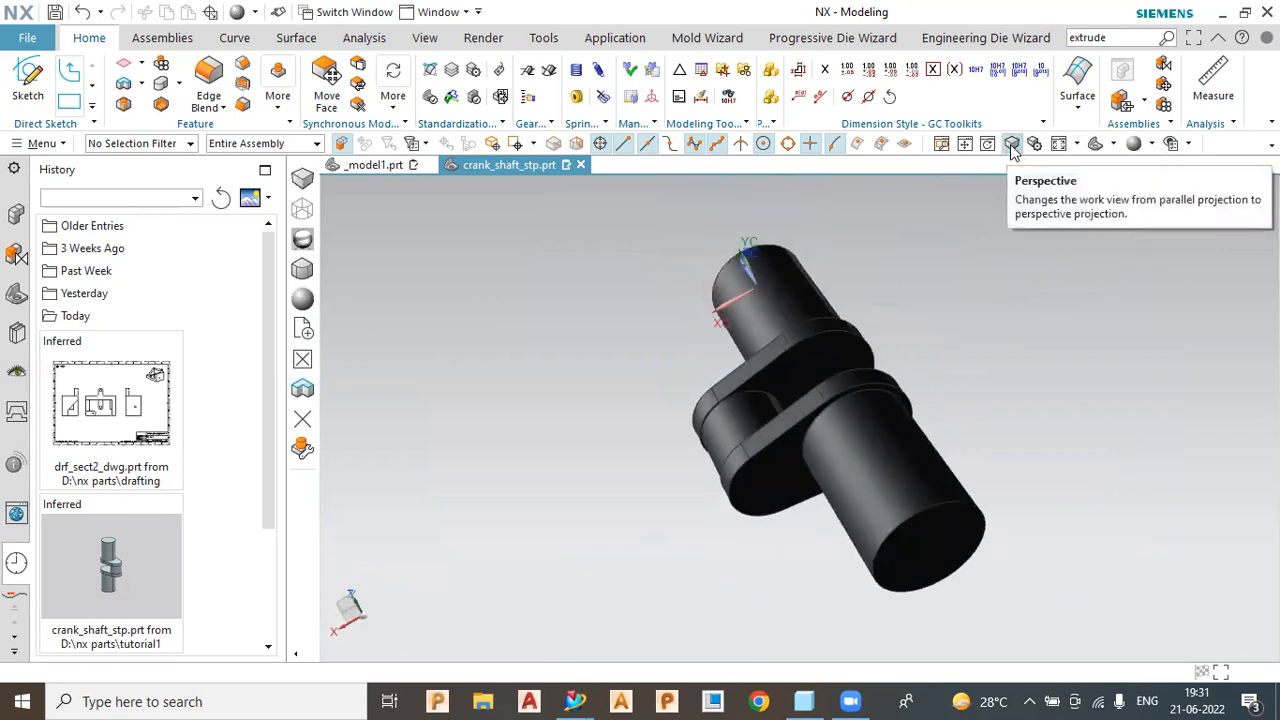
{"action": "middle_click_drag", "start_coordinate": [1000, 200], "coordinate": [720, 350]}
Turn on True Shading to inspect the crankshaft, and return its display to Shaded with Edges
{"action": "left_click", "coordinate": [425, 37]}
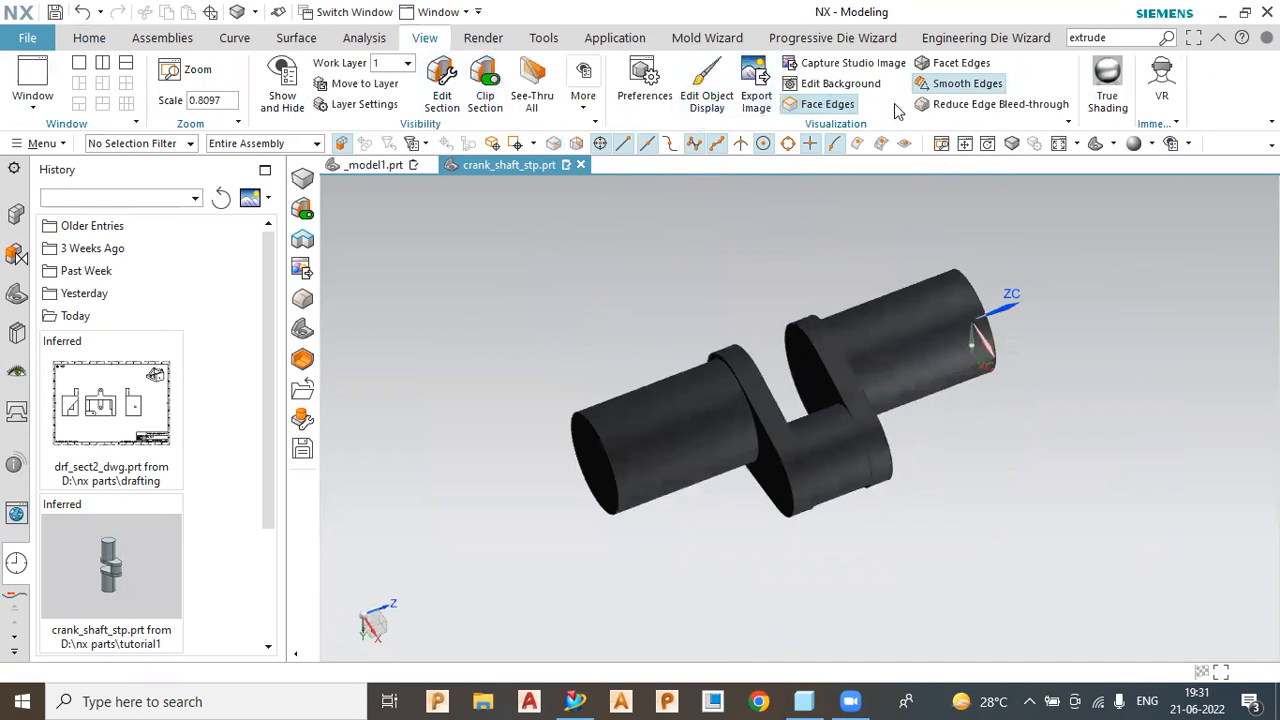
{"action": "left_click", "coordinate": [1107, 85]}
{"action": "middle_click_drag", "start_coordinate": [1040, 375], "coordinate": [1100, 180]}
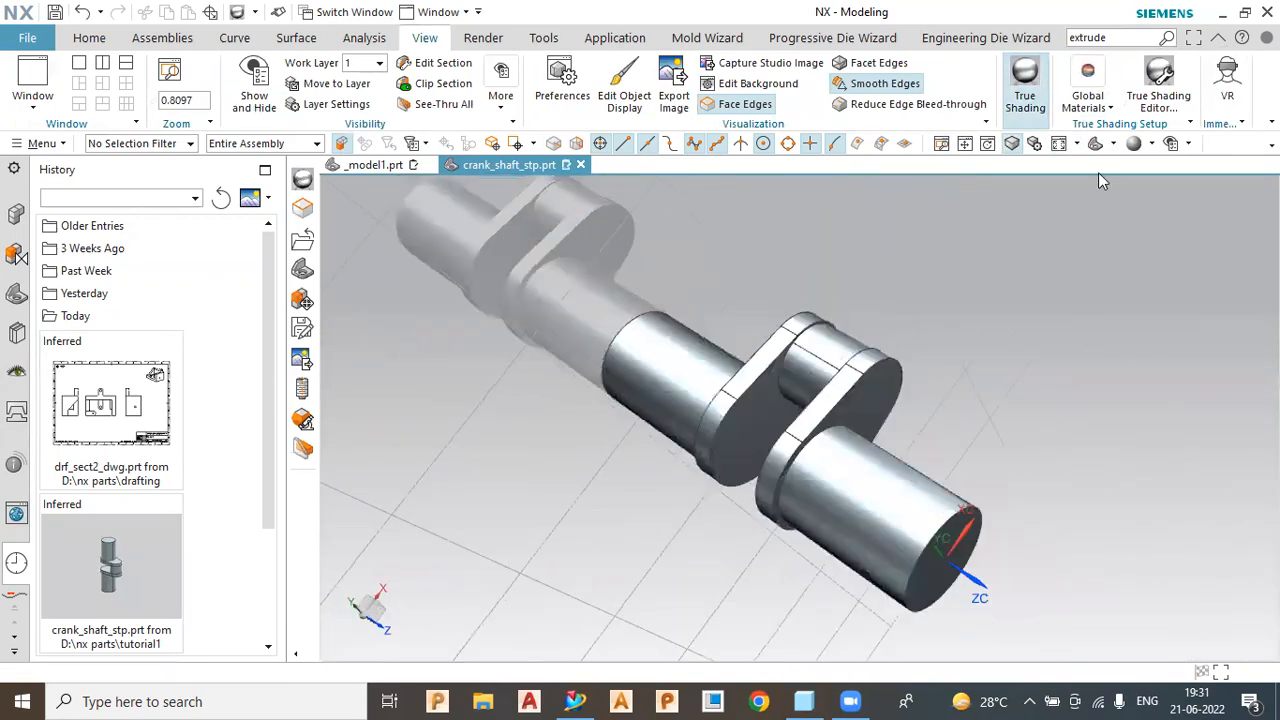
{"action": "left_click", "coordinate": [1151, 143]}
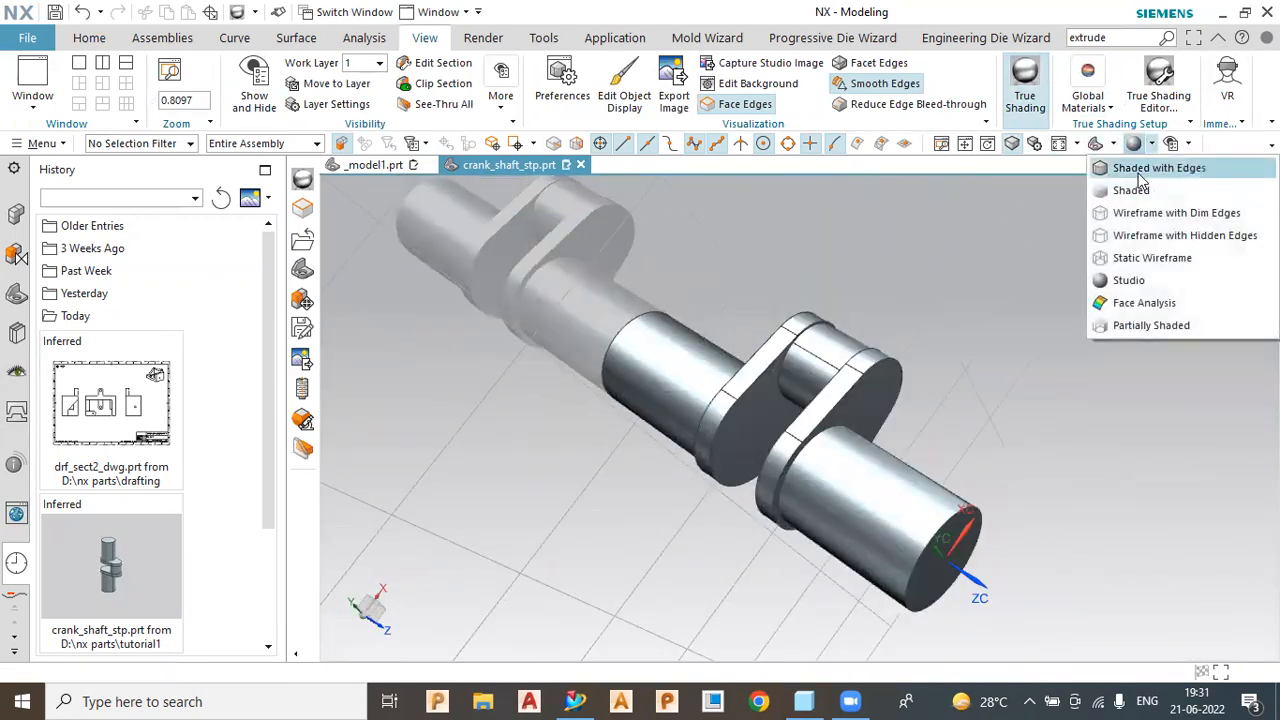
{"action": "left_click", "coordinate": [1140, 172]}
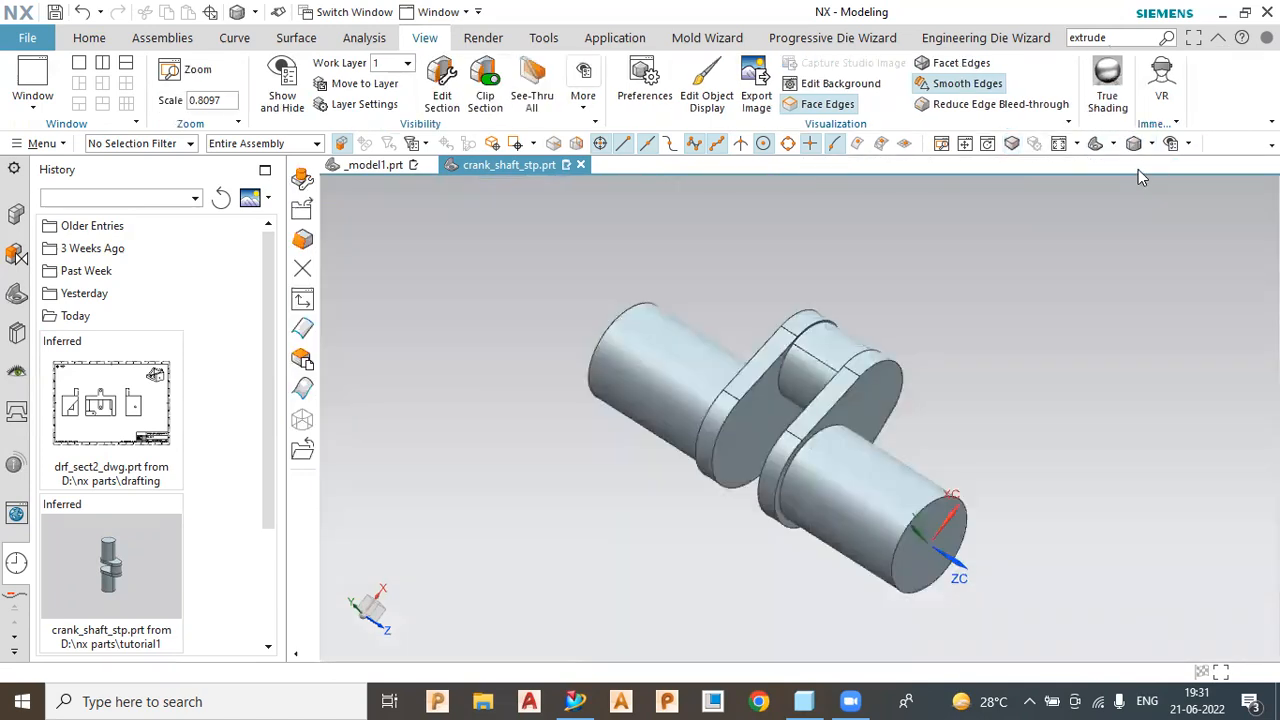
{"action": "middle_click_drag", "start_coordinate": [877, 412], "coordinate": [1007, 460]}
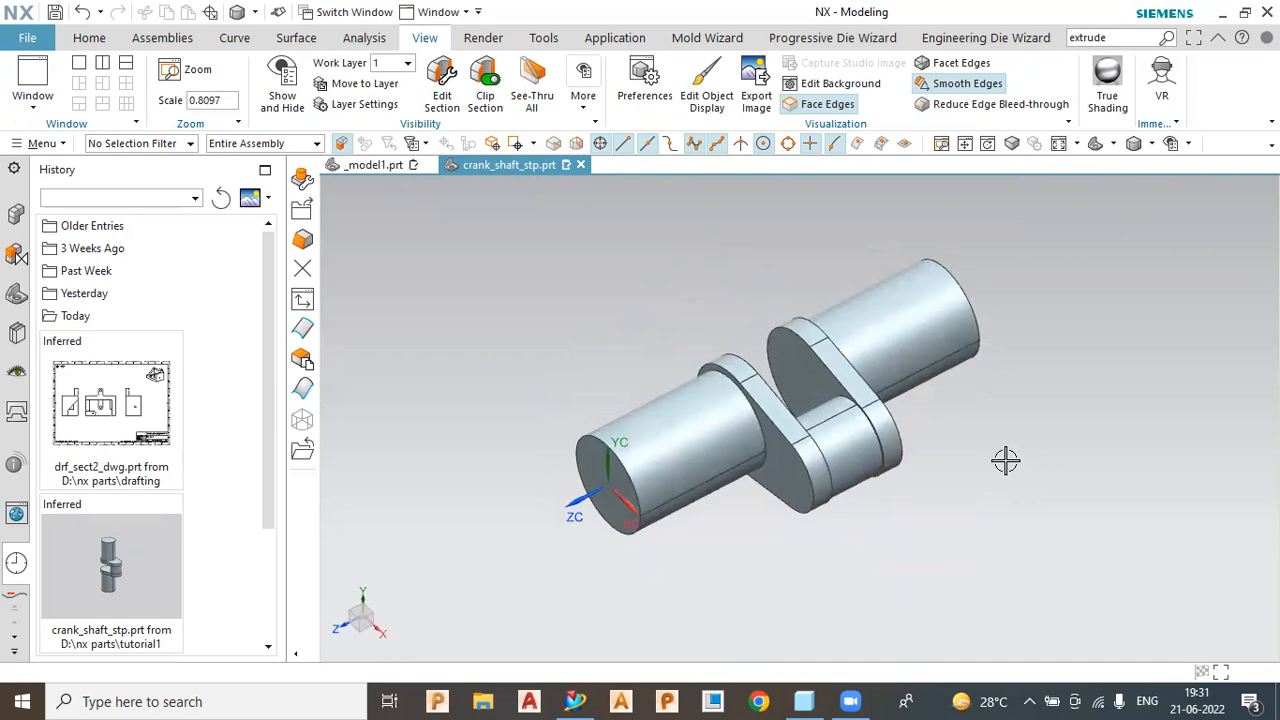
Snap the crankshaft to the nearest orthographic view repeatedly, starting from a different orbited angle each time
{"action": "left_click", "coordinate": [89, 39]}
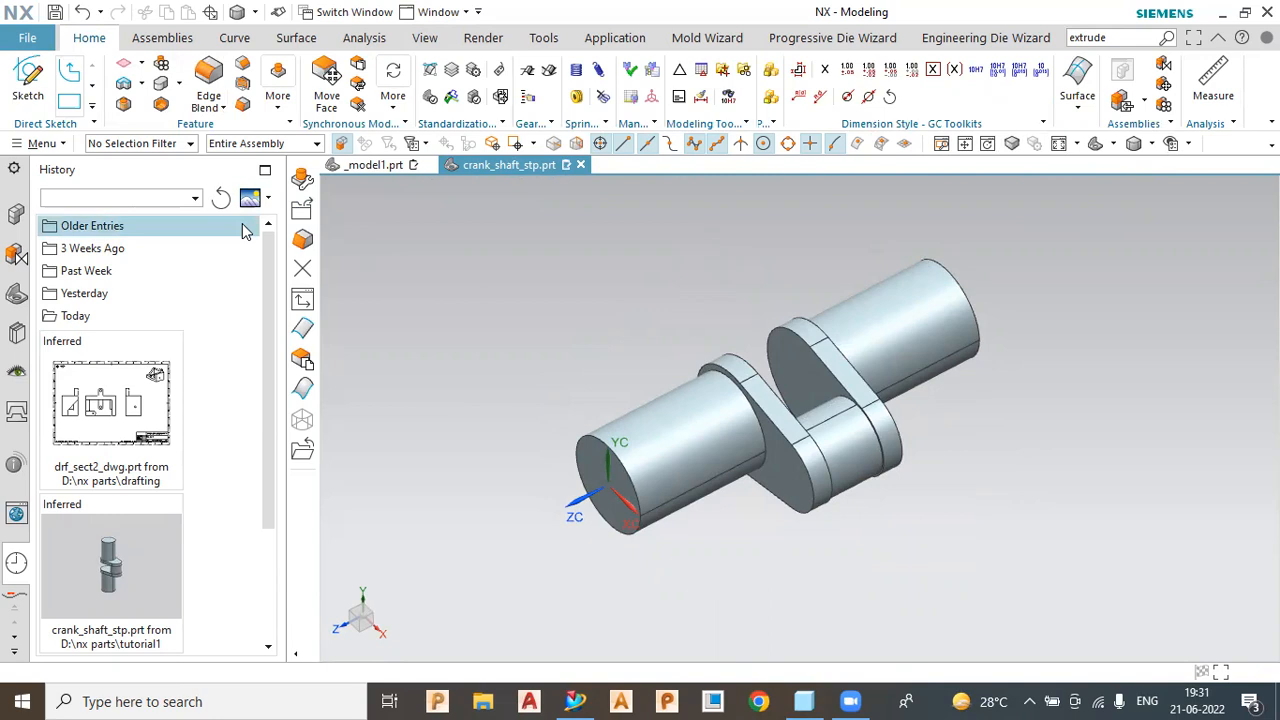
{"action": "key", "text": "F8"}
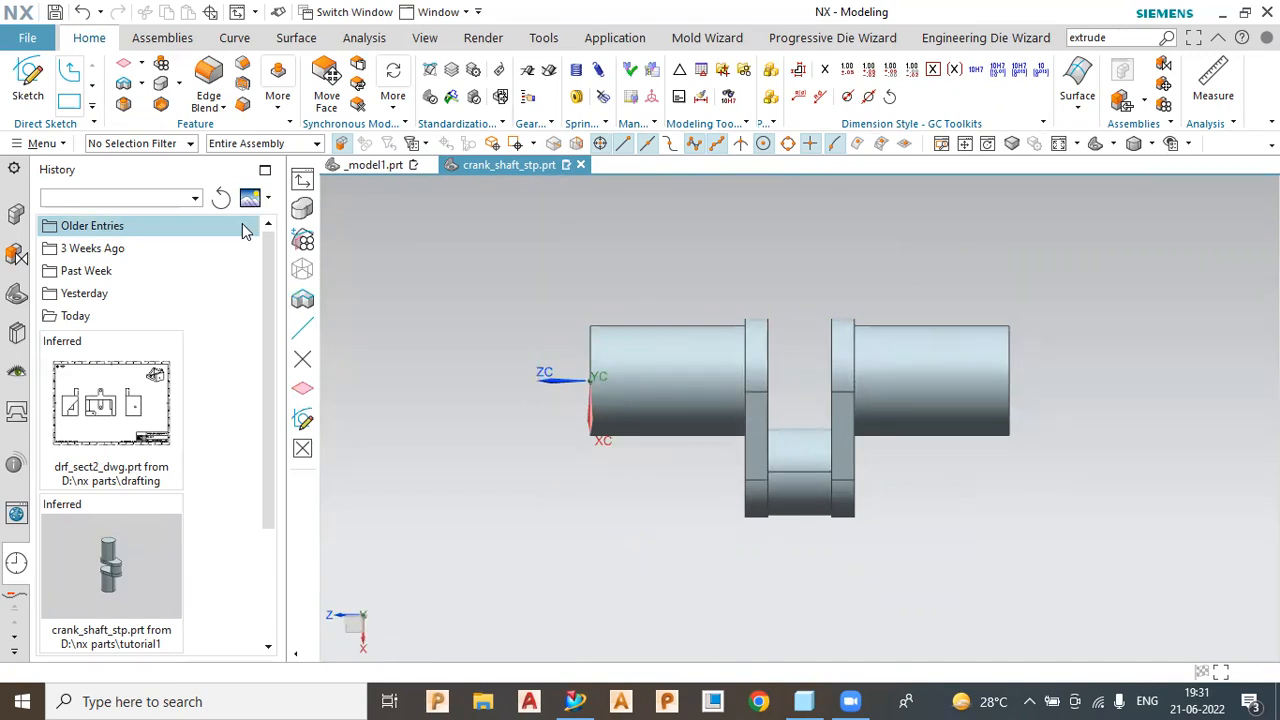
{"action": "mouse_move", "coordinate": [665, 483]}
{"action": "middle_mouse_down"}
{"action": "mouse_move", "coordinate": [714, 486]}
{"action": "mouse_move", "coordinate": [677, 482]}
{"action": "middle_mouse_up"}
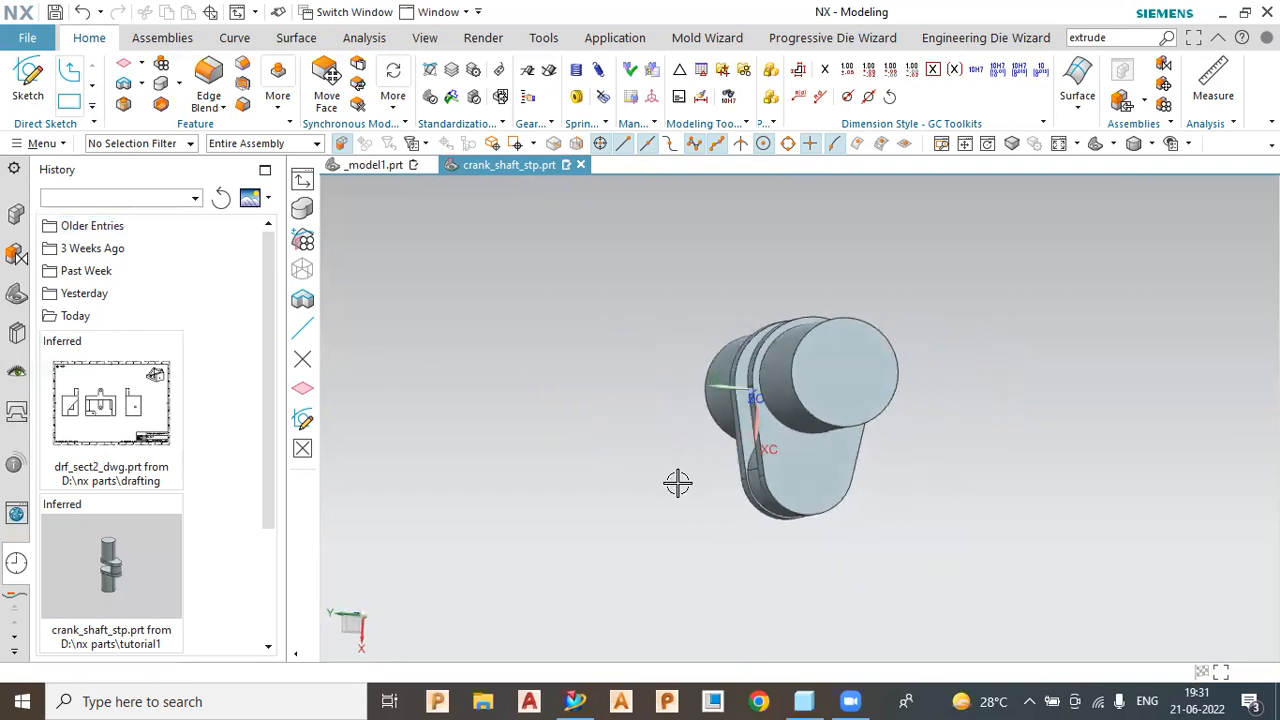
{"action": "key", "text": "F8"}
{"action": "middle_click_drag", "start_coordinate": [823, 503], "coordinate": [711, 425]}
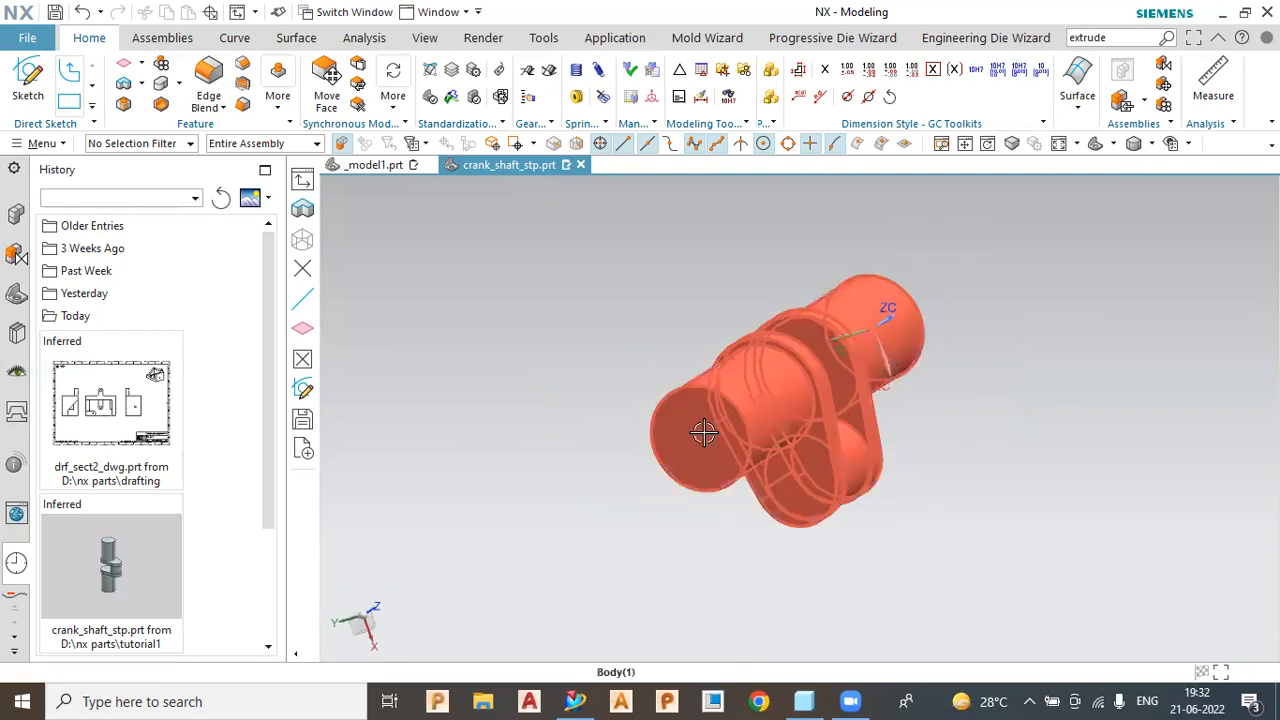
{"action": "middle_click_drag", "start_coordinate": [923, 480], "coordinate": [862, 464]}
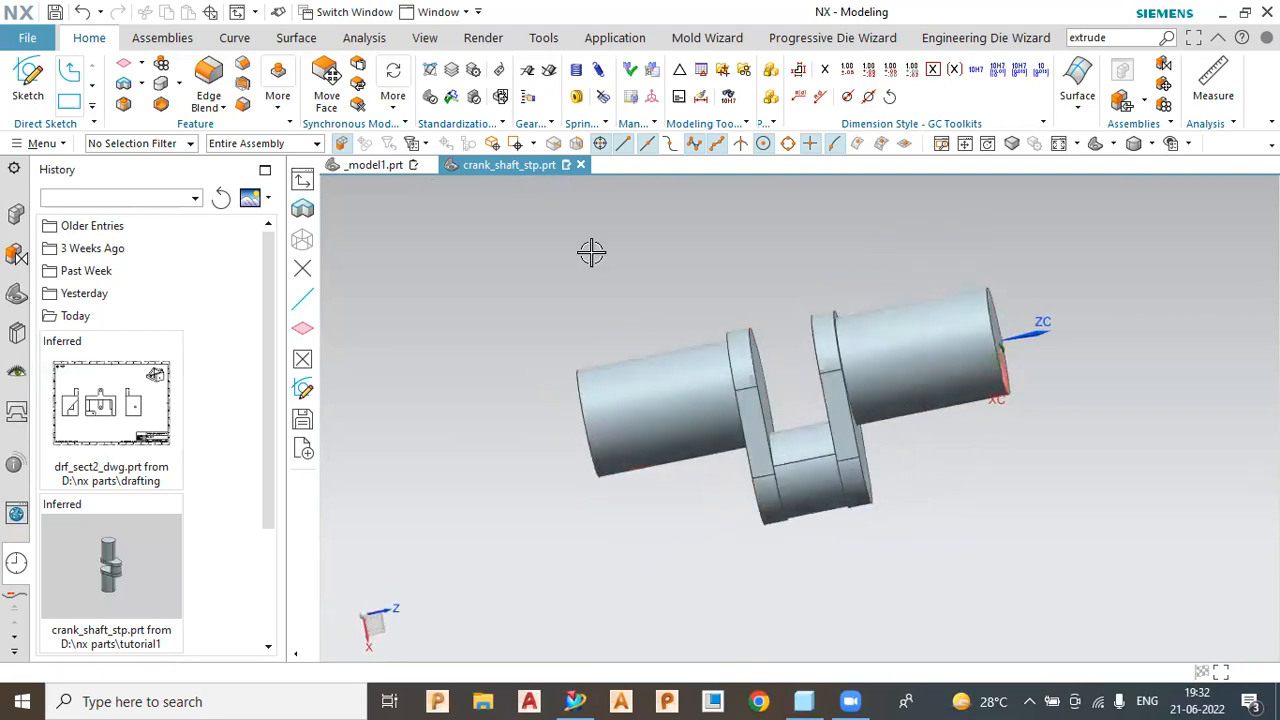
{"action": "key", "text": "F8"}
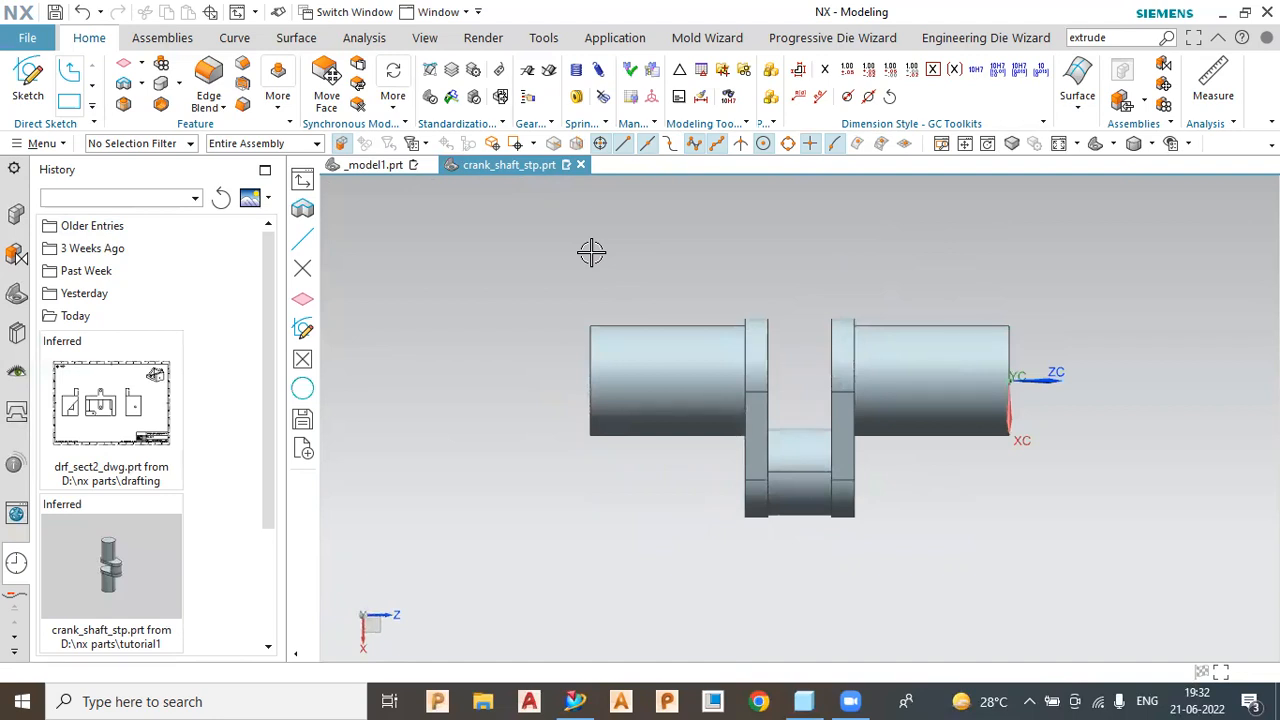
{"action": "middle_click_drag", "start_coordinate": [999, 468], "coordinate": [971, 477]}
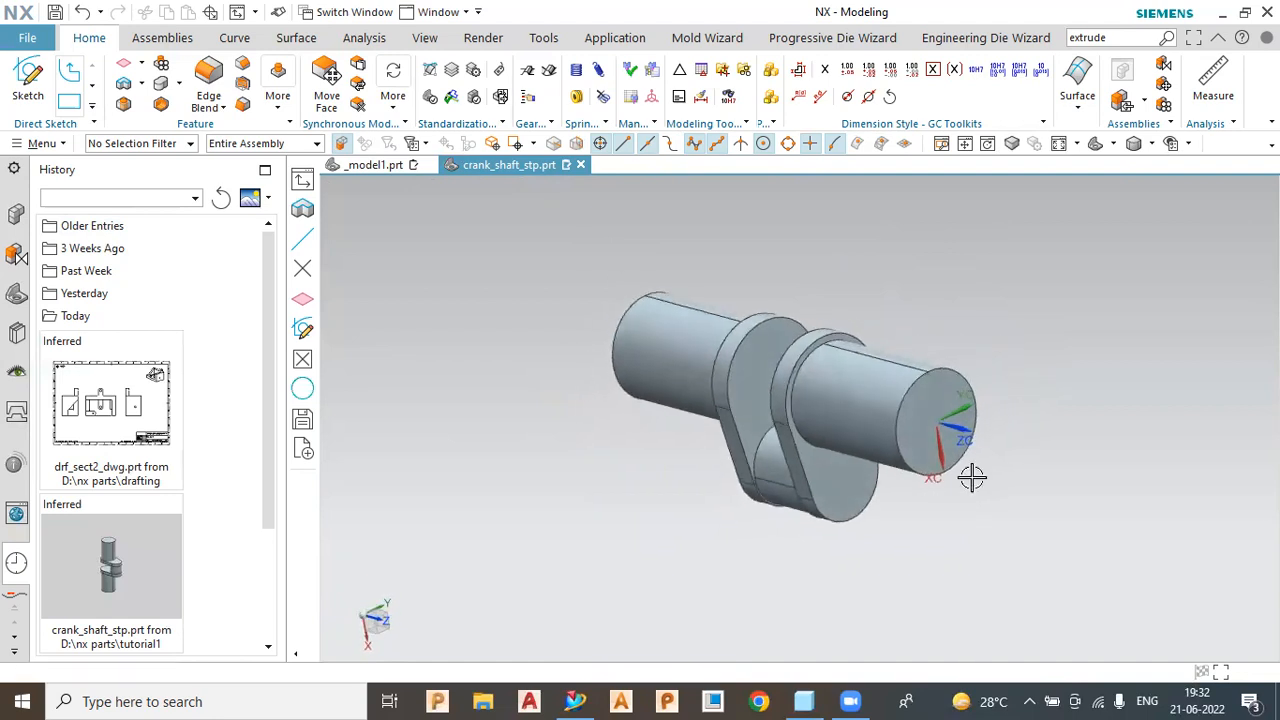
{"action": "key", "text": "F8"}
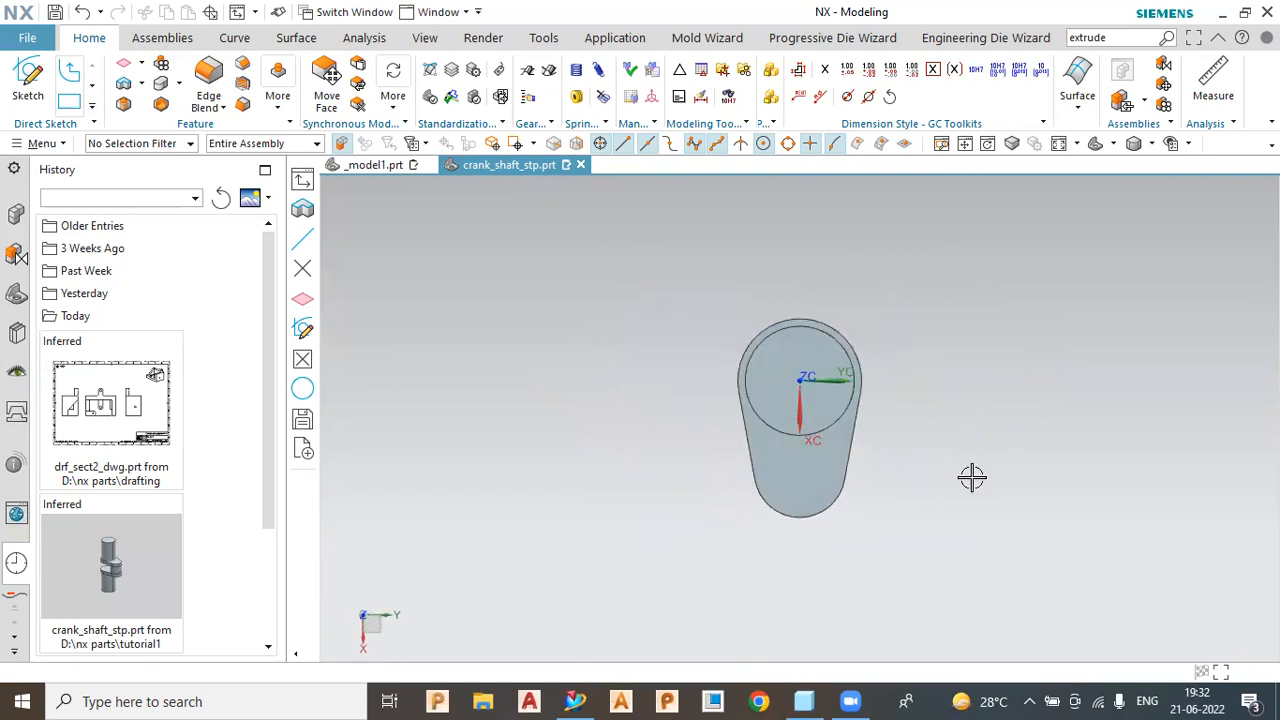
{"action": "middle_click_drag", "start_coordinate": [974, 474], "coordinate": [889, 409]}
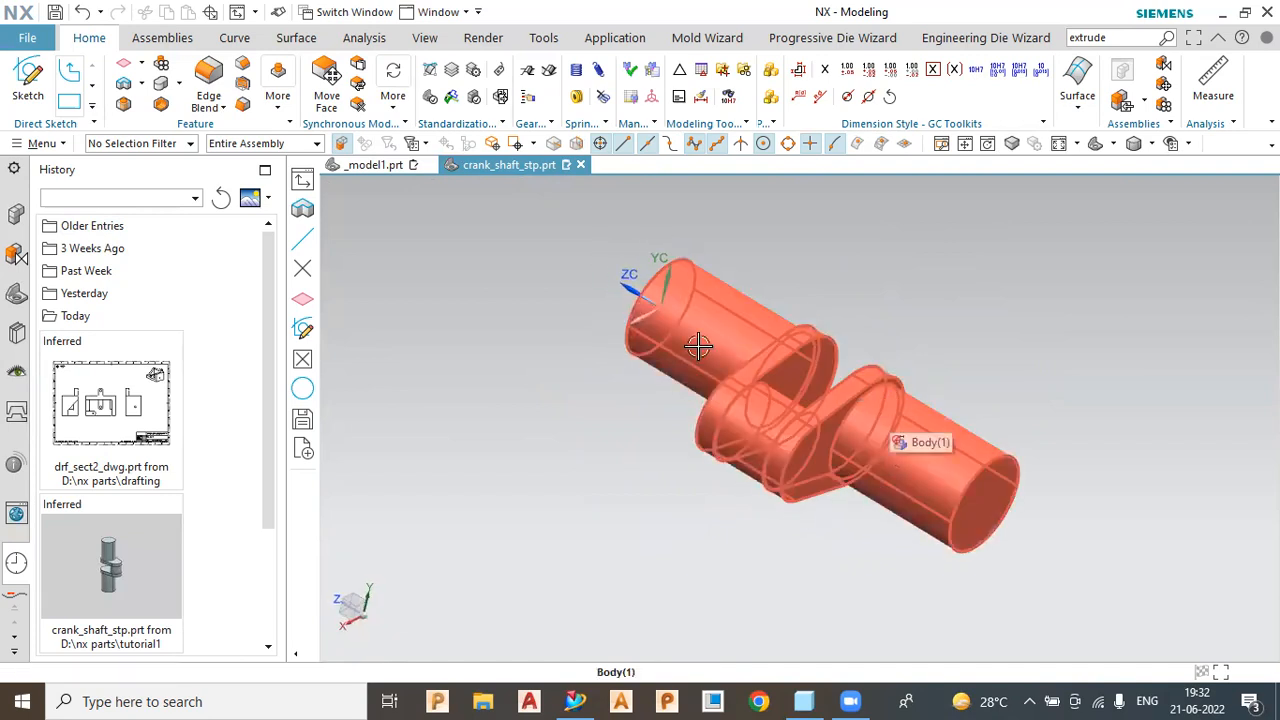
Close crank_shaft_stp.prt and show the Part Navigator for _model1.prt
{"action": "left_click", "coordinate": [580, 165]}
{"action": "left_click", "coordinate": [632, 382]}
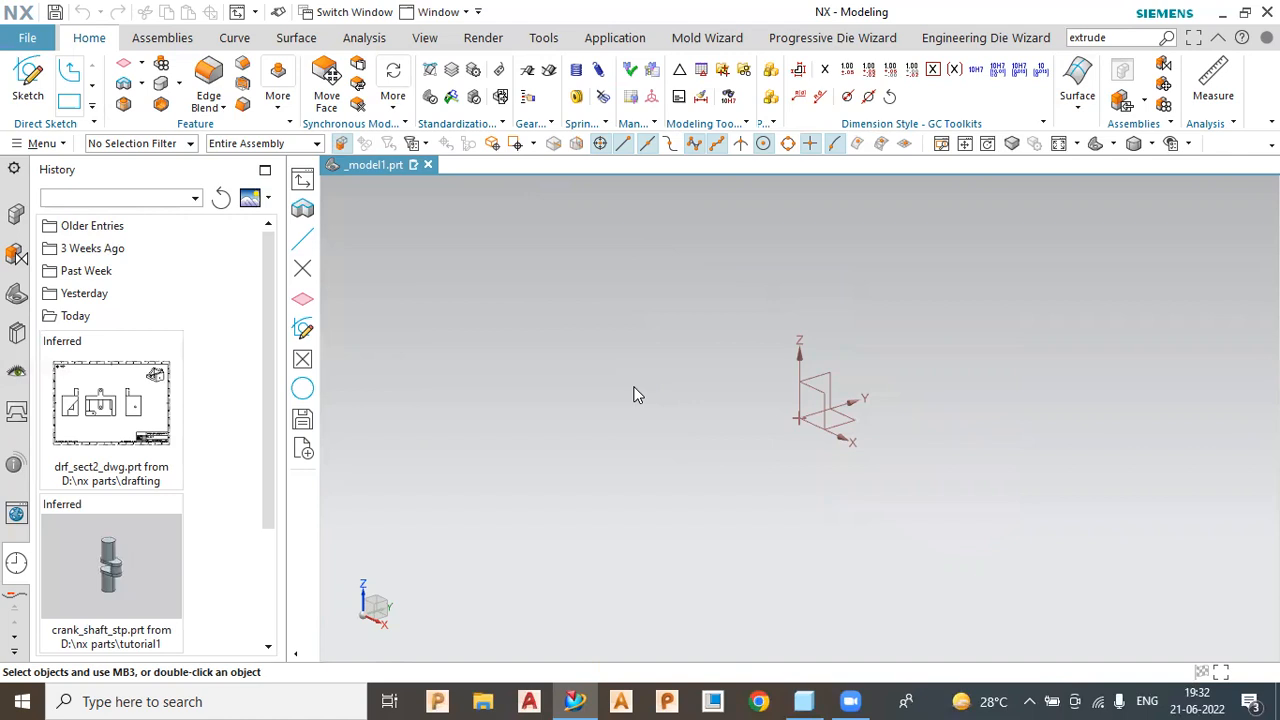
{"action": "left_click", "coordinate": [16, 297]}
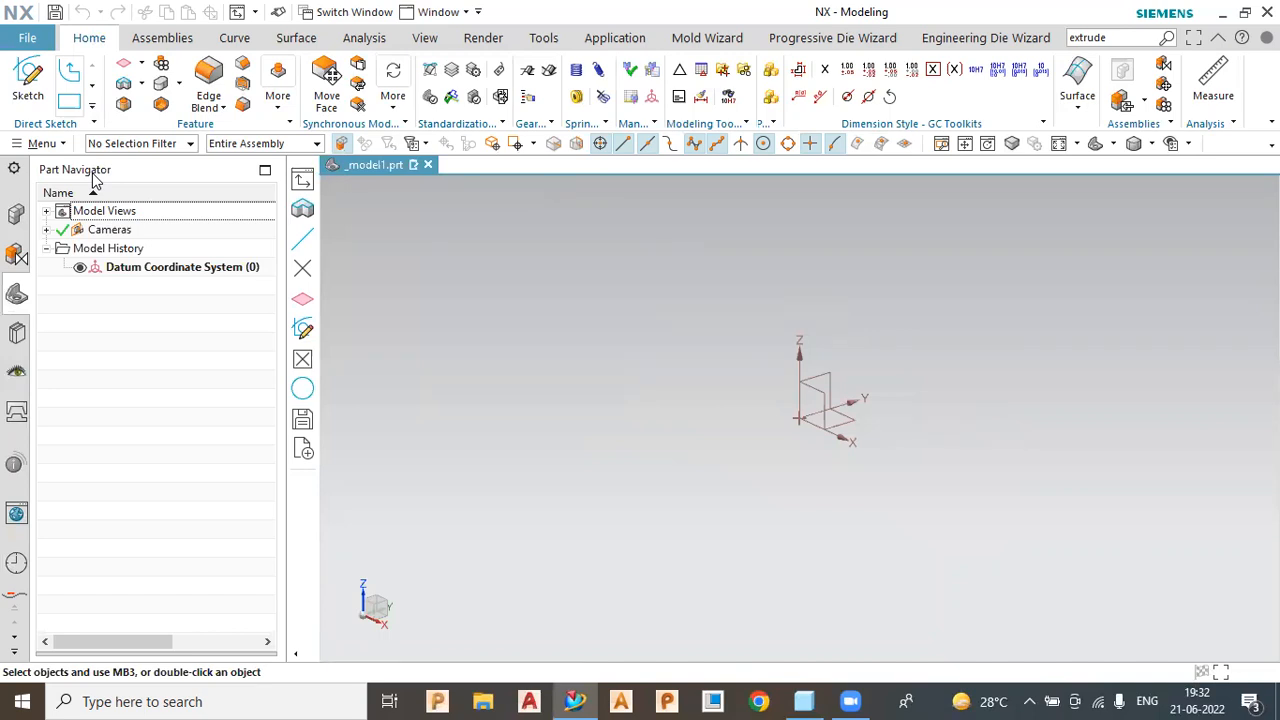
Look through the Constraint Navigator, Assembly Navigator and Part Navigator of _model1.prt, ending with the Part Navigator displayed
{"action": "left_click", "coordinate": [15, 254]}
{"action": "left_click", "coordinate": [17, 220]}
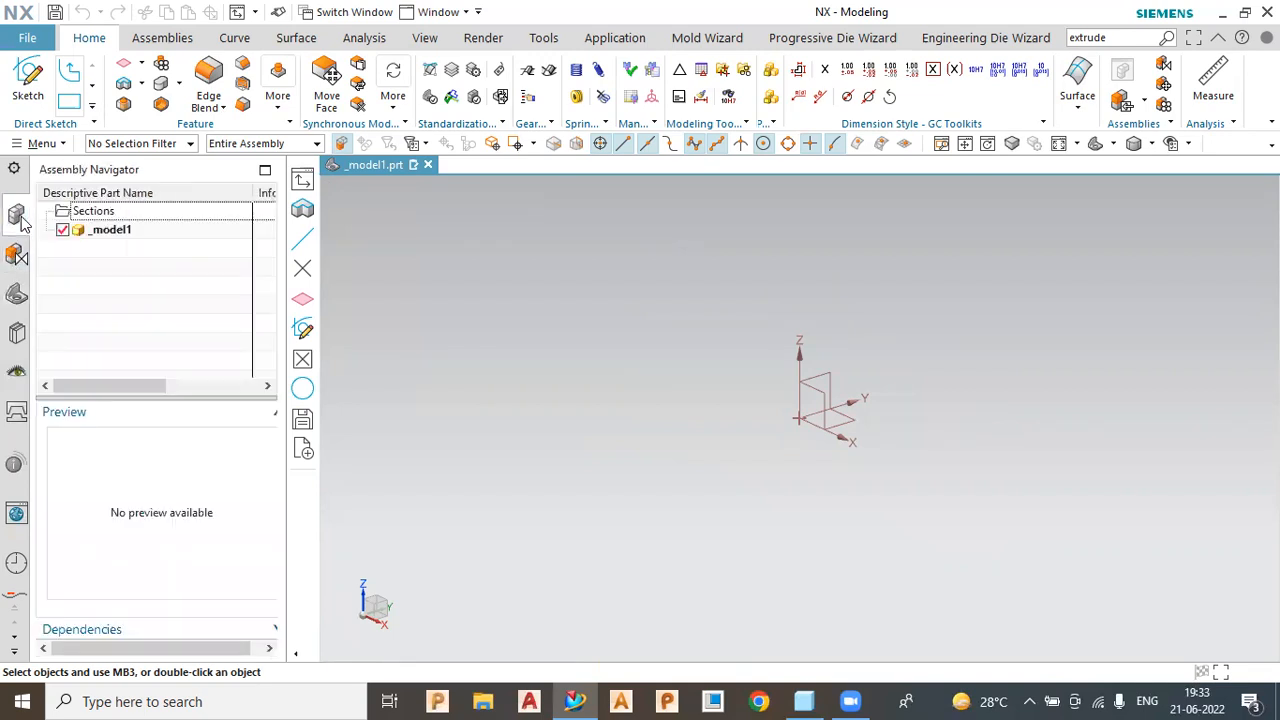
{"action": "left_click", "coordinate": [16, 294]}
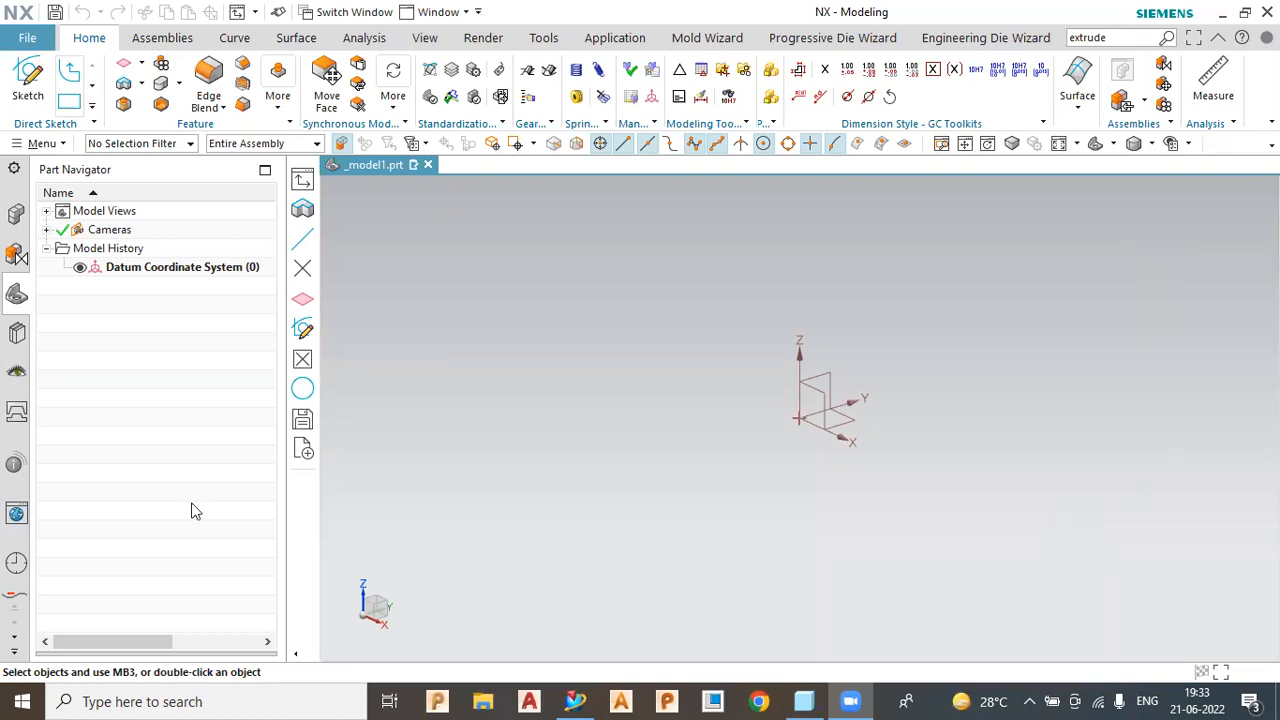
{"action": "left_click", "coordinate": [16, 255]}
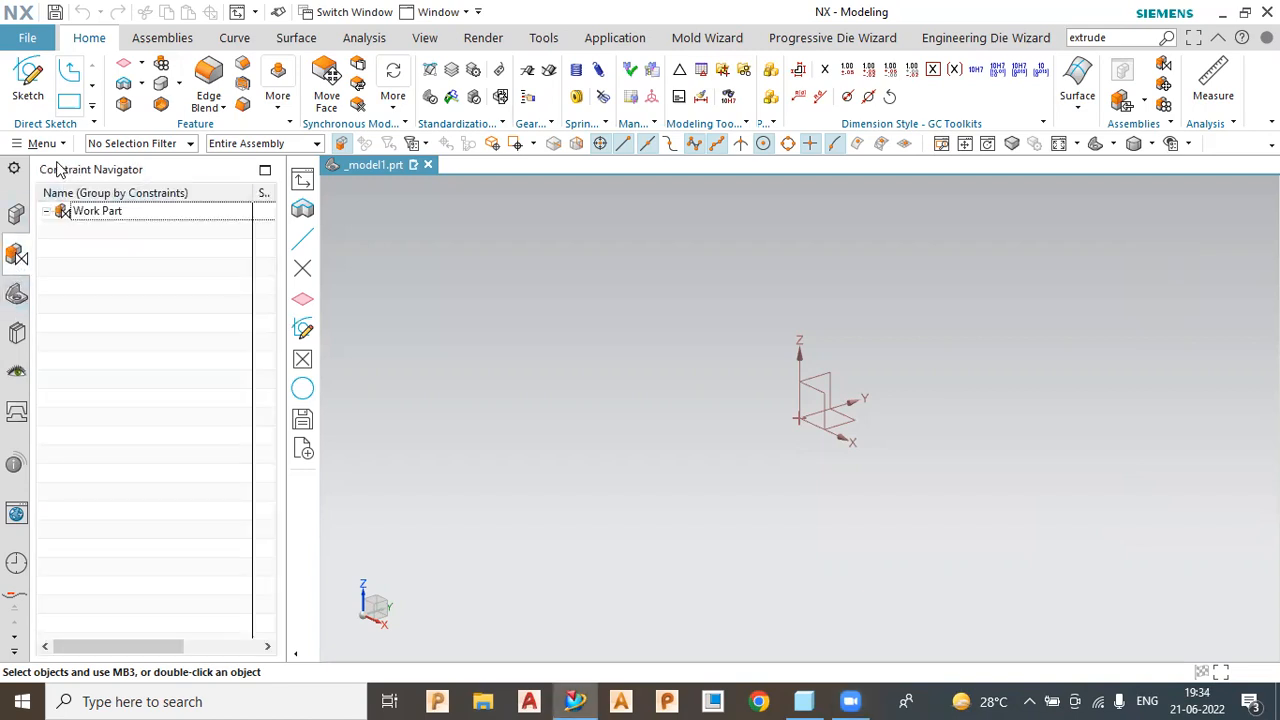
{"action": "left_click", "coordinate": [15, 224]}
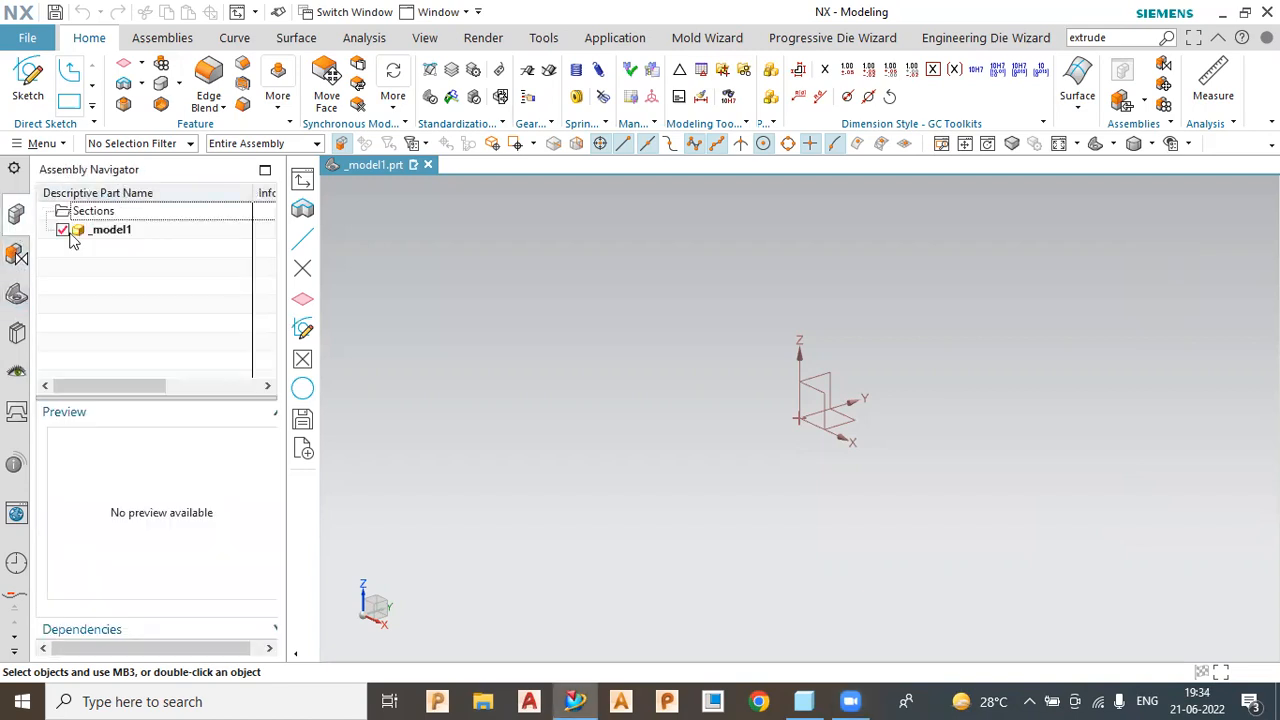
{"action": "left_click", "coordinate": [17, 300]}
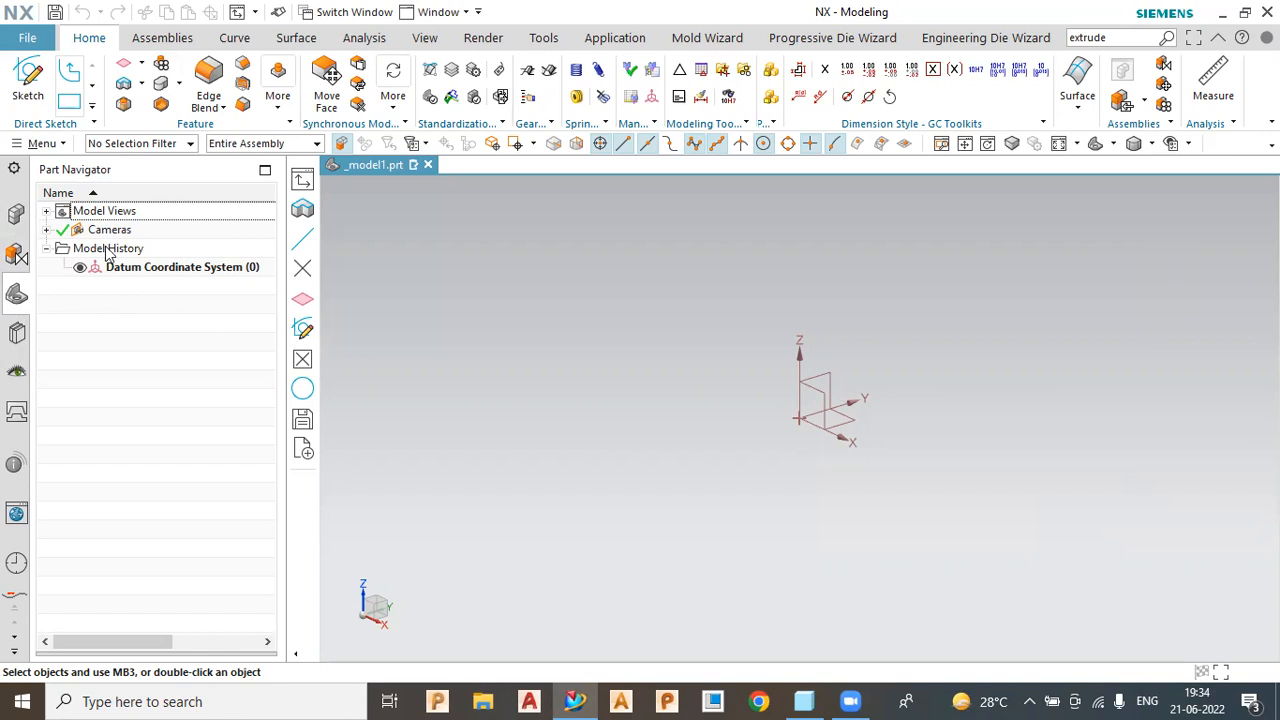
Create a sketch on the XY plane of the datum coordinate system using the inferred plane method
{"action": "left_click", "coordinate": [28, 80]}
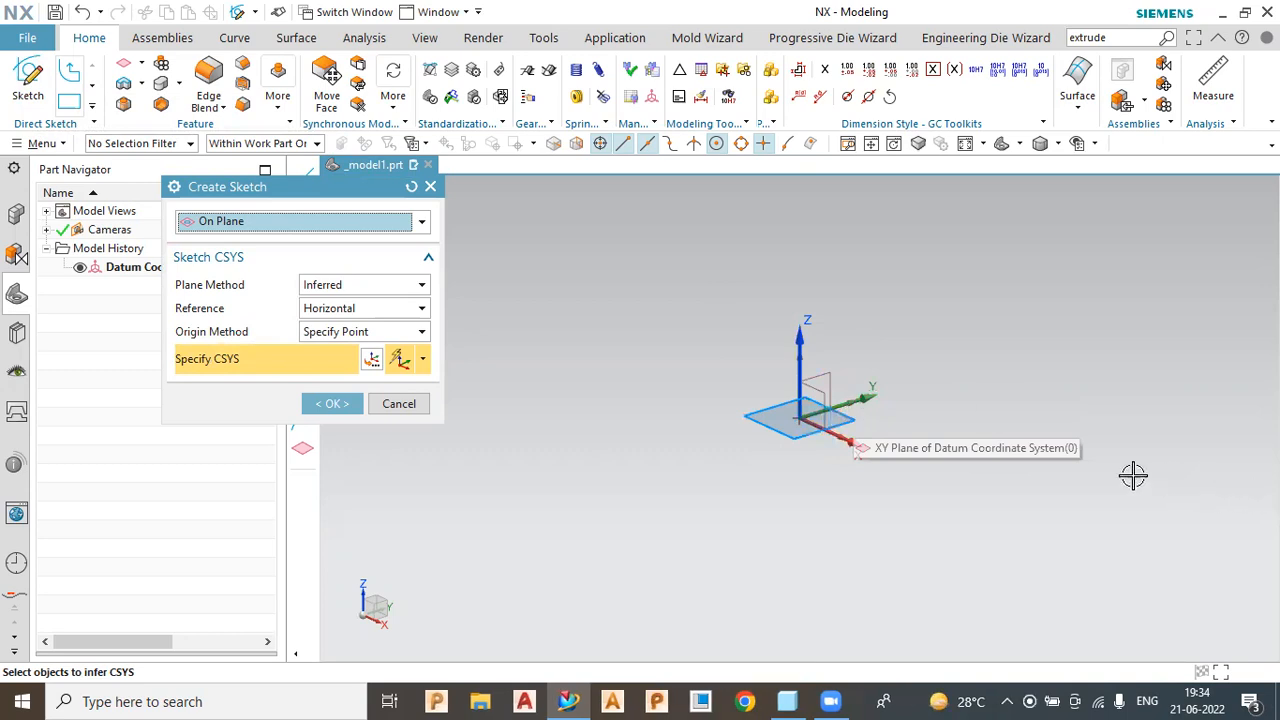
{"action": "left_click", "coordinate": [330, 403]}
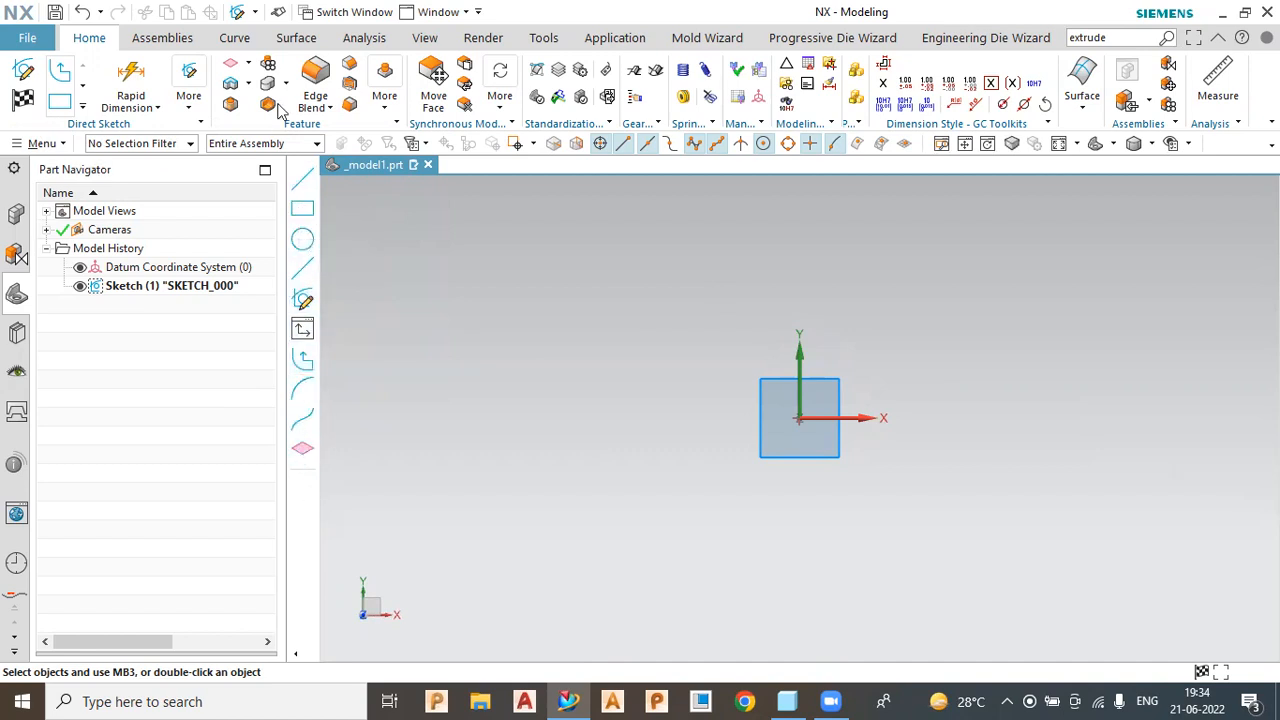
{"action": "left_click", "coordinate": [255, 12]}
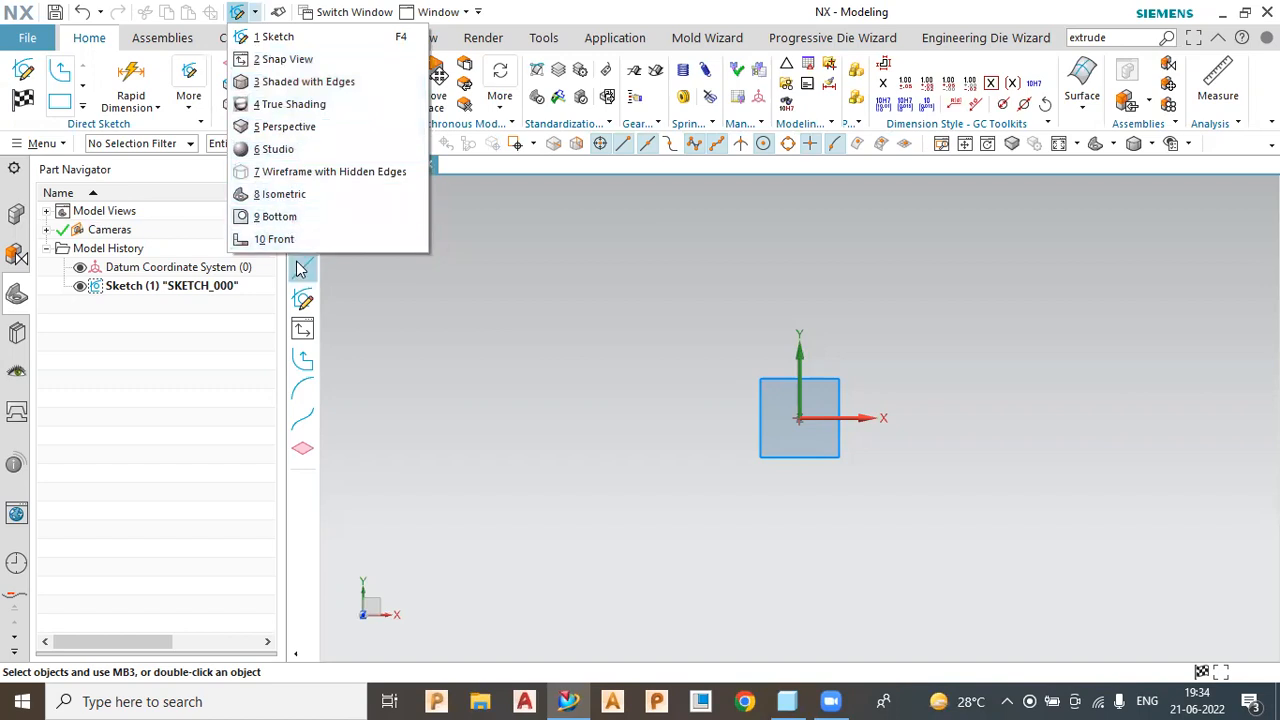
{"action": "left_click", "coordinate": [432, 335]}
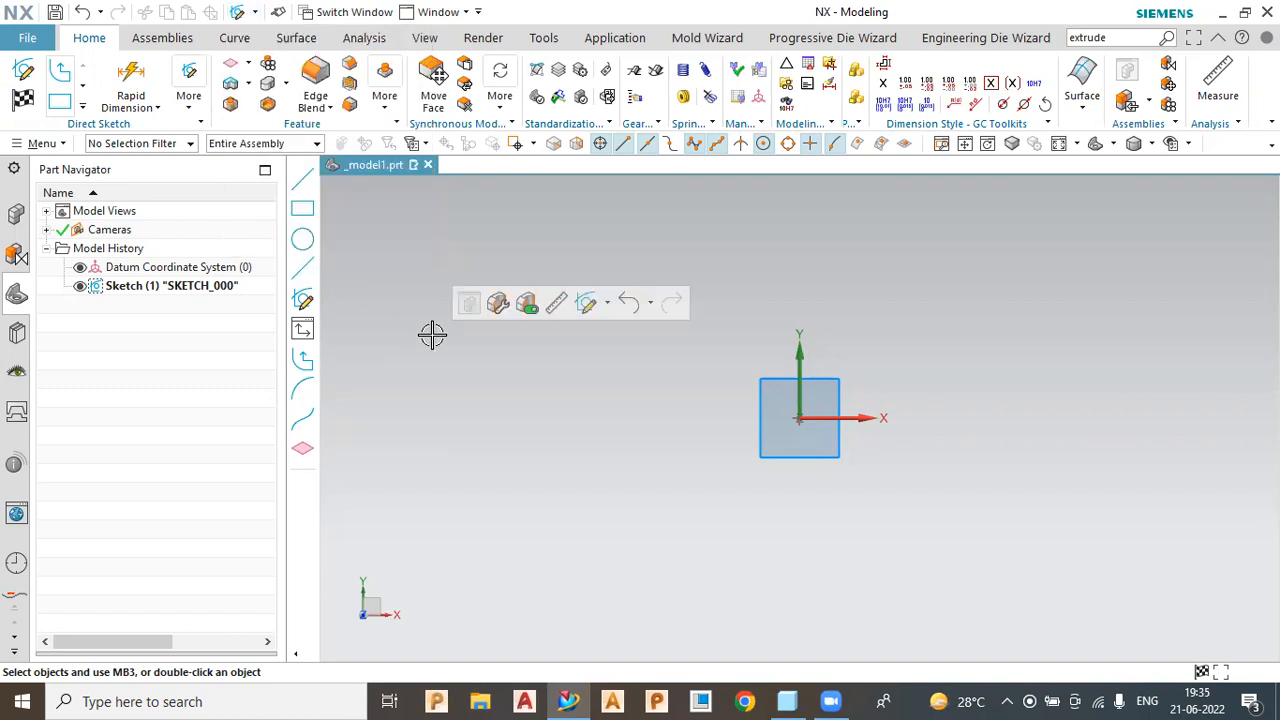
Sketch a rectangle from its center at the sketch origin, about 240 mm wide and 172.6 mm high
{"action": "left_click", "coordinate": [83, 105]}
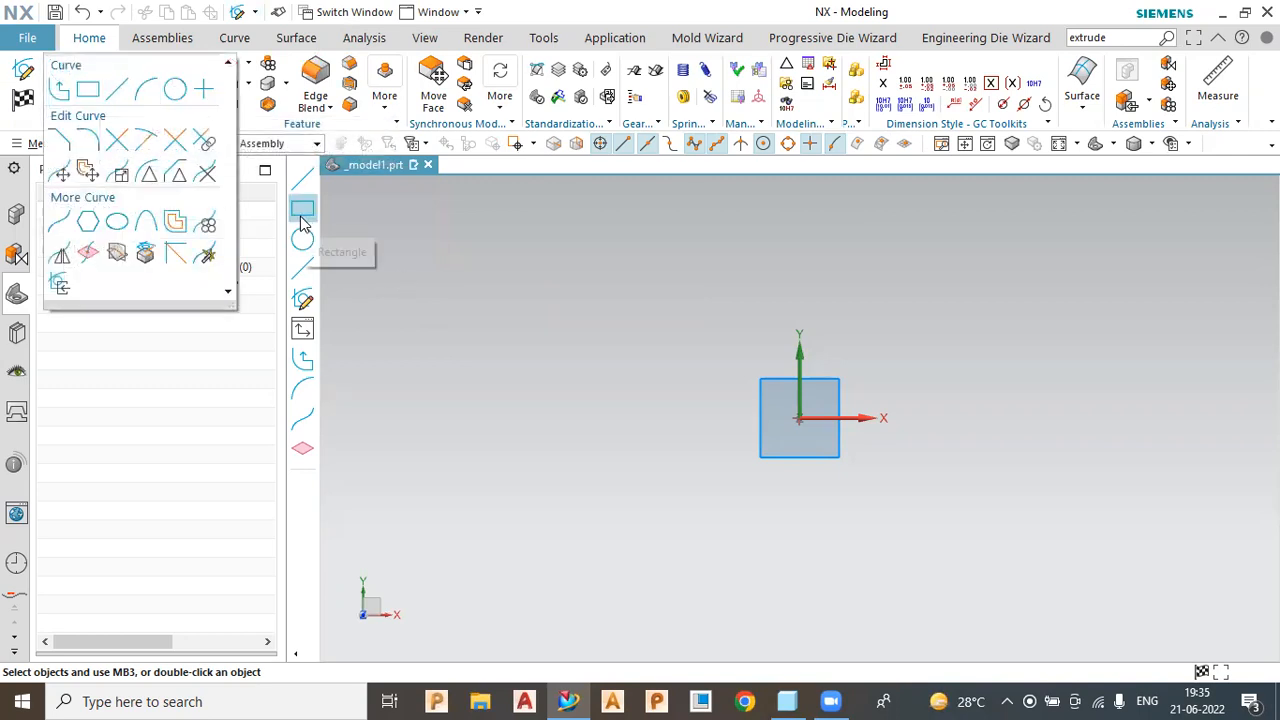
{"action": "left_click", "coordinate": [89, 90]}
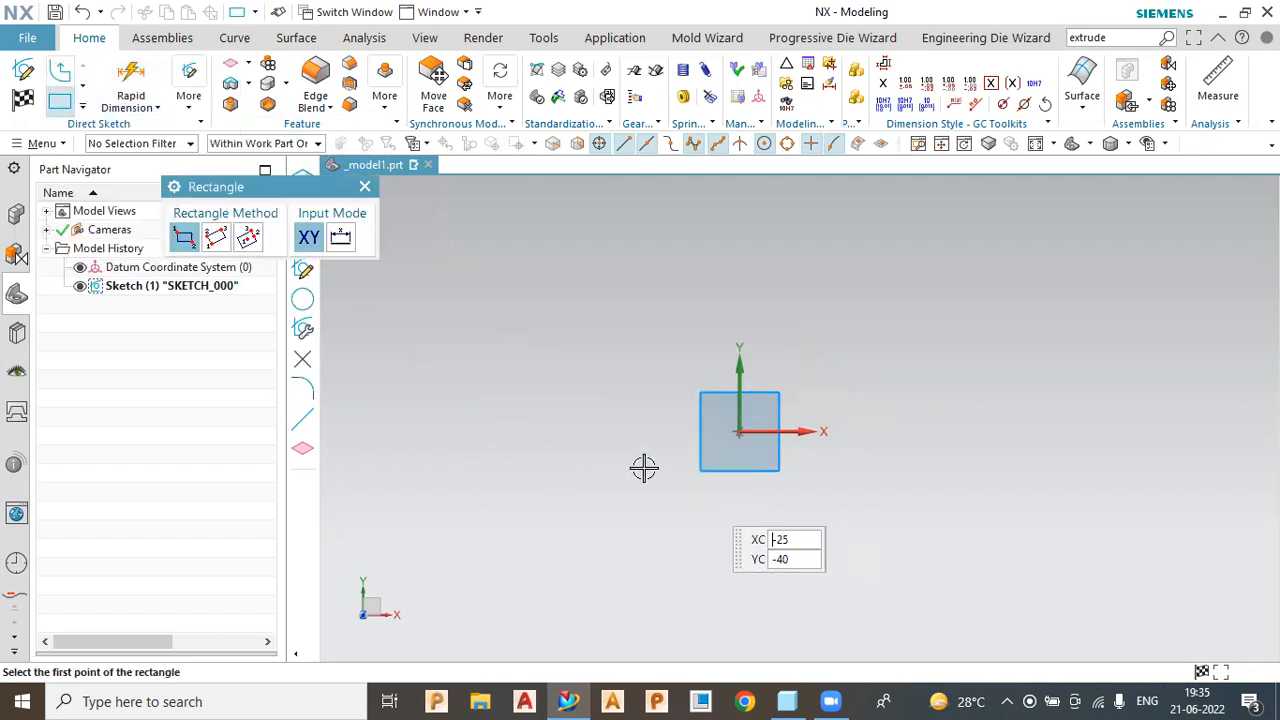
{"action": "left_click", "coordinate": [252, 245]}
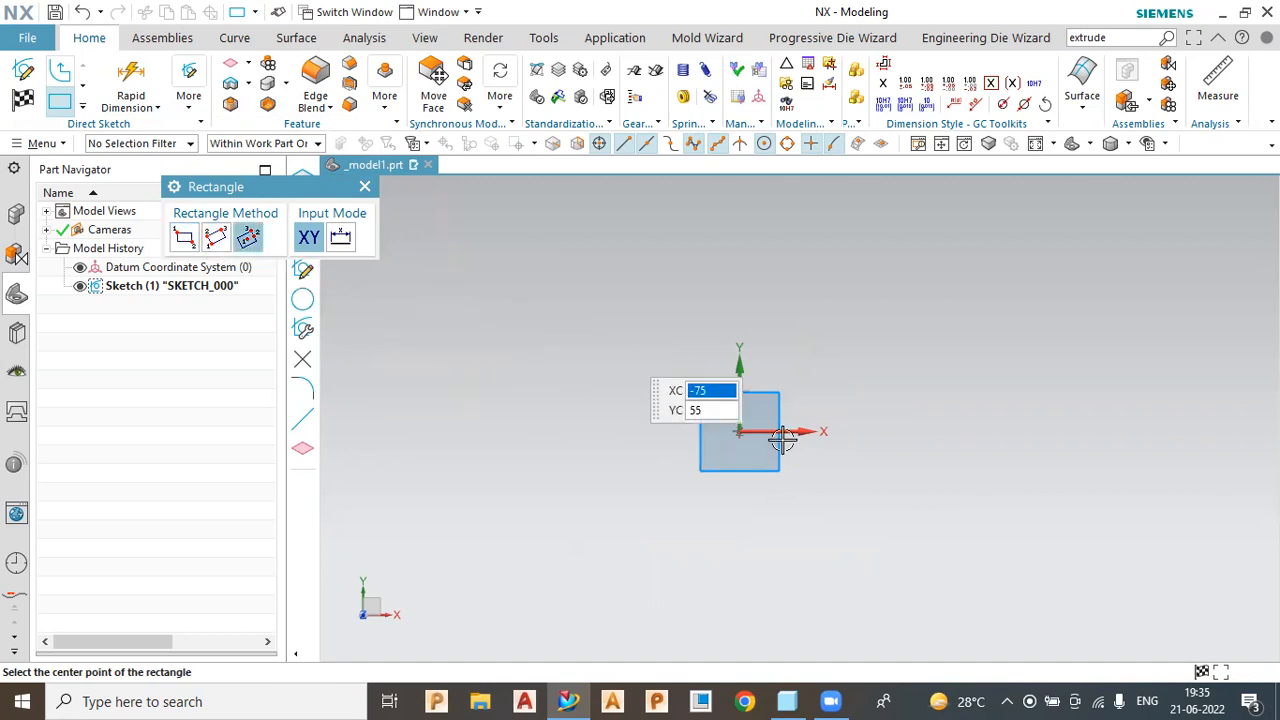
{"action": "left_click", "coordinate": [739, 431]}
{"action": "left_click", "coordinate": [932, 432]}
{"action": "left_click", "coordinate": [905, 570]}
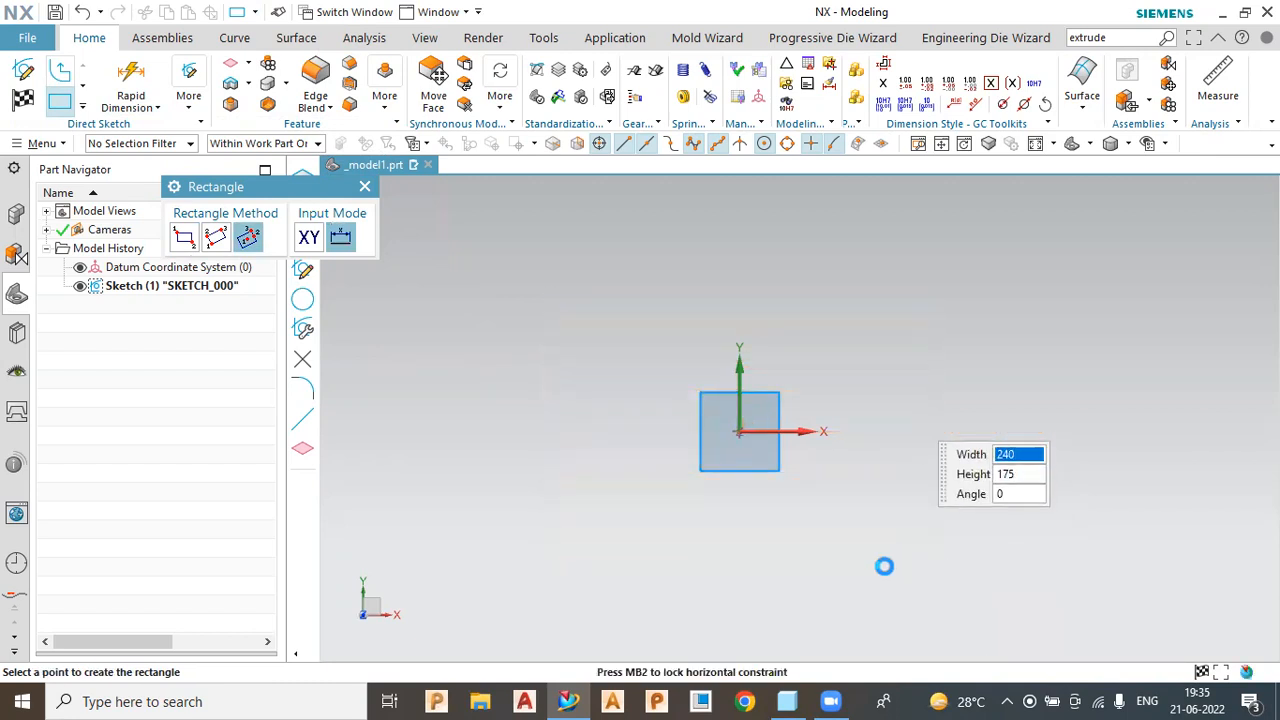
{"action": "left_click", "coordinate": [365, 187]}
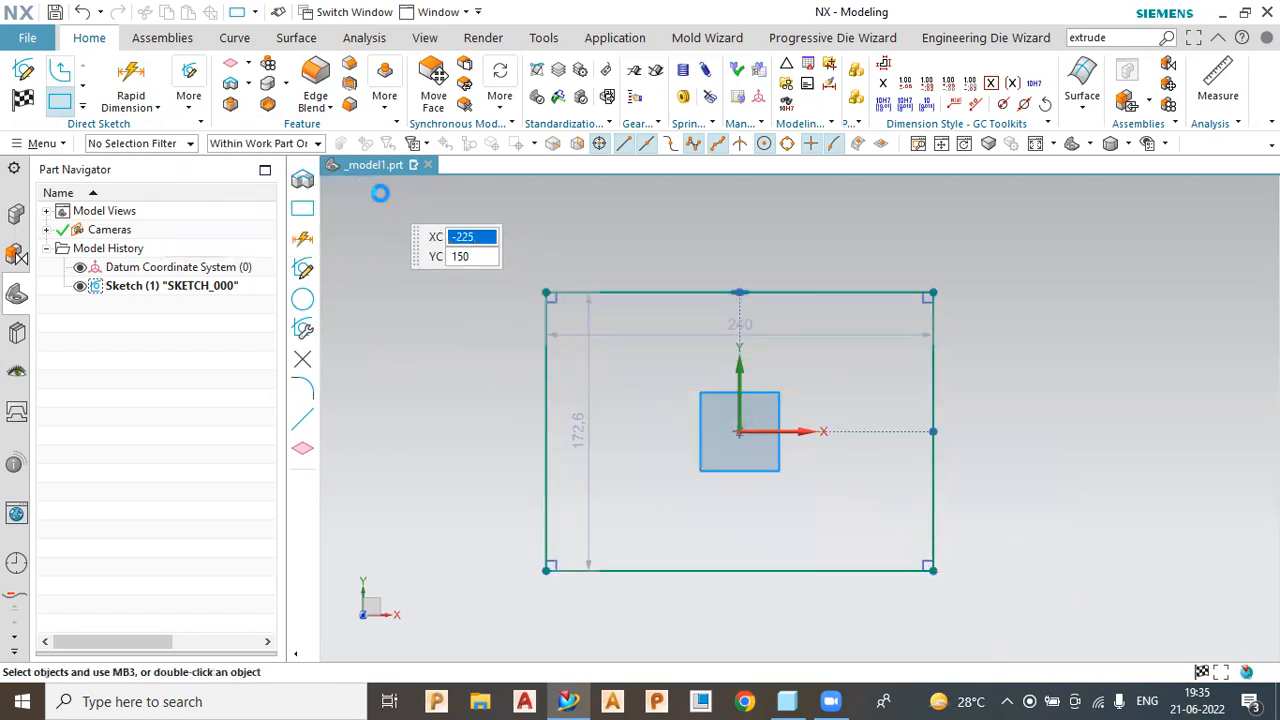
Reposition the rectangle's width and height dimensions outside its outline
{"action": "left_click_drag", "start_coordinate": [724, 327], "coordinate": [740, 222]}
{"action": "left_click_drag", "start_coordinate": [575, 437], "coordinate": [471, 429]}
{"action": "left_click", "coordinate": [685, 361]}
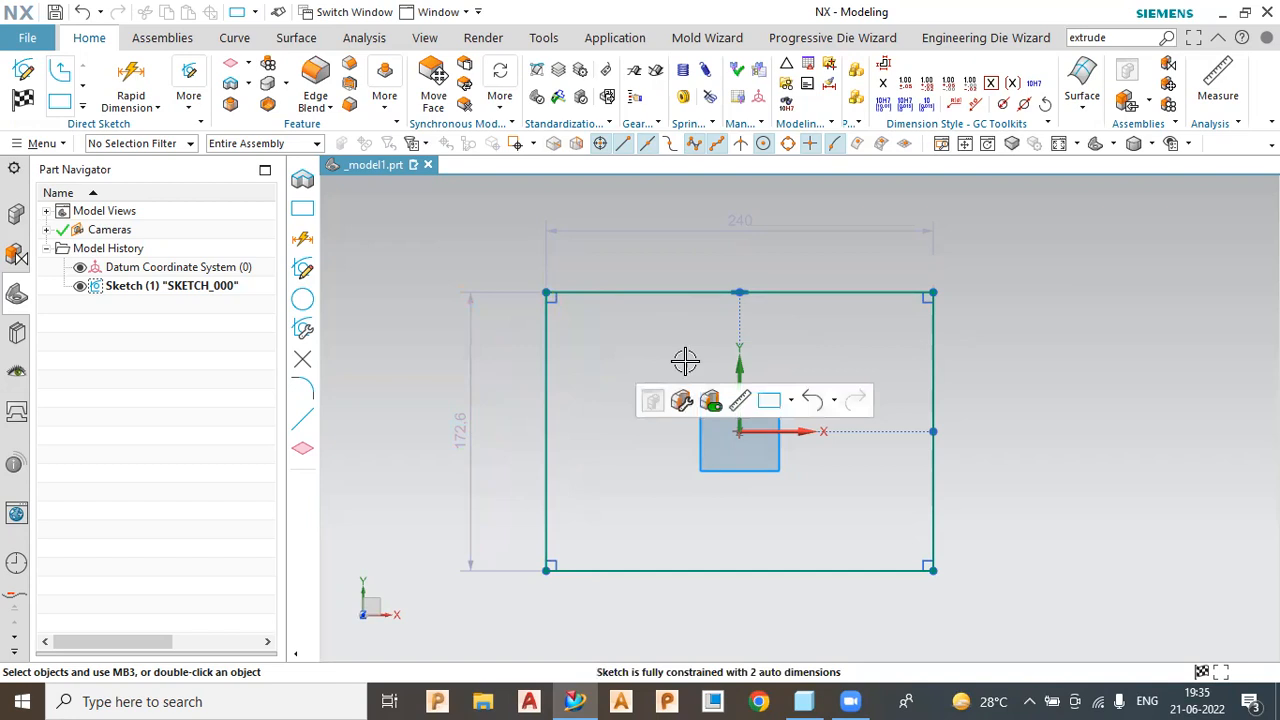
Set the rectangle's width dimension to 160 mm
{"action": "left_click", "coordinate": [731, 215]}
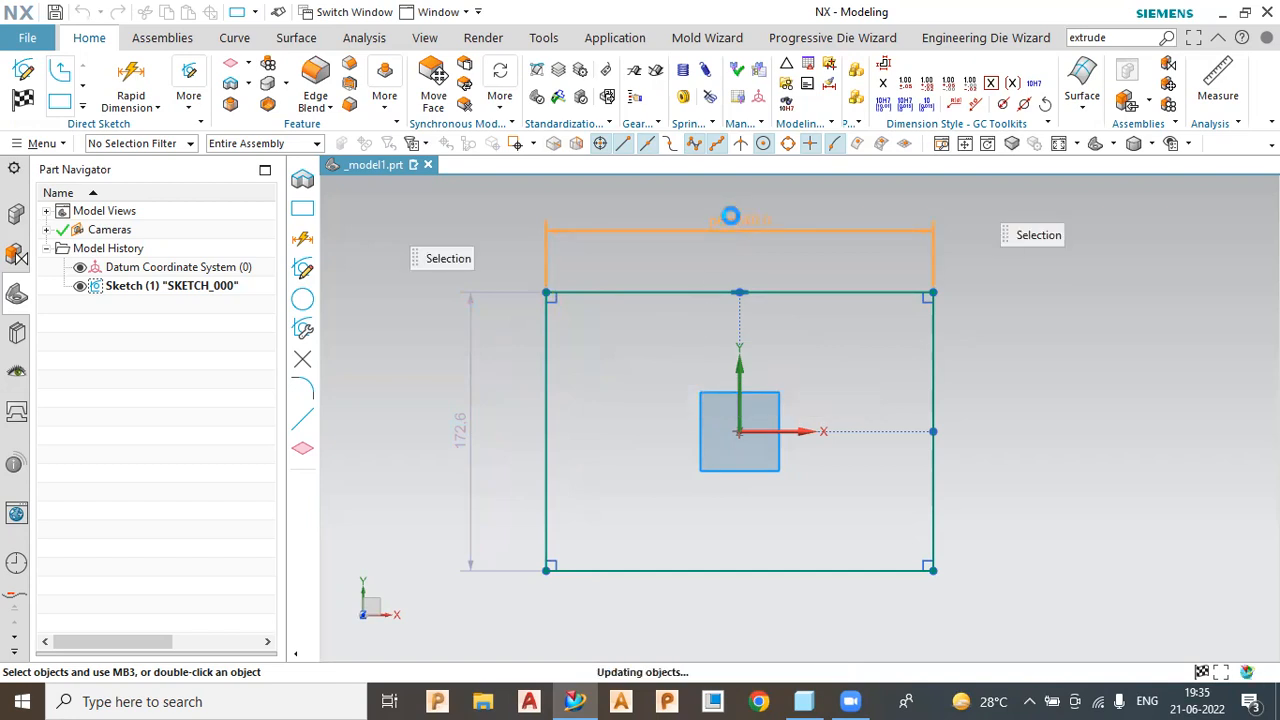
{"action": "double_click", "coordinate": [731, 215]}
{"action": "type", "text": "160"}
{"action": "key", "text": "Return"}
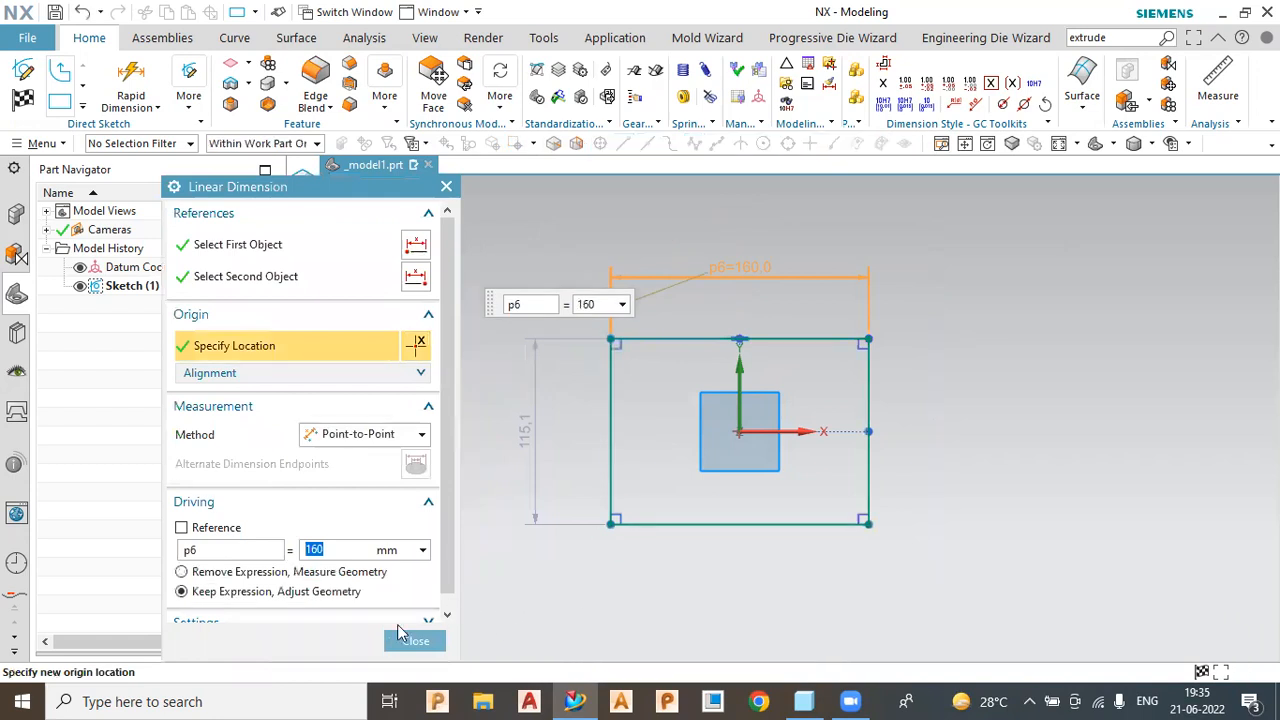
{"action": "left_click", "coordinate": [415, 640]}
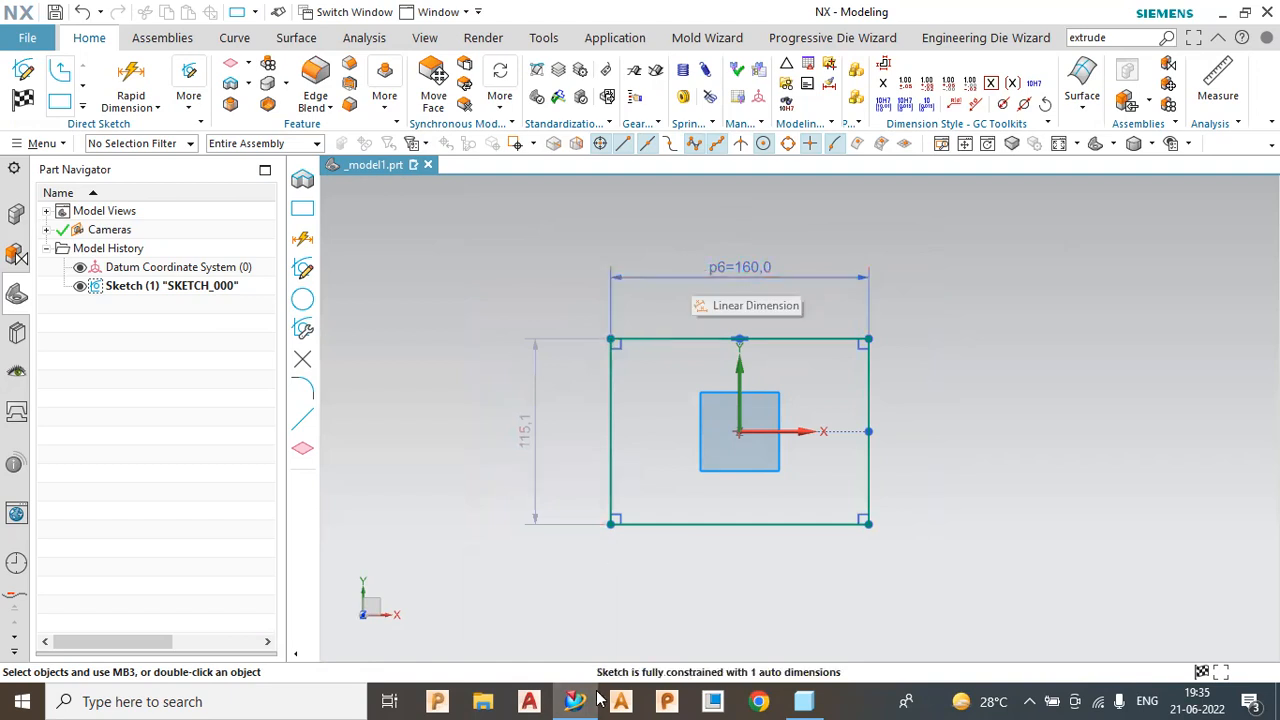
{"action": "mouse_move", "coordinate": [598, 697]}
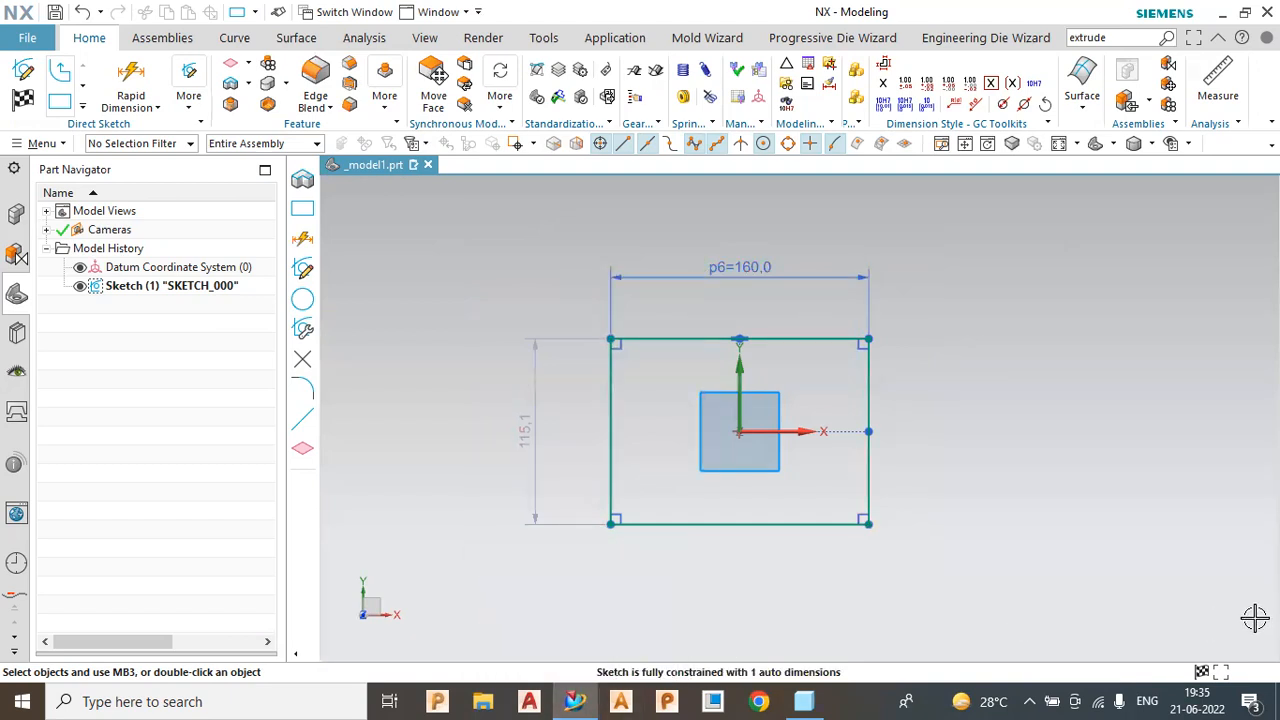
{"action": "right_click", "coordinate": [1003, 542]}
{"action": "left_click", "coordinate": [634, 567]}
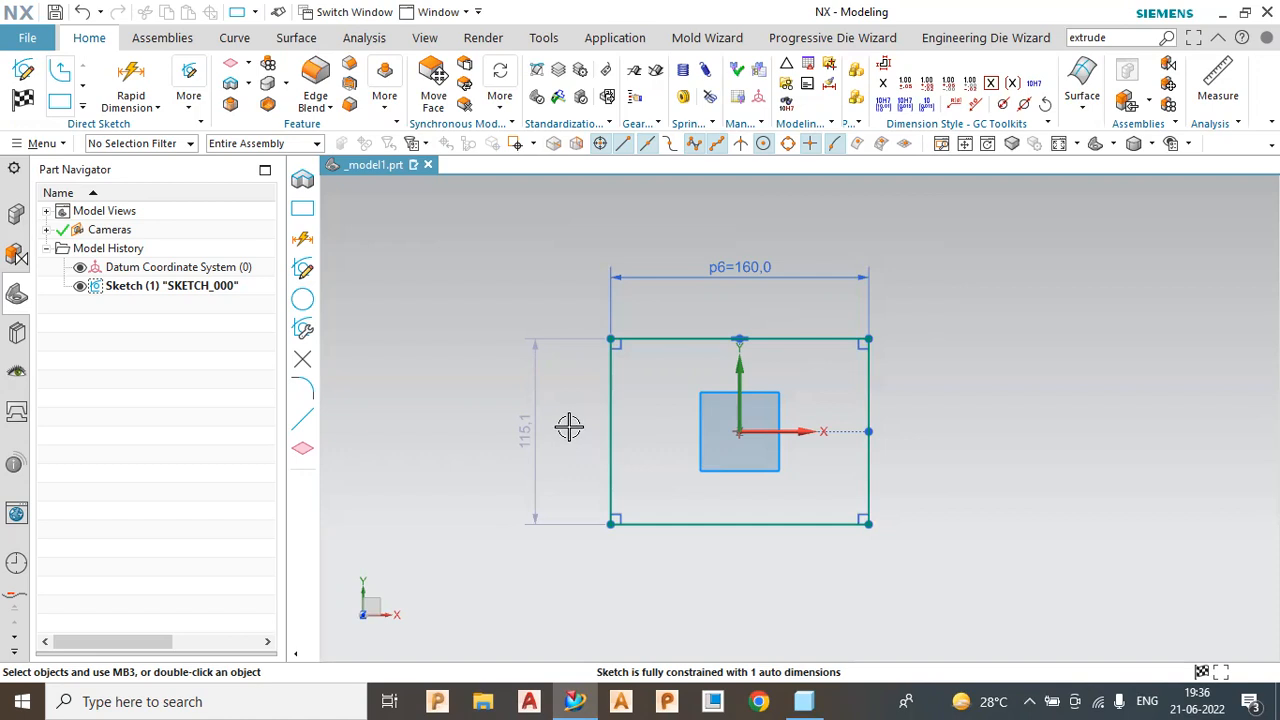
Set the rectangle's height dimension to 120 mm
{"action": "left_click", "coordinate": [530, 430]}
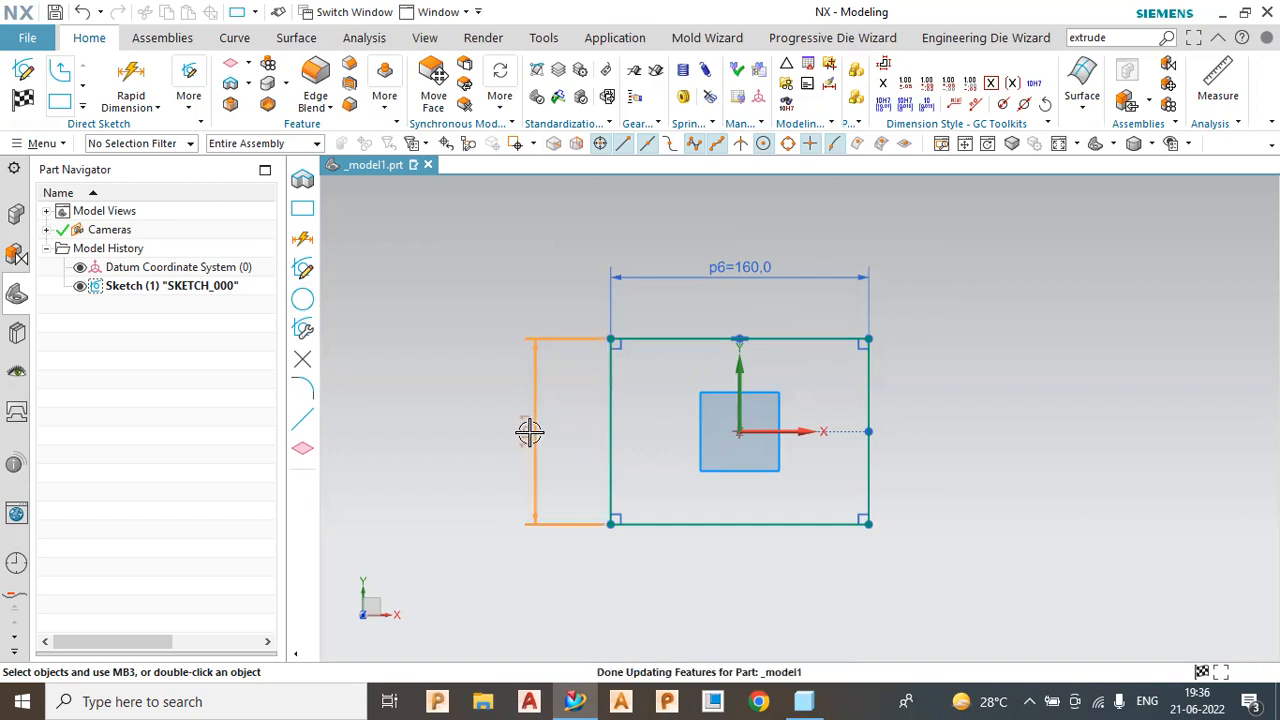
{"action": "double_click", "coordinate": [530, 430]}
{"action": "type", "text": "12"}
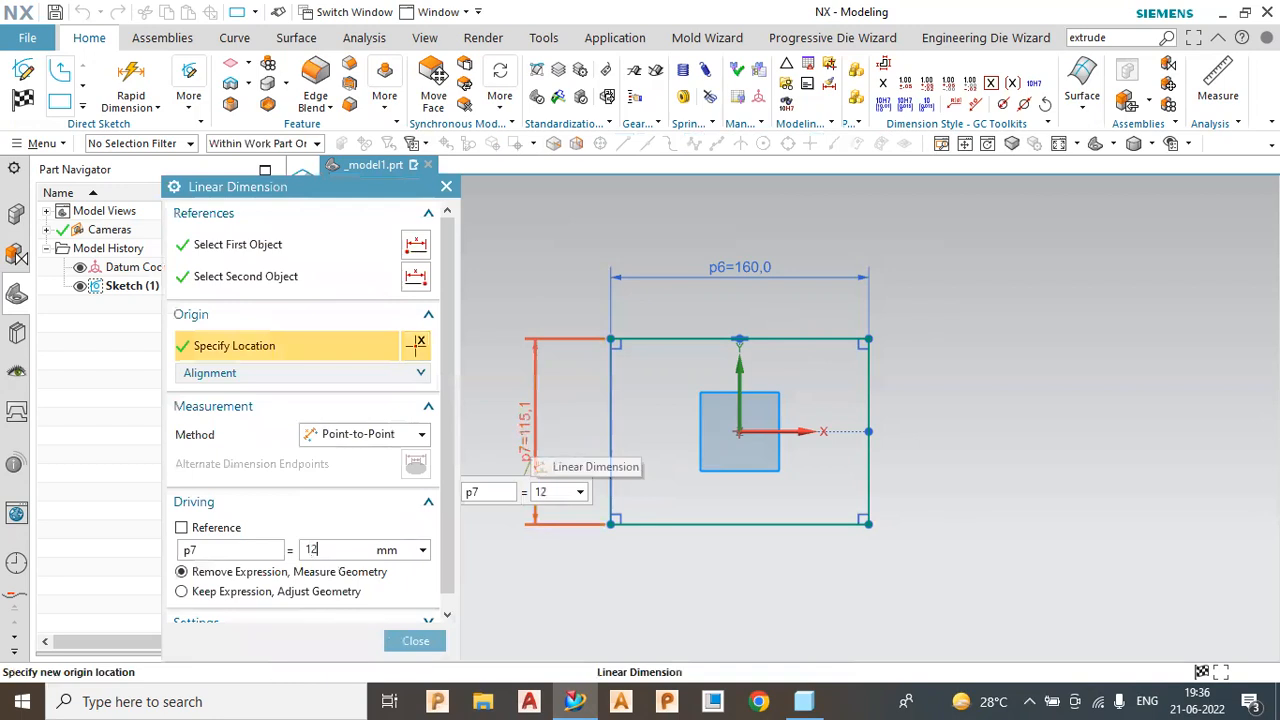
{"action": "type", "text": "0"}
{"action": "key", "text": "Return"}
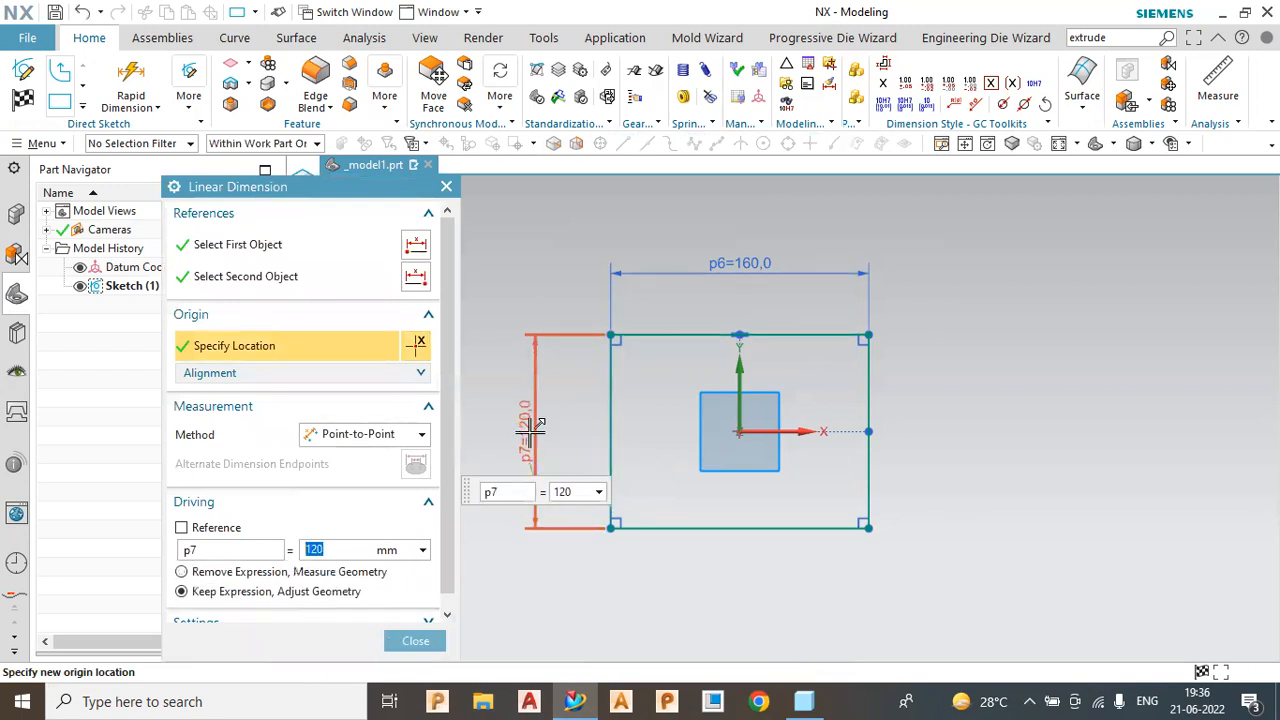
{"action": "left_click", "coordinate": [413, 641]}
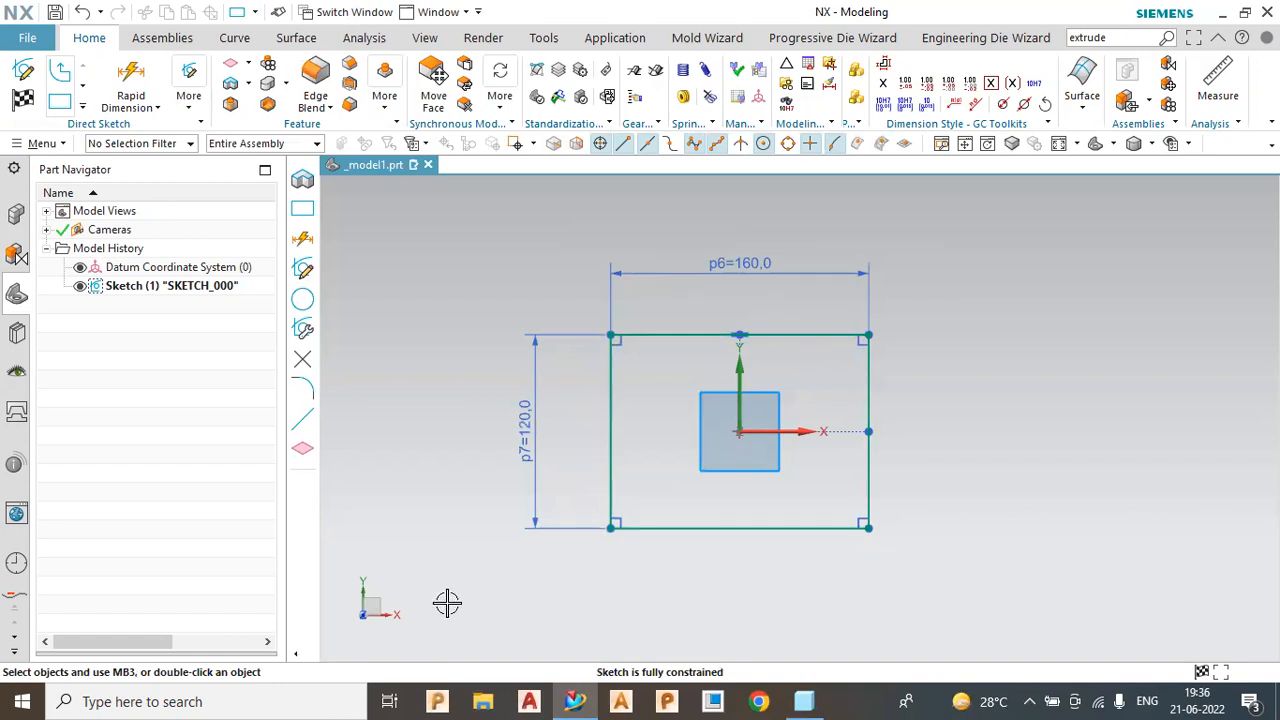
{"action": "scroll", "coordinate": [1026, 440], "scroll_direction": "up", "scroll_amount": 2}
{"action": "scroll", "coordinate": [1026, 440], "scroll_direction": "down", "scroll_amount": 2}
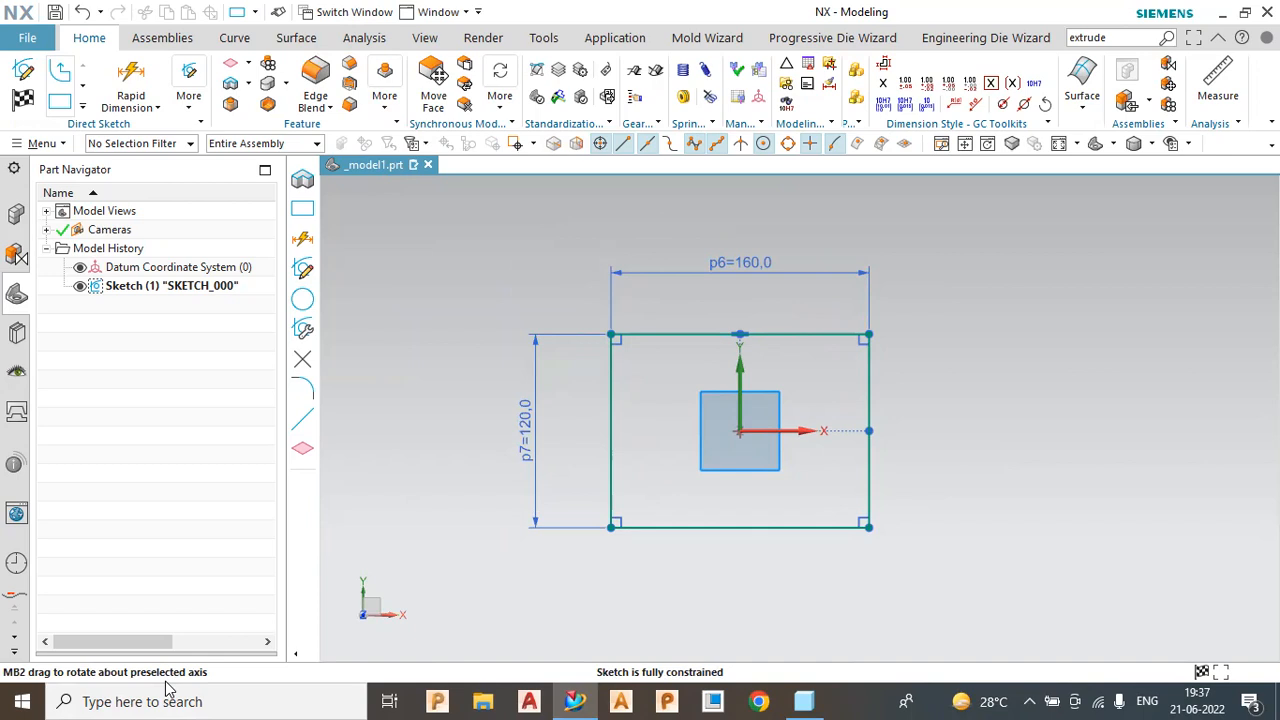
Set the rectangle's height to 160 mm and adjust the placement of its dimension beside the outline
{"action": "scroll", "coordinate": [783, 380], "scroll_direction": "up", "scroll_amount": 2}
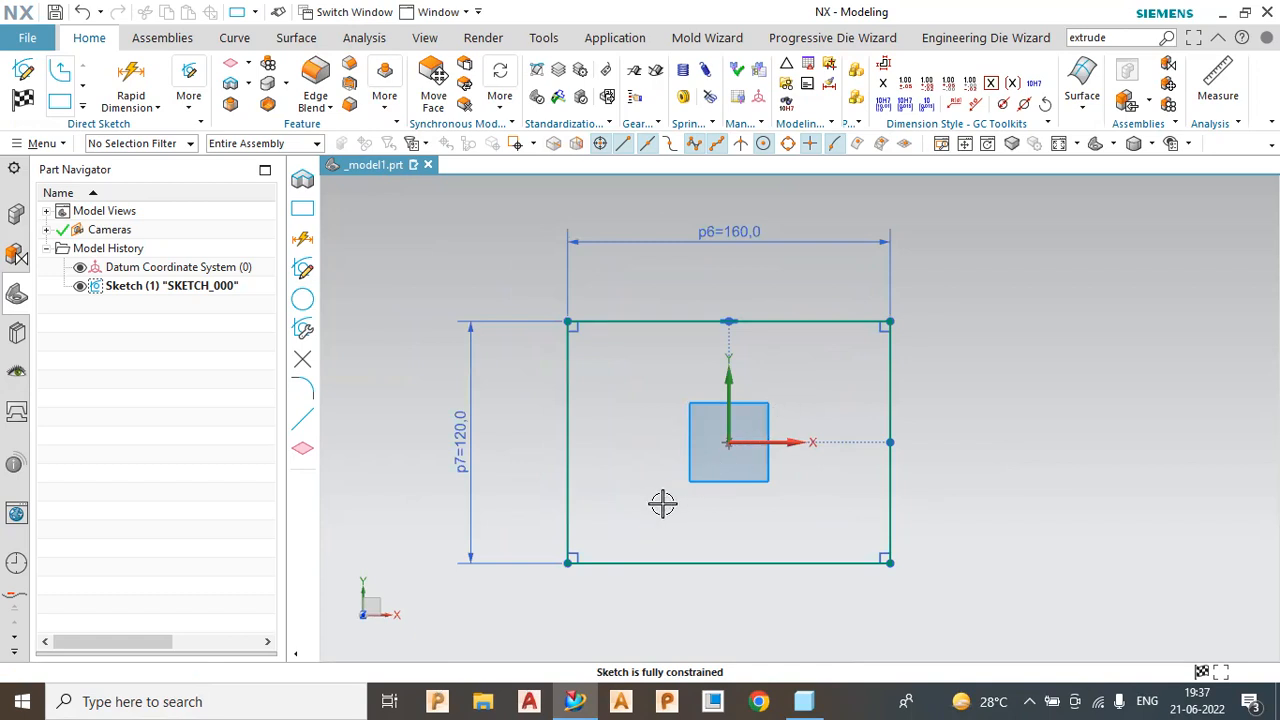
{"action": "left_click_drag", "start_coordinate": [457, 456], "coordinate": [486, 454]}
{"action": "double_click", "coordinate": [487, 443]}
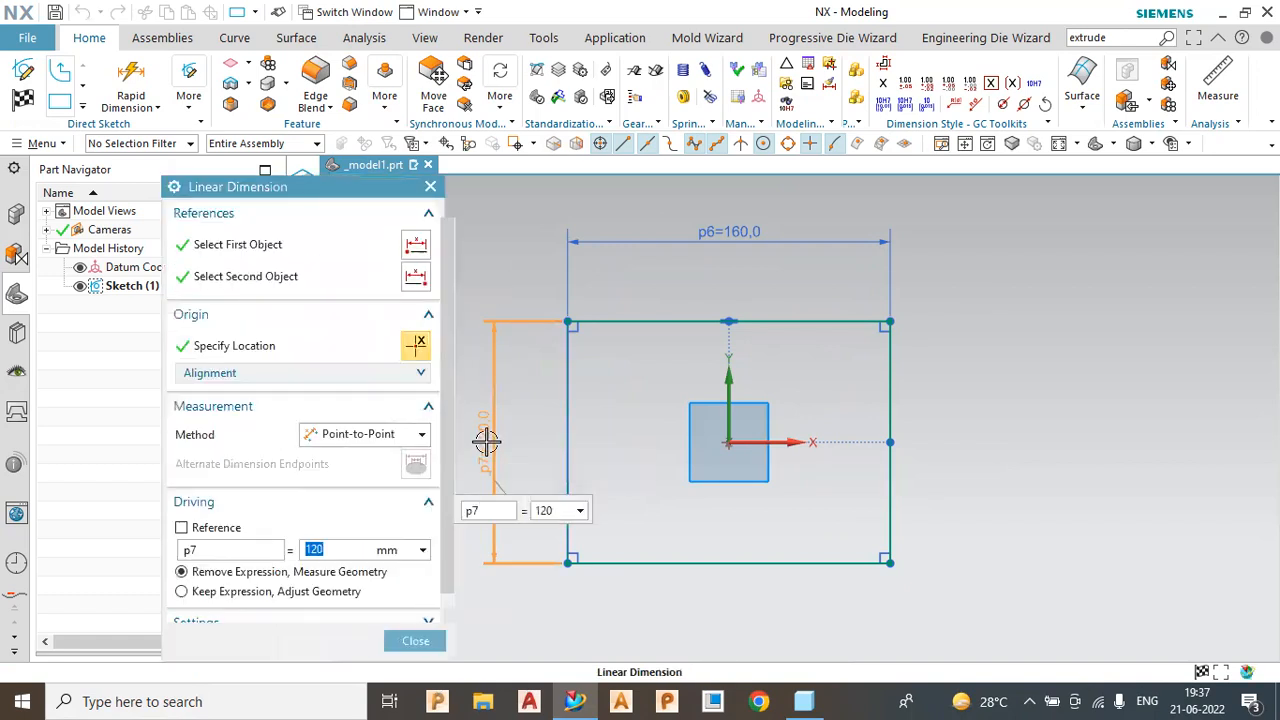
{"action": "type", "text": "1"}
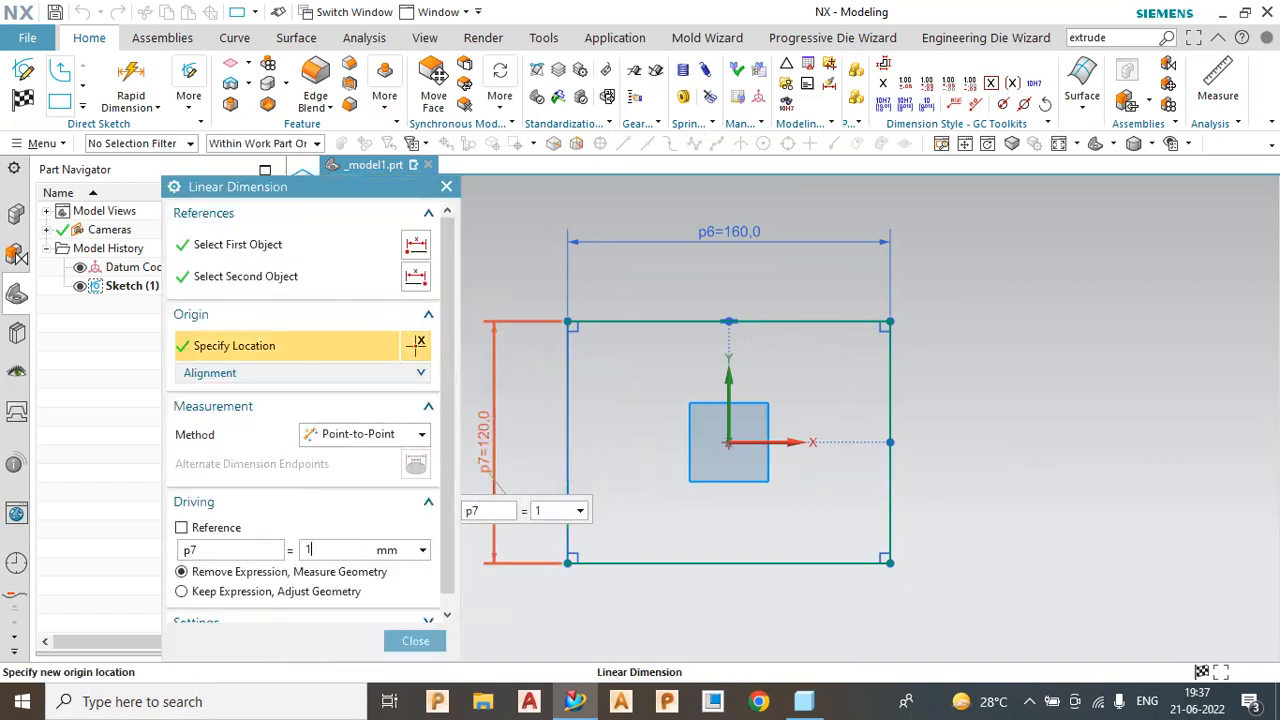
{"action": "type", "text": "60"}
{"action": "key", "text": "Return"}
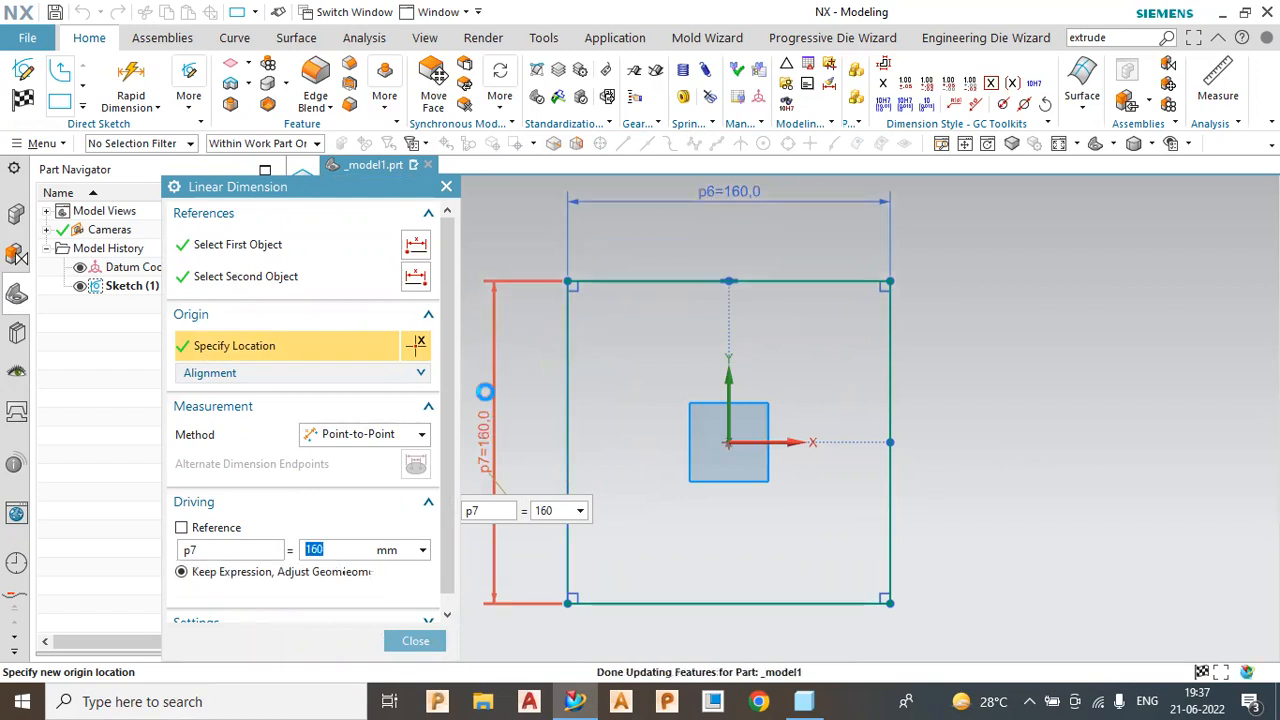
{"action": "left_click", "coordinate": [415, 641]}
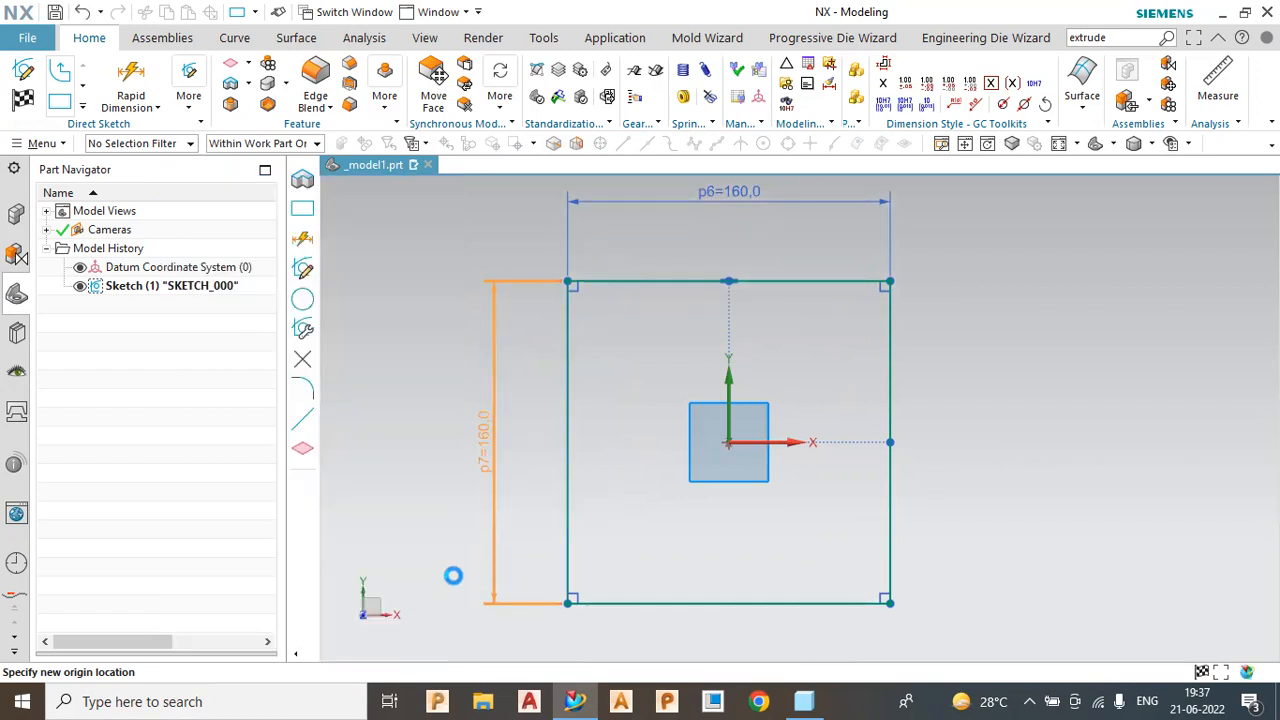
{"action": "left_click_drag", "start_coordinate": [486, 468], "coordinate": [460, 452]}
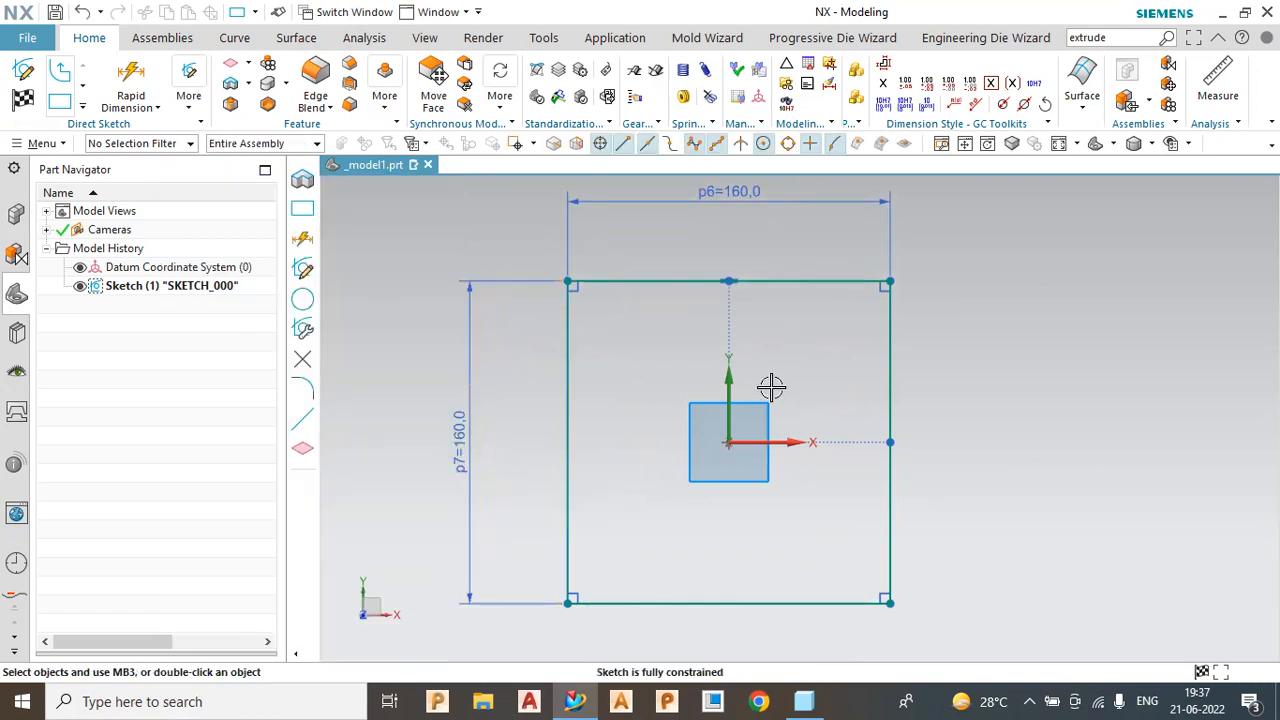
Set the rectangle's width dimension with the expression 180+60 mm
{"action": "scroll", "coordinate": [743, 503], "scroll_direction": "up", "scroll_amount": 2}
{"action": "scroll", "coordinate": [749, 491], "scroll_direction": "down", "scroll_amount": 3}
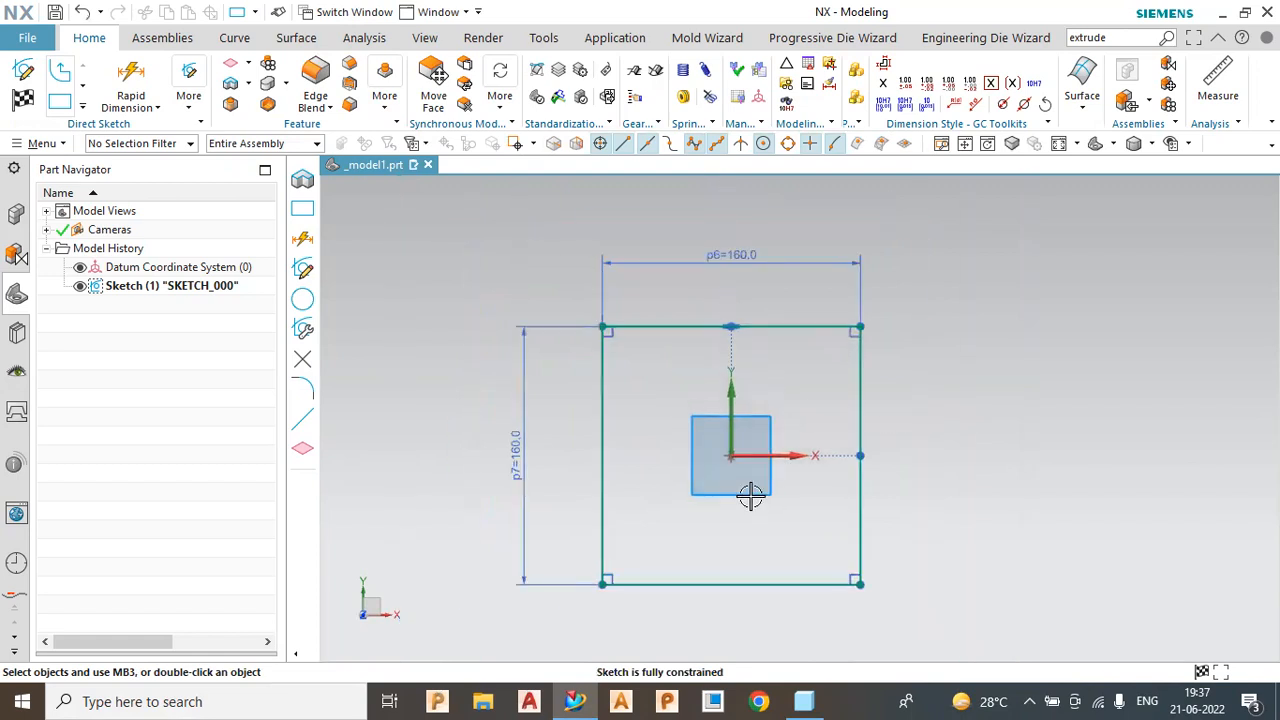
{"action": "double_click", "coordinate": [750, 262]}
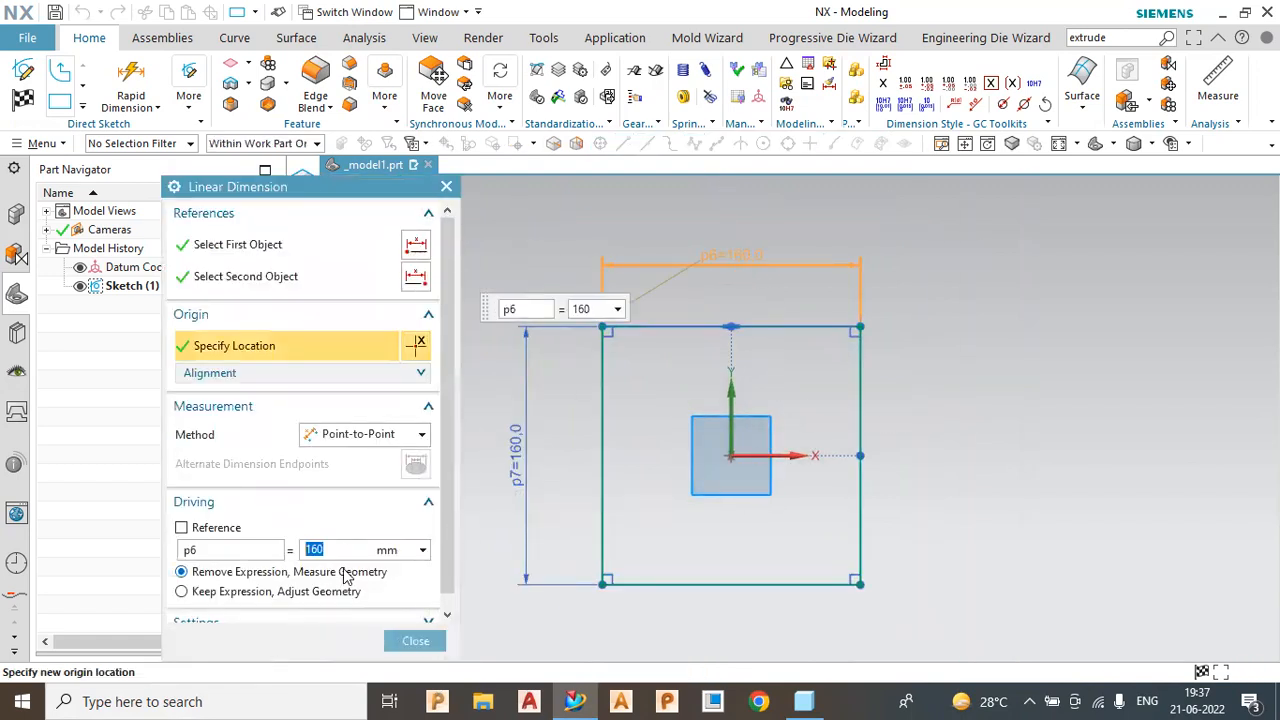
{"action": "type", "text": "180+60"}
{"action": "key", "text": "Return"}
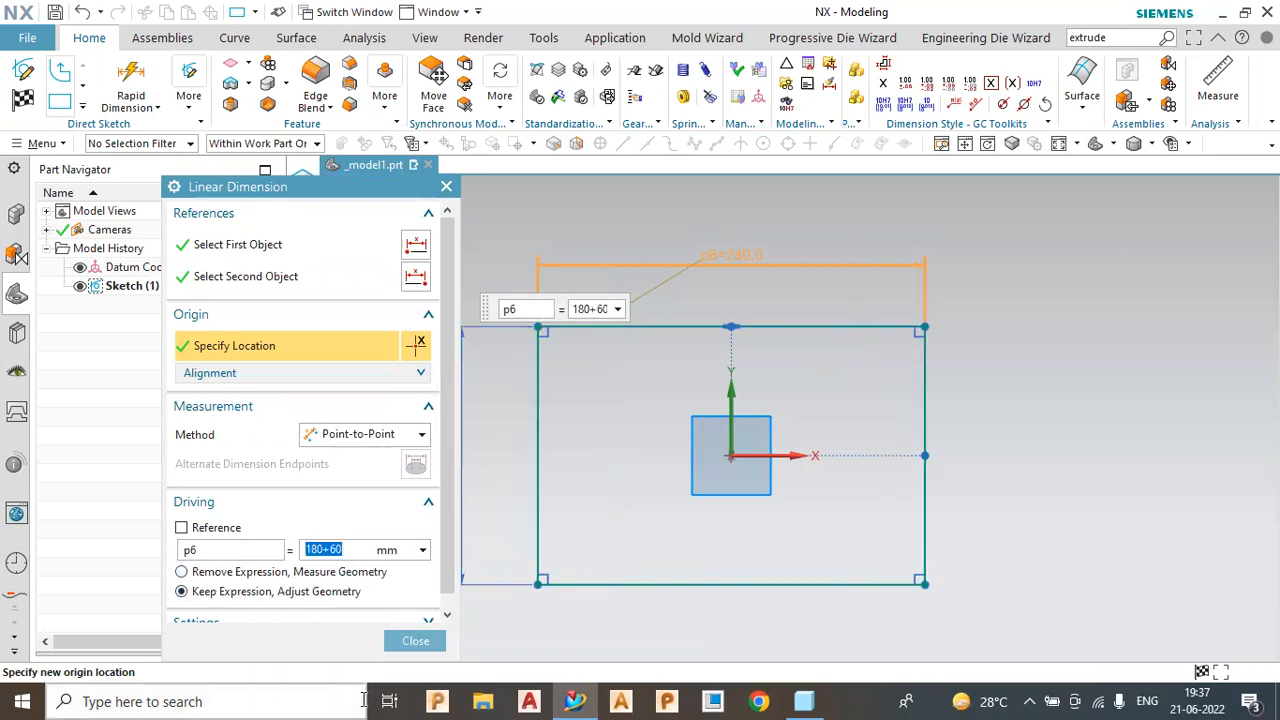
{"action": "left_click", "coordinate": [413, 643]}
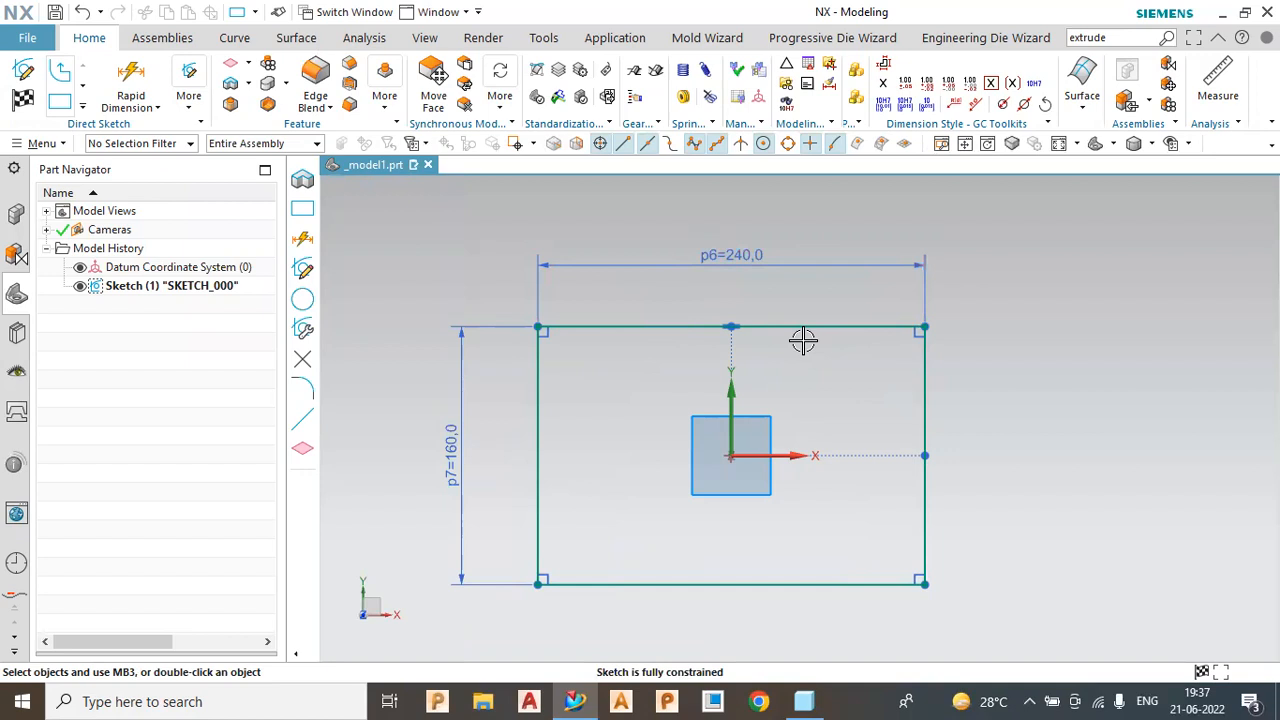
Open the rectangle's width dimension to examine its driving expression, and close it without changes
{"action": "left_click", "coordinate": [751, 252]}
{"action": "double_click", "coordinate": [735, 257]}
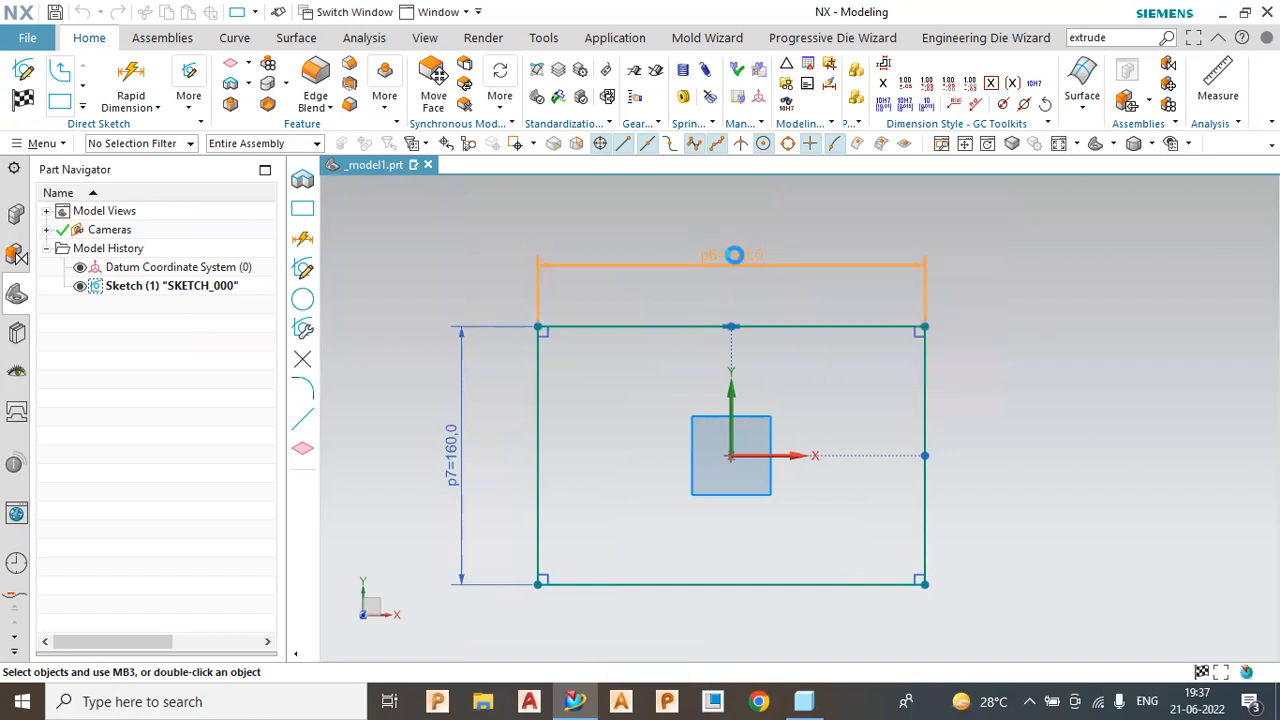
{"action": "left_click", "coordinate": [355, 553]}
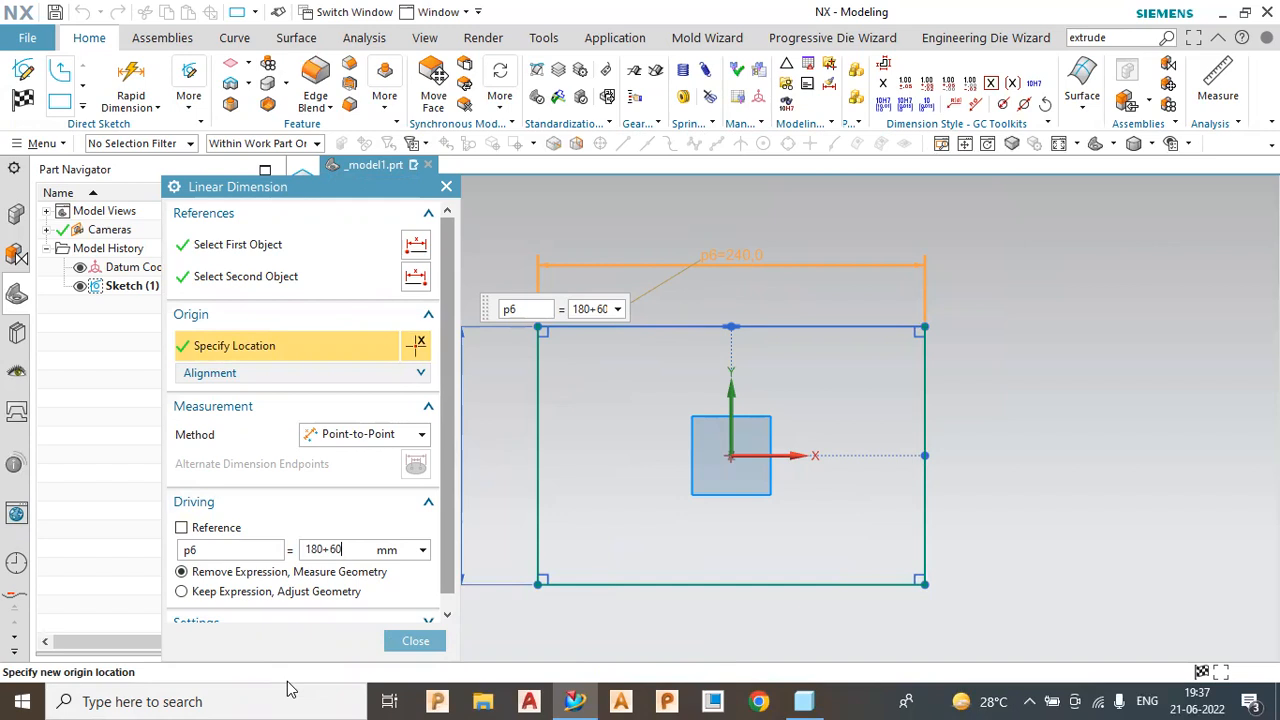
{"action": "left_click", "coordinate": [415, 641]}
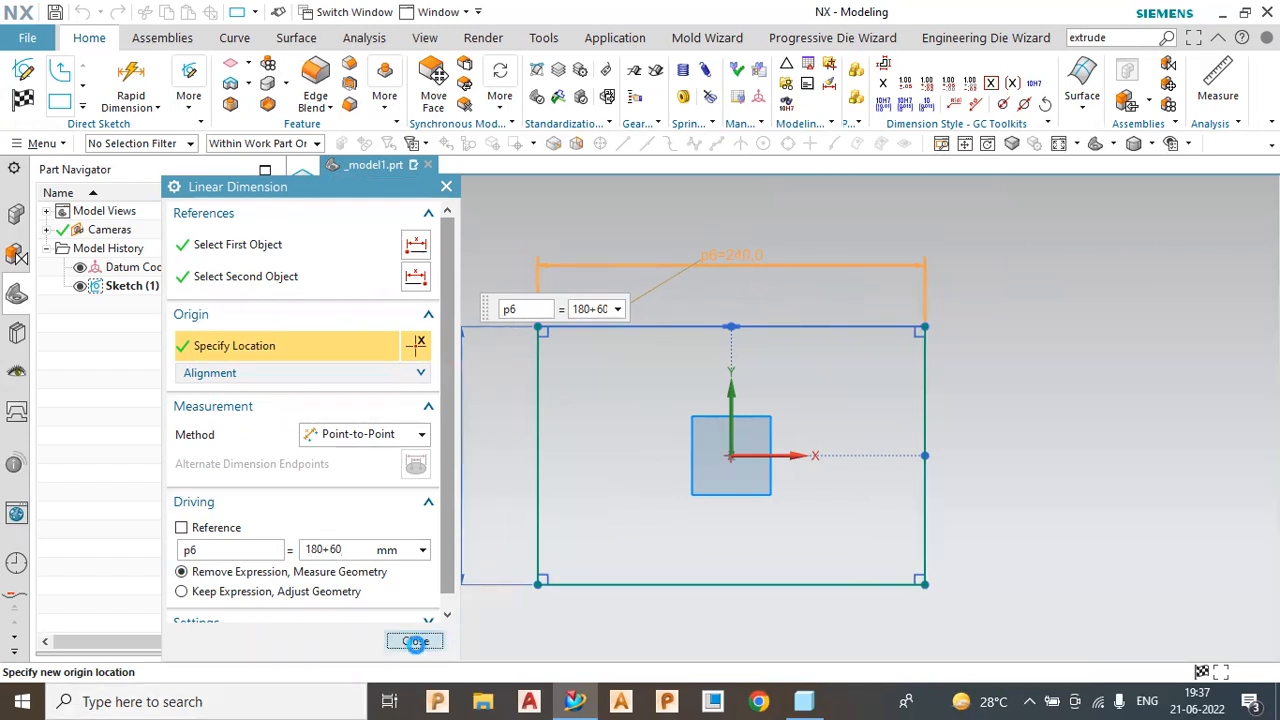
{"action": "scroll", "coordinate": [740, 474], "scroll_direction": "down", "scroll_amount": 1}
{"action": "scroll", "coordinate": [496, 504], "scroll_direction": "down", "scroll_amount": 1}
{"action": "scroll", "coordinate": [600, 542], "scroll_direction": "up", "scroll_amount": 1}
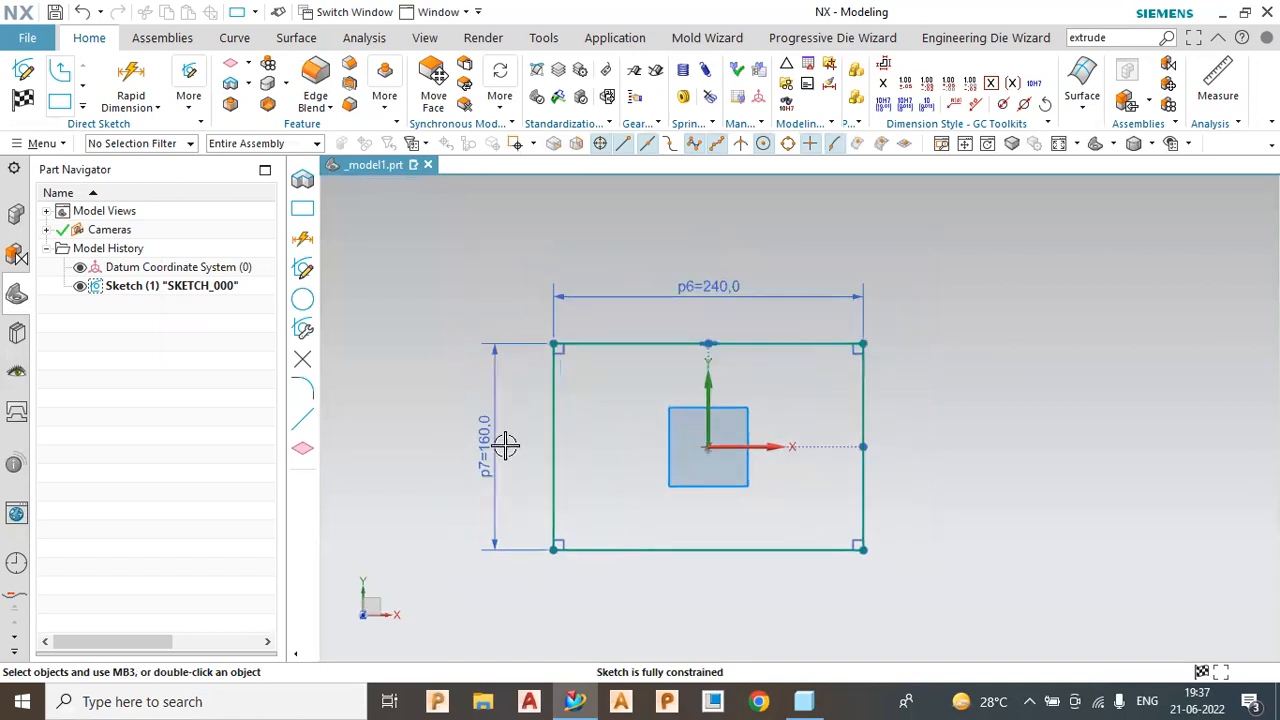
{"action": "scroll", "coordinate": [505, 445], "scroll_direction": "up", "scroll_amount": 1}
{"action": "scroll", "coordinate": [871, 563], "scroll_direction": "up", "scroll_amount": 1}
{"action": "scroll", "coordinate": [871, 563], "scroll_direction": "down", "scroll_amount": 1}
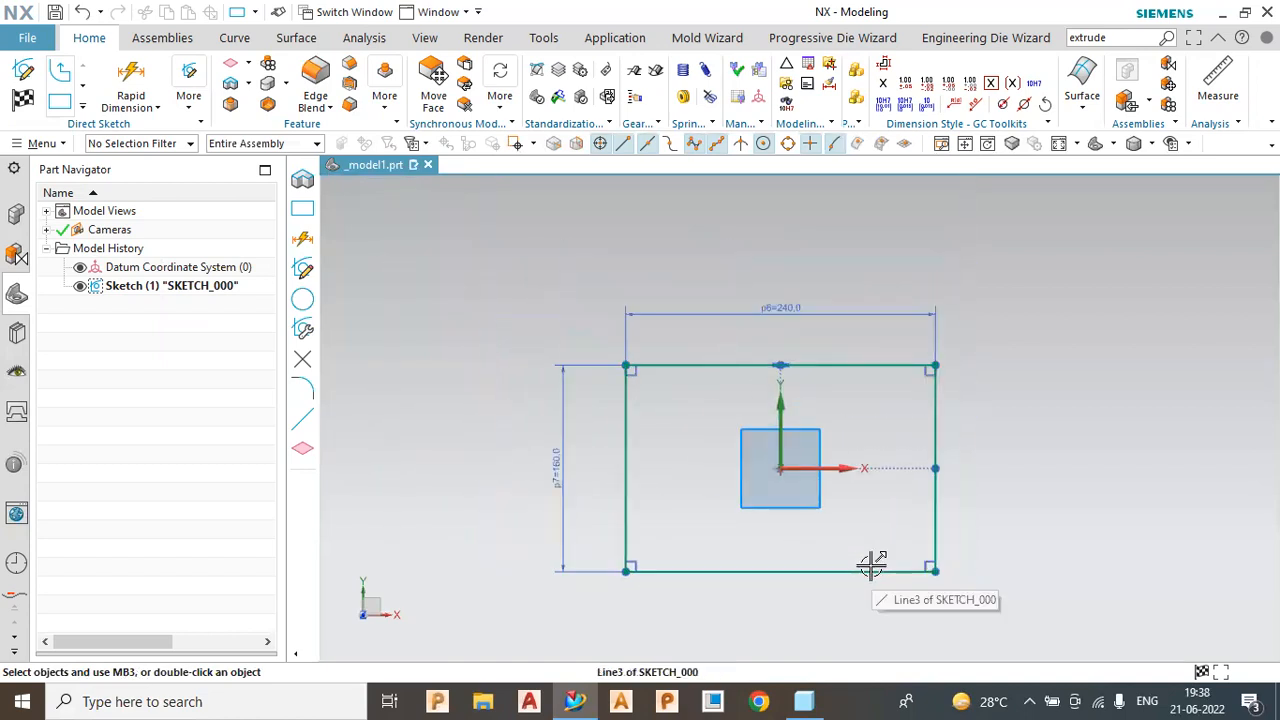
{"action": "scroll", "coordinate": [871, 563], "scroll_direction": "up", "scroll_amount": 1}
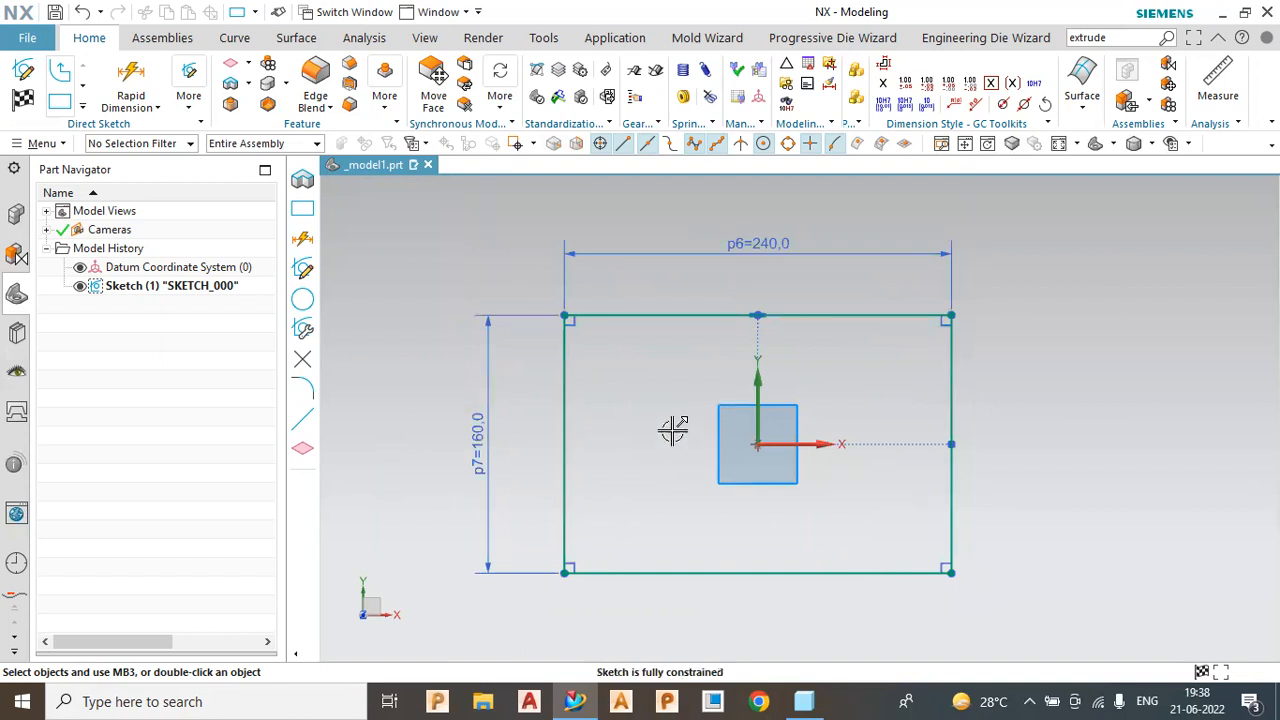
Sketch a circle about 28 mm in diameter, centred about 55 mm from the rectangle's left edge and 40 mm below its top edge
{"action": "left_click", "coordinate": [82, 108]}
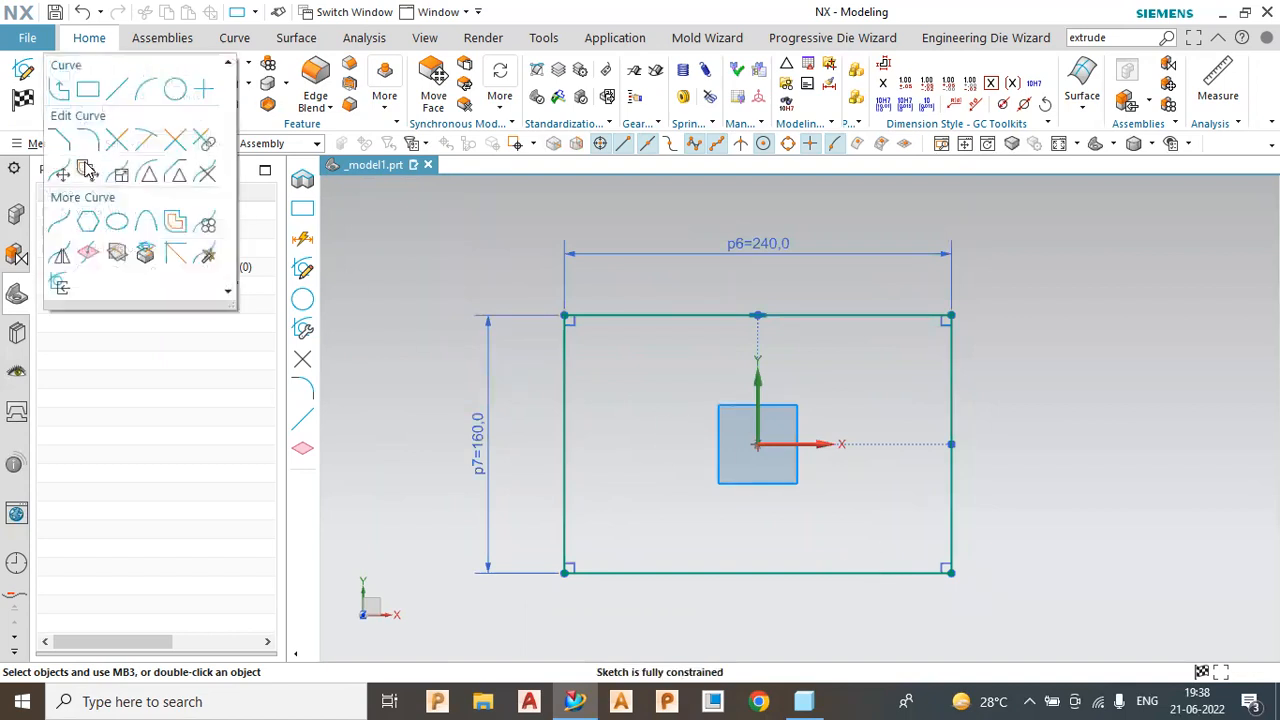
{"action": "left_click", "coordinate": [174, 92]}
{"action": "left_click", "coordinate": [651, 382]}
{"action": "key", "text": "Return"}
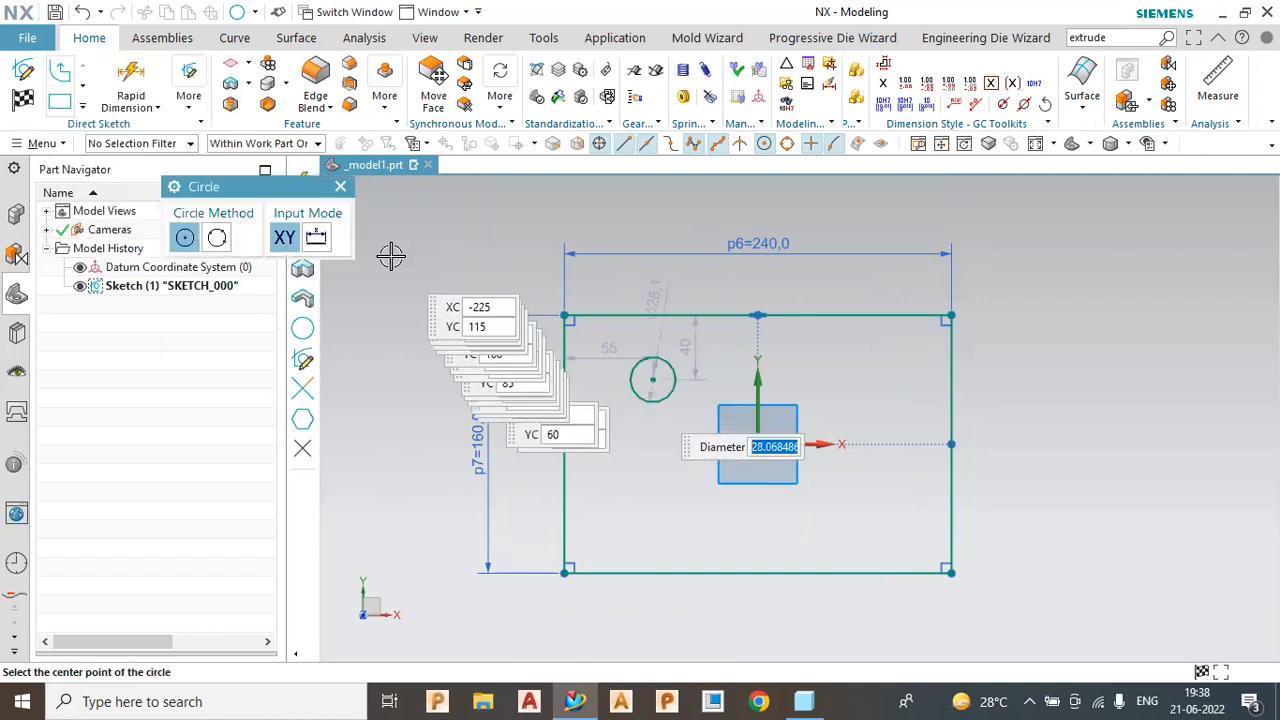
{"action": "key", "text": "Escape"}
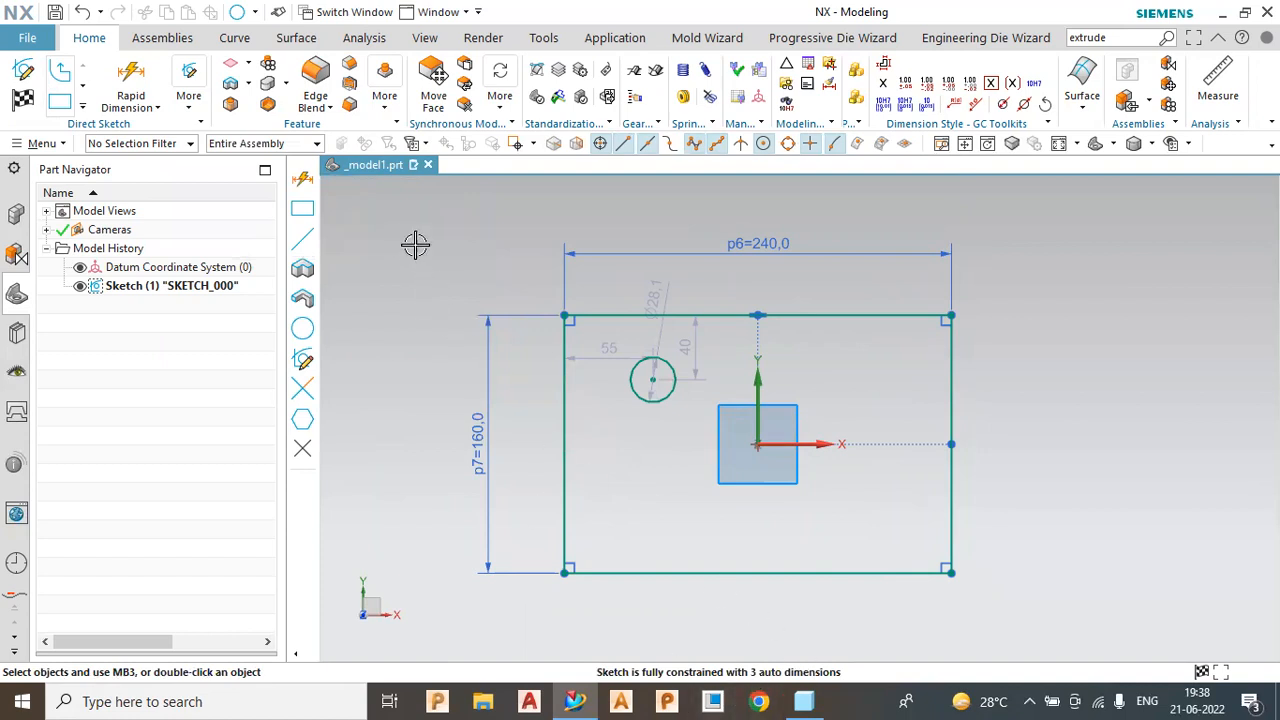
Dimension the circle's centre horizontally and vertically from the sketch origin with Rapid Dimension
{"action": "left_click", "coordinate": [126, 76]}
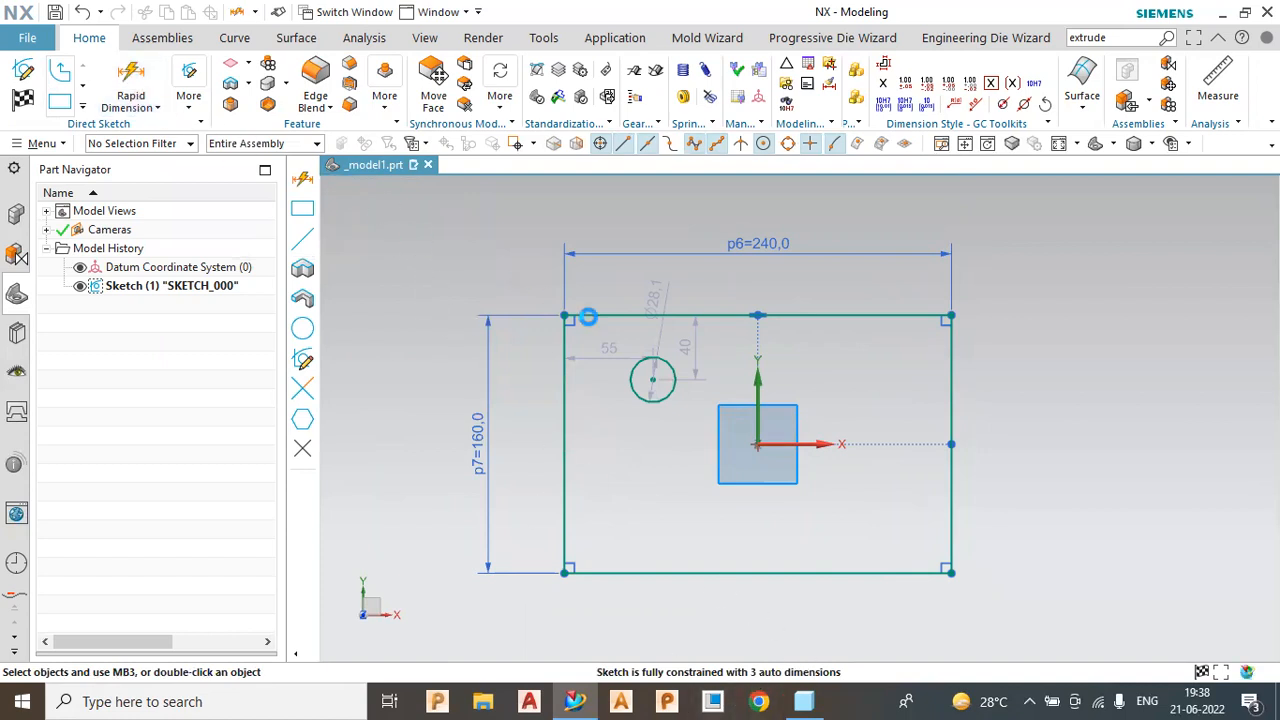
{"action": "left_click", "coordinate": [706, 427]}
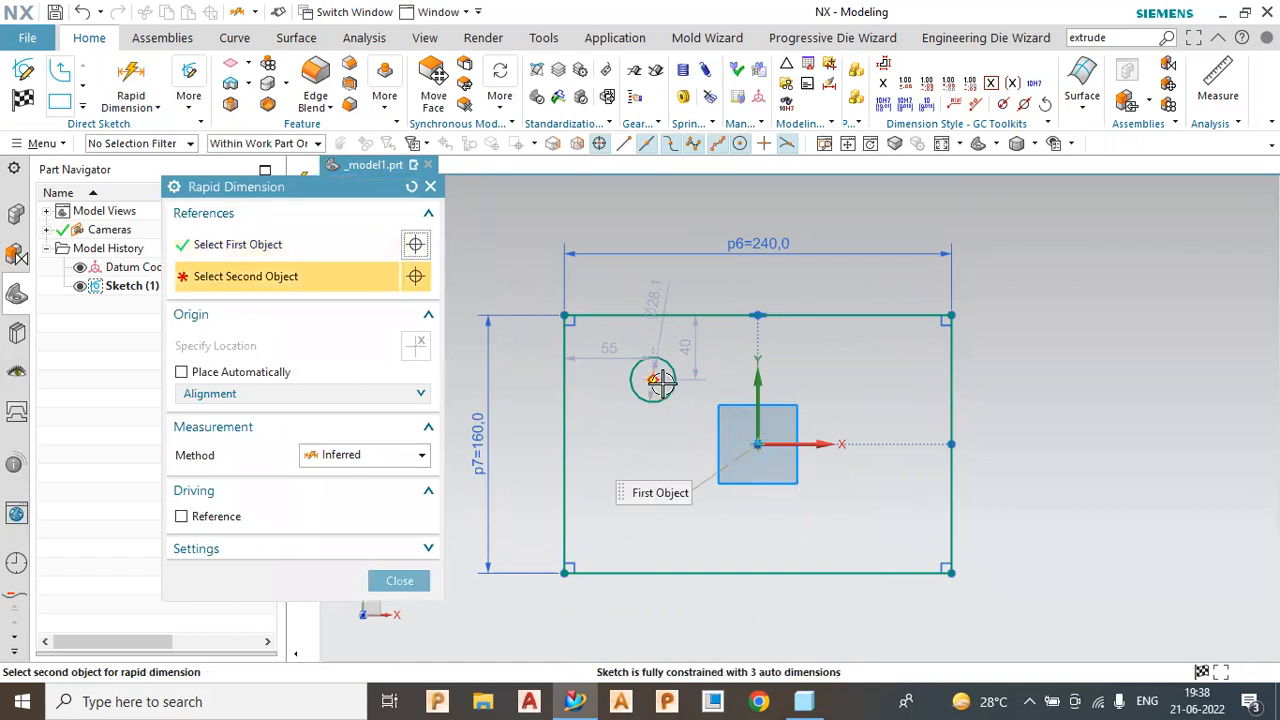
{"action": "left_click", "coordinate": [652, 379]}
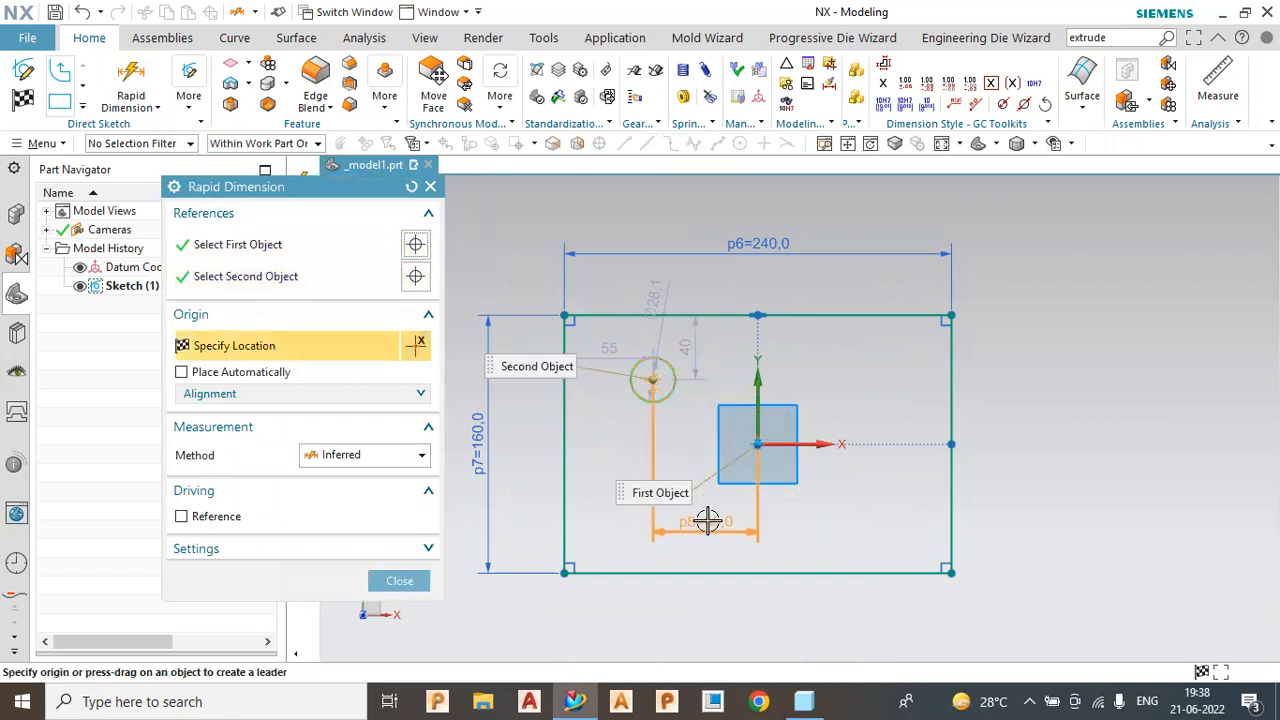
{"action": "left_click", "coordinate": [707, 521]}
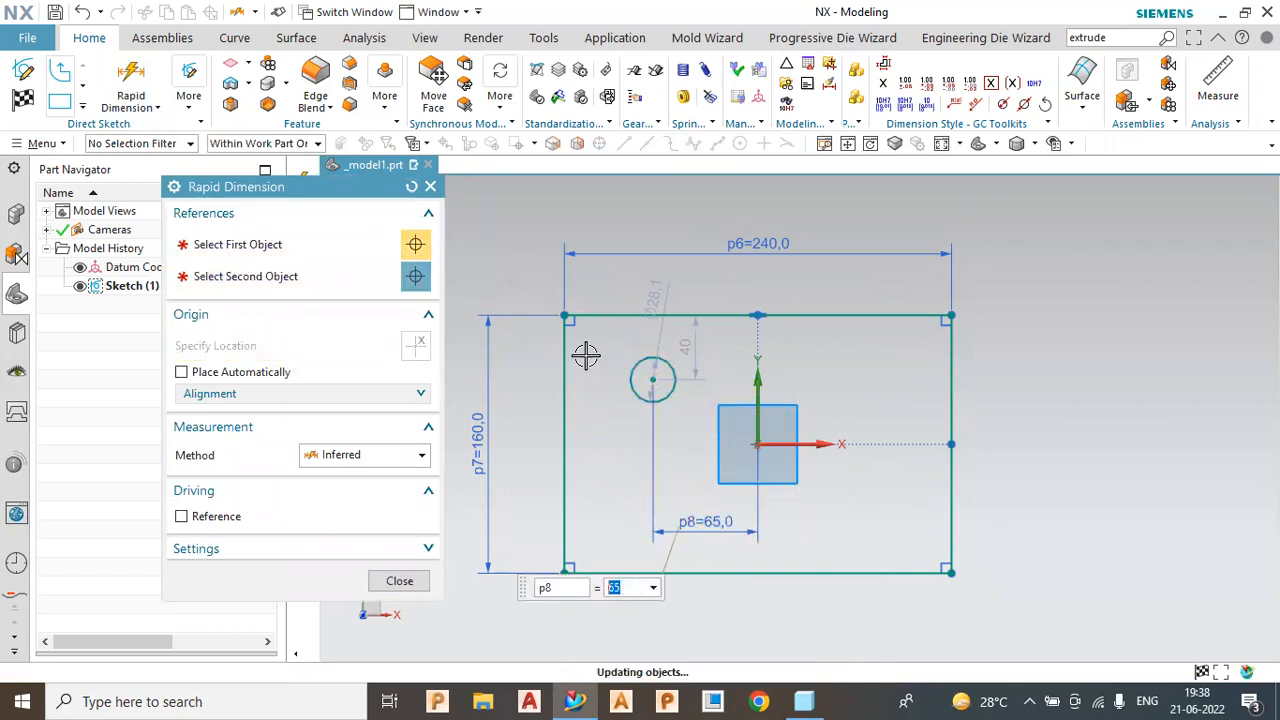
{"action": "left_click", "coordinate": [755, 445]}
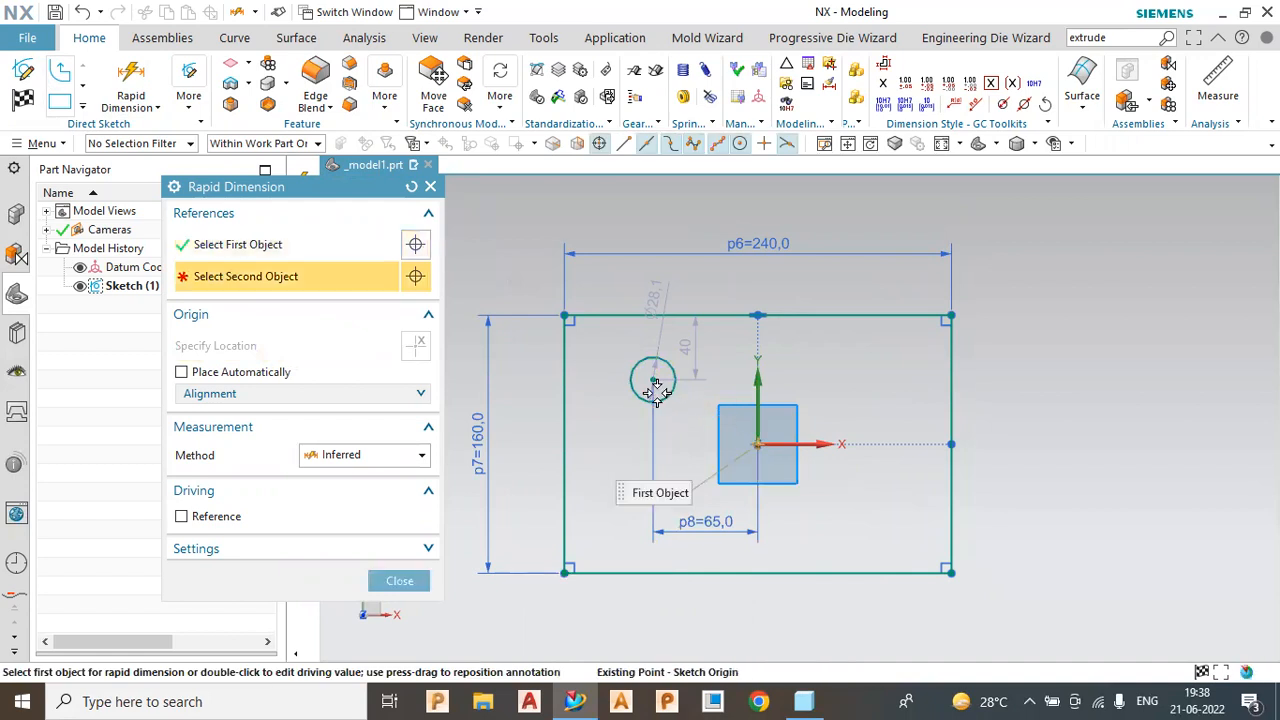
{"action": "left_click", "coordinate": [652, 379]}
{"action": "left_click", "coordinate": [599, 411]}
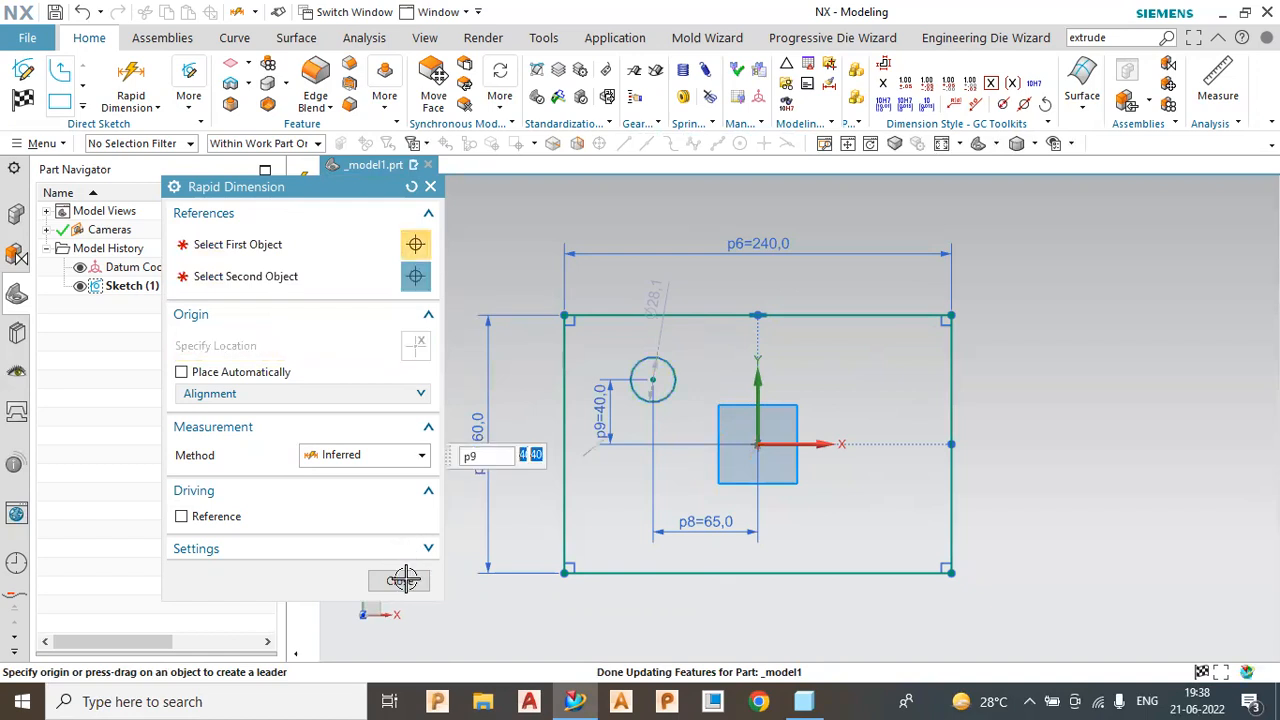
{"action": "left_click", "coordinate": [402, 579]}
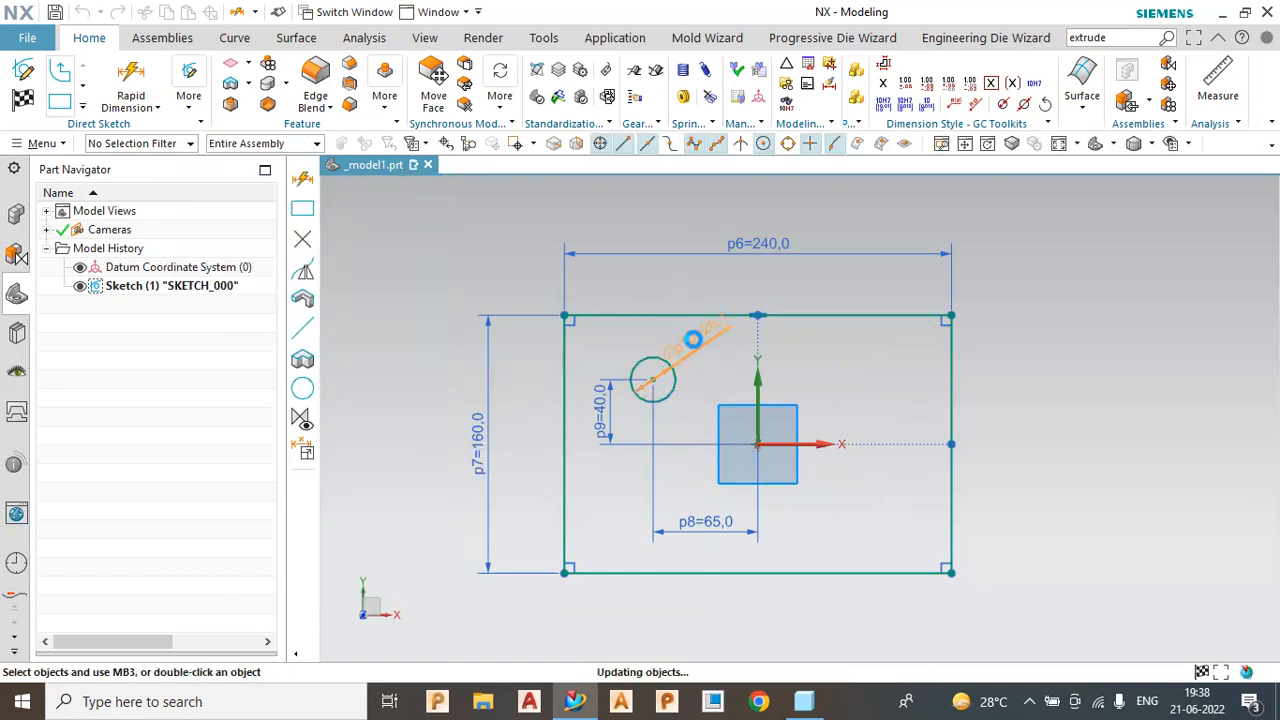
Set the circle's diameter dimension to 40 mm
{"action": "left_click", "coordinate": [682, 348]}
{"action": "type", "text": "40"}
{"action": "key", "text": "Return"}
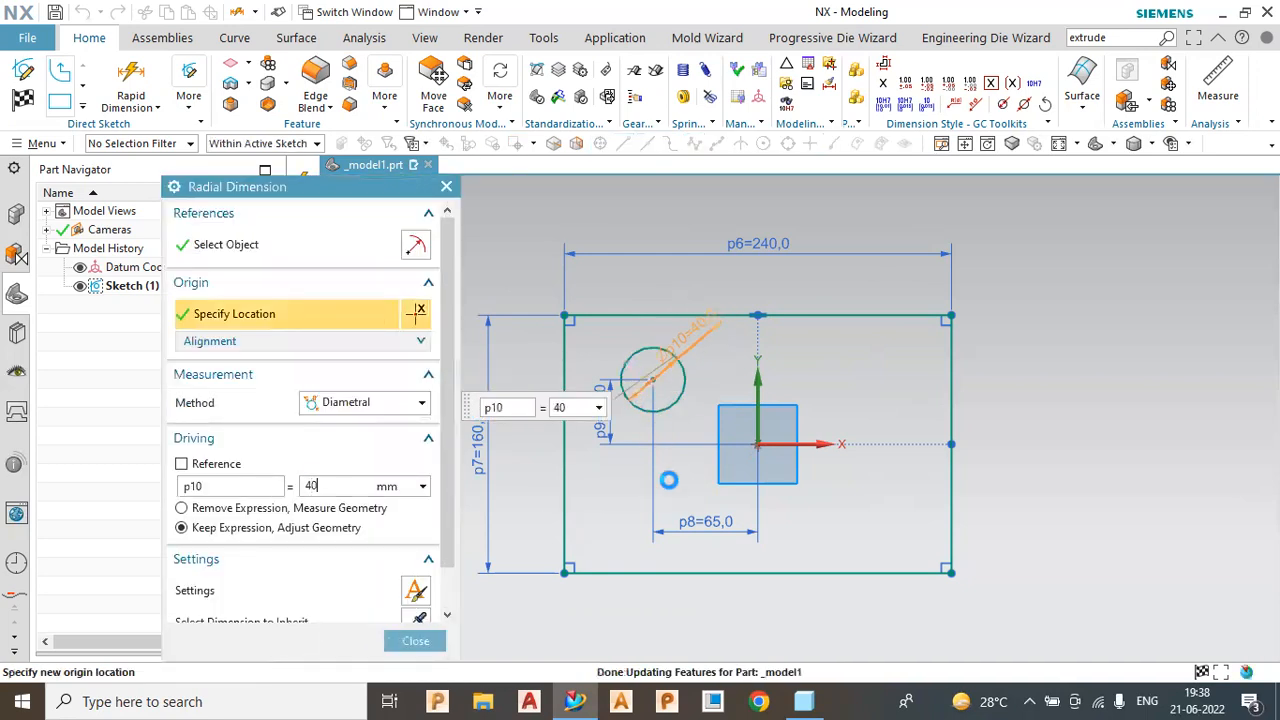
{"action": "left_click", "coordinate": [412, 642]}
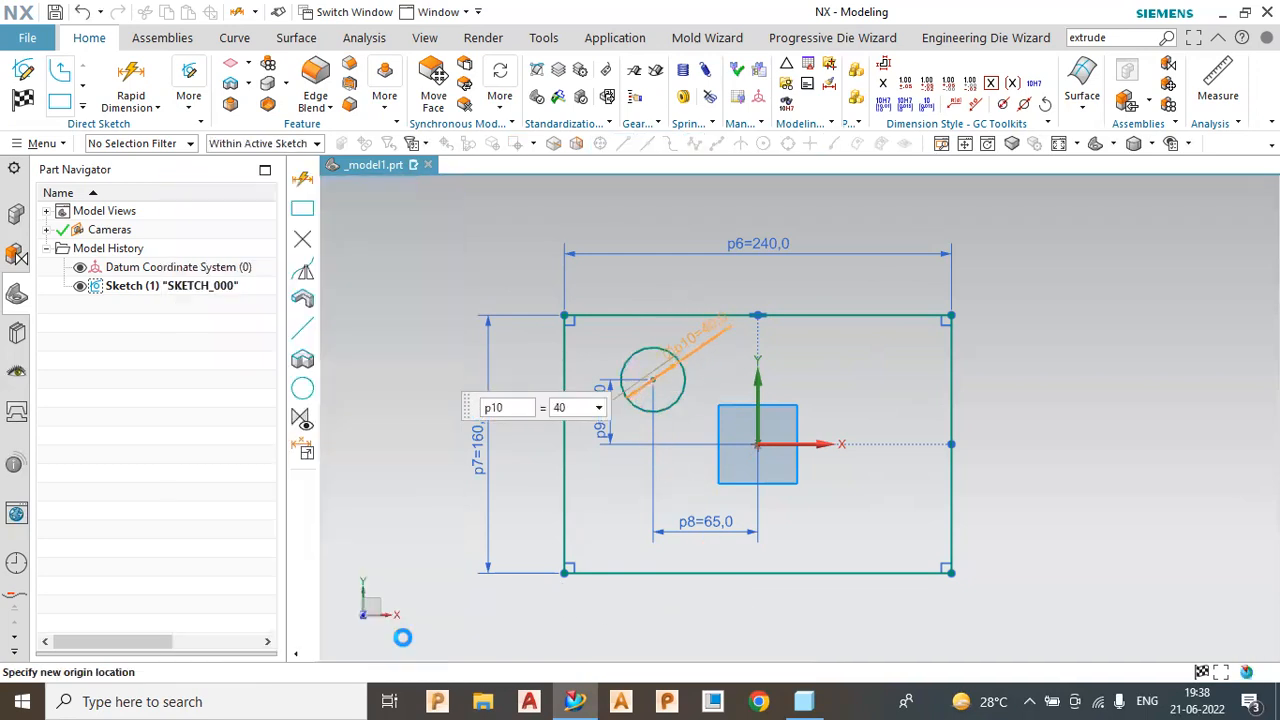
Reposition the circle's diameter dimension above the rectangle and its two centre dimensions clear of the circle
{"action": "left_click_drag", "start_coordinate": [711, 327], "coordinate": [718, 287]}
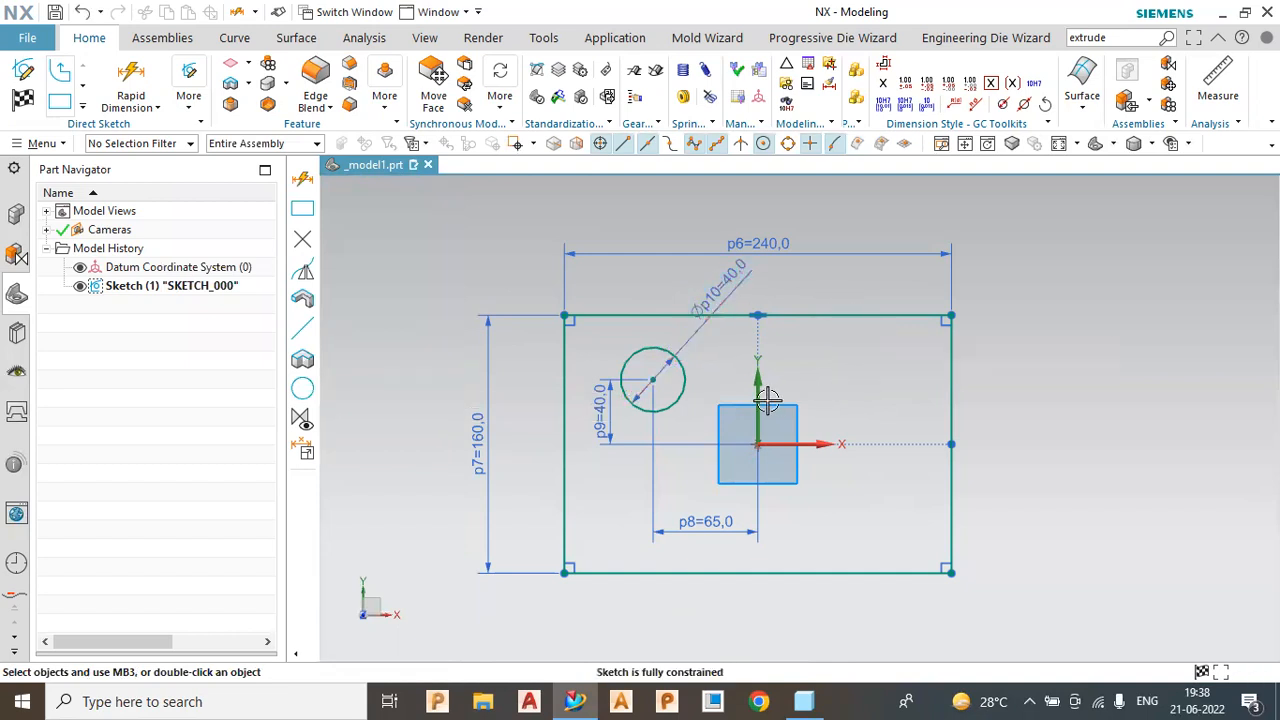
{"action": "mouse_move", "coordinate": [603, 412]}
{"action": "left_mouse_down"}
{"action": "mouse_move", "coordinate": [530, 398]}
{"action": "mouse_move", "coordinate": [517, 490]}
{"action": "left_mouse_up"}
{"action": "left_click_drag", "start_coordinate": [679, 521], "coordinate": [700, 498]}
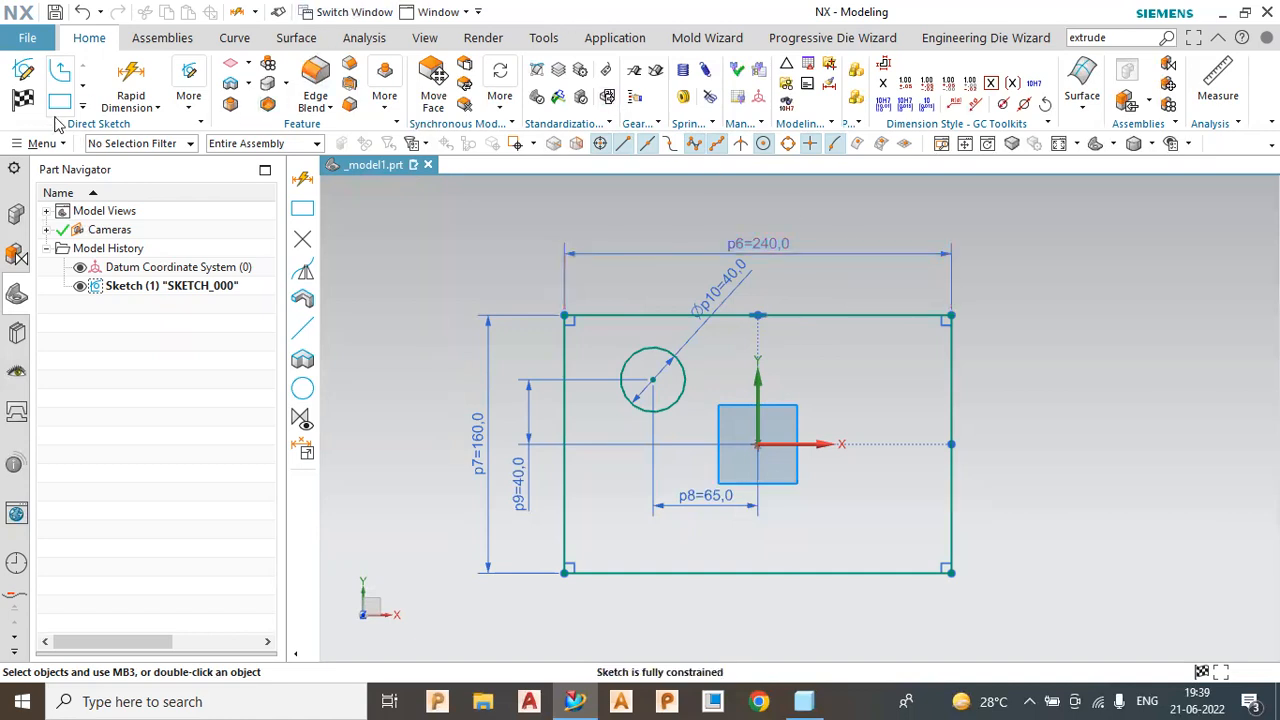
Sketch a second circle about 31 mm in diameter right of the origin and move it into the rectangle's lower-right area
{"action": "left_click", "coordinate": [88, 107]}
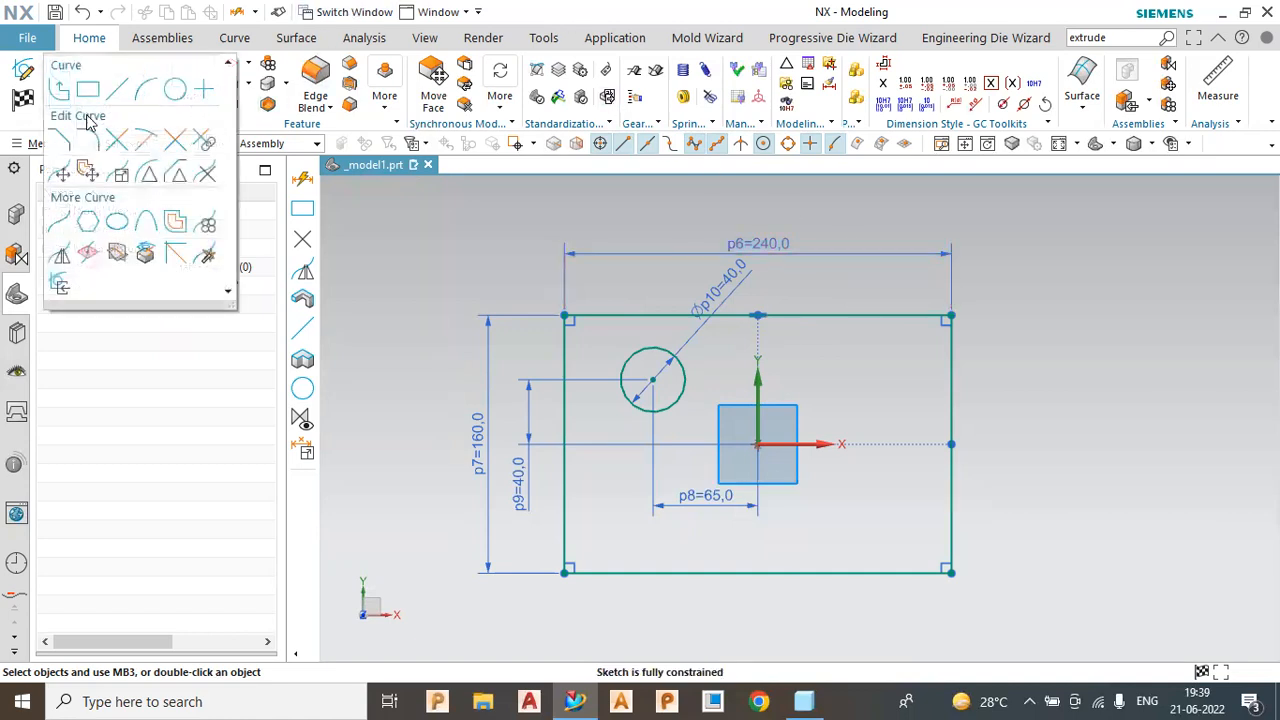
{"action": "left_click", "coordinate": [177, 89]}
{"action": "left_click", "coordinate": [857, 394]}
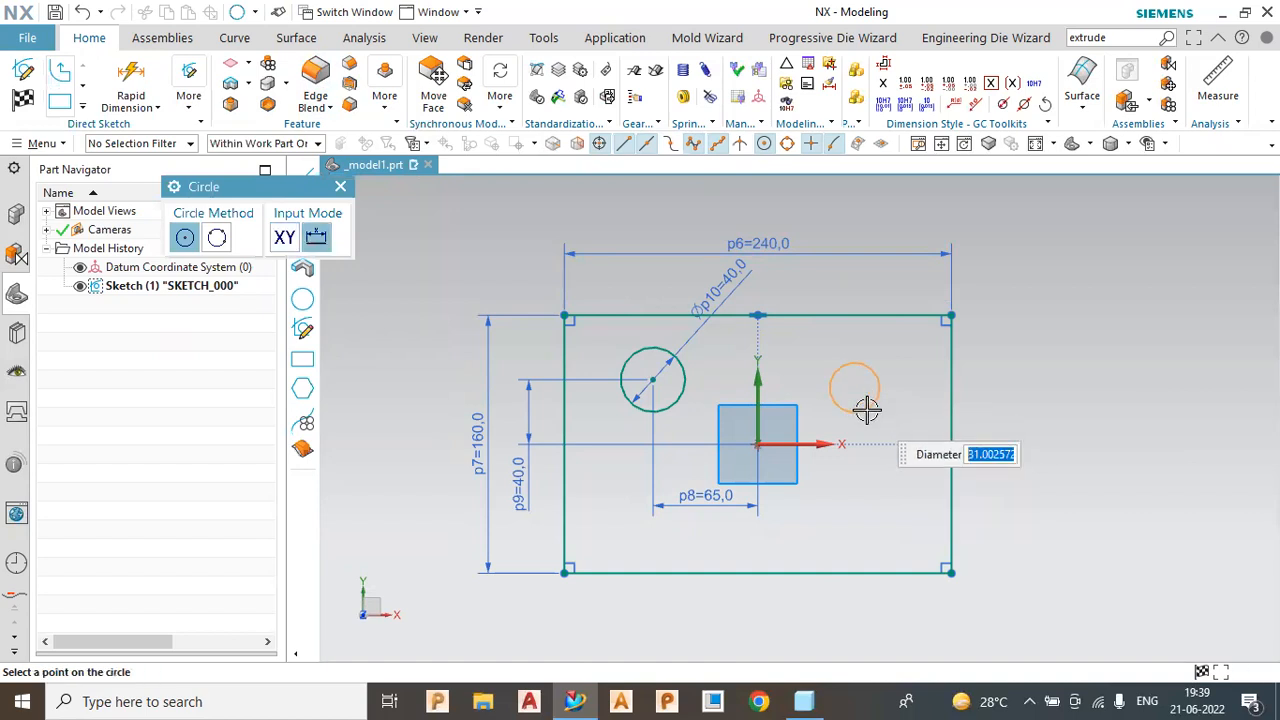
{"action": "left_click", "coordinate": [340, 186]}
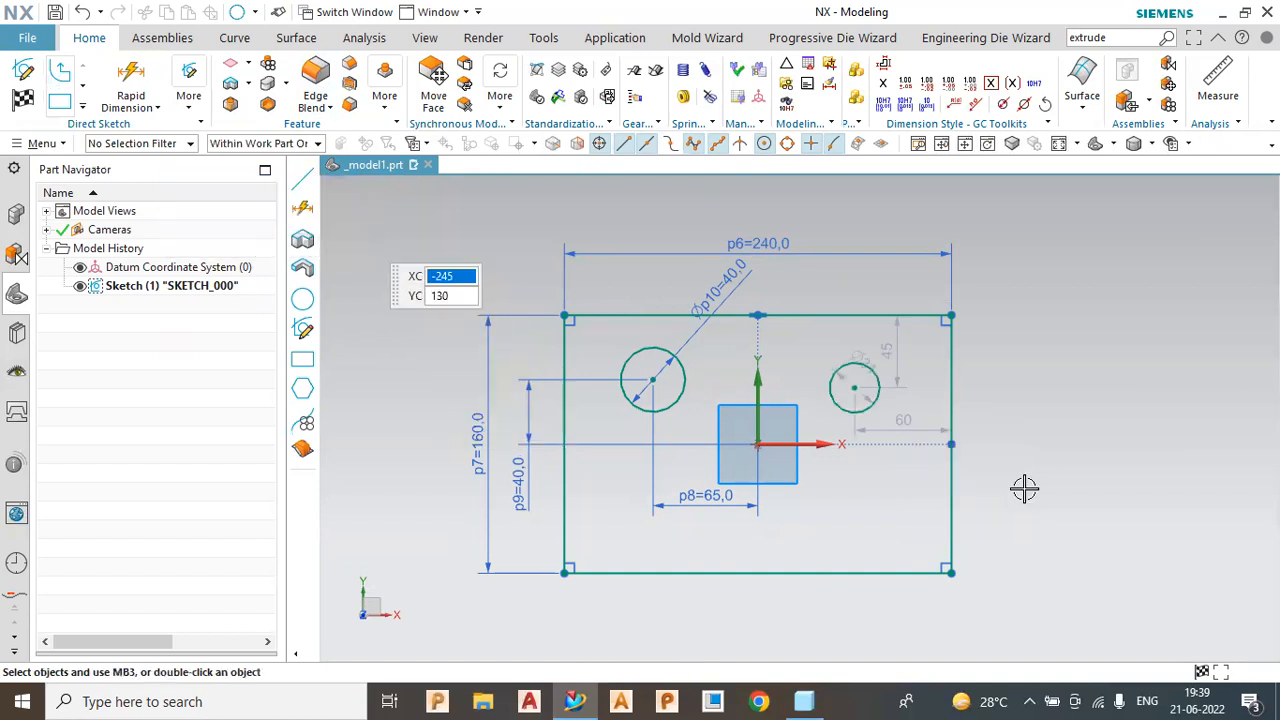
{"action": "left_click_drag", "start_coordinate": [853, 386], "coordinate": [870, 495]}
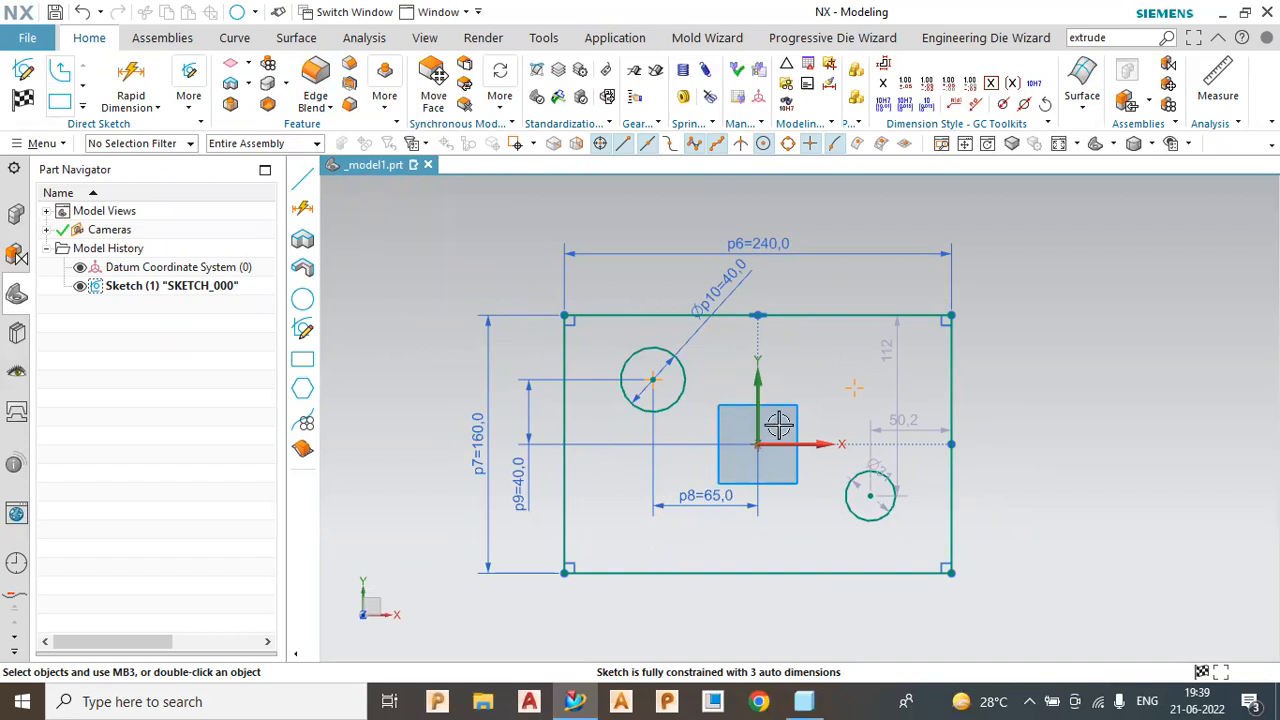
{"action": "left_click", "coordinate": [640, 415]}
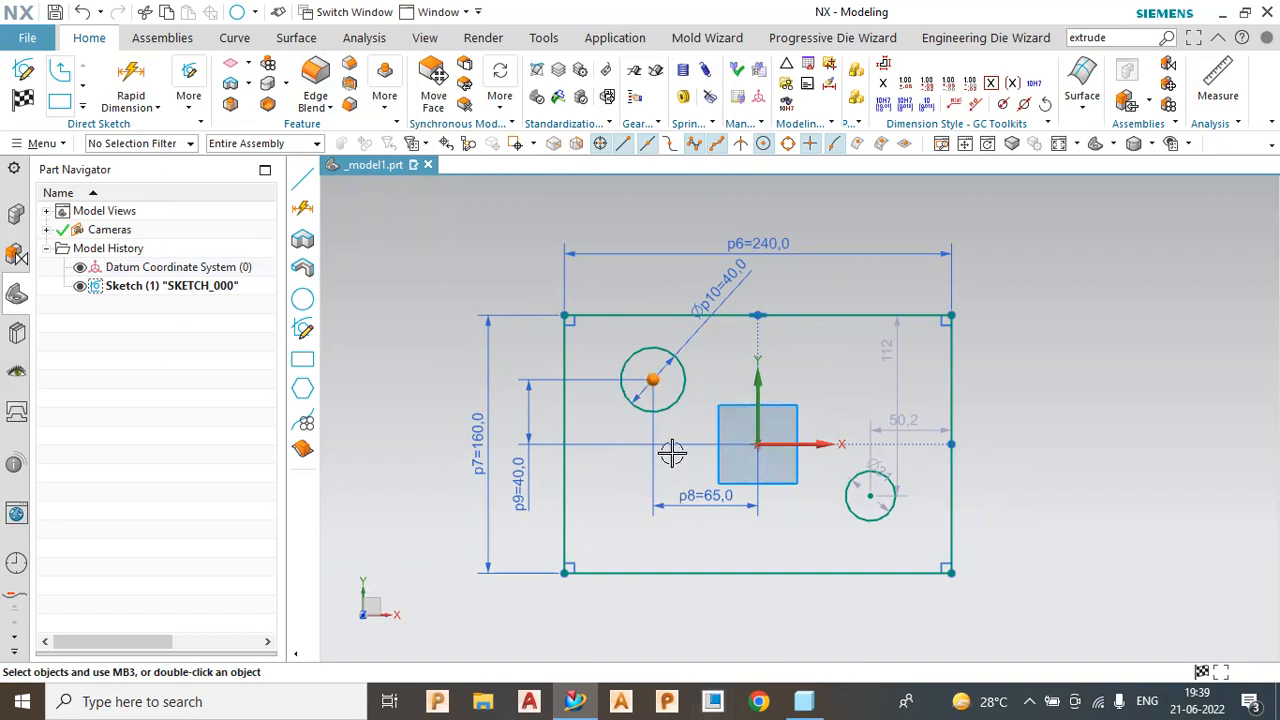
{"action": "left_click", "coordinate": [675, 413]}
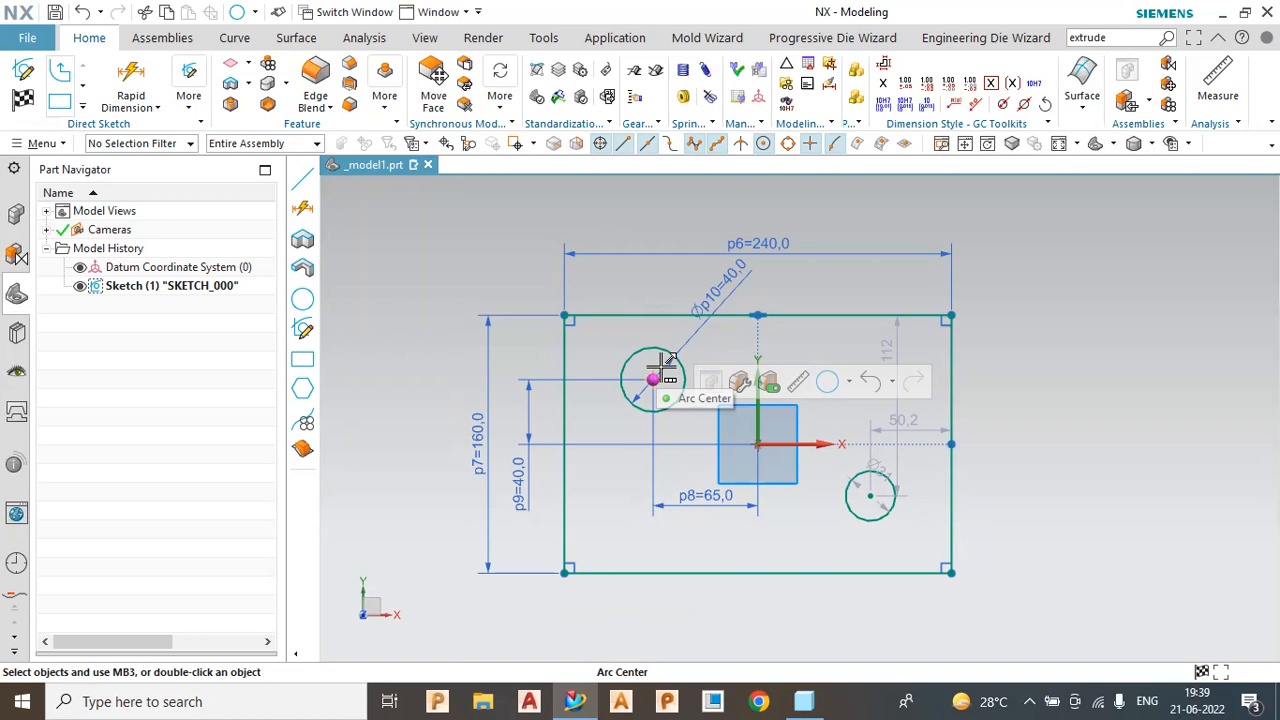
{"action": "scroll", "coordinate": [871, 366], "scroll_direction": "down", "scroll_amount": 1}
{"action": "scroll", "coordinate": [861, 395], "scroll_direction": "up", "scroll_amount": 2}
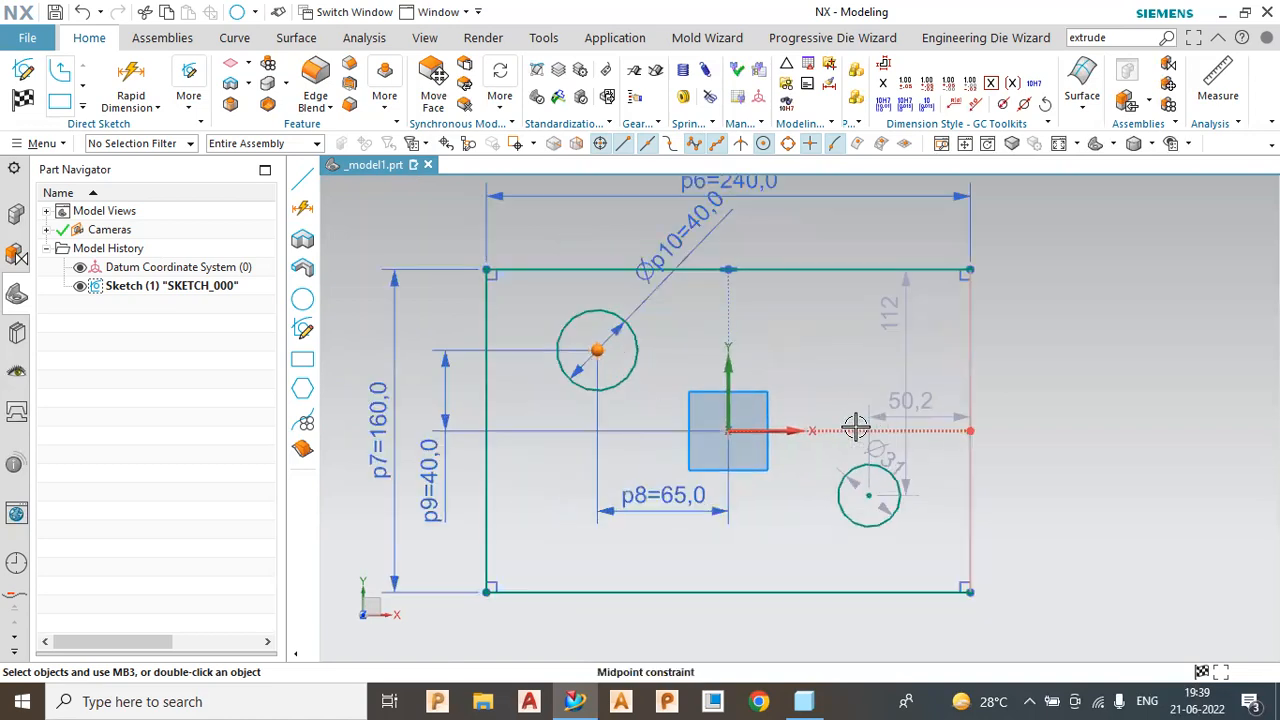
{"action": "left_click", "coordinate": [636, 362]}
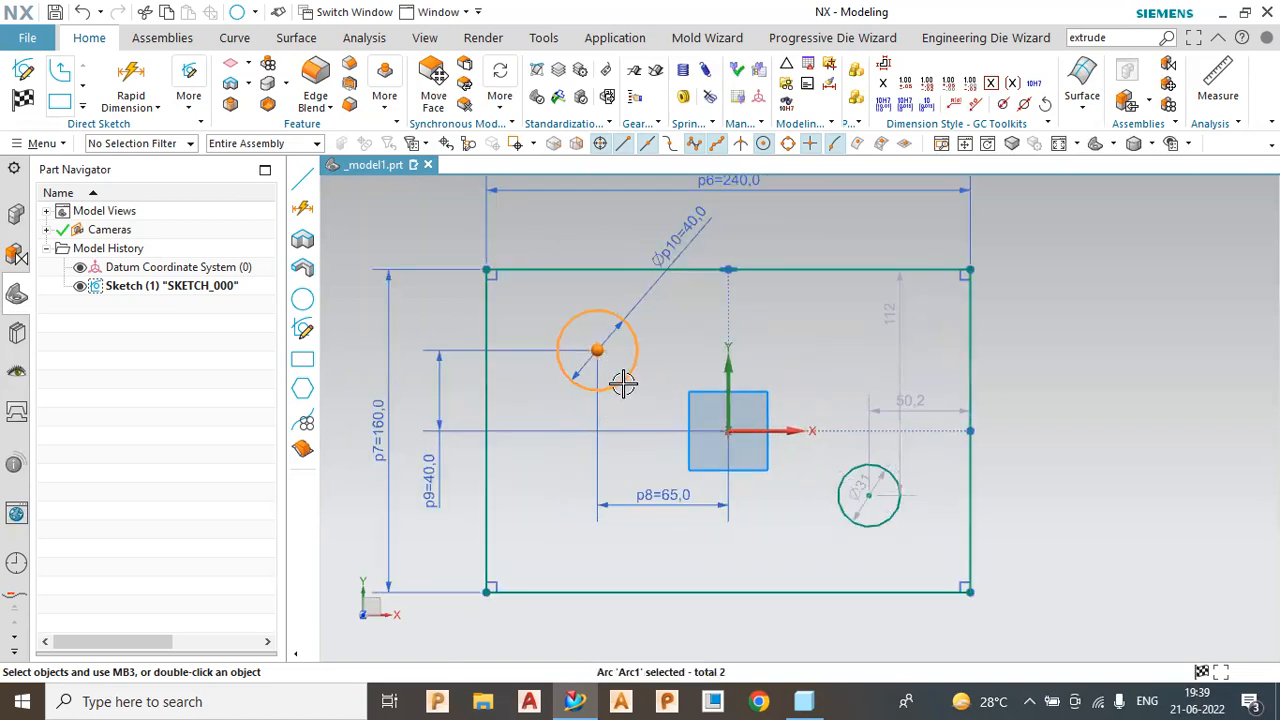
{"action": "key", "text": "Escape"}
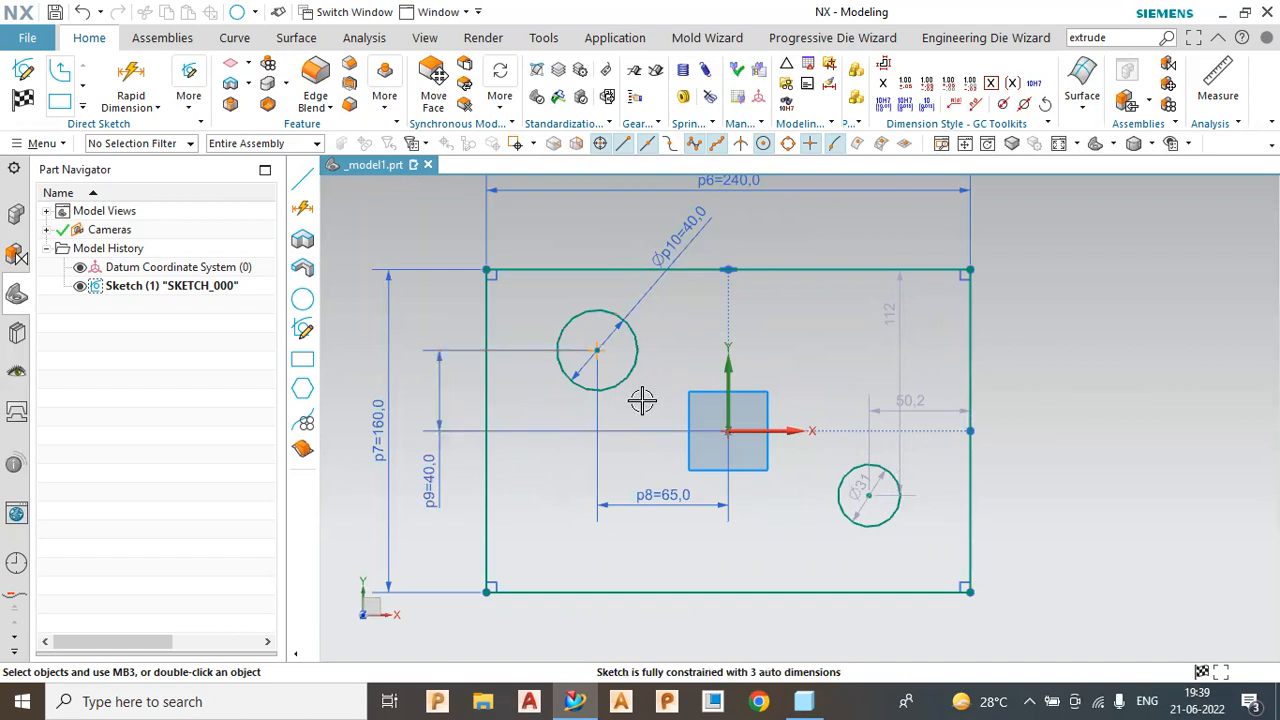
{"action": "left_click", "coordinate": [666, 432]}
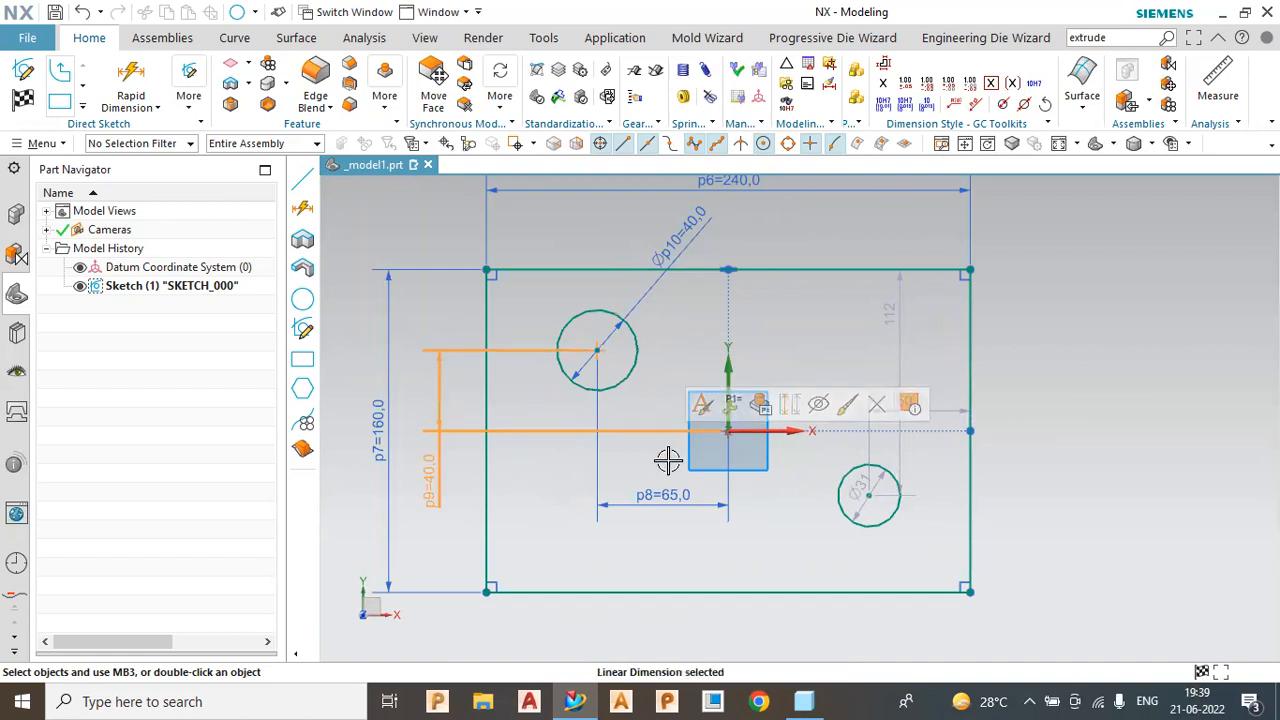
Shift the second circle to about 59 mm from the rectangle's right edge and constrain both circles to equal radius
{"action": "left_click_drag", "start_coordinate": [868, 495], "coordinate": [852, 495]}
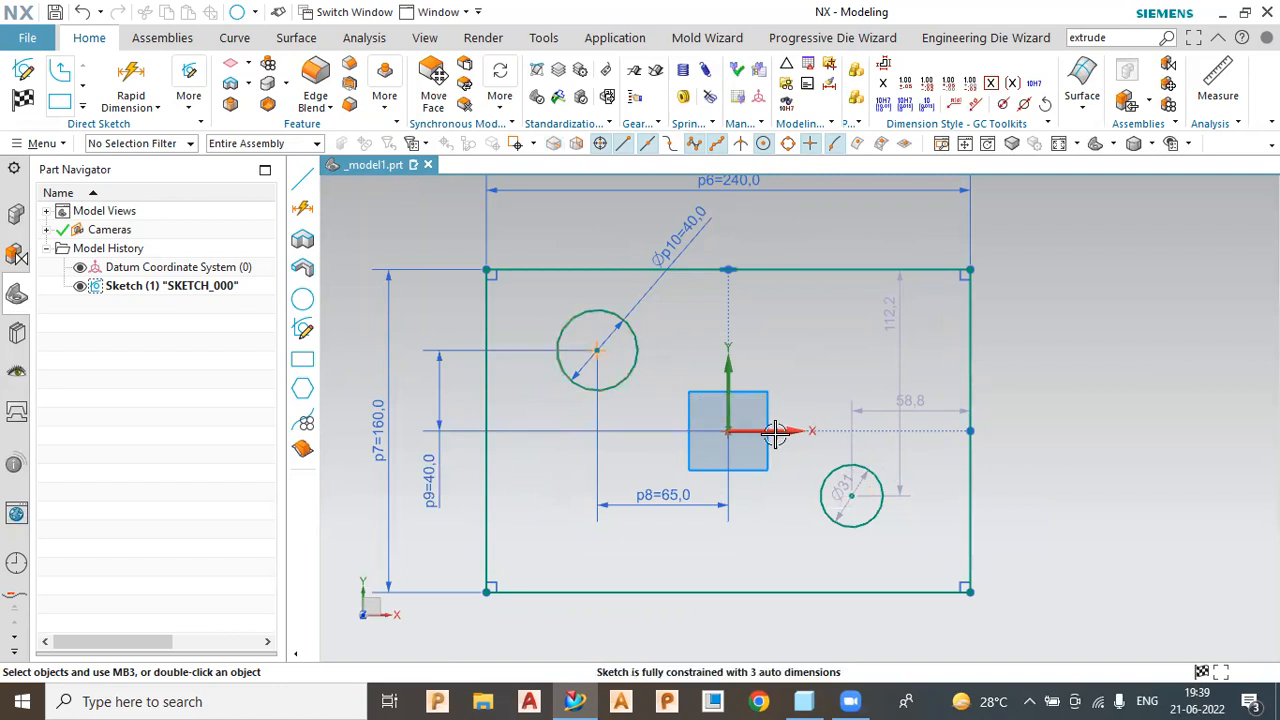
{"action": "scroll", "coordinate": [674, 497], "scroll_direction": "up", "scroll_amount": 1}
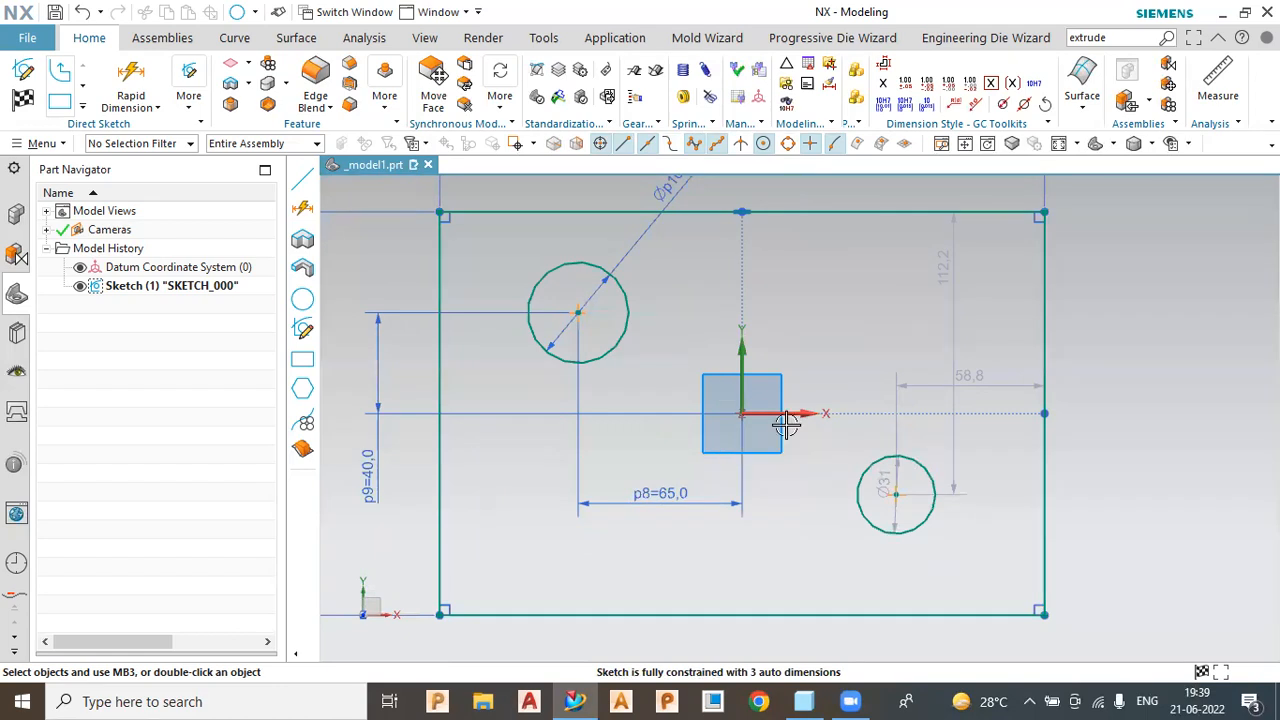
{"action": "left_click", "coordinate": [929, 525]}
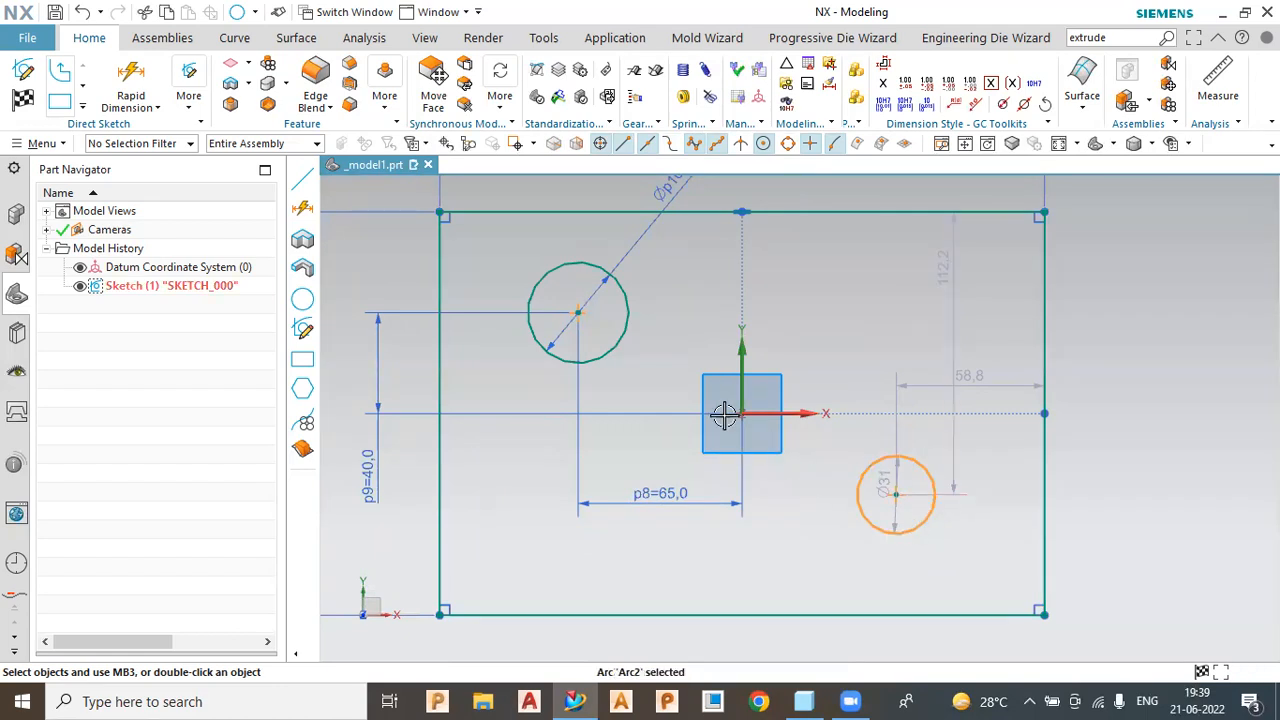
{"action": "left_click", "coordinate": [623, 346]}
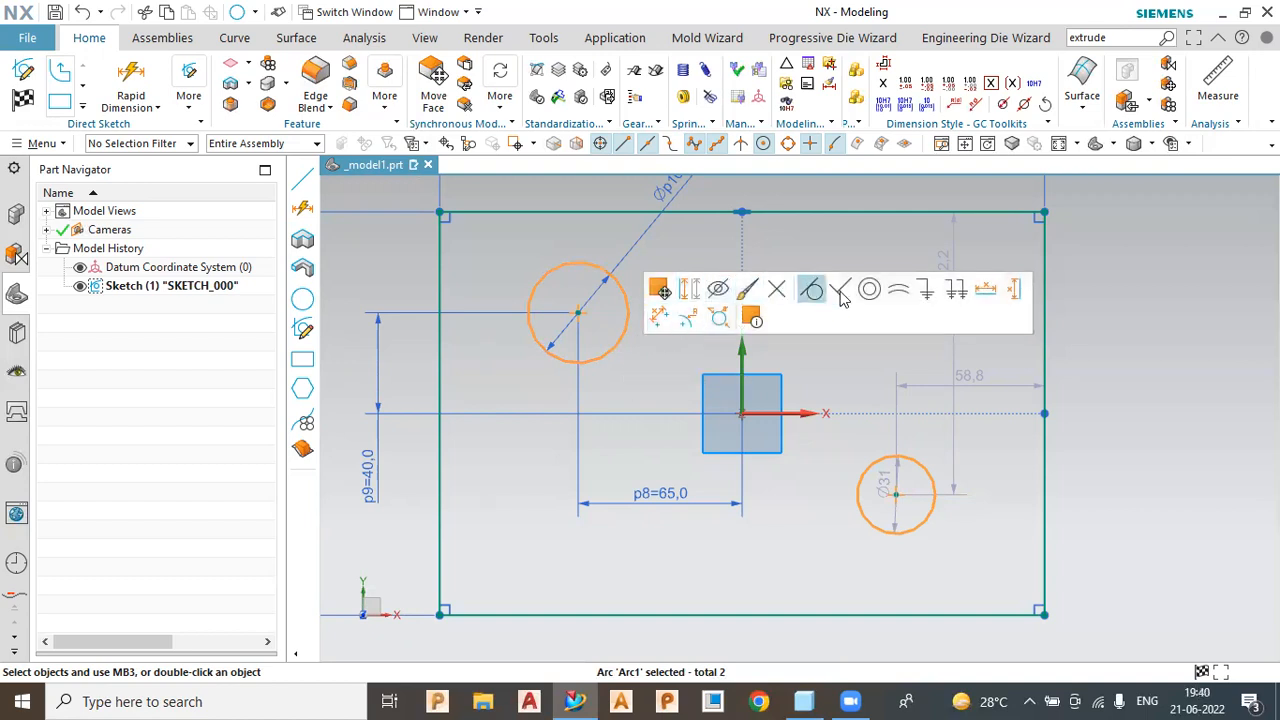
{"action": "left_click", "coordinate": [898, 296]}
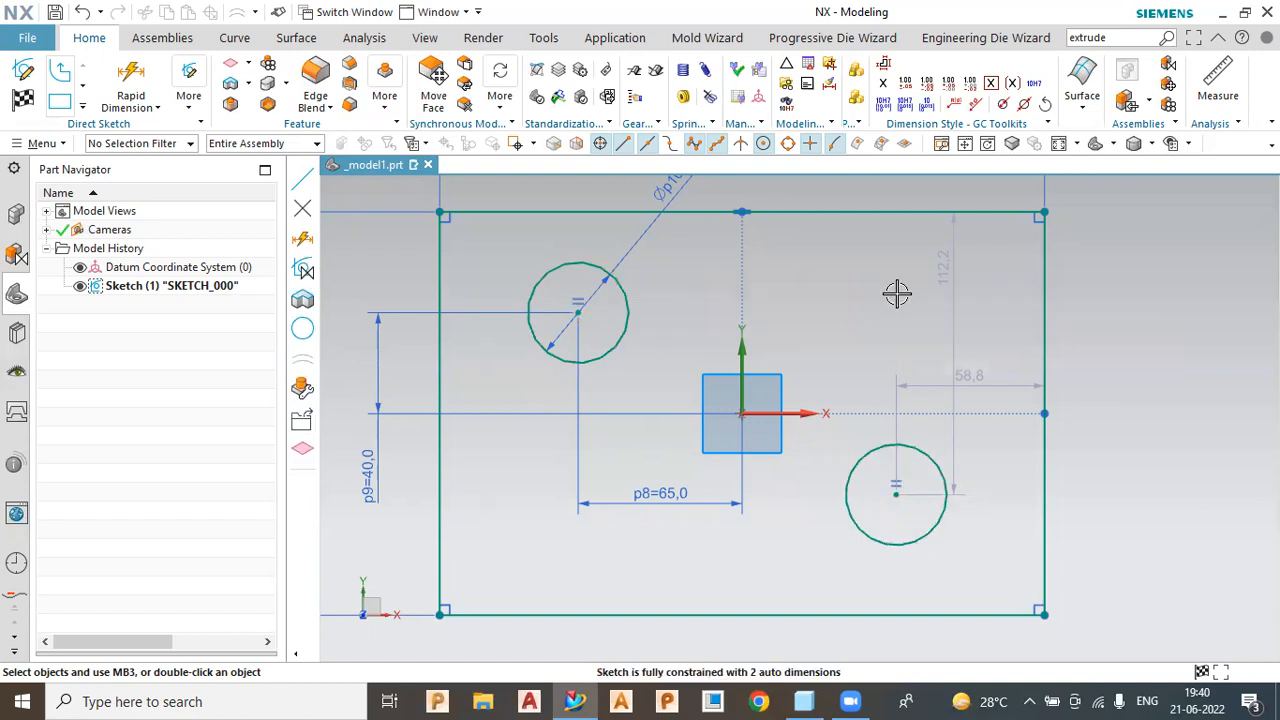
Dimension the second circle's centre vertically from the X axis and horizontally from the Y axis with Rapid Dimension
{"action": "left_click", "coordinate": [128, 78]}
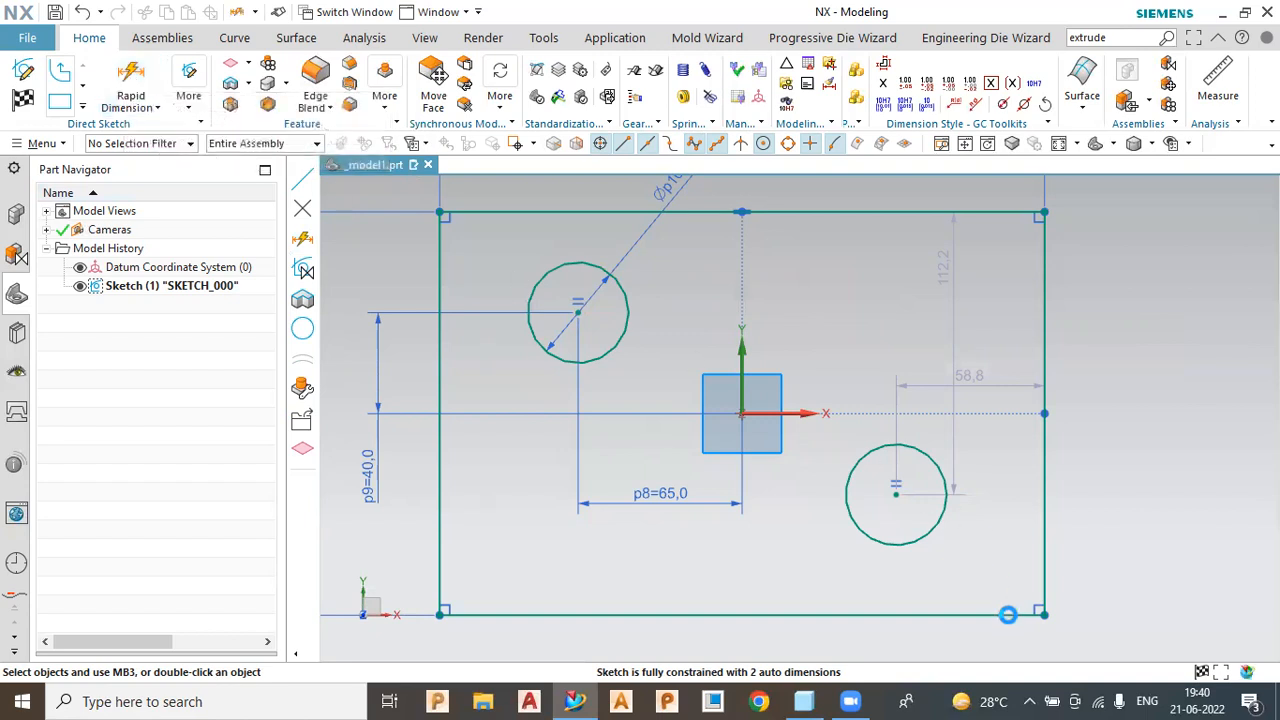
{"action": "left_click", "coordinate": [813, 413]}
{"action": "left_click", "coordinate": [893, 488]}
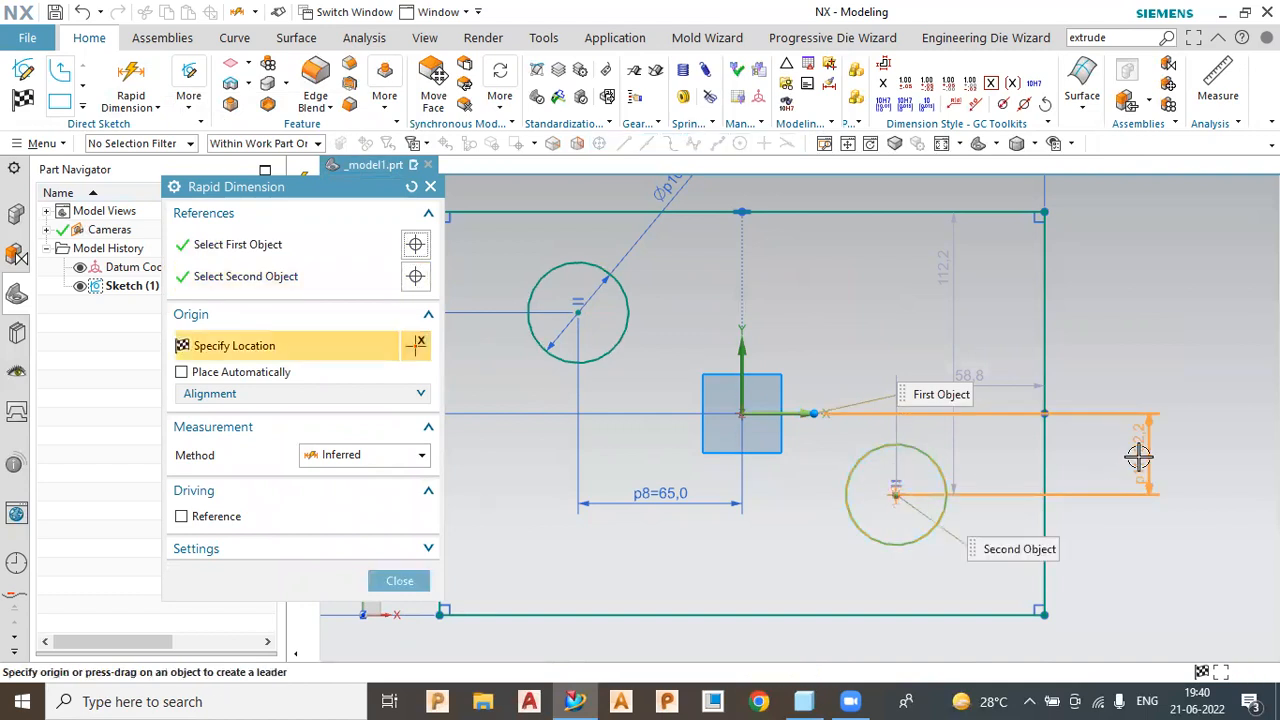
{"action": "left_click", "coordinate": [954, 487]}
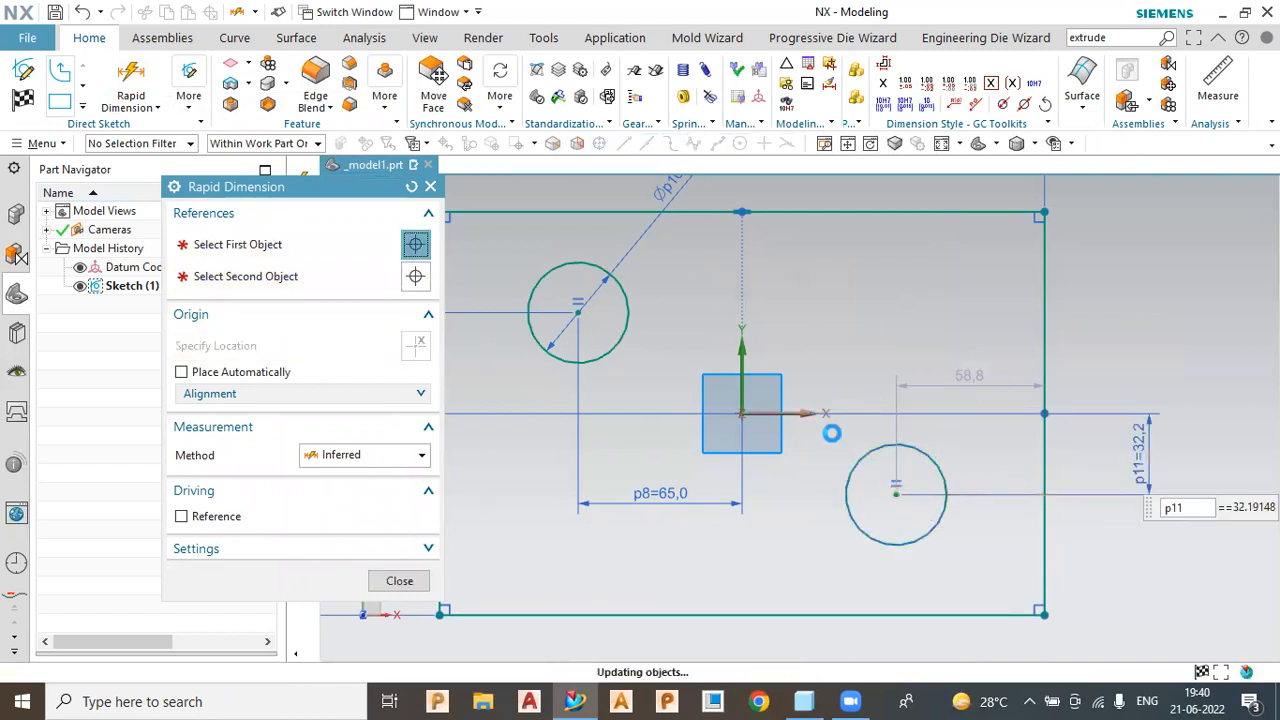
{"action": "left_click", "coordinate": [741, 383]}
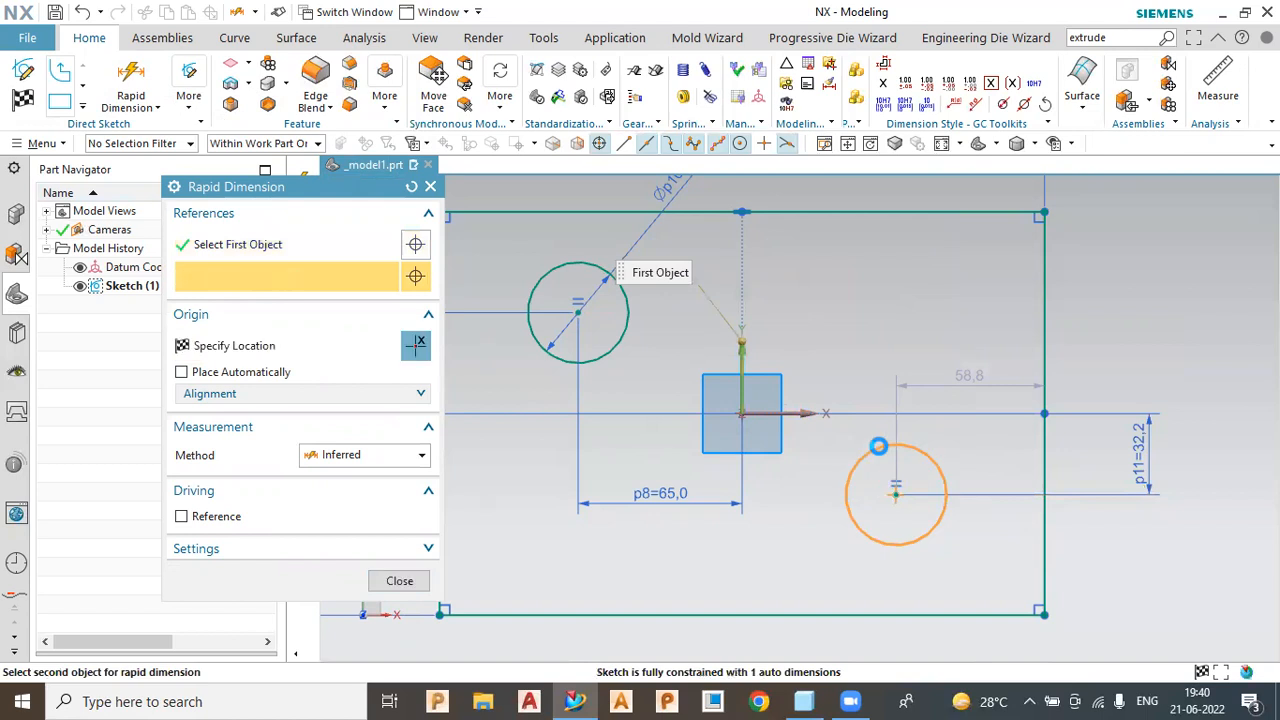
{"action": "left_click", "coordinate": [895, 491]}
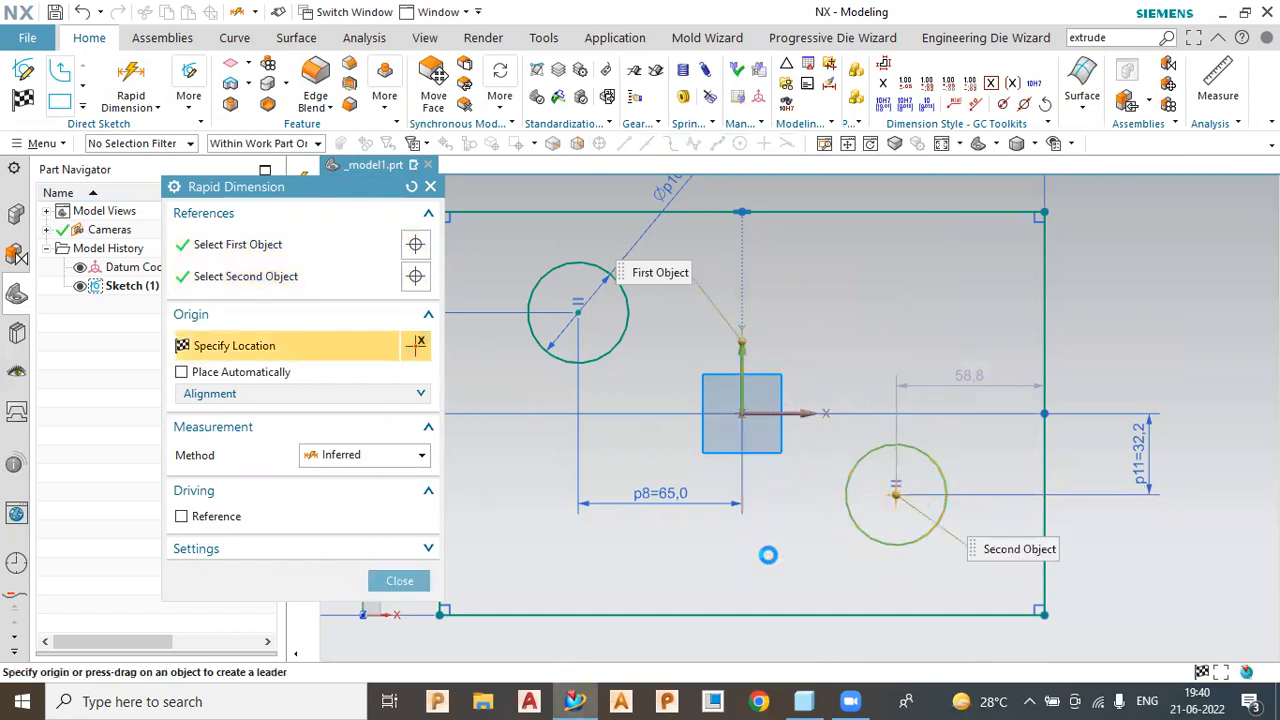
{"action": "left_click", "coordinate": [766, 553]}
{"action": "left_click", "coordinate": [401, 582]}
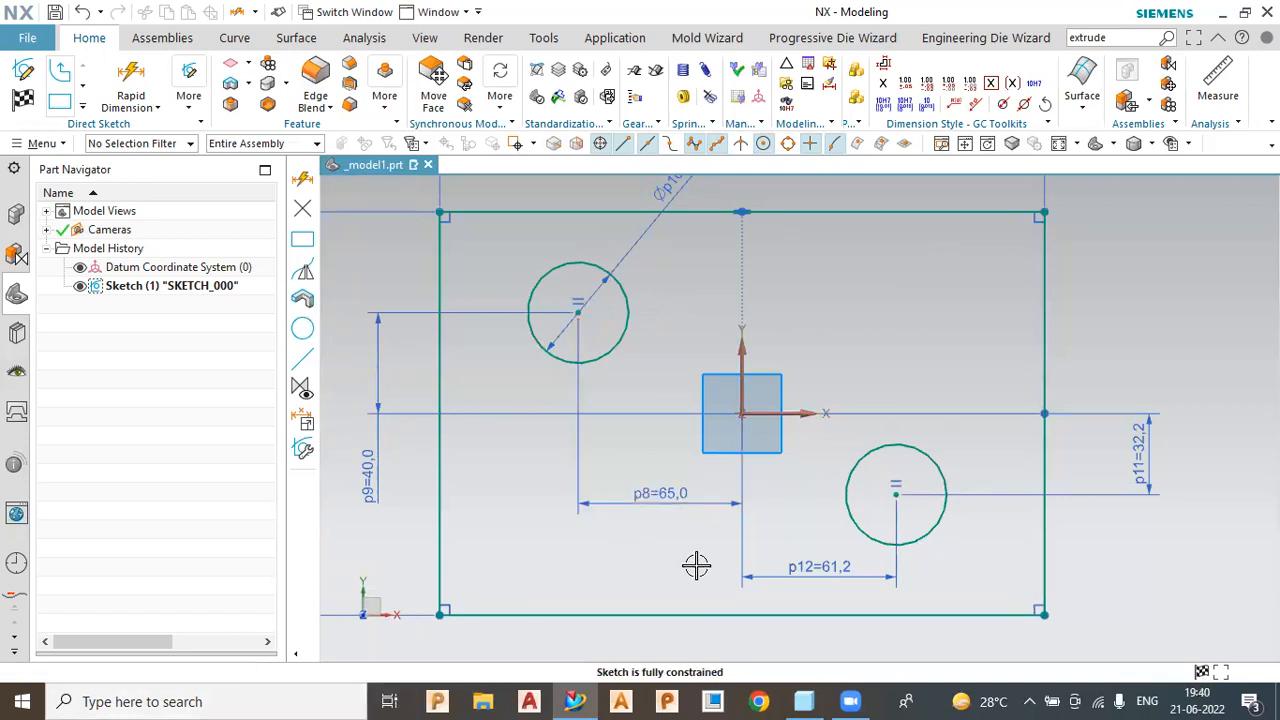
Link the second circle's horizontal centre dimension to the first circle's by setting p12 equal to p8
{"action": "scroll", "coordinate": [834, 583], "scroll_direction": "up", "scroll_amount": 4}
{"action": "double_click", "coordinate": [859, 522]}
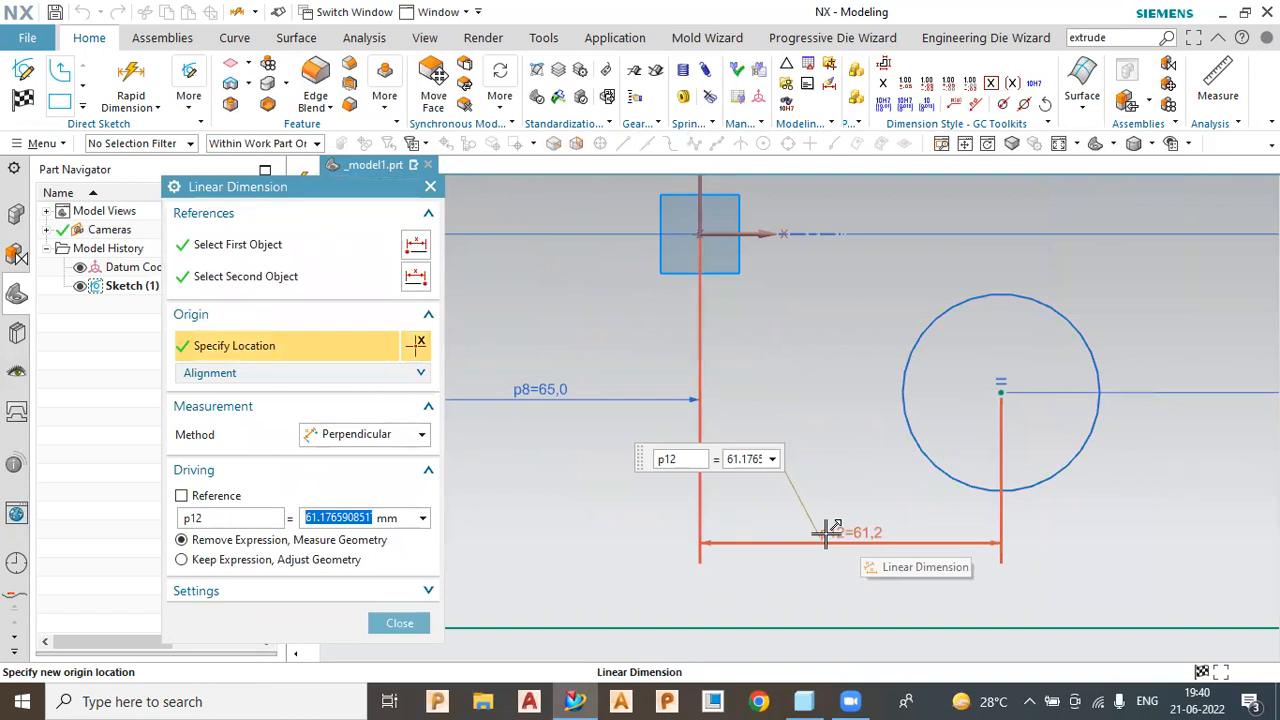
{"action": "type", "text": "="}
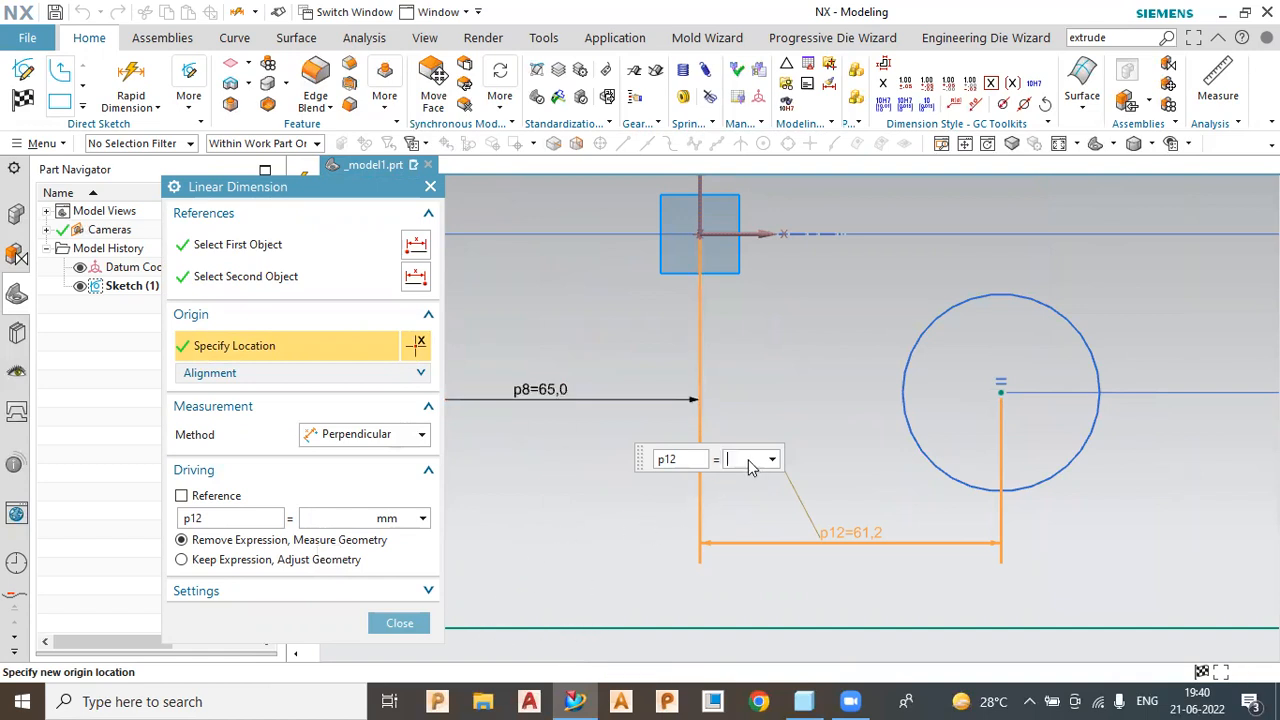
{"action": "type", "text": "p8"}
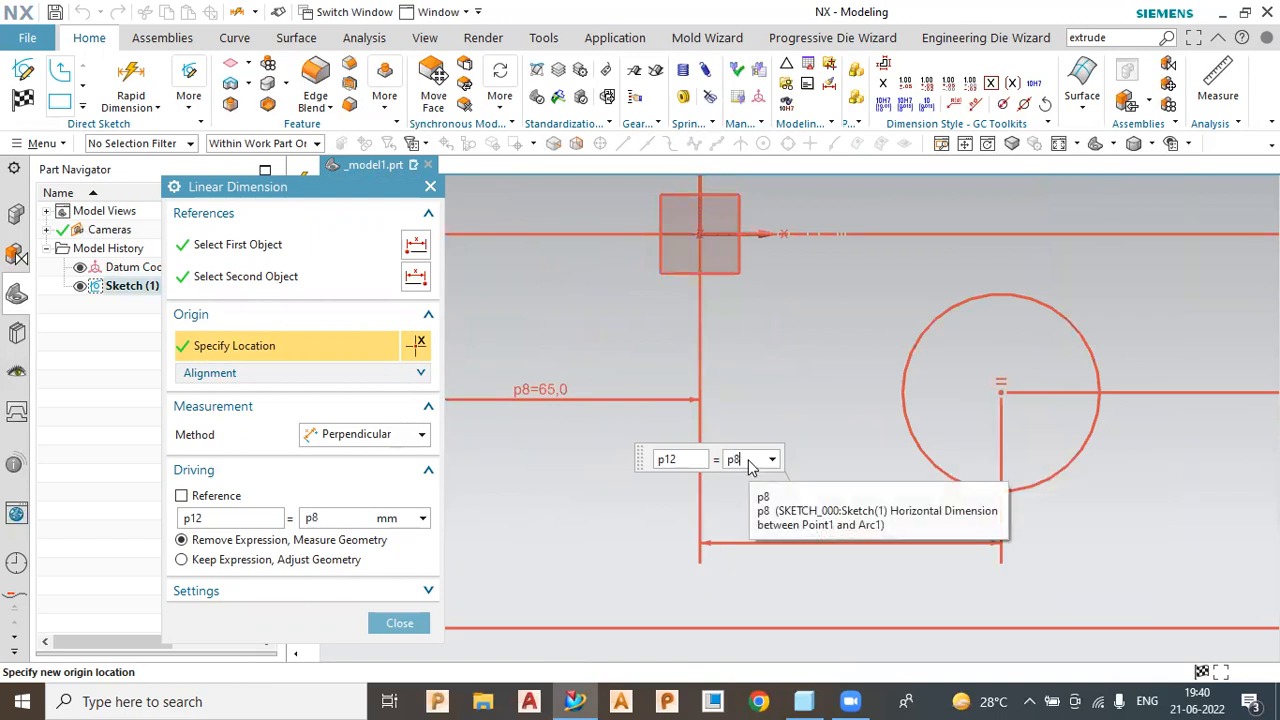
{"action": "key", "text": "Return"}
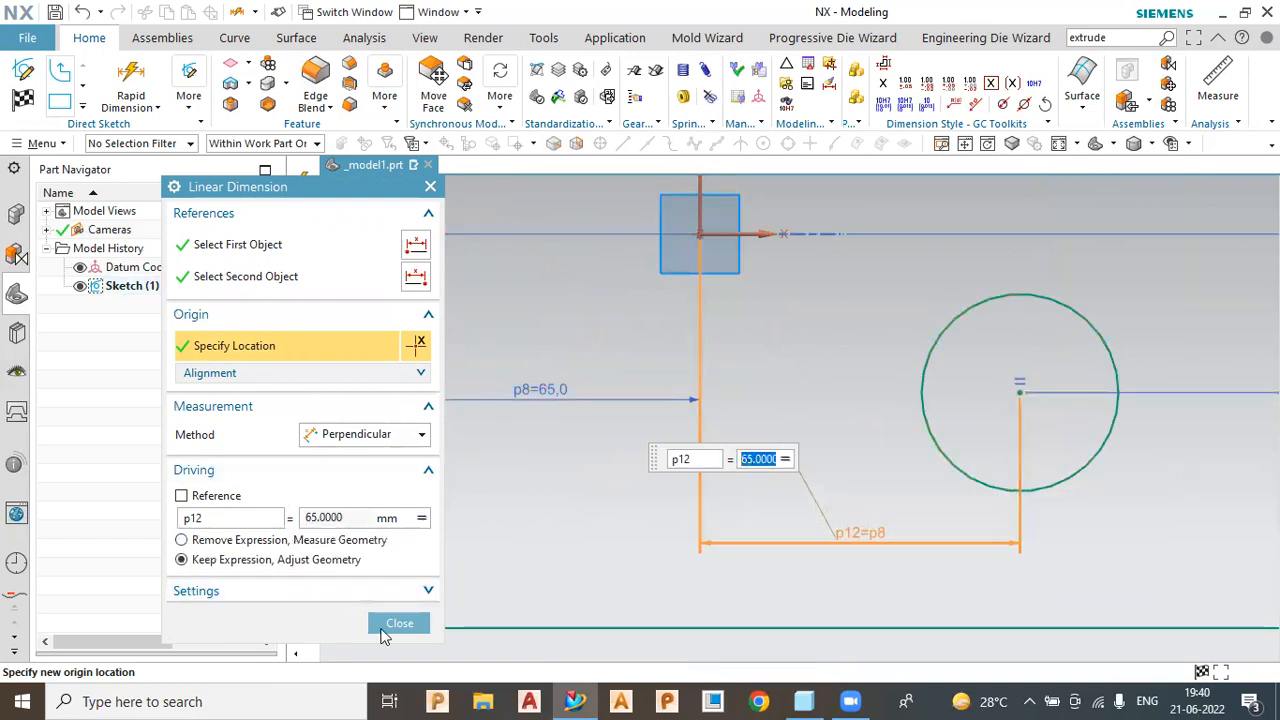
{"action": "left_click", "coordinate": [390, 626]}
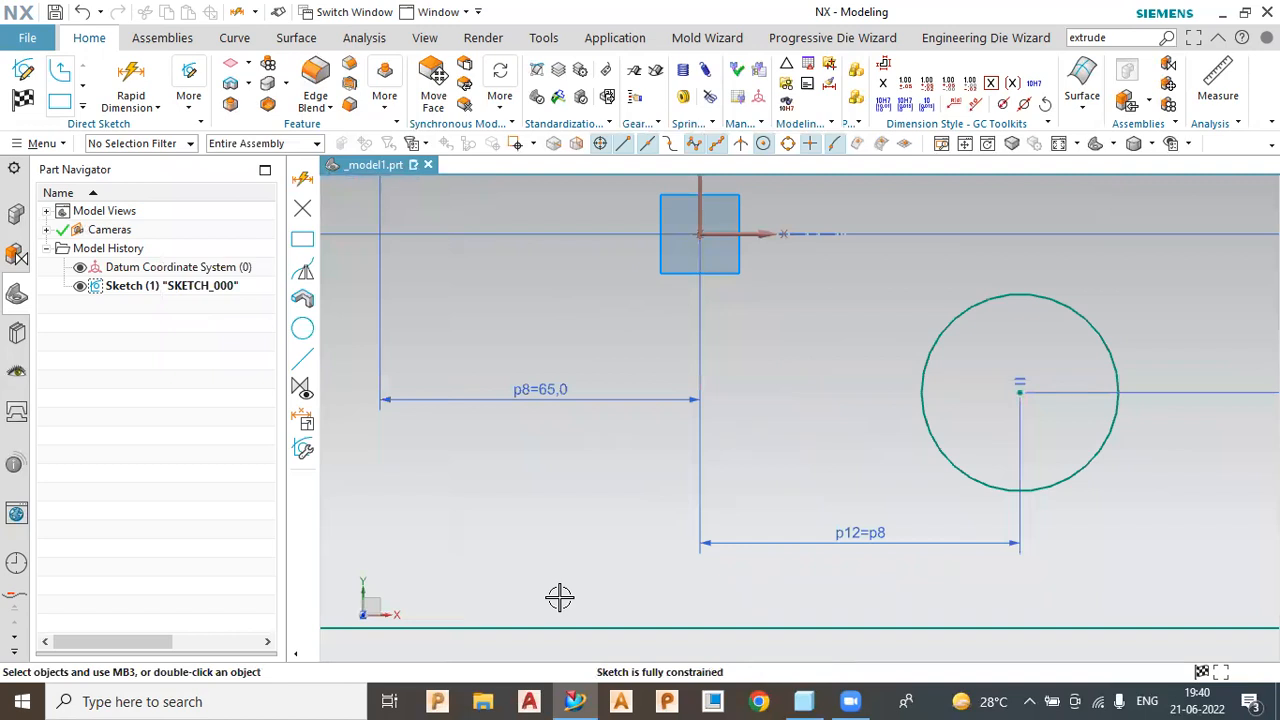
Set the first circle's horizontal centre dimension p8 to 70 mm
{"action": "left_click", "coordinate": [537, 388]}
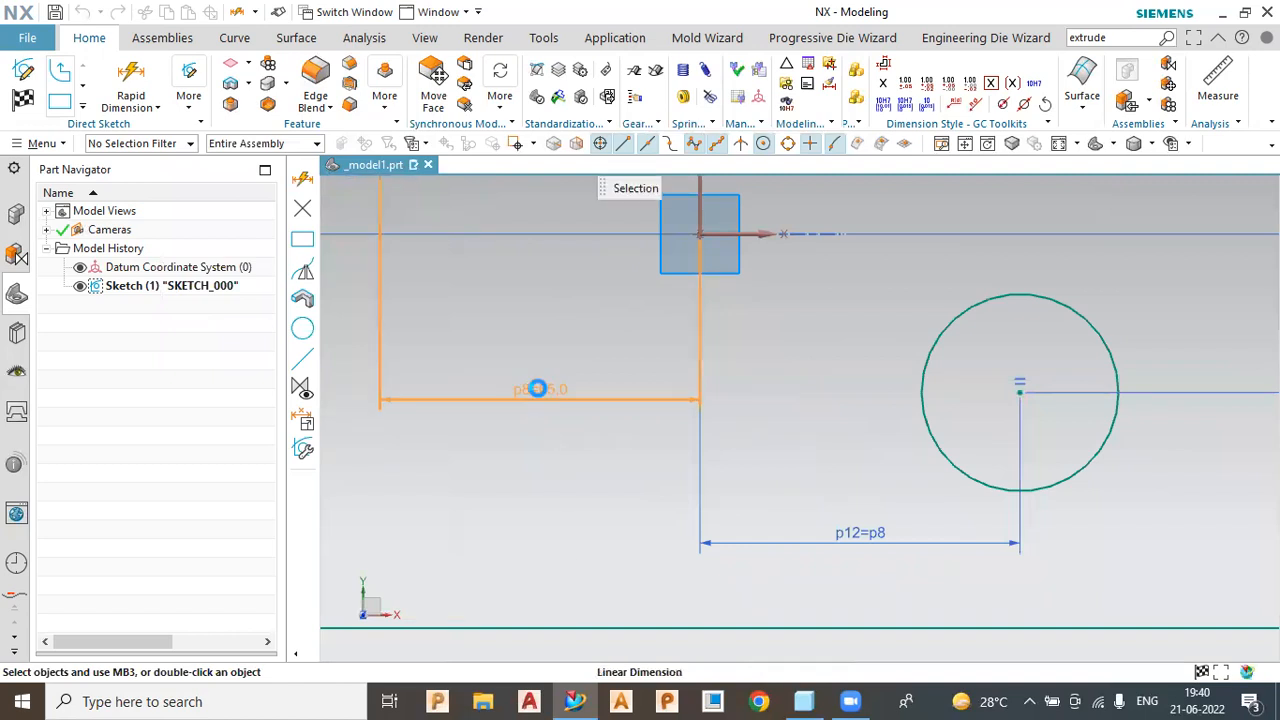
{"action": "double_click", "coordinate": [537, 388]}
{"action": "type", "text": "70"}
{"action": "key", "text": "Return"}
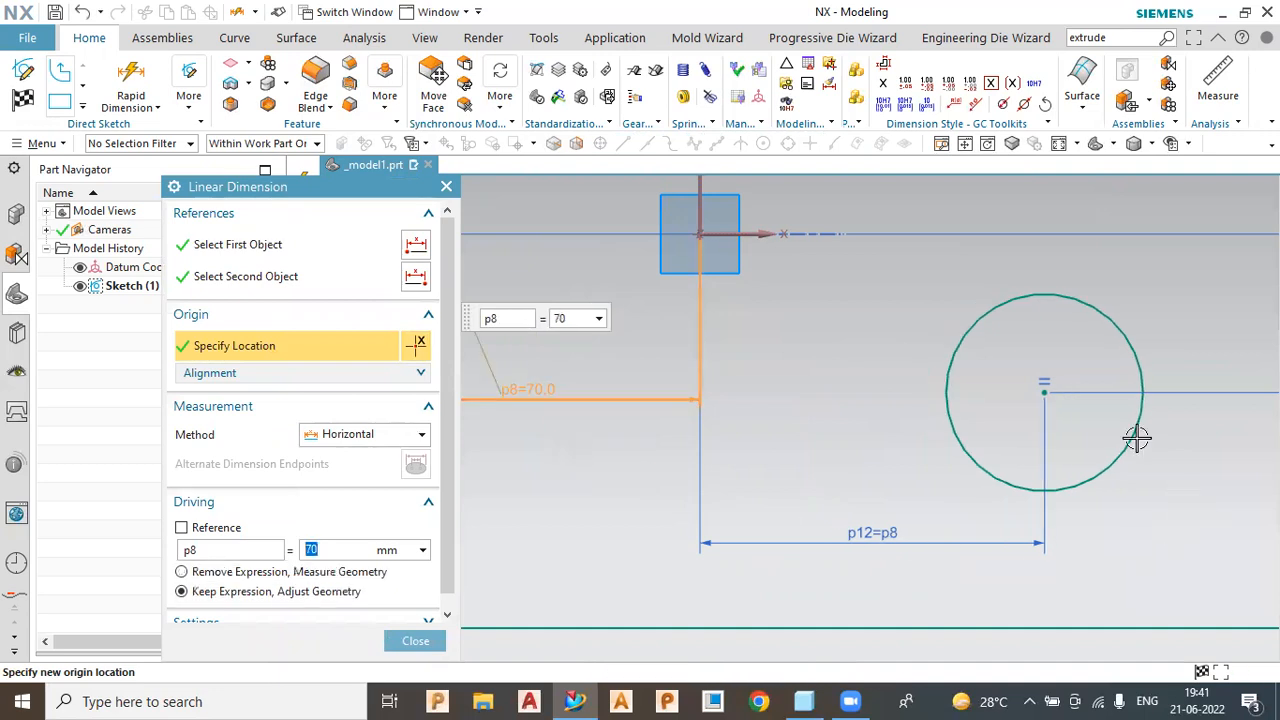
{"action": "left_click", "coordinate": [415, 640]}
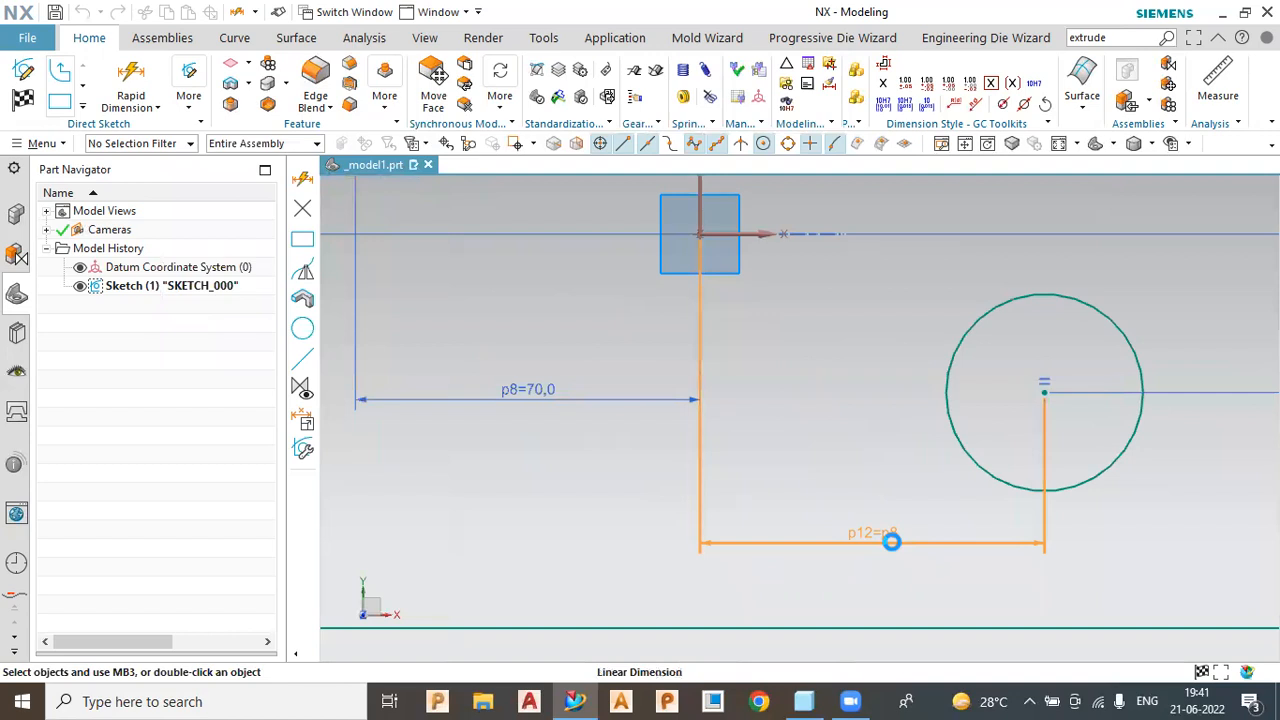
Make the second circle's horizontal centre dimension p12 a constant and set it to 80 mm
{"action": "double_click", "coordinate": [893, 540]}
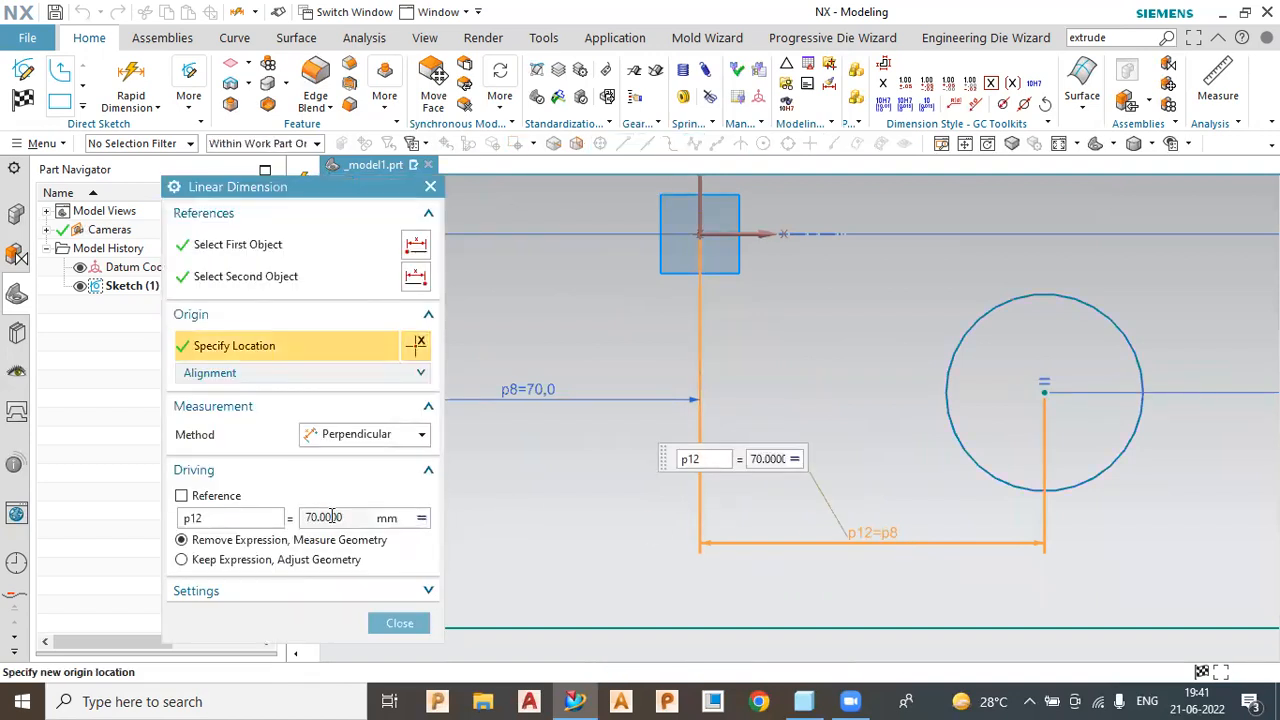
{"action": "double_click", "coordinate": [333, 517]}
{"action": "left_click", "coordinate": [421, 519]}
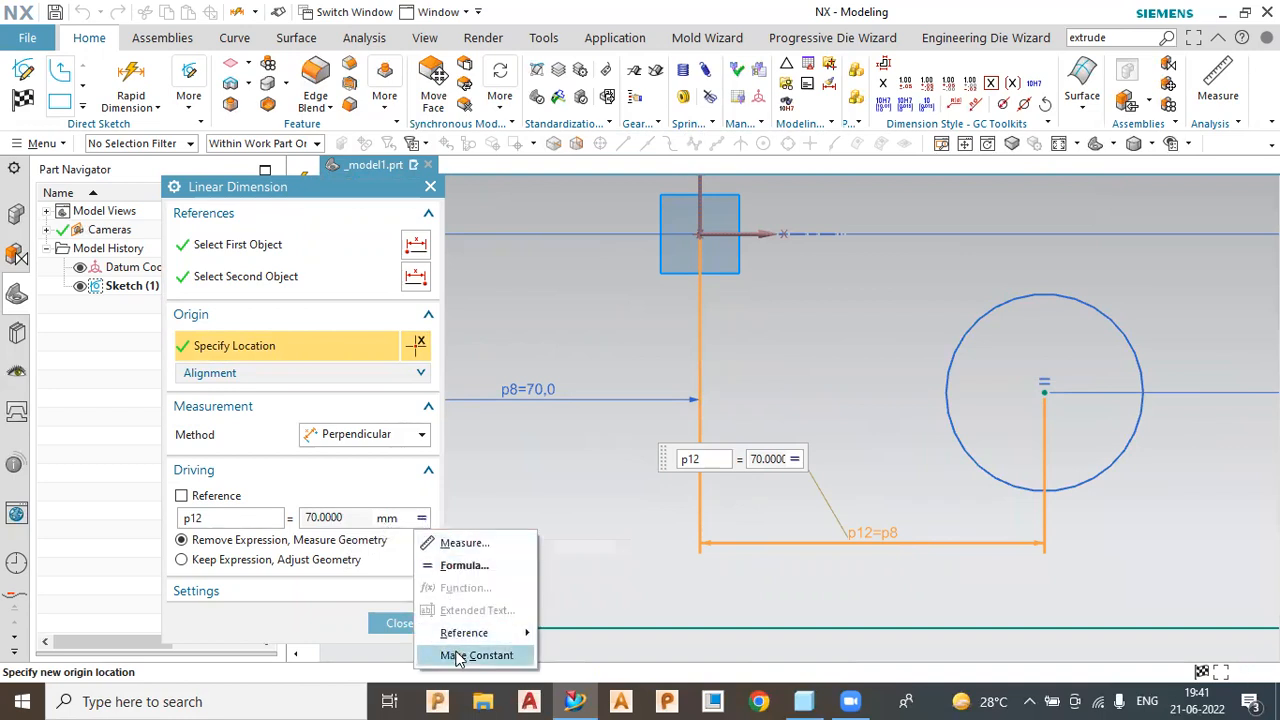
{"action": "left_click", "coordinate": [476, 655]}
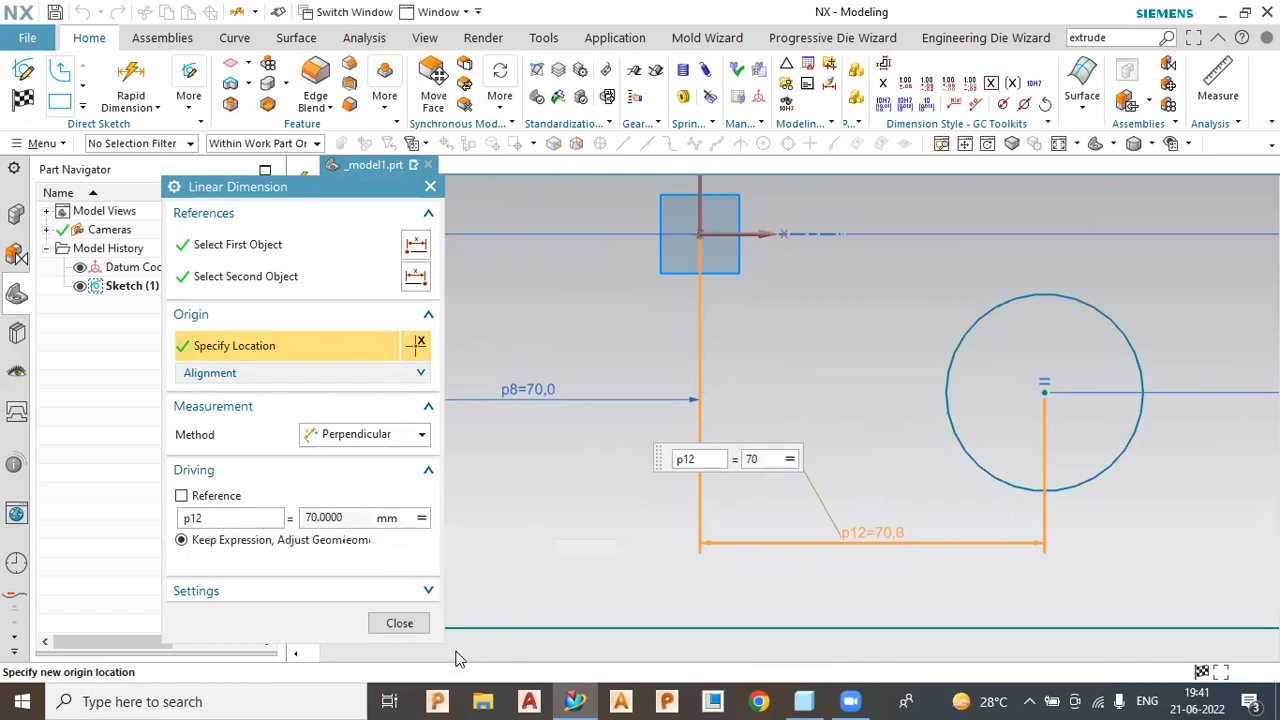
{"action": "type", "text": "80"}
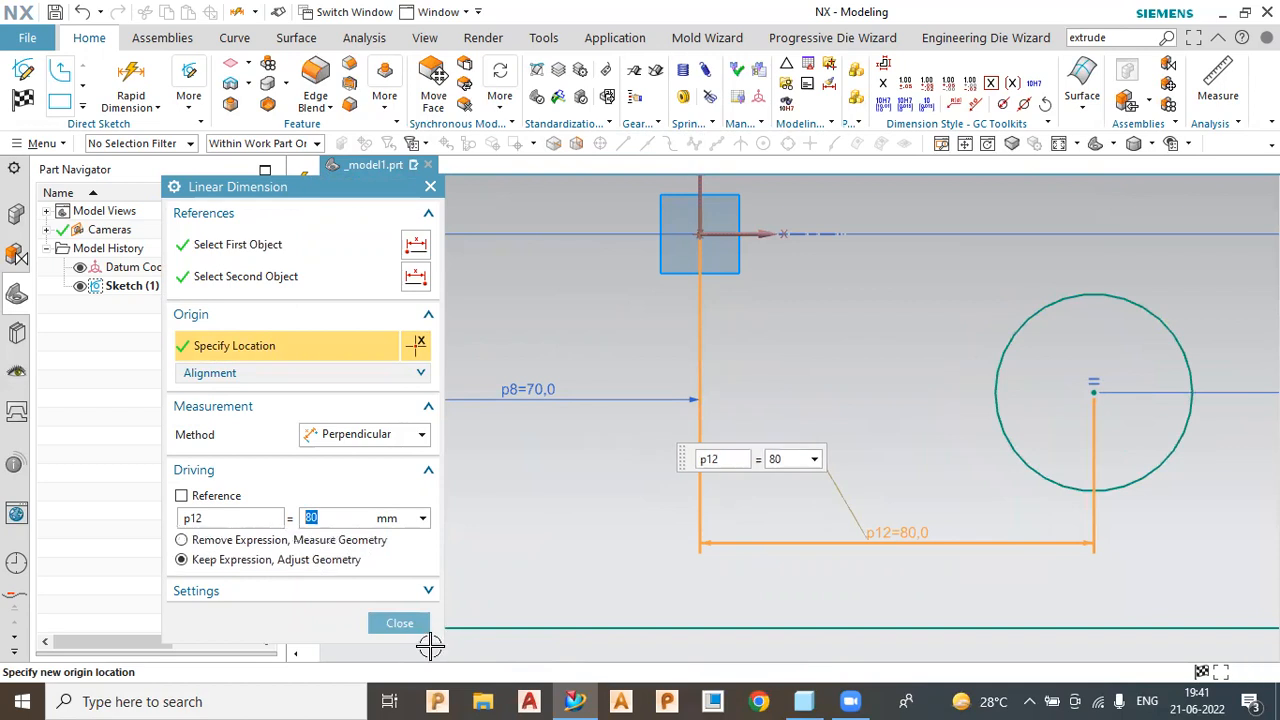
Try to set the second circle's vertical centre dimension p11 to the expression p40/2
{"action": "scroll", "coordinate": [830, 430], "scroll_direction": "up", "scroll_amount": 3}
{"action": "scroll", "coordinate": [830, 430], "scroll_direction": "down", "scroll_amount": 8}
{"action": "scroll", "coordinate": [897, 356], "scroll_direction": "up", "scroll_amount": 1}
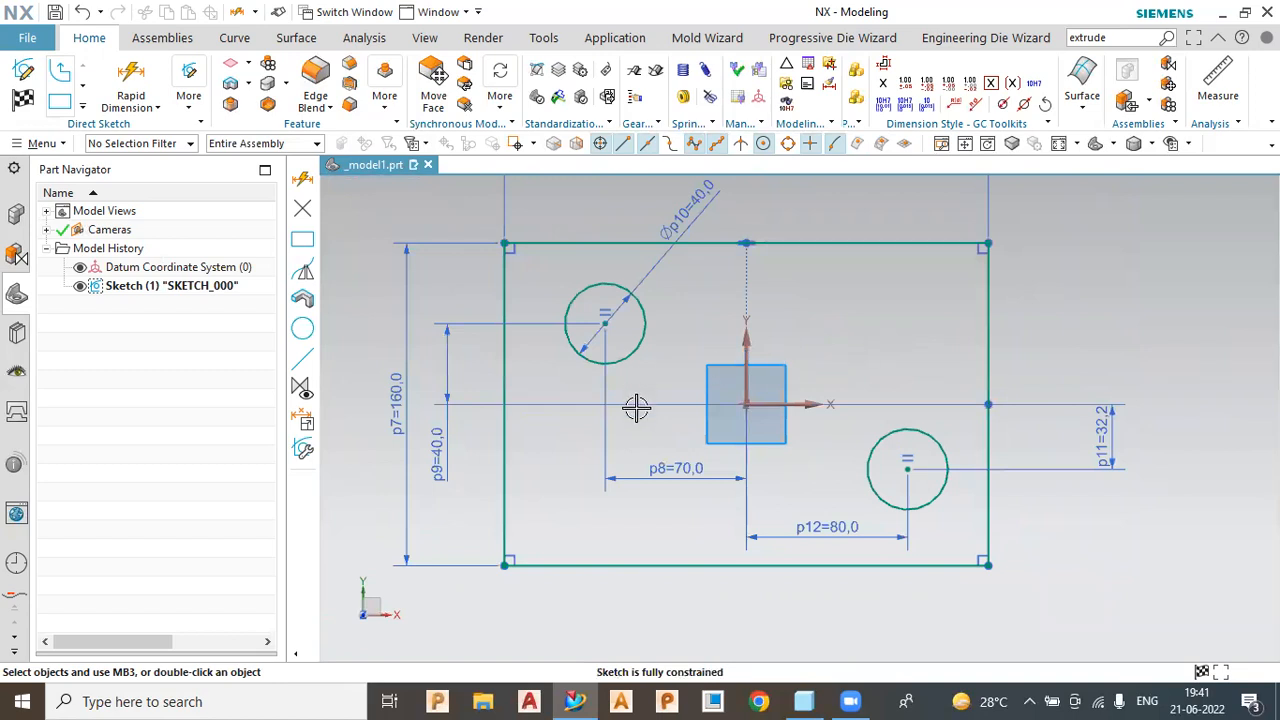
{"action": "double_click", "coordinate": [1108, 430]}
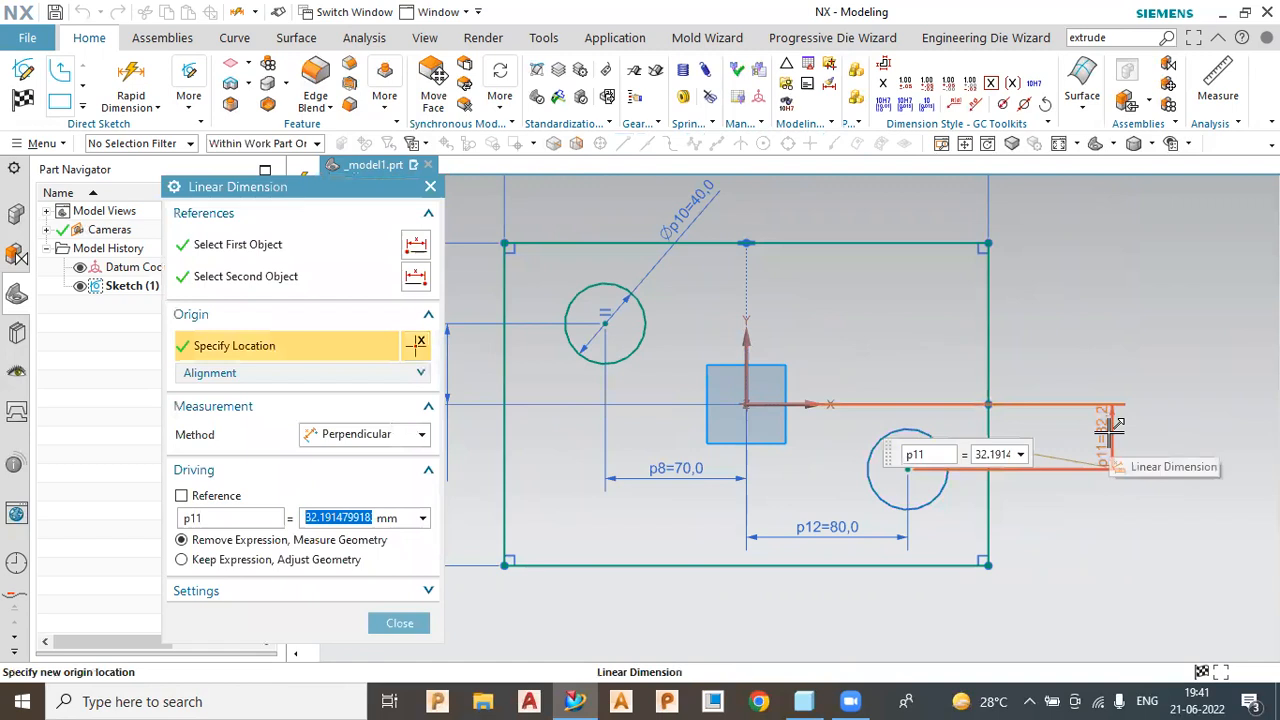
{"action": "type", "text": "p40/2"}
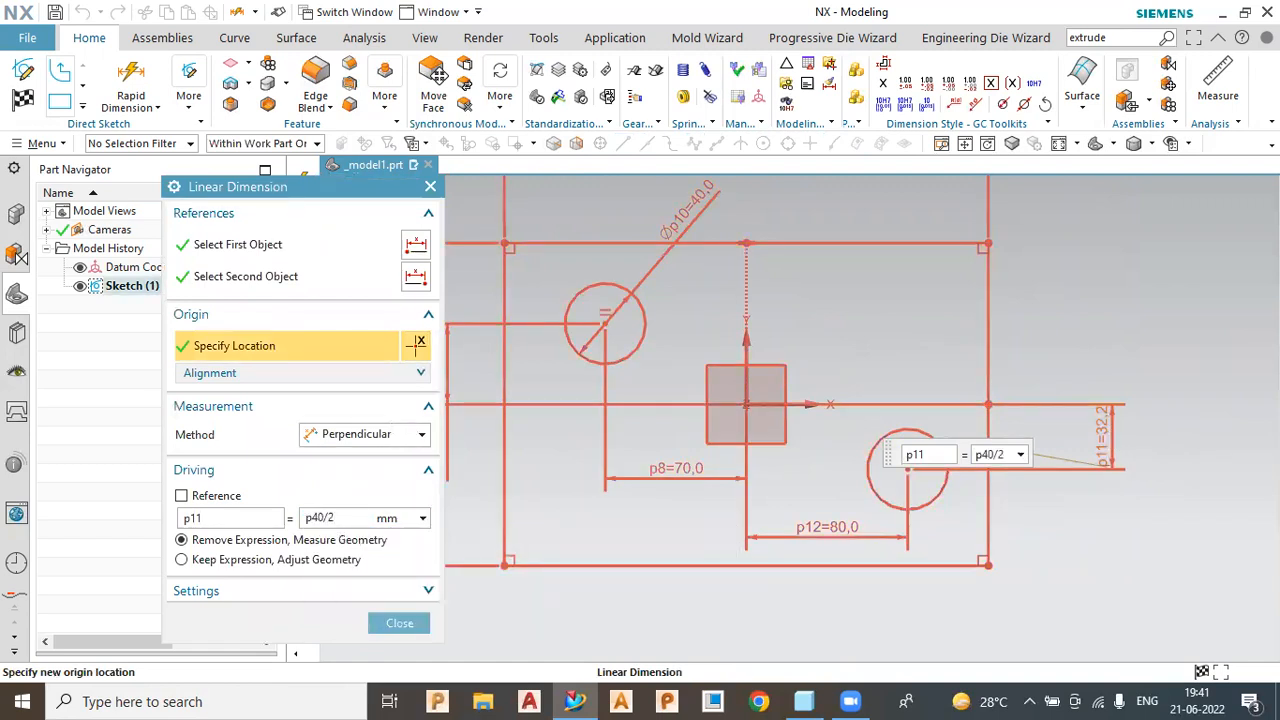
{"action": "key", "text": "Return"}
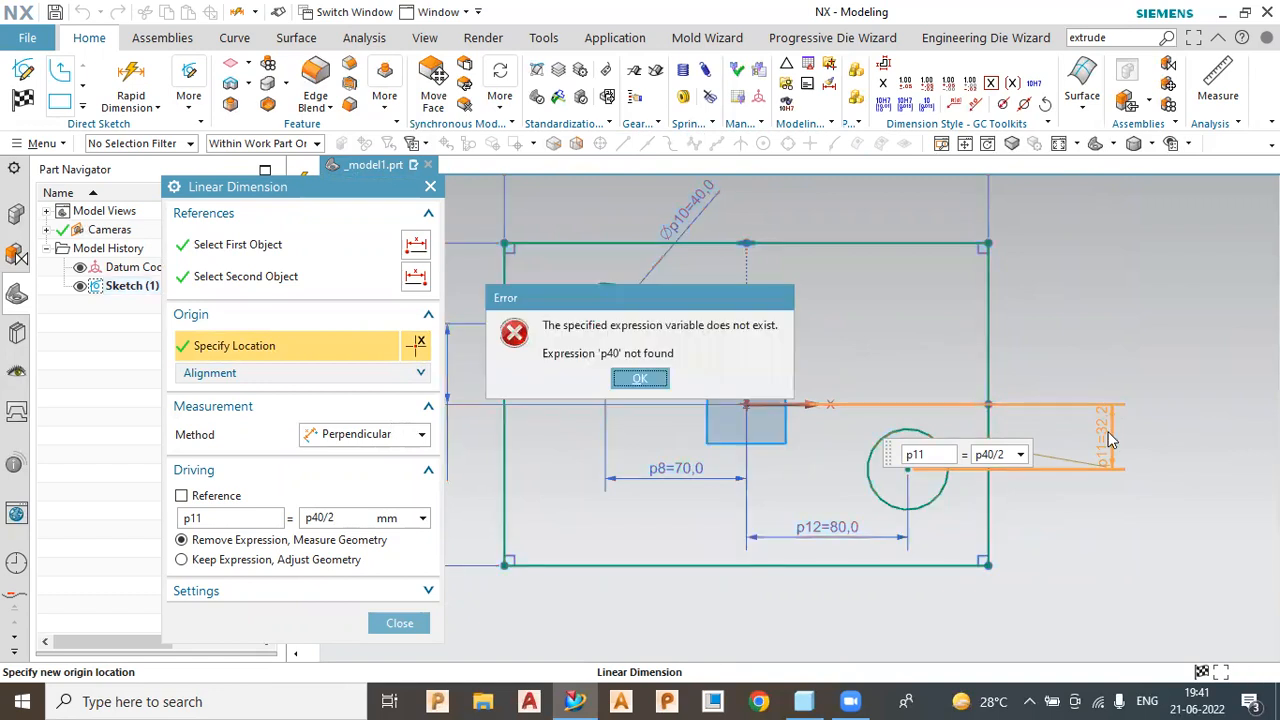
{"action": "left_click", "coordinate": [640, 379]}
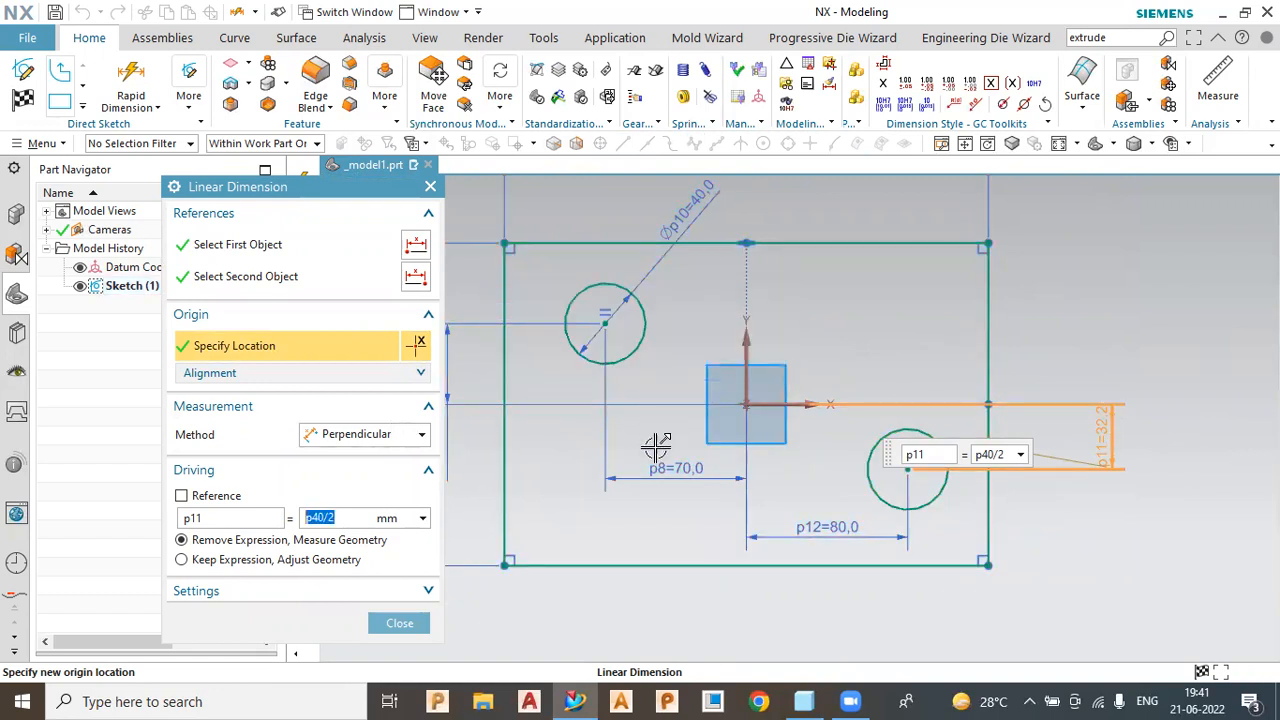
Set the second circle's vertical centre dimension p11 to the expression p9/2
{"action": "scroll", "coordinate": [707, 421], "scroll_direction": "down", "scroll_amount": 2}
{"action": "scroll", "coordinate": [559, 411], "scroll_direction": "up", "scroll_amount": 1}
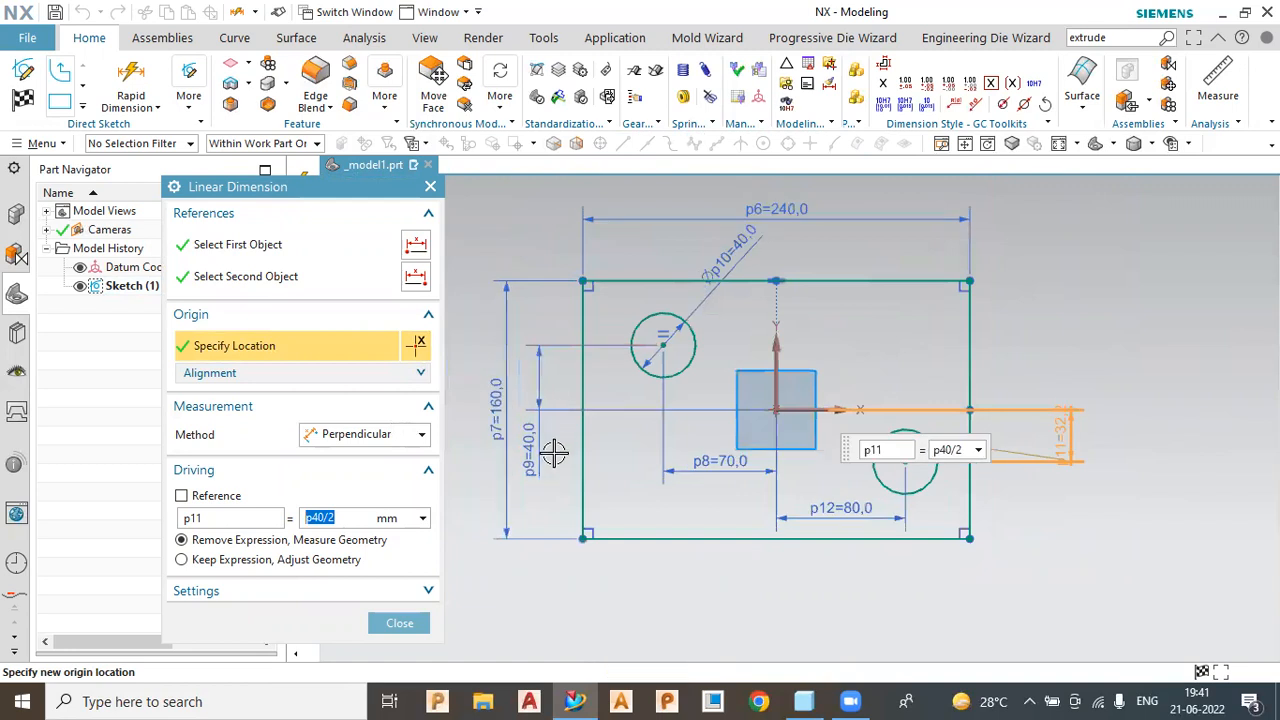
{"action": "left_click", "coordinate": [970, 453]}
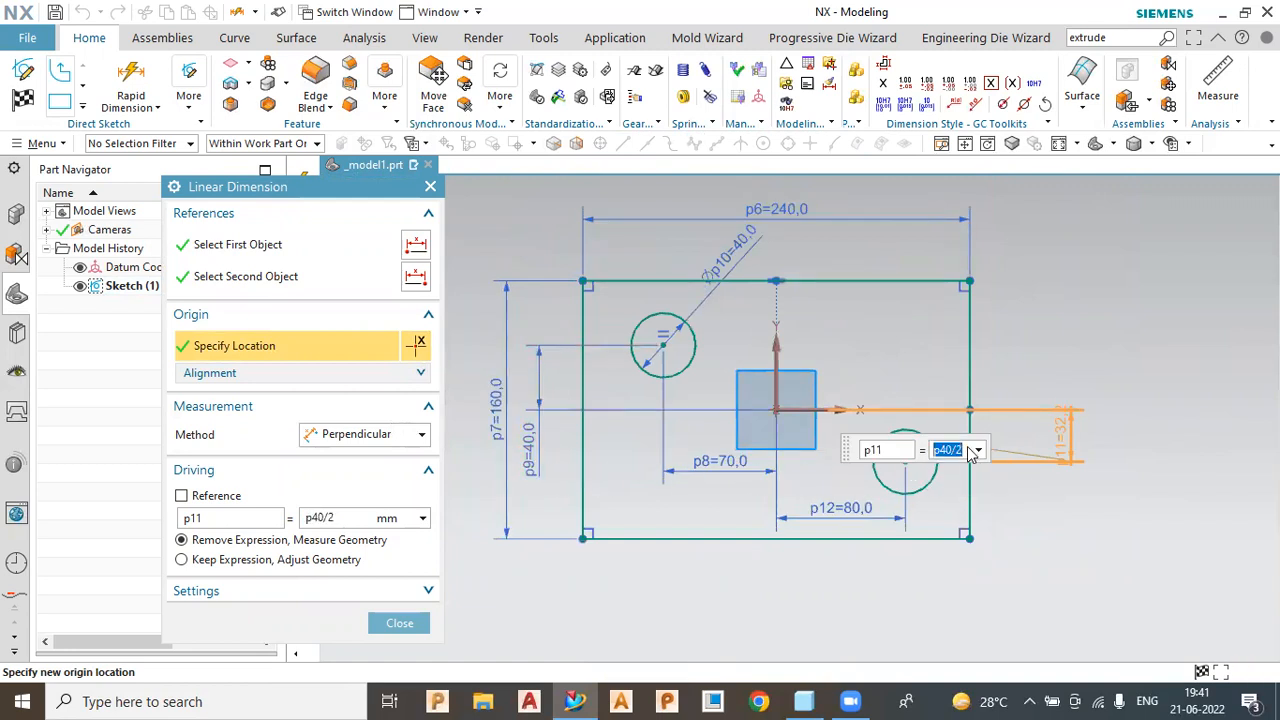
{"action": "type", "text": "p"}
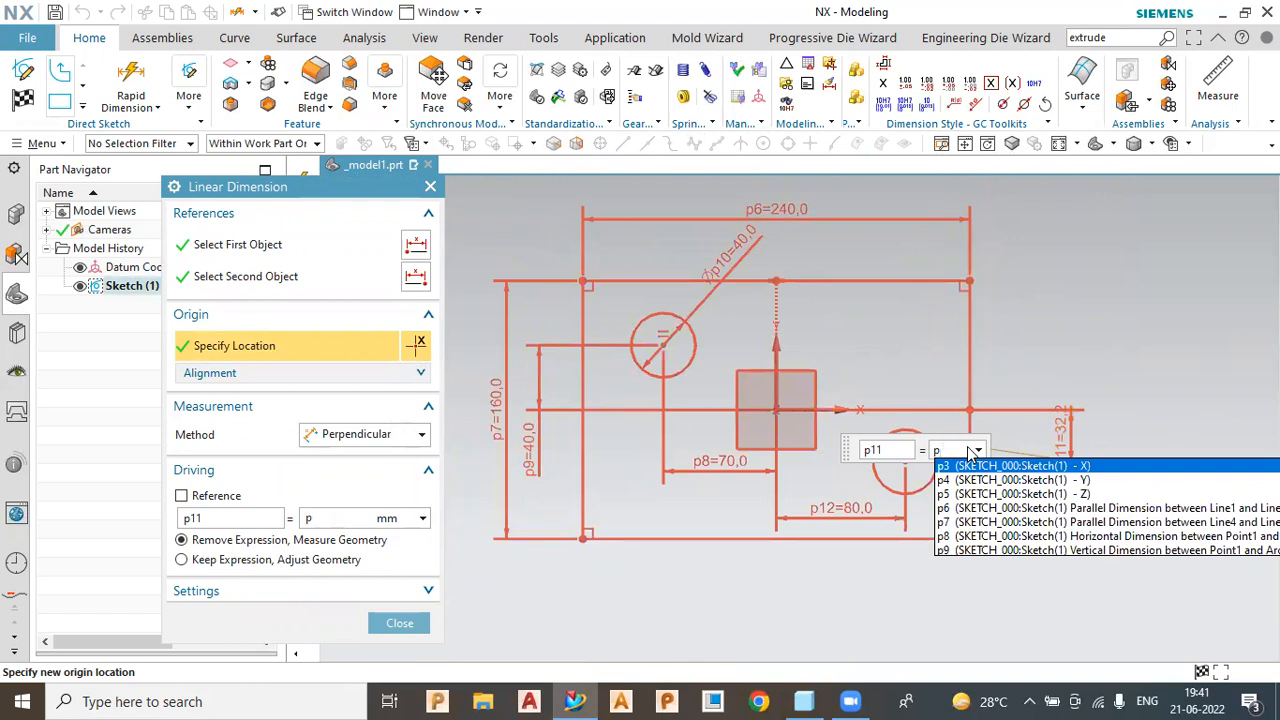
{"action": "type", "text": "9/2"}
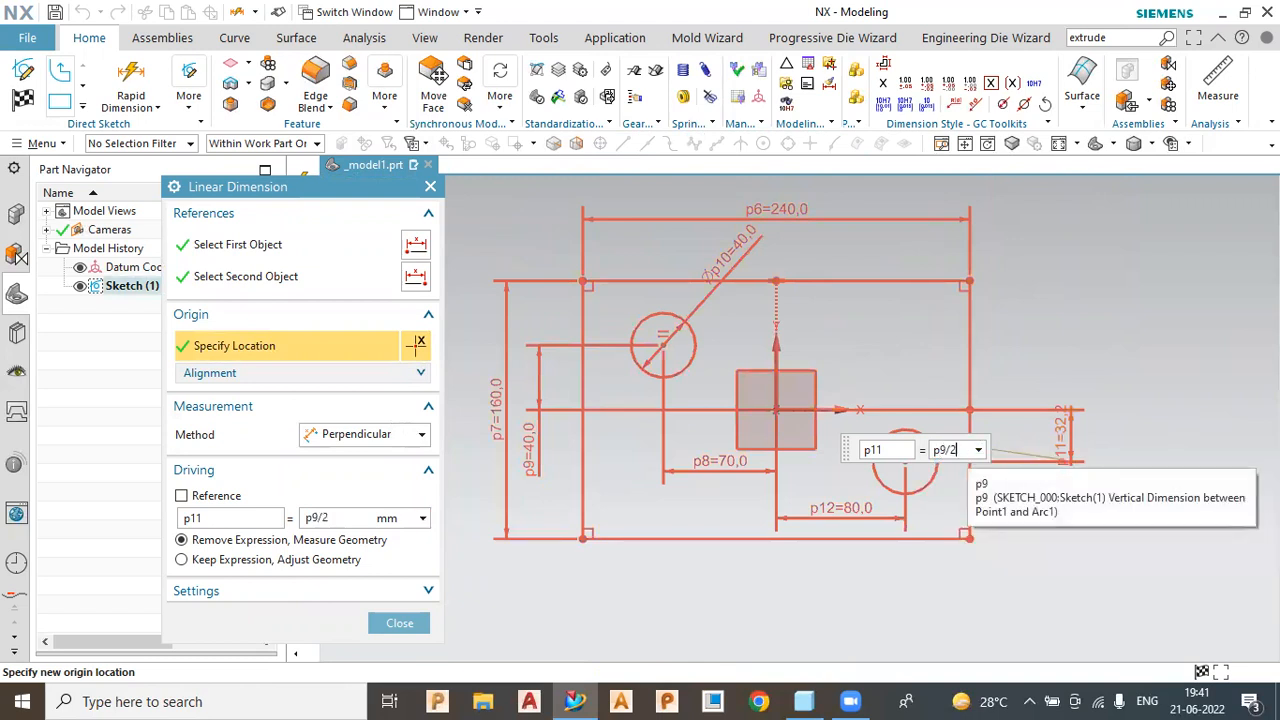
{"action": "key", "text": "Return"}
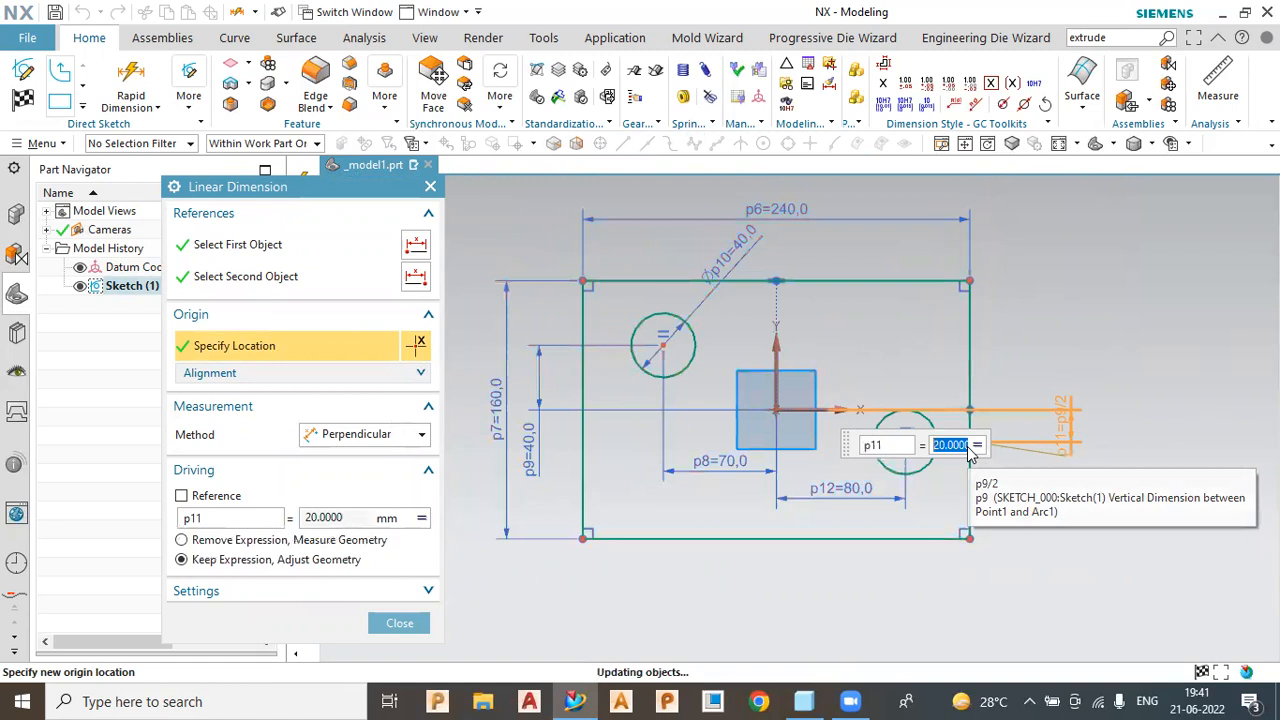
{"action": "left_click", "coordinate": [399, 623]}
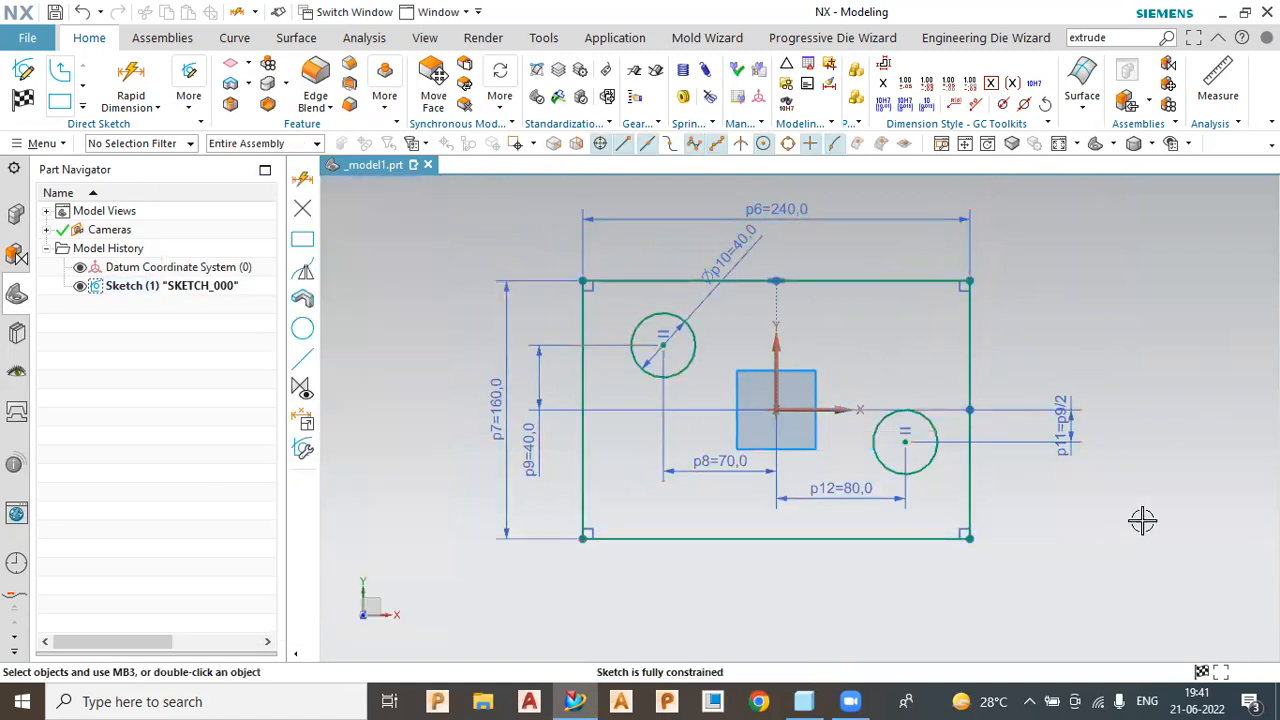
Reposition the second circle's vertical dimension closer to the rectangle with its text above the X axis, and finish the sketch
{"action": "left_click_drag", "start_coordinate": [1049, 382], "coordinate": [1015, 366]}
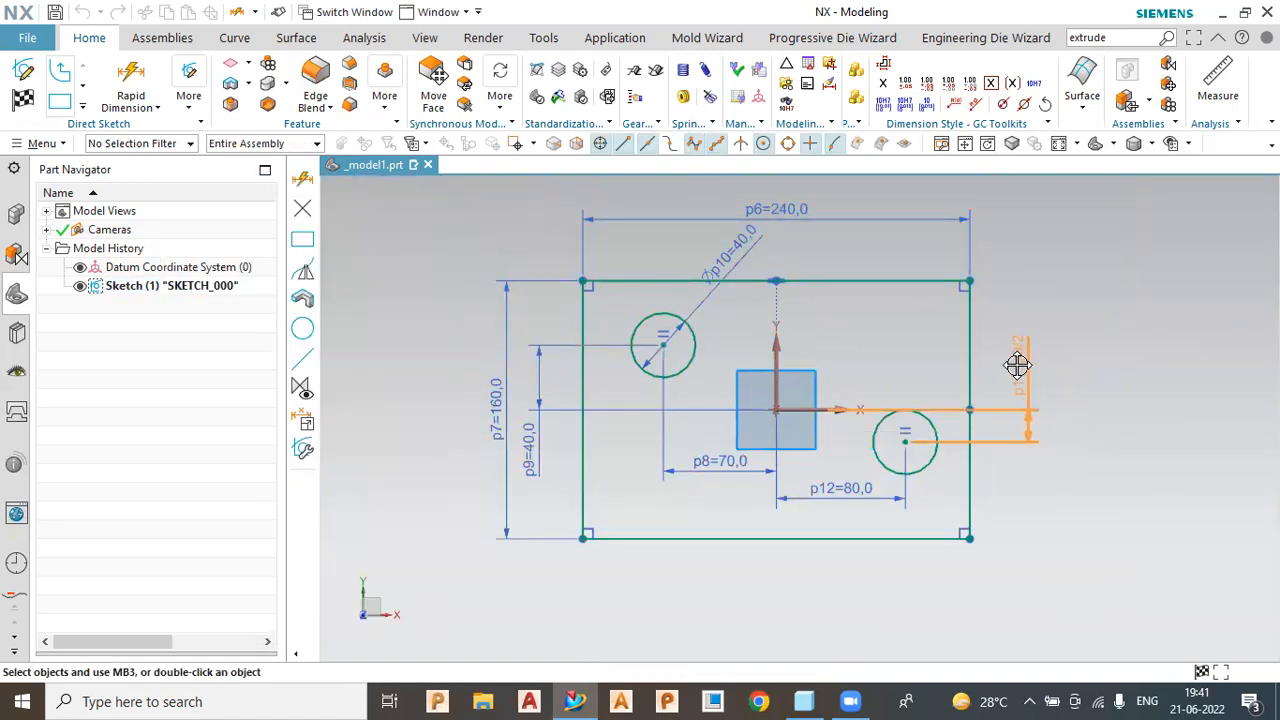
{"action": "left_click", "coordinate": [1032, 504]}
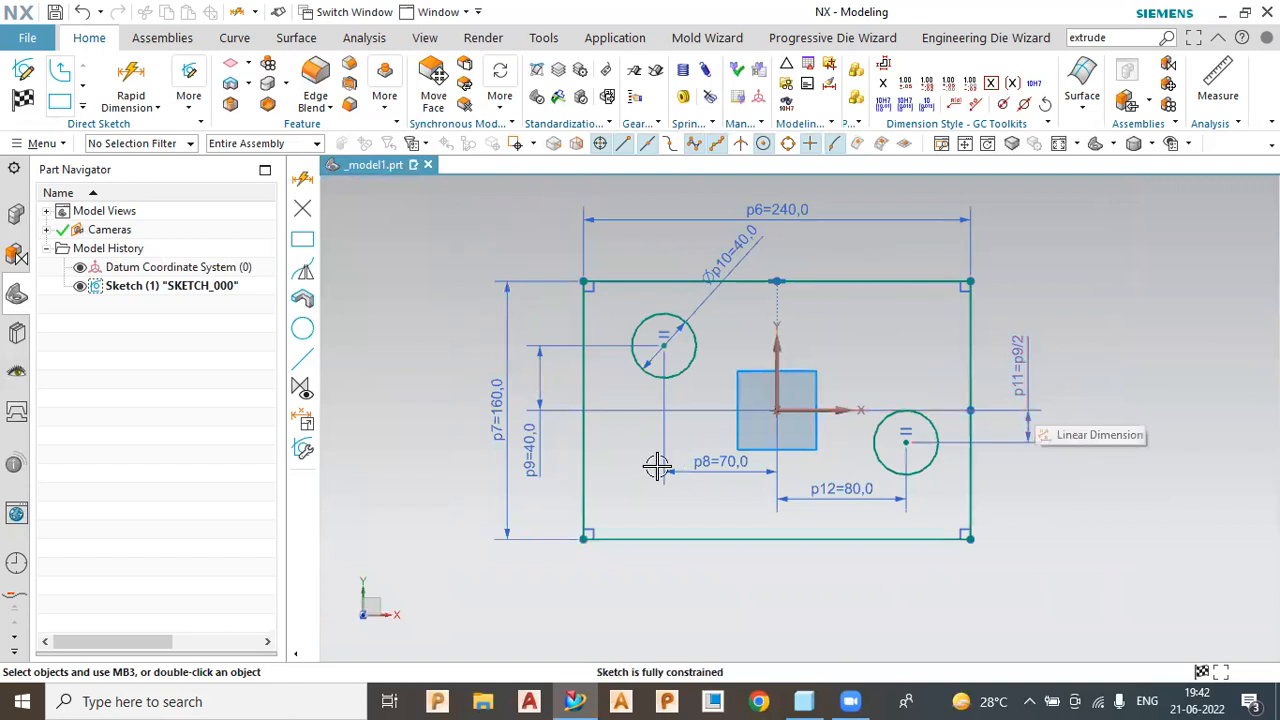
{"action": "left_click", "coordinate": [22, 100]}
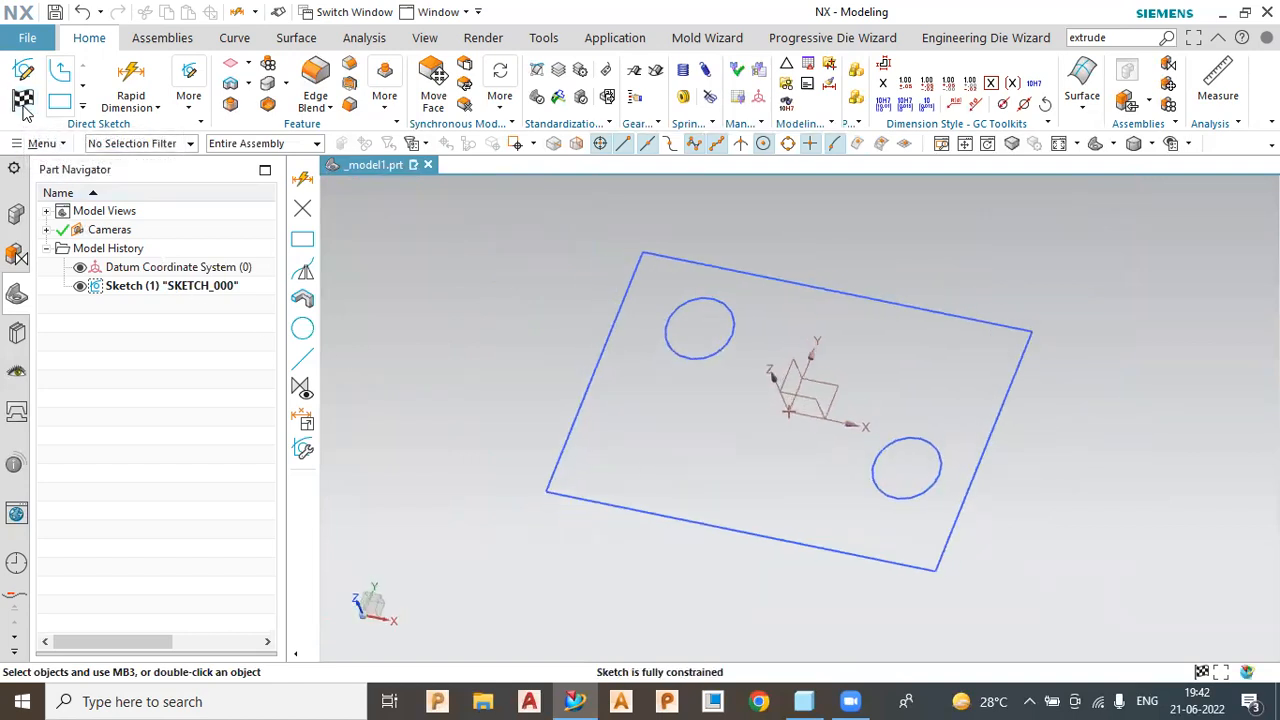
{"action": "left_click", "coordinate": [530, 282]}
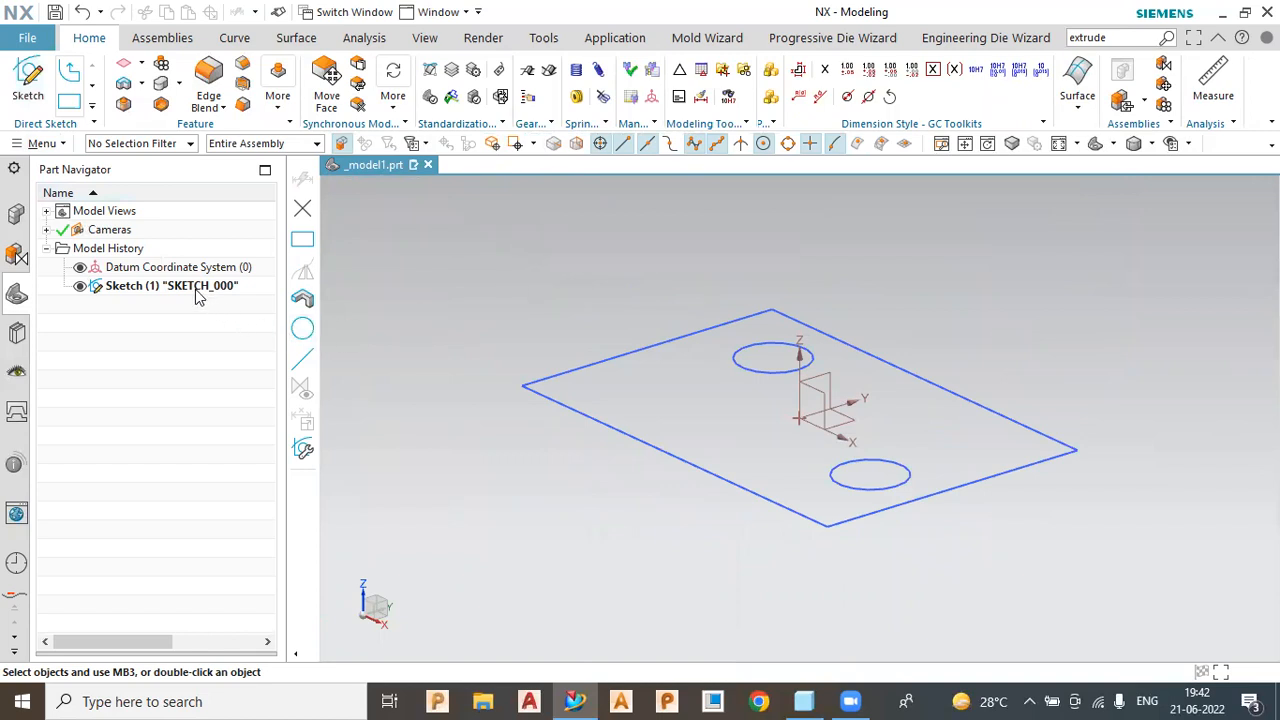
Reopen the rectangle sketch for editing and exit it again
{"action": "double_click", "coordinate": [591, 420]}
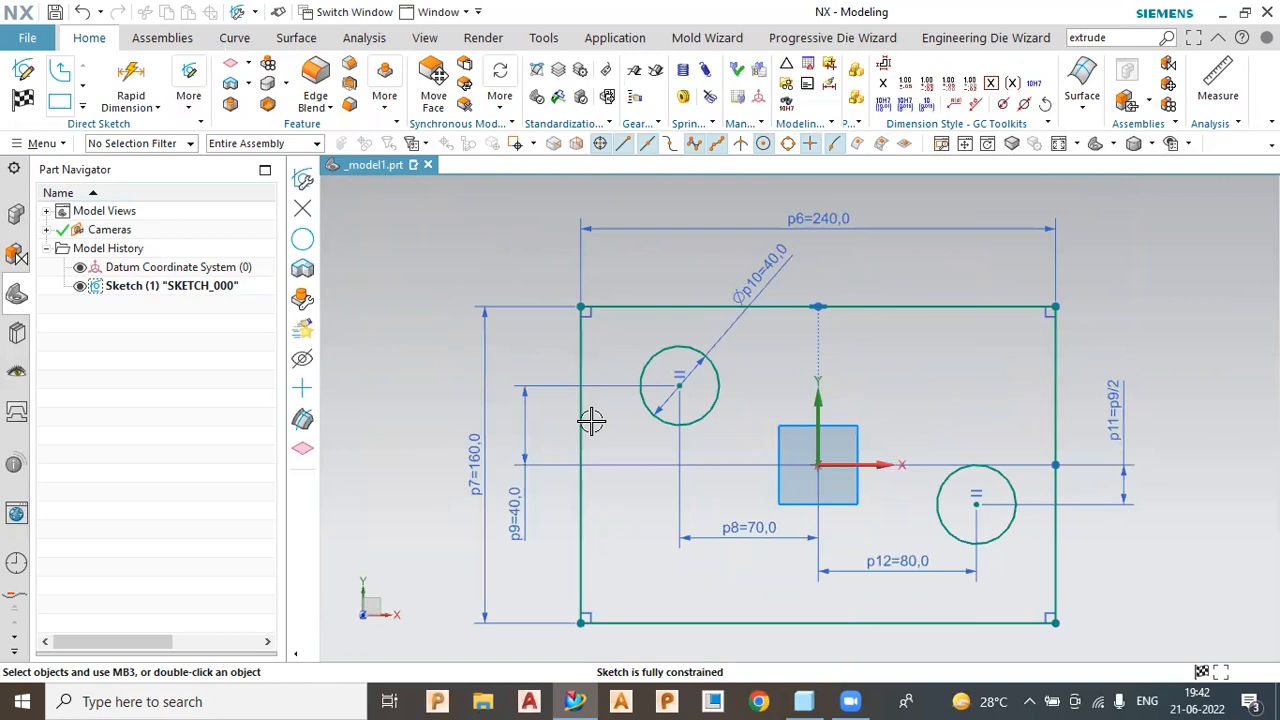
{"action": "left_click", "coordinate": [20, 100]}
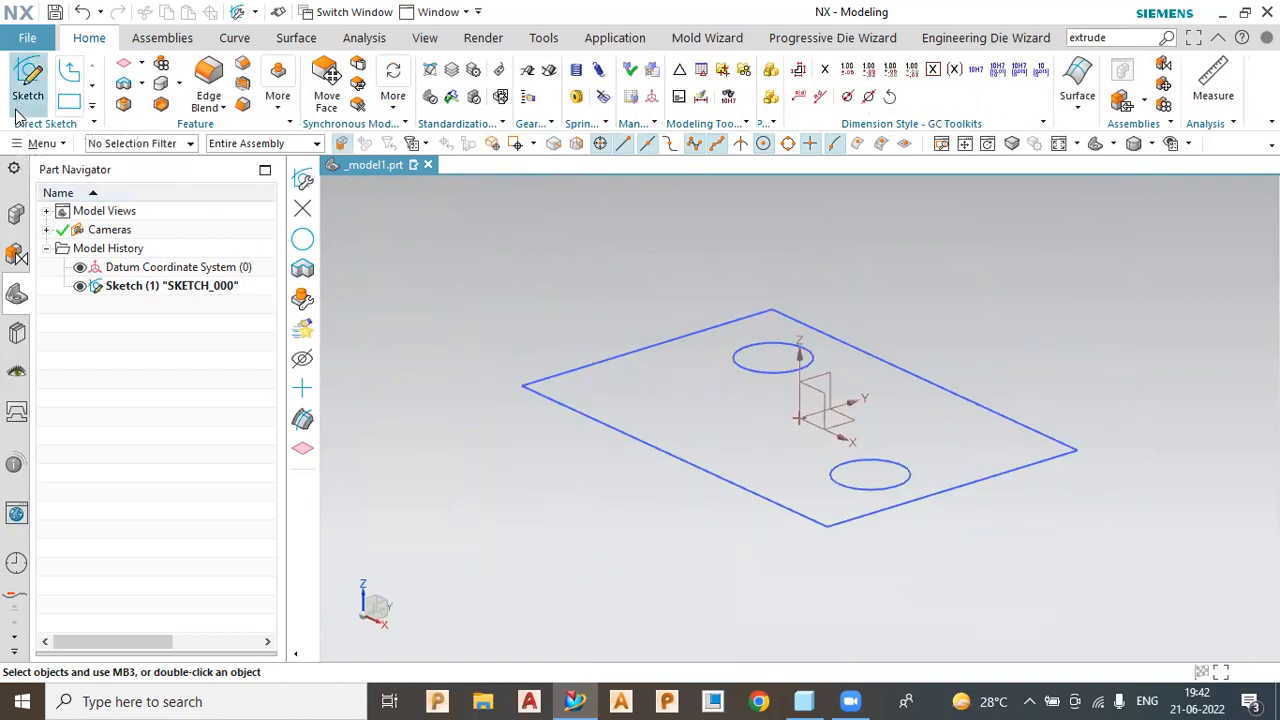
Reopen the rectangle sketch and draw a line about 210 mm long at about 38° from the rectangle's lower-right corner
{"action": "left_click", "coordinate": [130, 287]}
{"action": "right_click", "coordinate": [130, 287]}
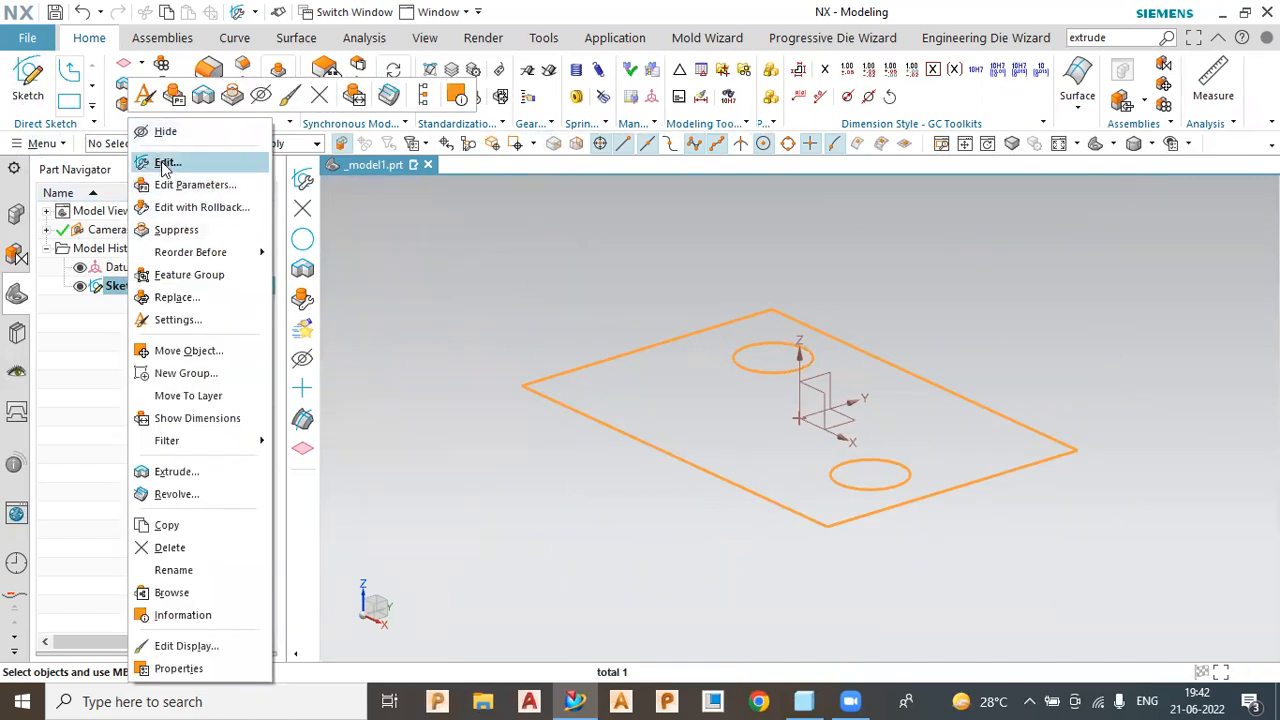
{"action": "left_click", "coordinate": [166, 164]}
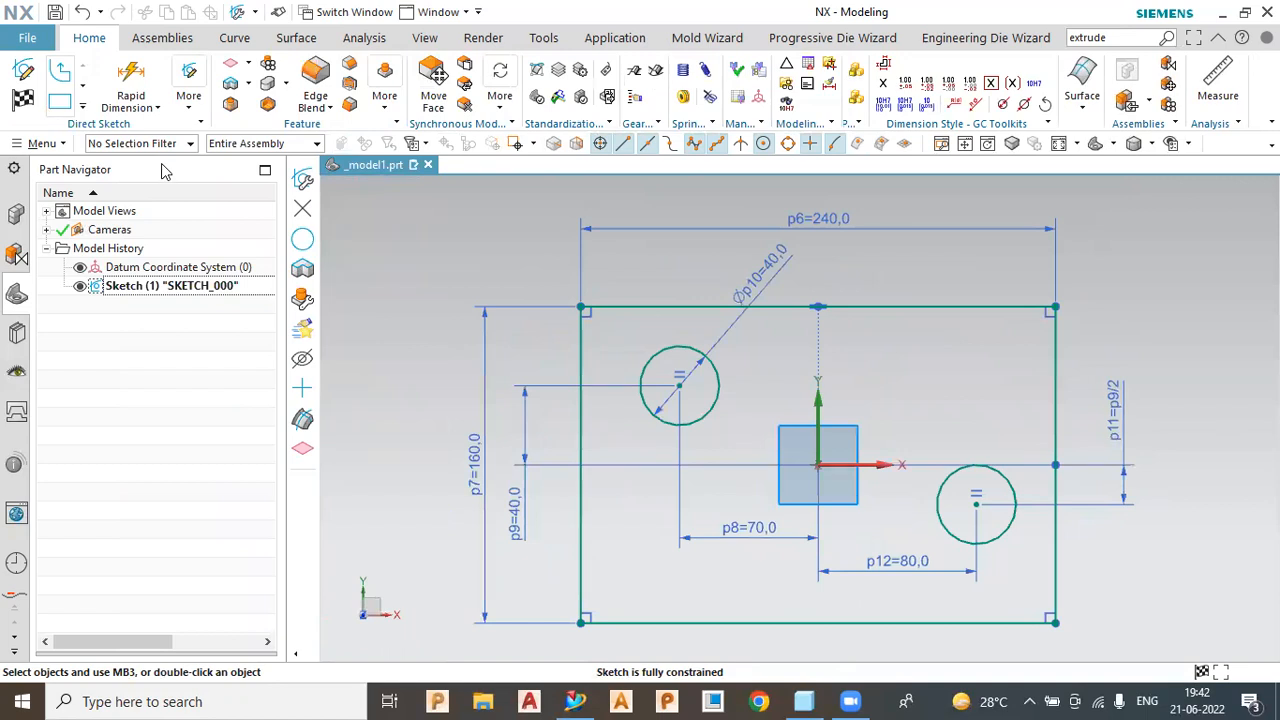
{"action": "scroll", "coordinate": [777, 297], "scroll_direction": "up", "scroll_amount": 2}
{"action": "scroll", "coordinate": [606, 286], "scroll_direction": "down", "scroll_amount": 4}
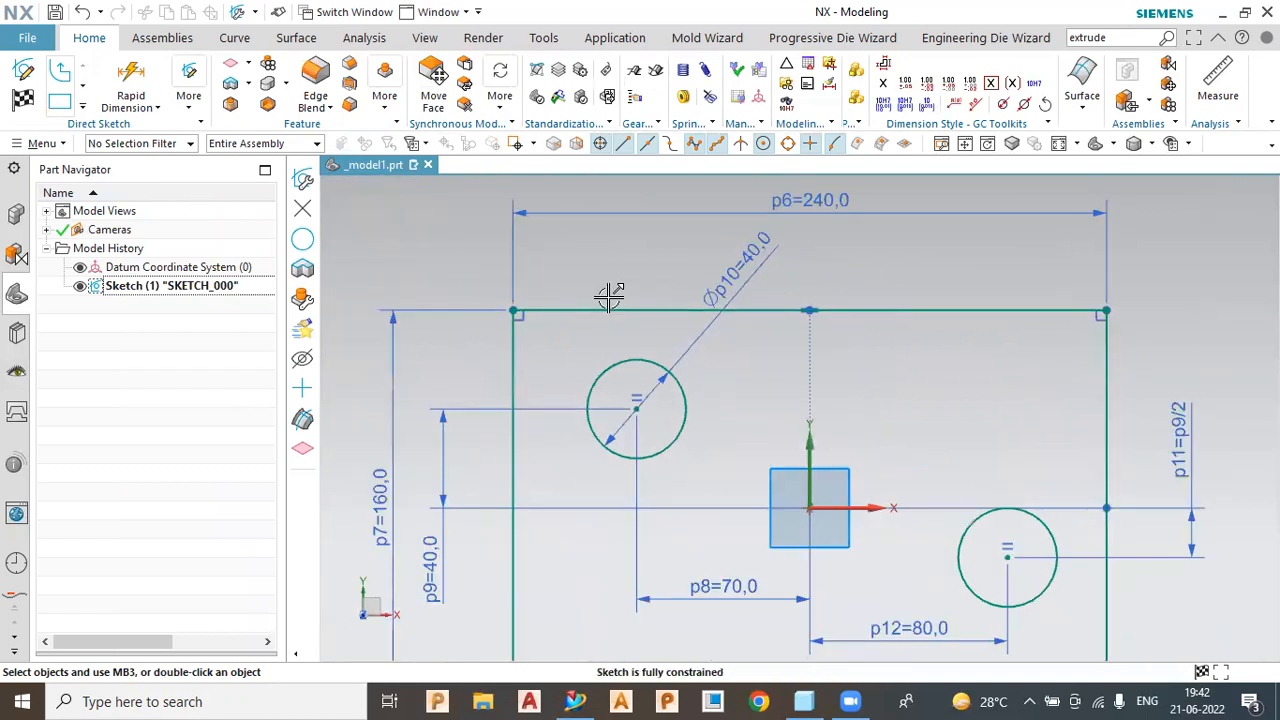
{"action": "left_click", "coordinate": [83, 106]}
{"action": "left_click", "coordinate": [117, 89]}
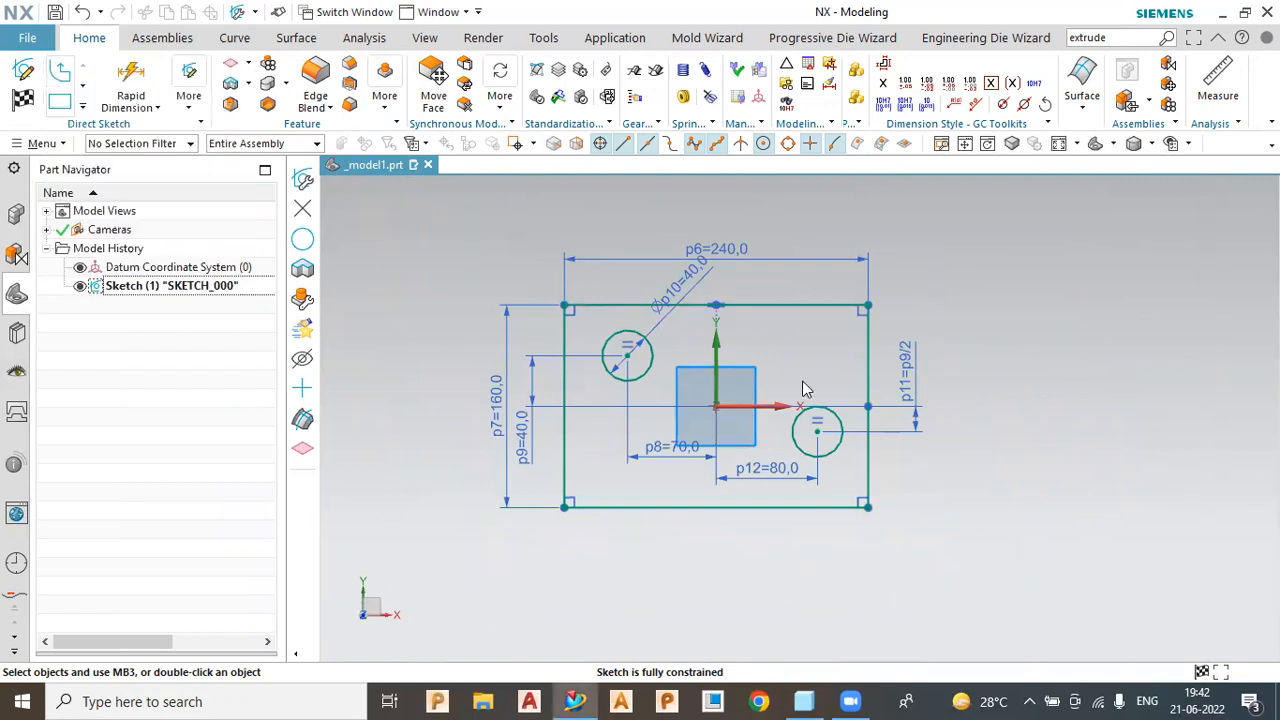
{"action": "left_click", "coordinate": [869, 507]}
{"action": "left_click", "coordinate": [1077, 346]}
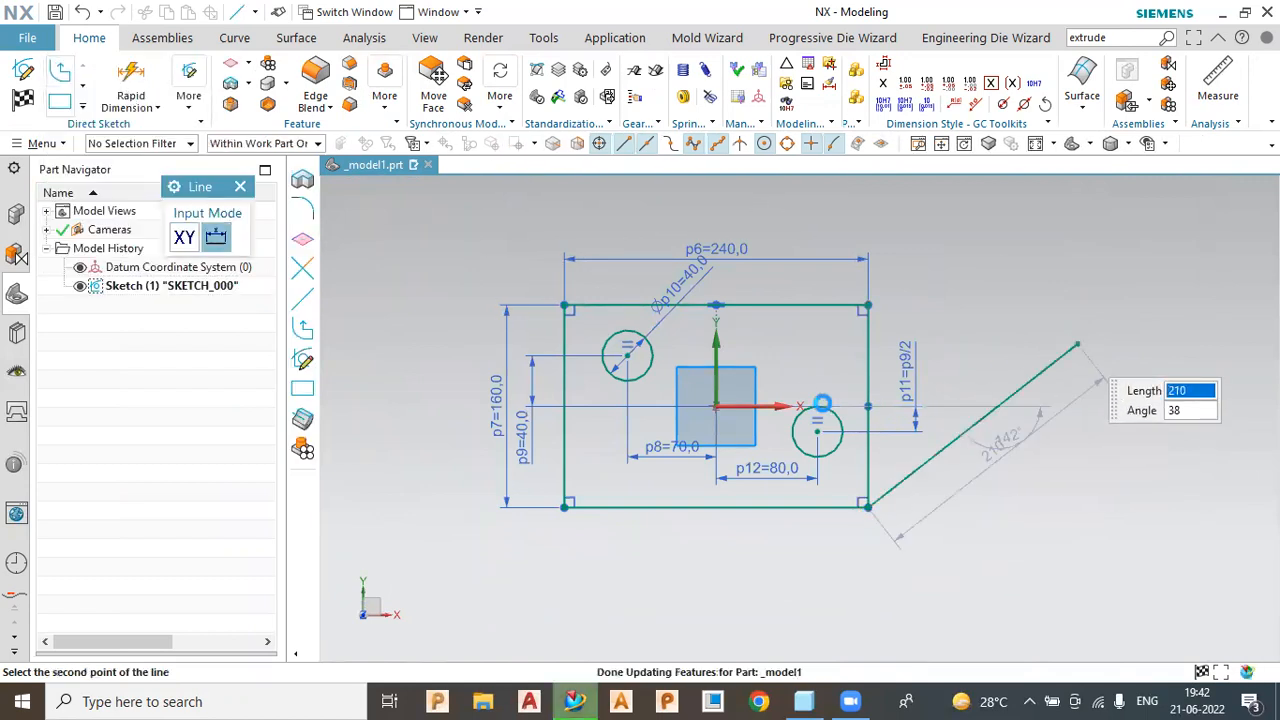
{"action": "left_click", "coordinate": [240, 186]}
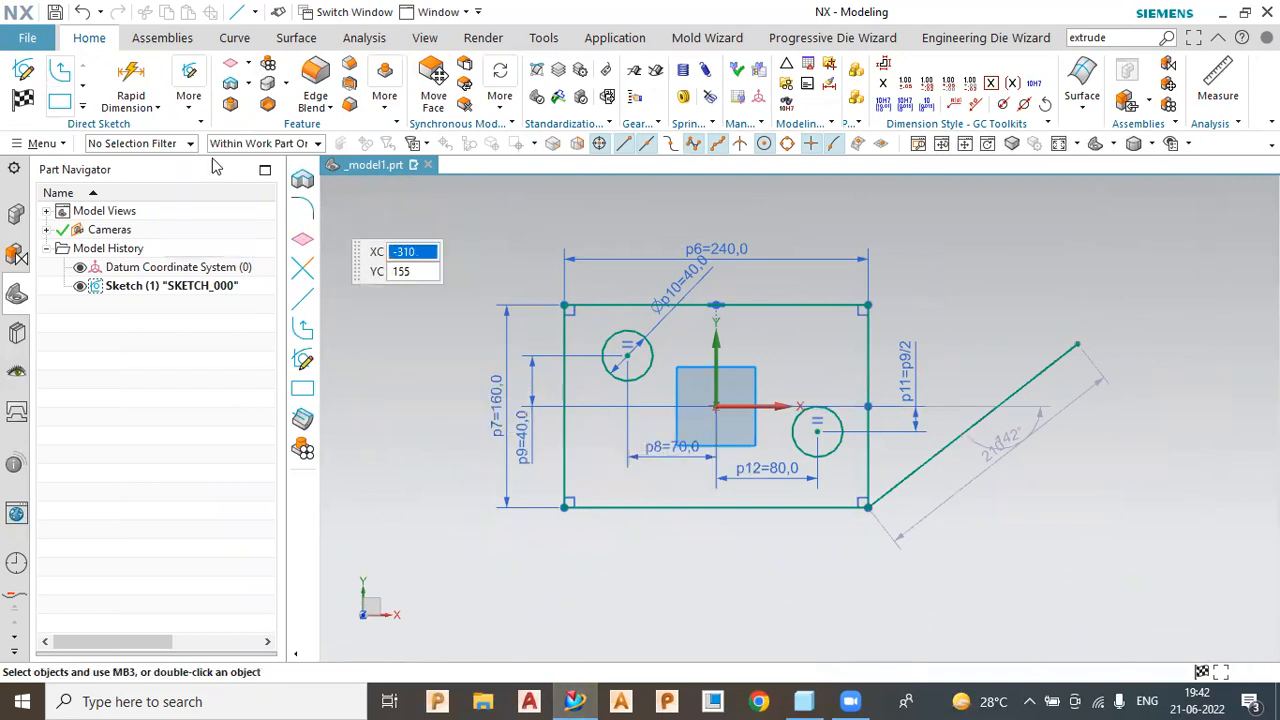
Add an angular dimension between the slanted line and the rectangle's right edge, placing it above the line
{"action": "left_click", "coordinate": [130, 80]}
{"action": "left_click", "coordinate": [934, 452]}
{"action": "left_click", "coordinate": [867, 457]}
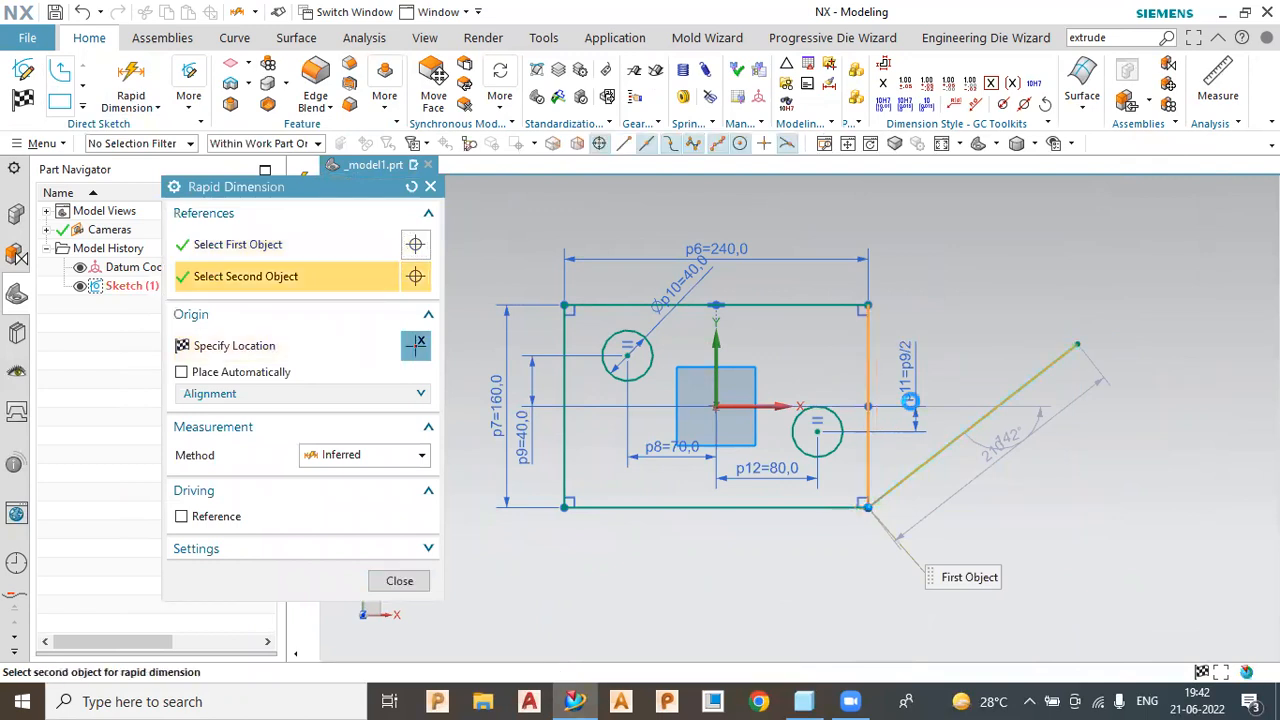
{"action": "left_click", "coordinate": [963, 306]}
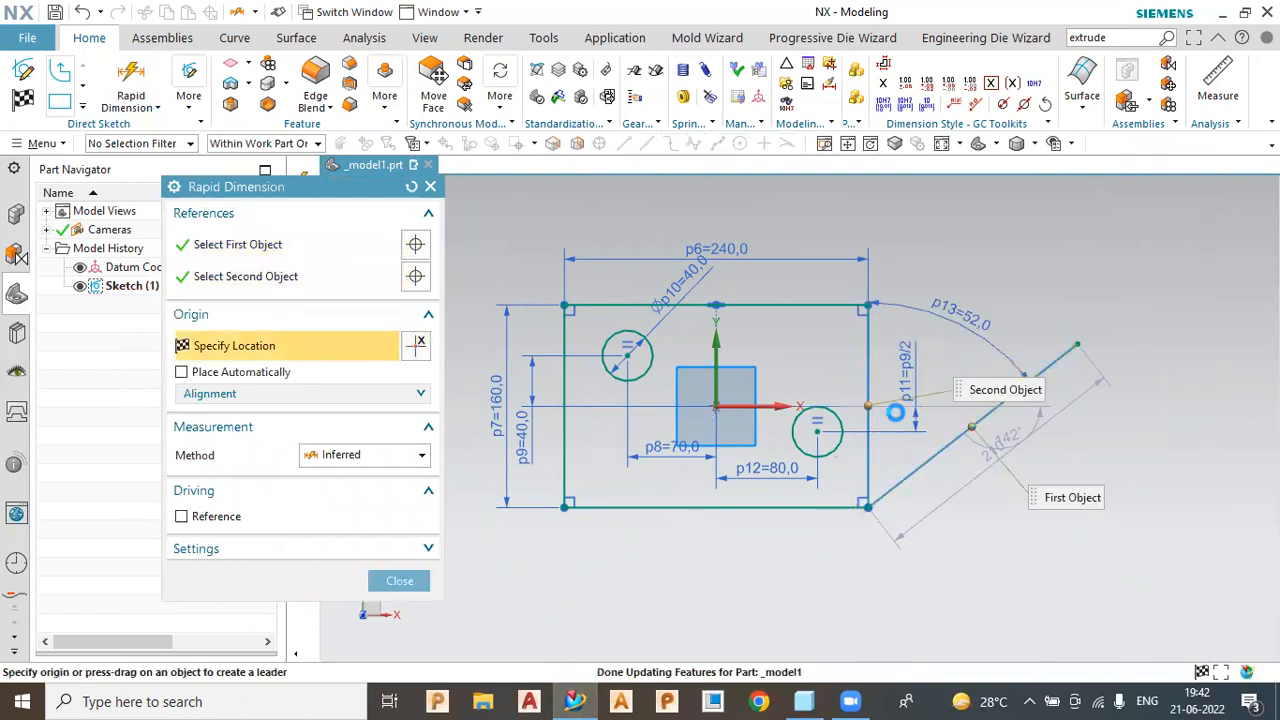
{"action": "left_click", "coordinate": [399, 580]}
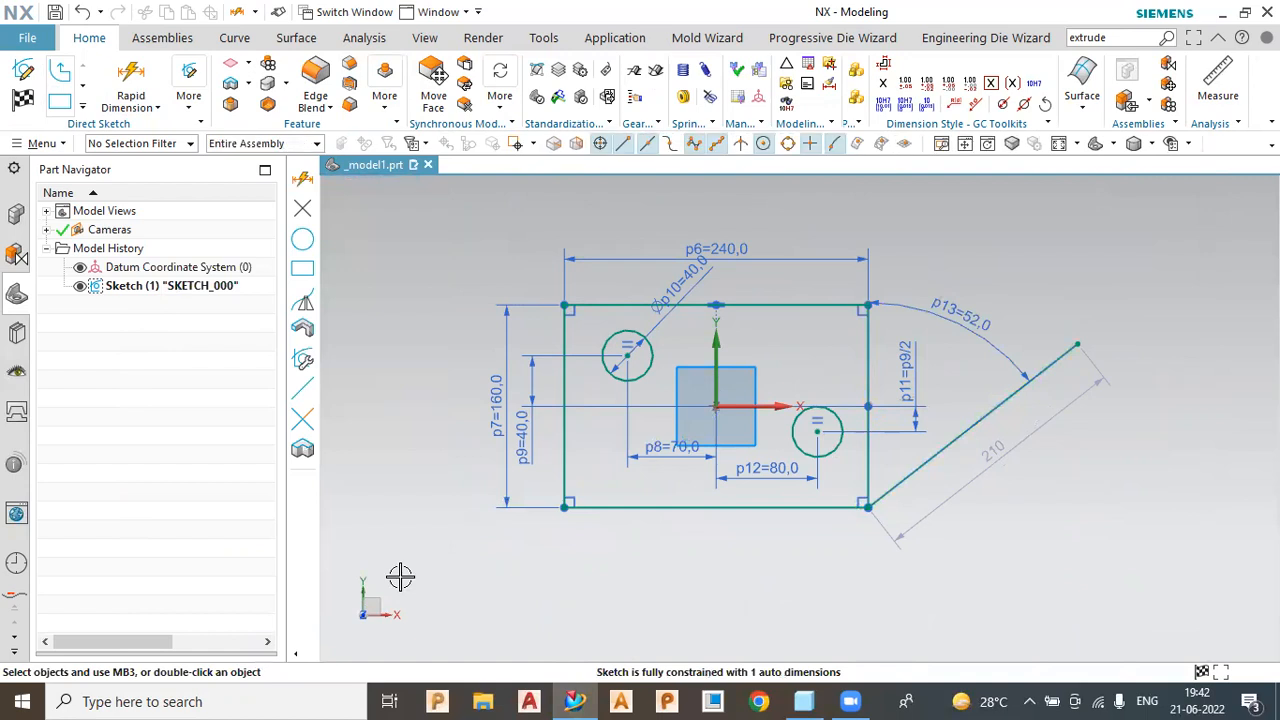
Apply an Equal Length constraint between the slanted line and the rectangle's right edge
{"action": "left_click", "coordinate": [916, 466]}
{"action": "left_click", "coordinate": [864, 452], "text": "ctrl"}
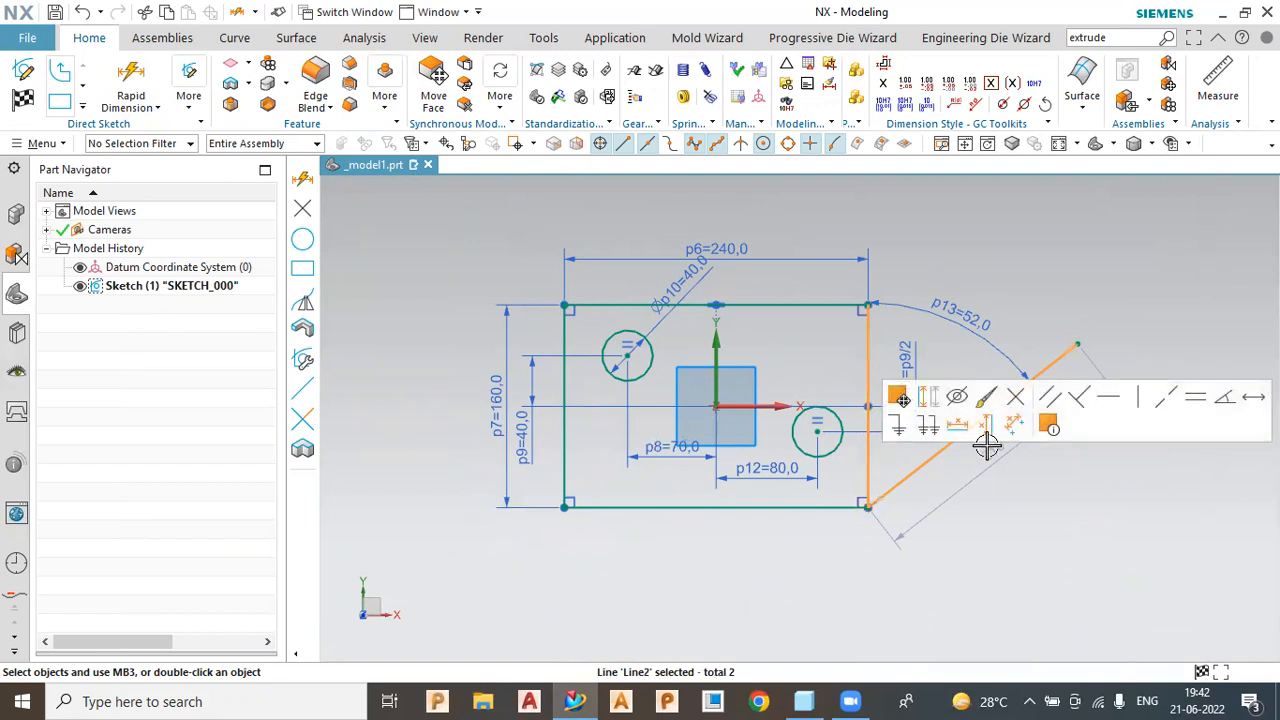
{"action": "left_click", "coordinate": [1177, 398]}
{"action": "left_click", "coordinate": [1120, 474]}
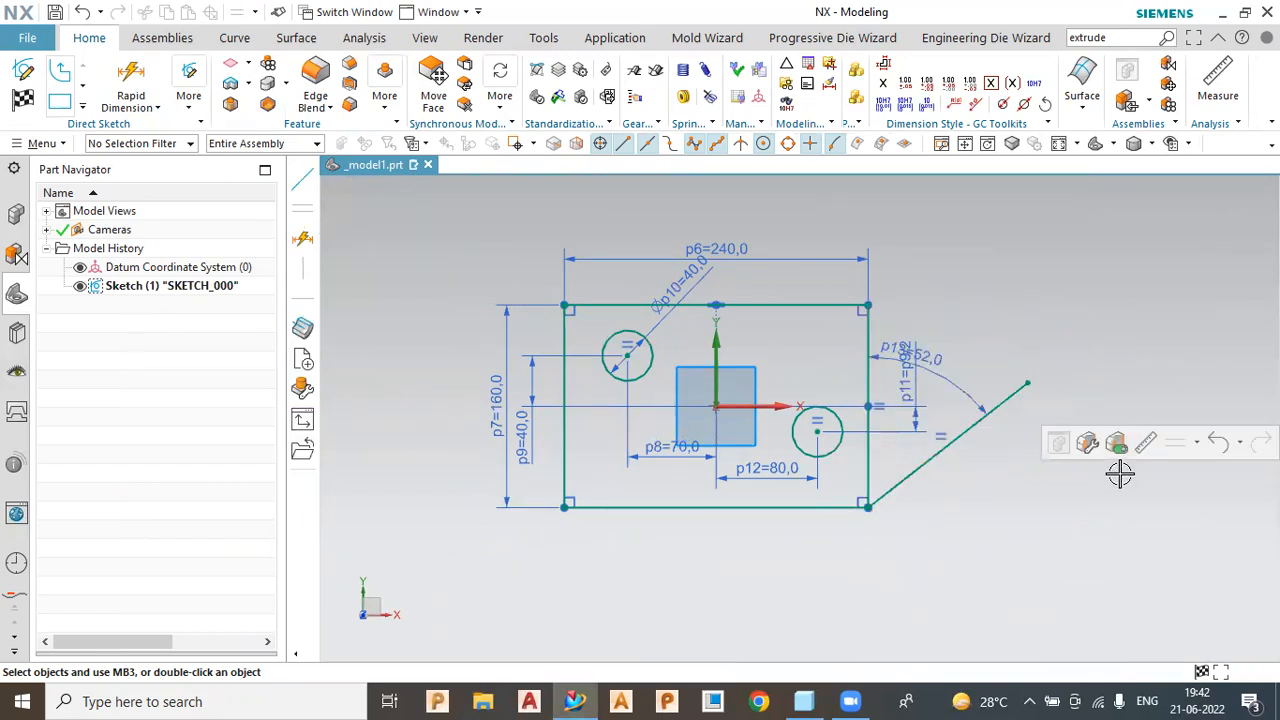
{"action": "left_click", "coordinate": [1118, 473]}
Turn off Continuous Auto Dimensioning and draw a circle about 27.5 mm in diameter centred at XC 50, YC 40
{"action": "left_click", "coordinate": [189, 90]}
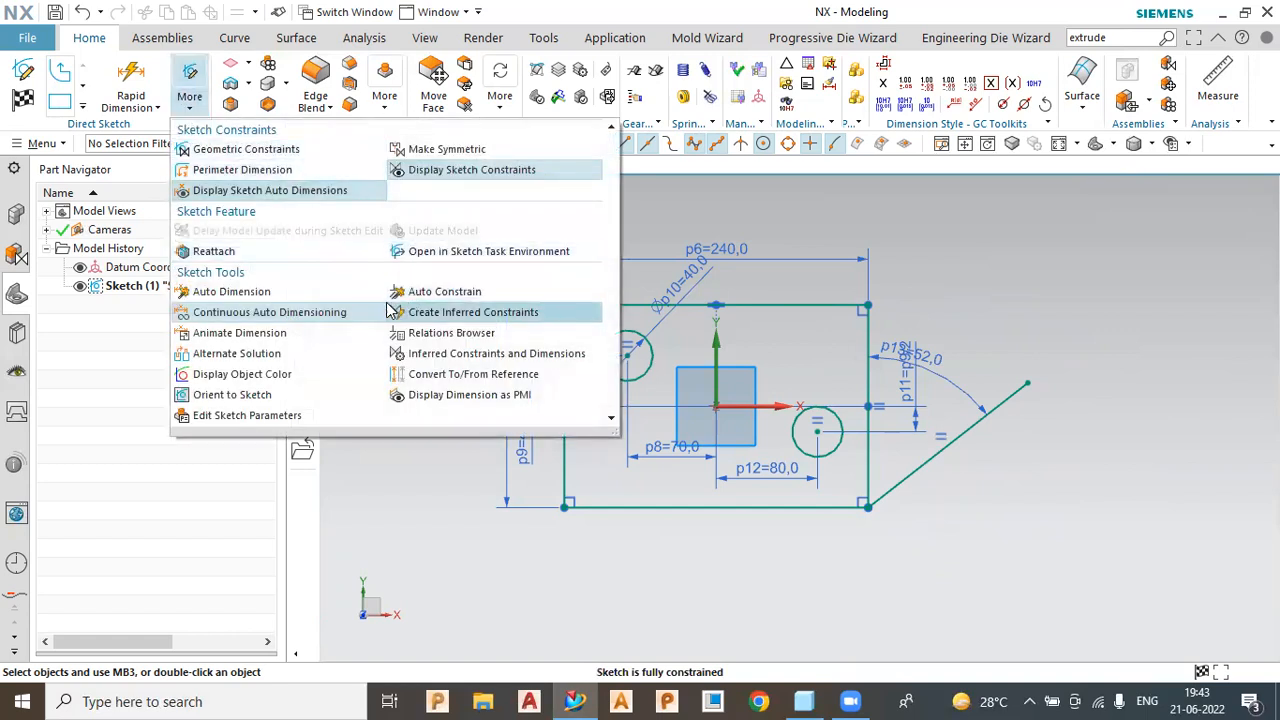
{"action": "left_click", "coordinate": [292, 322]}
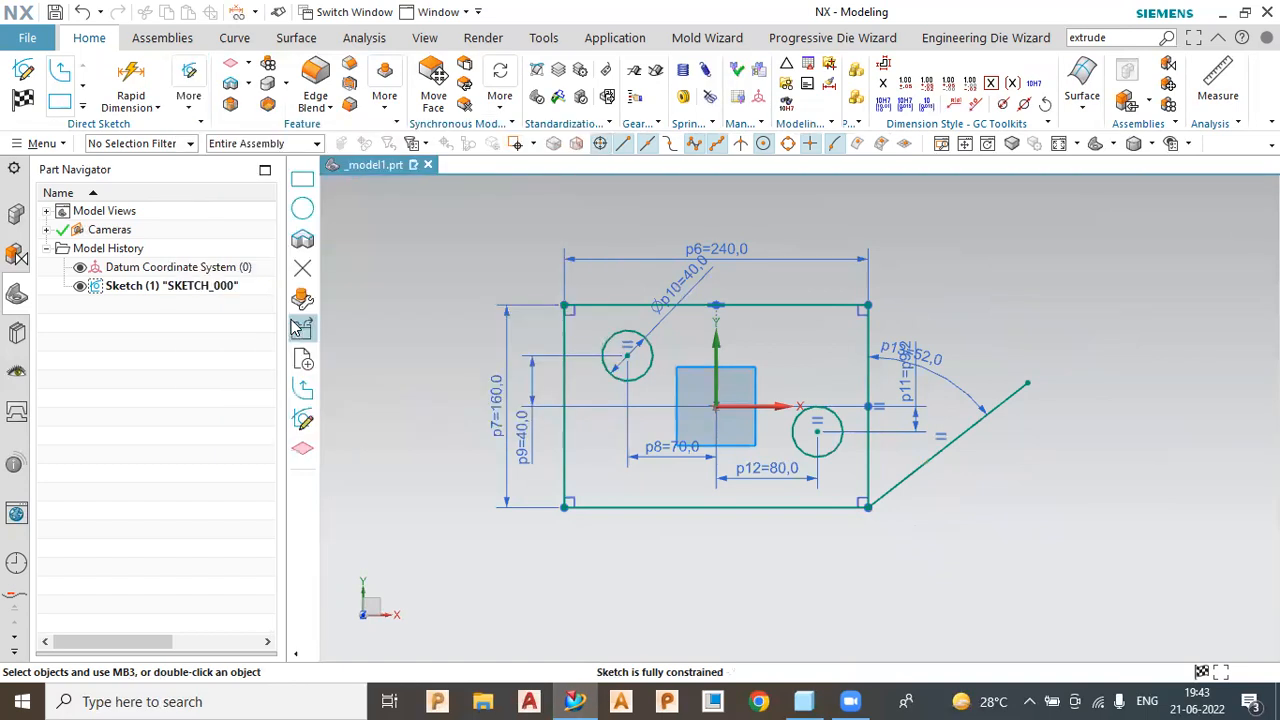
{"action": "left_click", "coordinate": [302, 208]}
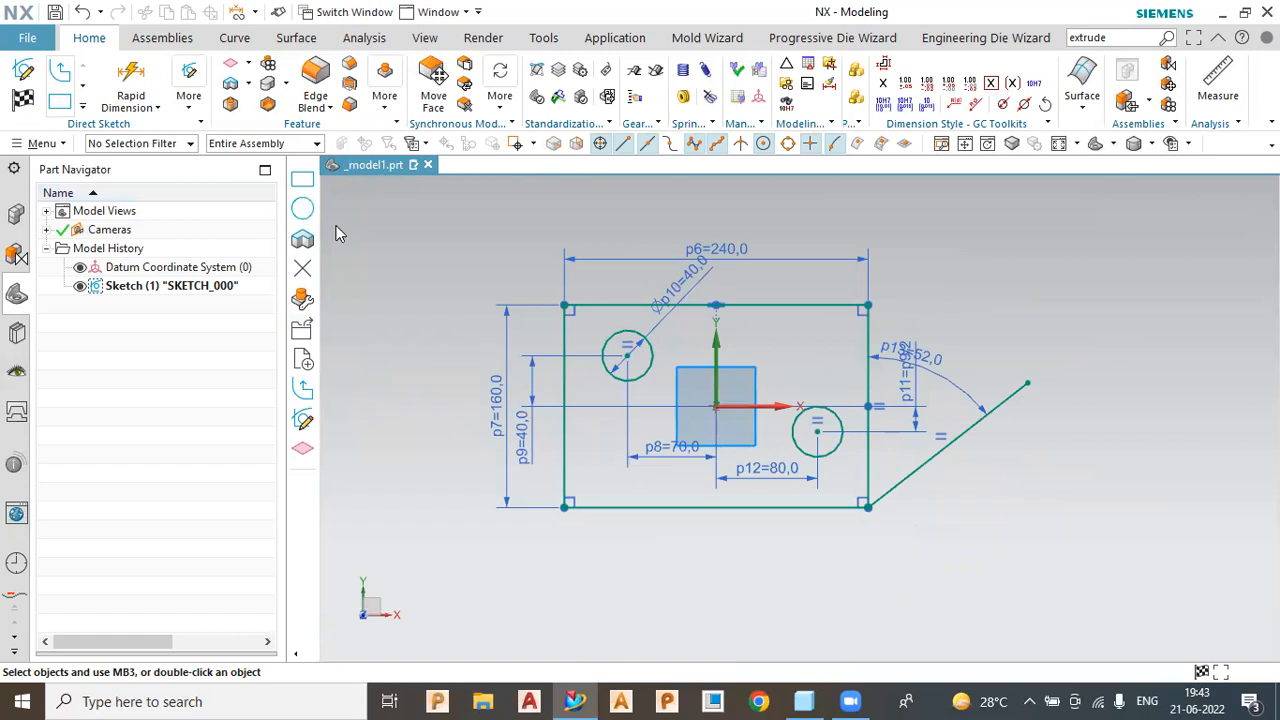
{"action": "left_click", "coordinate": [779, 356]}
{"action": "left_click", "coordinate": [779, 371]}
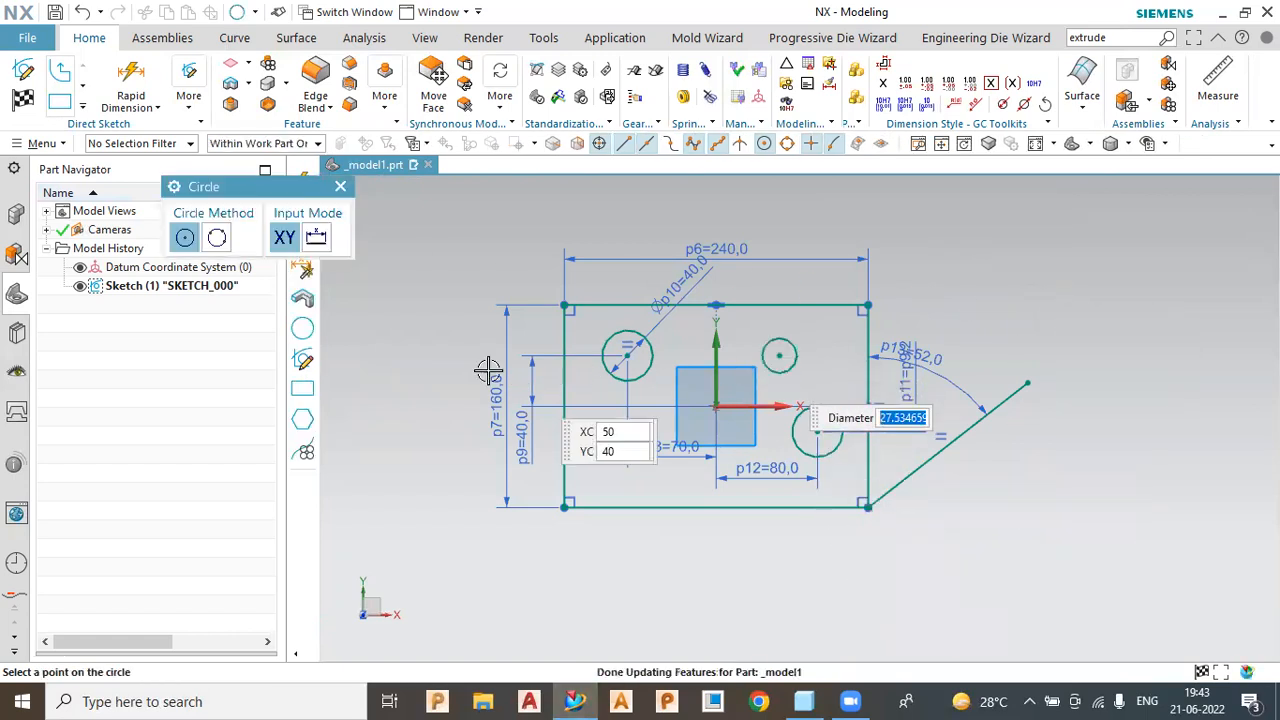
{"action": "left_click", "coordinate": [340, 188]}
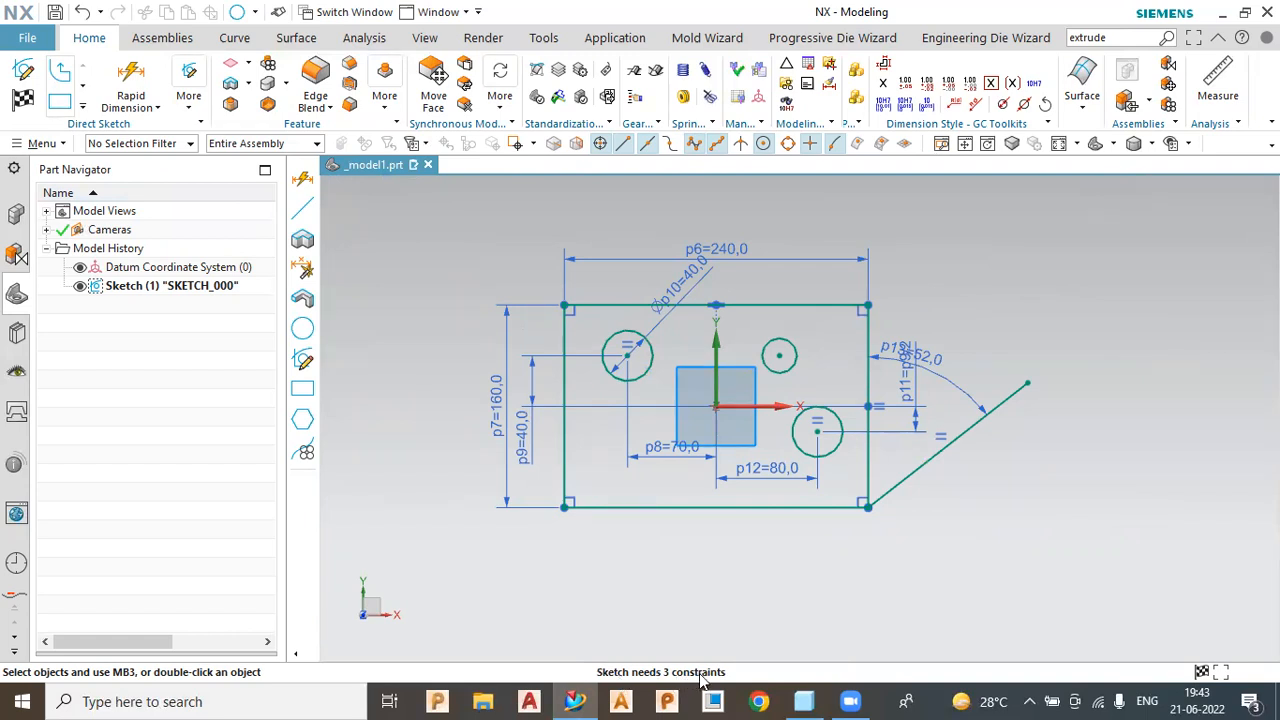
Examine the degree-of-freedom arrows on the new circle with Rapid Dimension active
{"action": "left_click", "coordinate": [189, 88]}
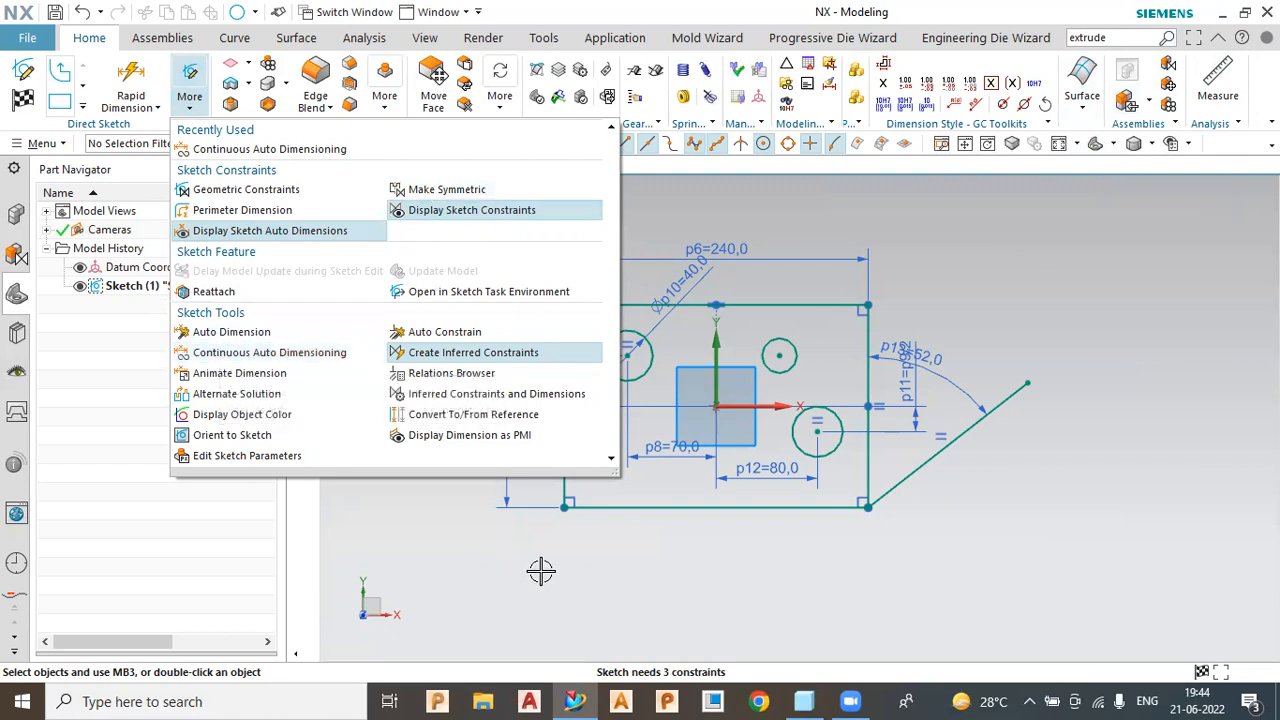
{"action": "left_click", "coordinate": [476, 527]}
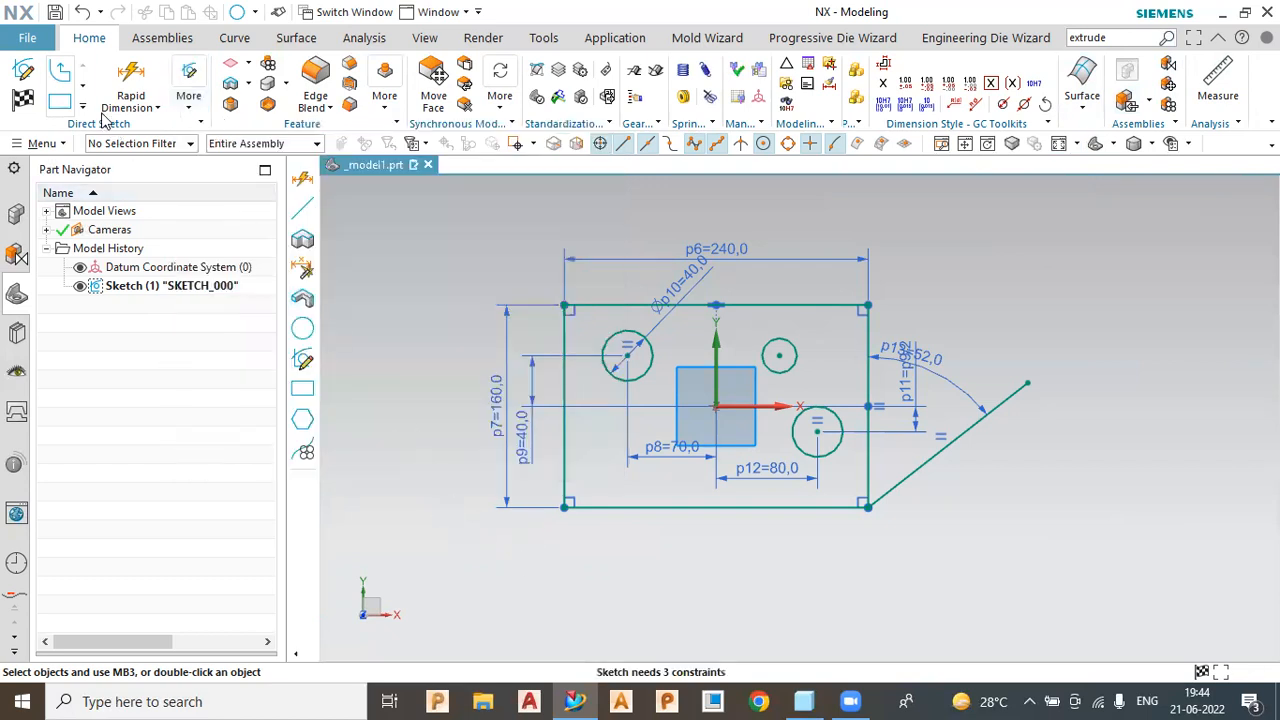
{"action": "left_click", "coordinate": [129, 78]}
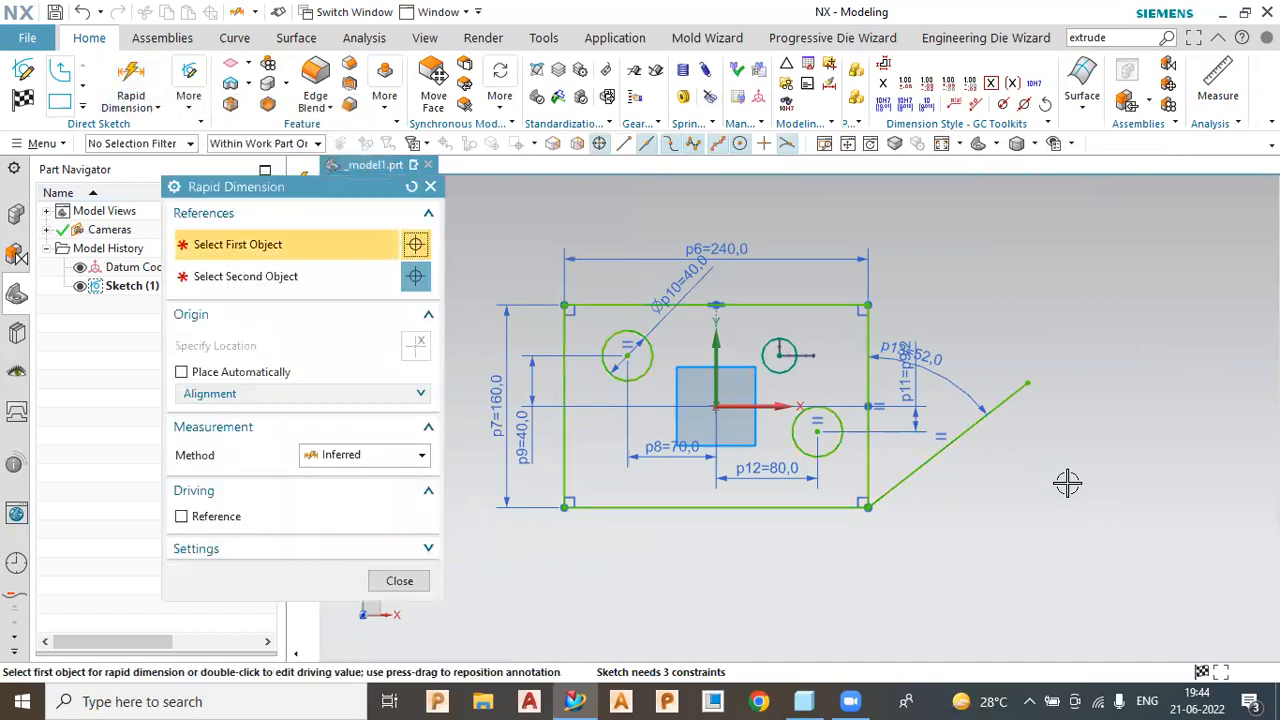
{"action": "scroll", "coordinate": [818, 364], "scroll_direction": "up", "scroll_amount": 4}
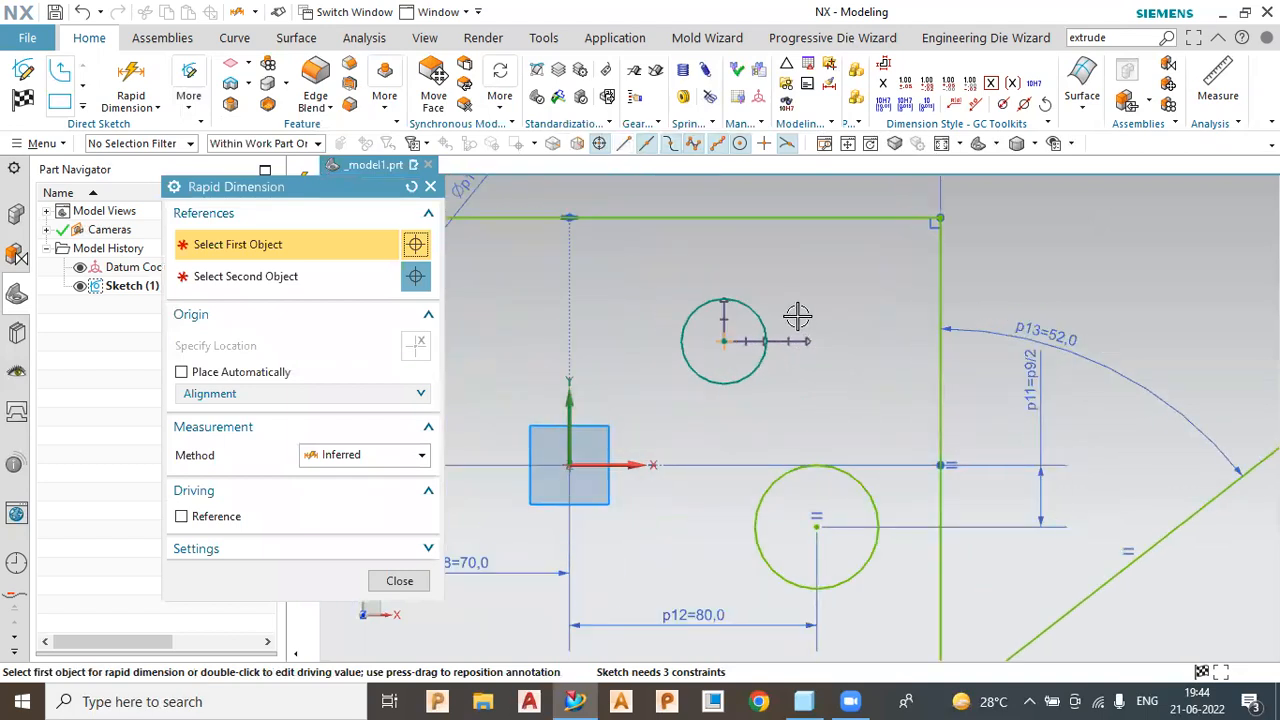
{"action": "scroll", "coordinate": [651, 294], "scroll_direction": "up", "scroll_amount": 4}
{"action": "scroll", "coordinate": [775, 337], "scroll_direction": "down", "scroll_amount": 1}
{"action": "scroll", "coordinate": [775, 337], "scroll_direction": "down", "scroll_amount": 1}
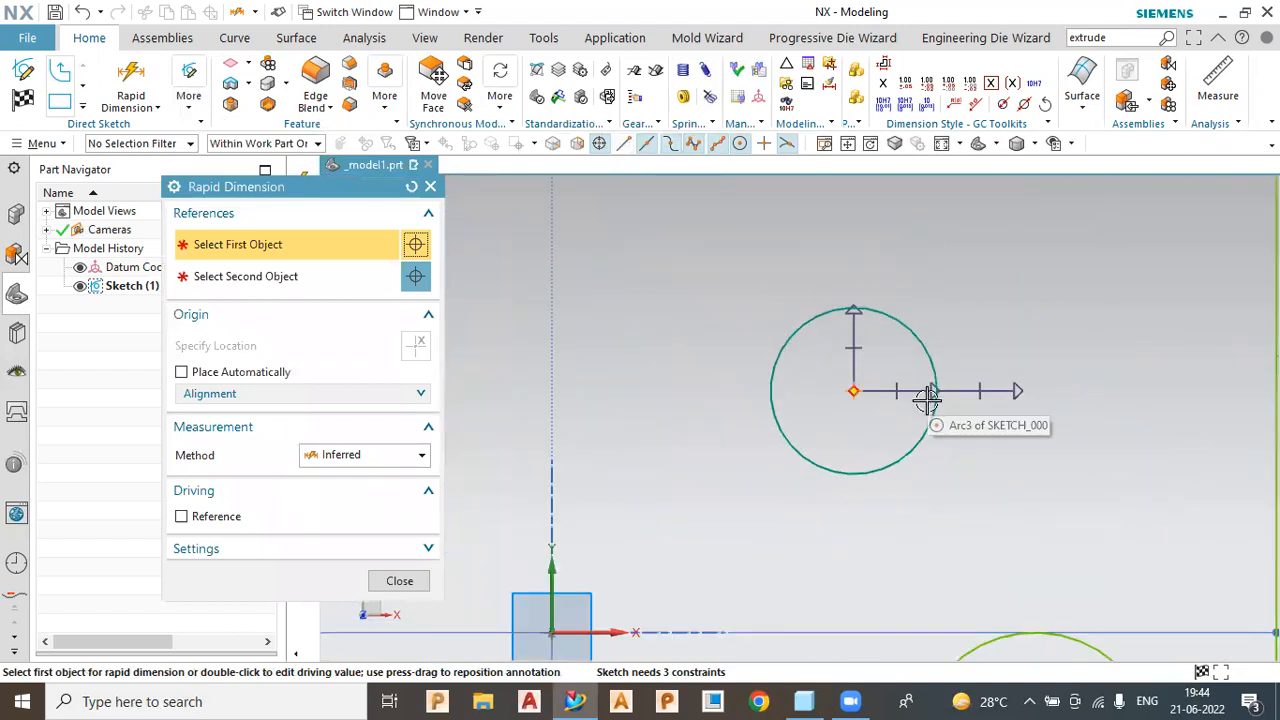
{"action": "scroll", "coordinate": [963, 429], "scroll_direction": "up", "scroll_amount": 5}
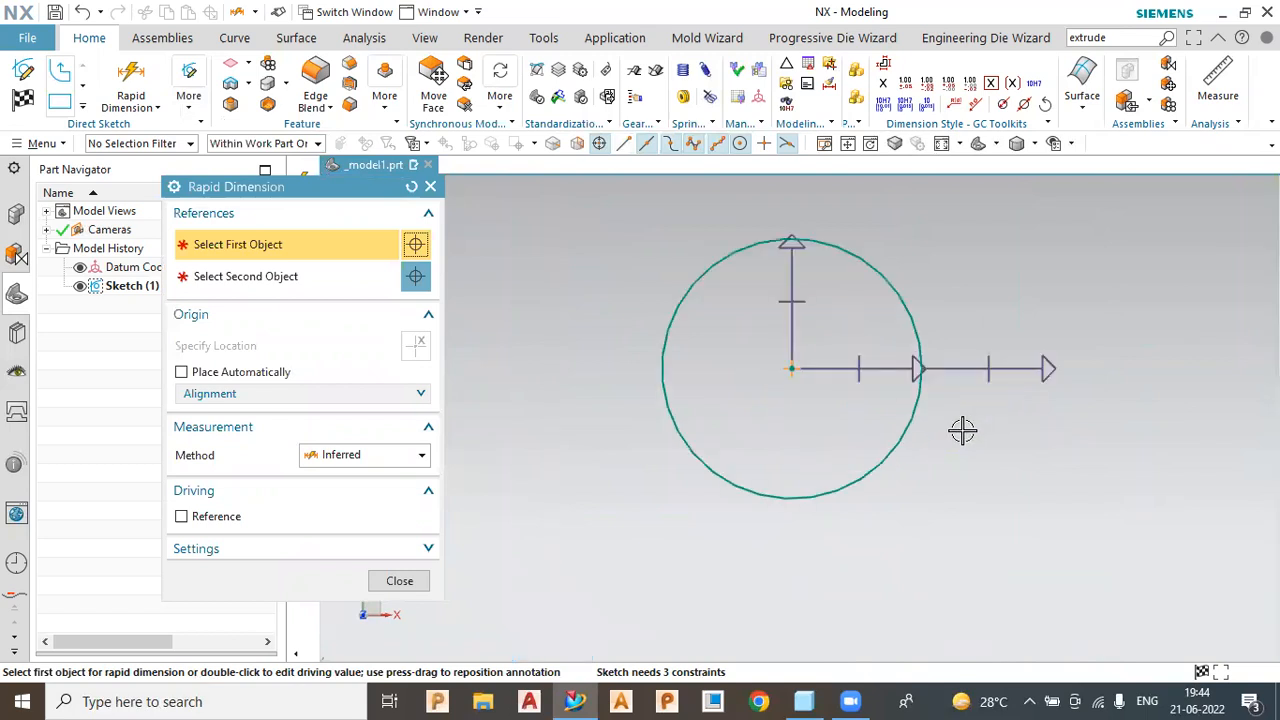
{"action": "scroll", "coordinate": [960, 460], "scroll_direction": "down", "scroll_amount": 4}
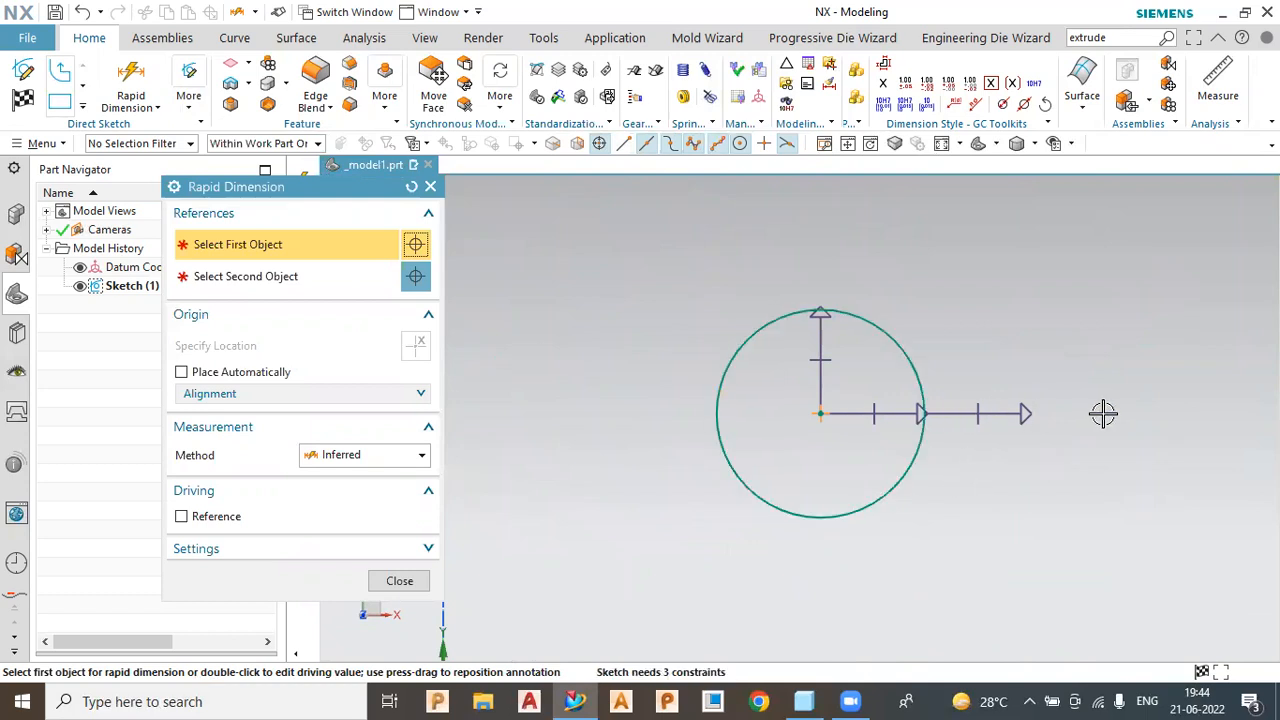
{"action": "scroll", "coordinate": [1080, 403], "scroll_direction": "down", "scroll_amount": 5}
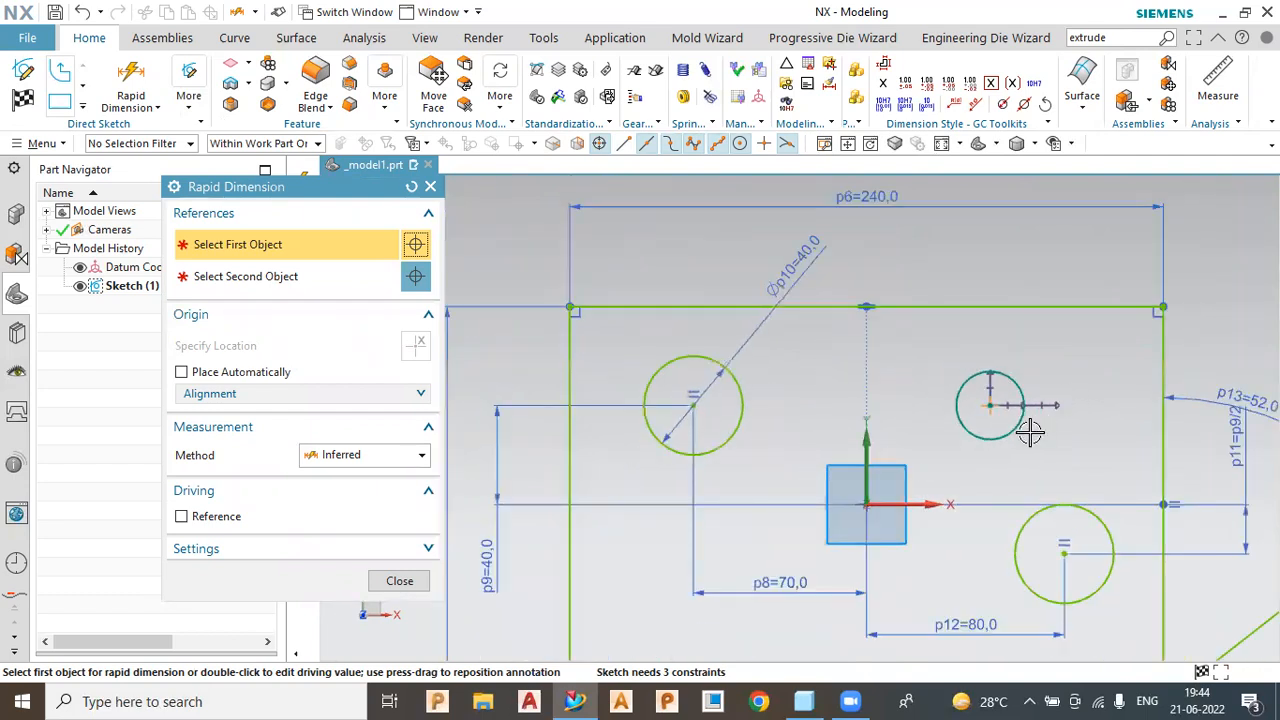
{"action": "scroll", "coordinate": [1030, 432], "scroll_direction": "up", "scroll_amount": 2}
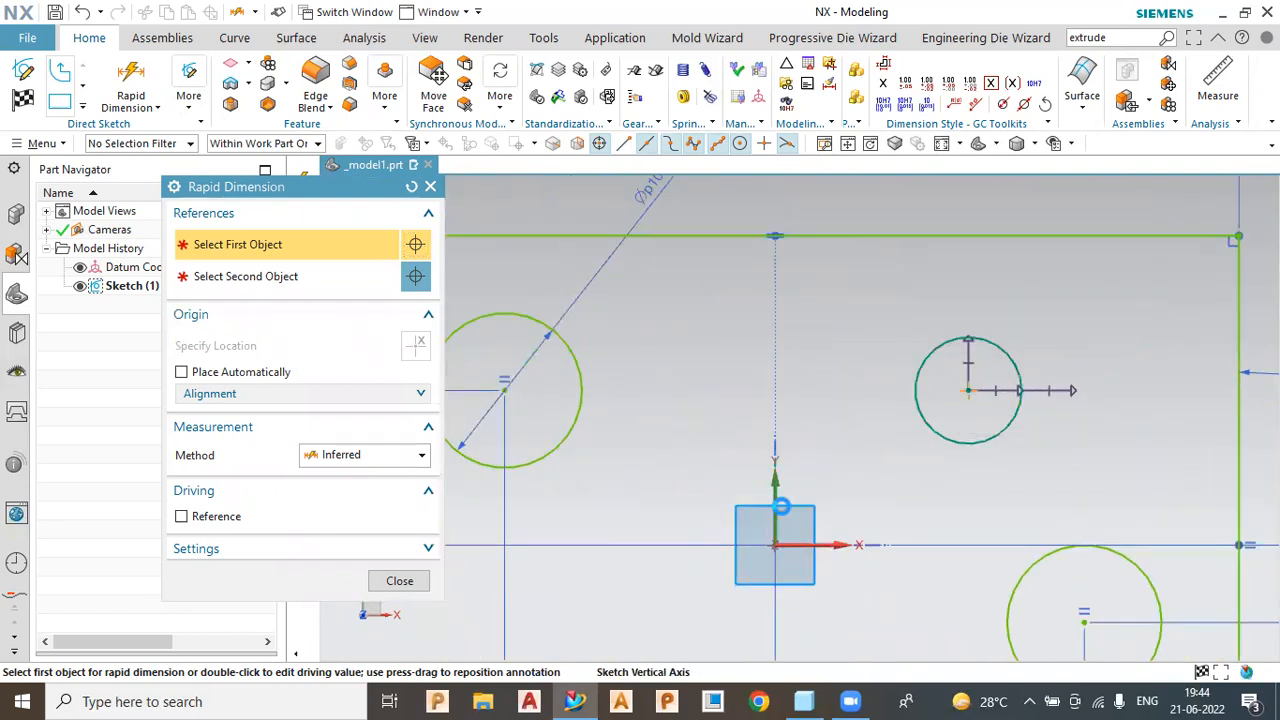
Dimension the horizontal distance from the Y axis to the new circle's centre, placing it below the X axis
{"action": "left_click", "coordinate": [775, 437]}
{"action": "left_click", "coordinate": [968, 390]}
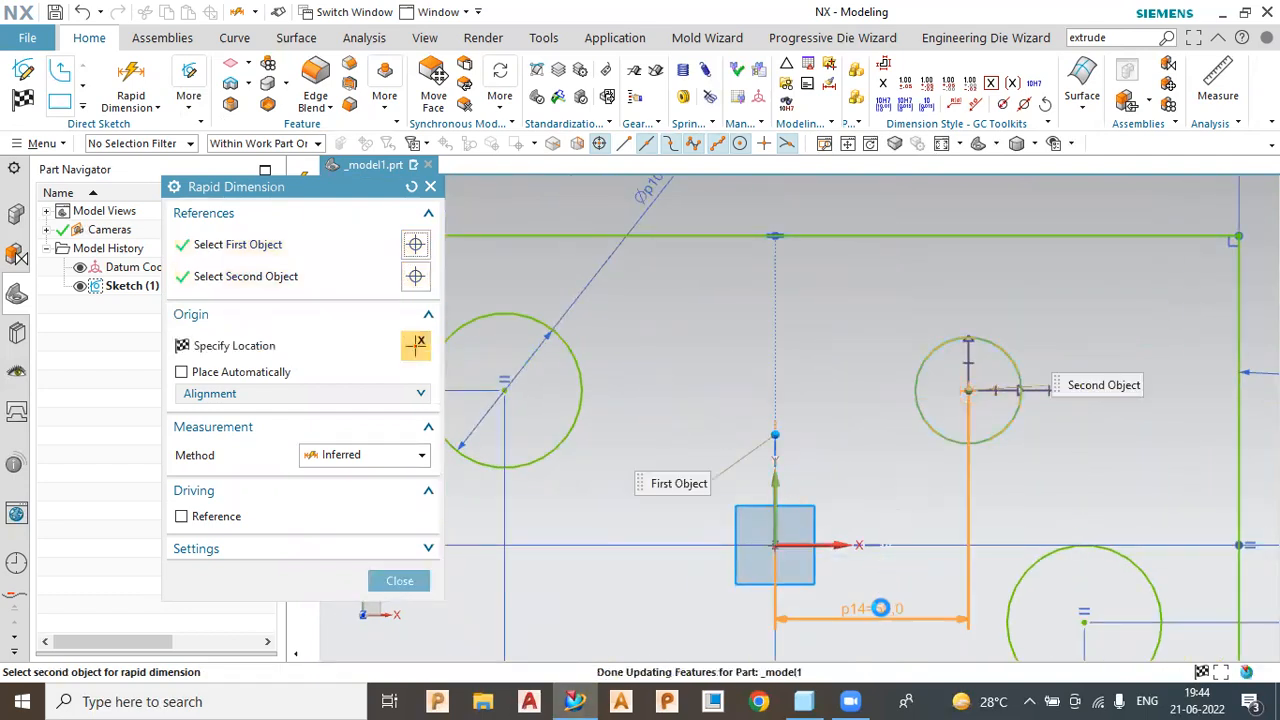
{"action": "left_click", "coordinate": [862, 607]}
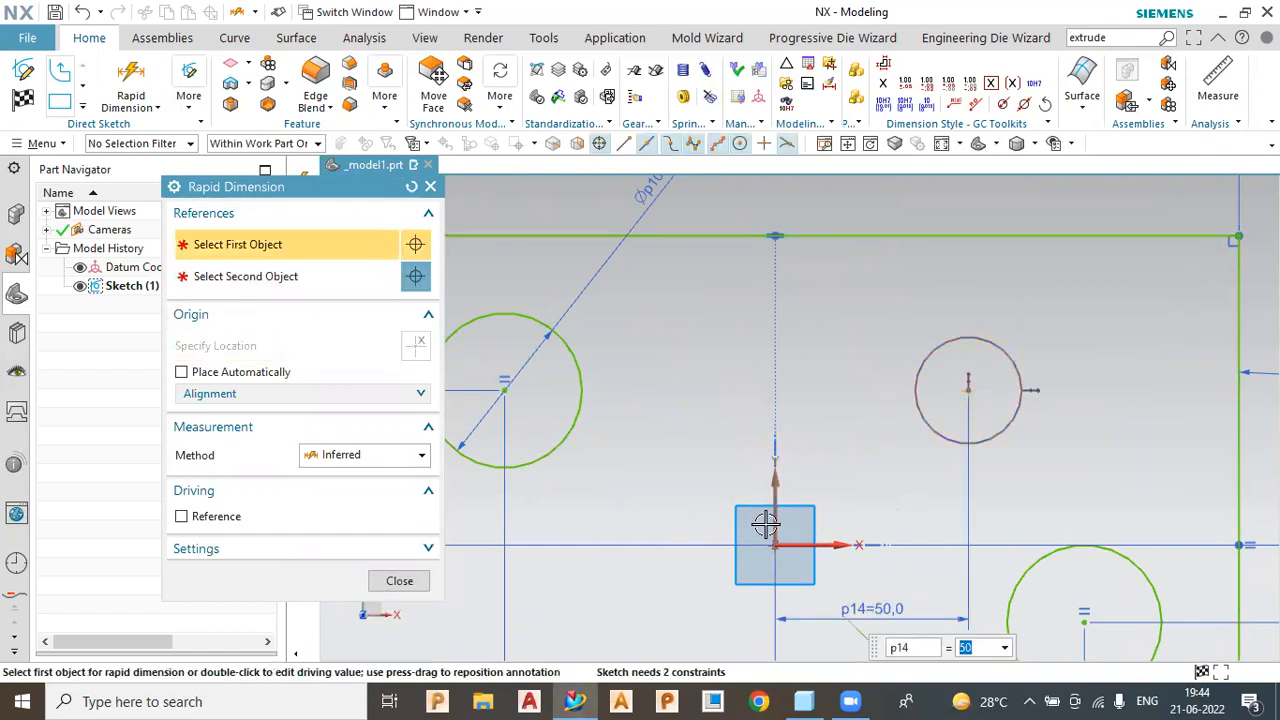
Try to dimension the new circle's diameter and then its distance from the X axis
{"action": "scroll", "coordinate": [989, 406], "scroll_direction": "up", "scroll_amount": 3}
{"action": "scroll", "coordinate": [800, 405], "scroll_direction": "down", "scroll_amount": 1}
{"action": "scroll", "coordinate": [830, 465], "scroll_direction": "down", "scroll_amount": 3}
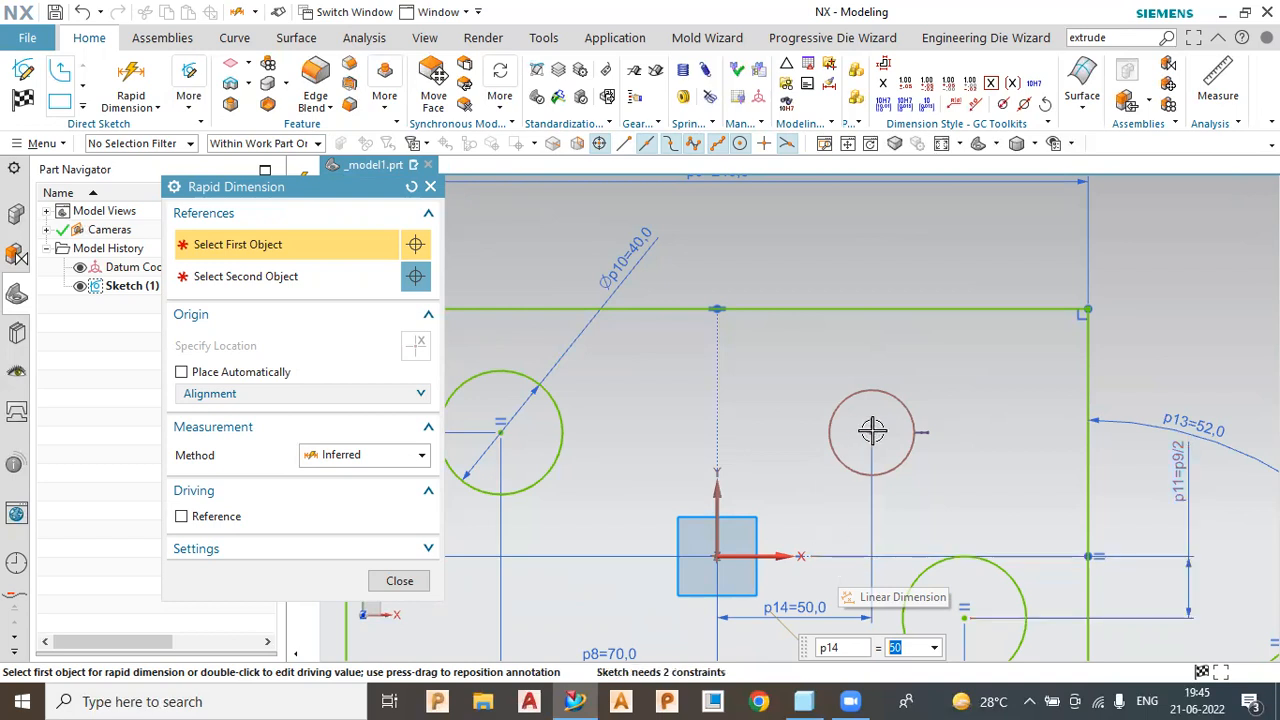
{"action": "left_click", "coordinate": [845, 468]}
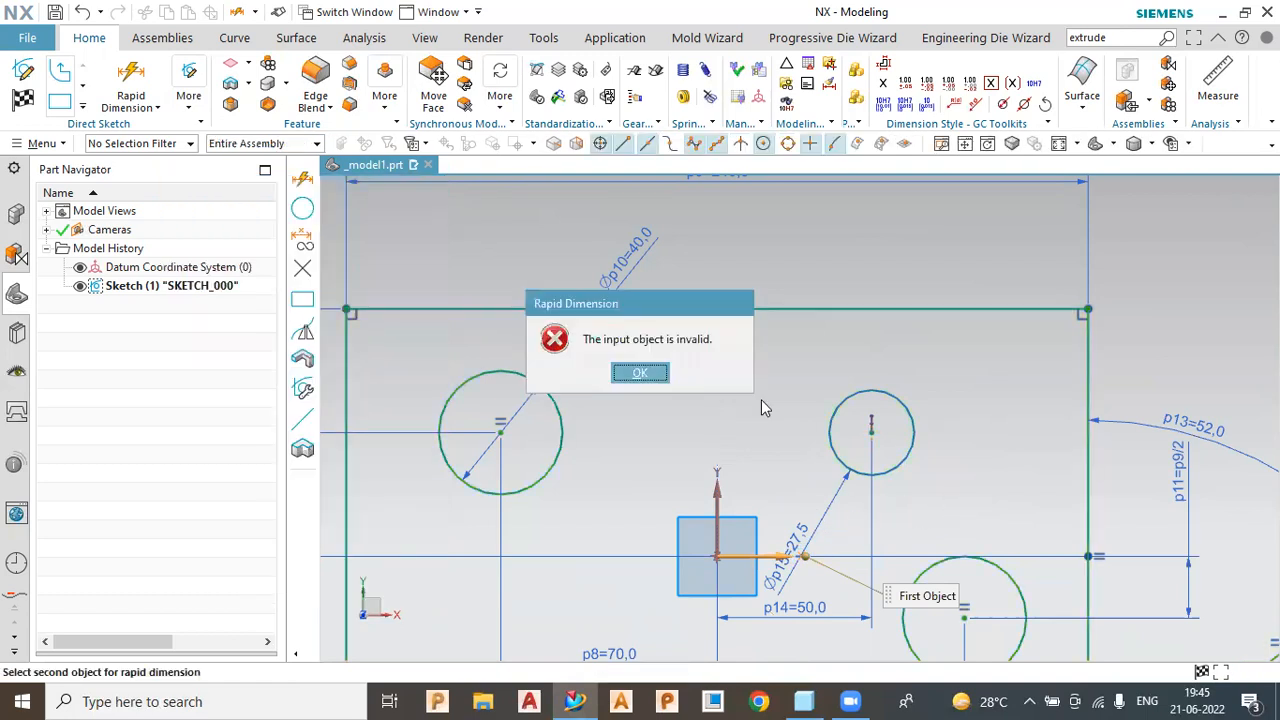
{"action": "left_click", "coordinate": [640, 372]}
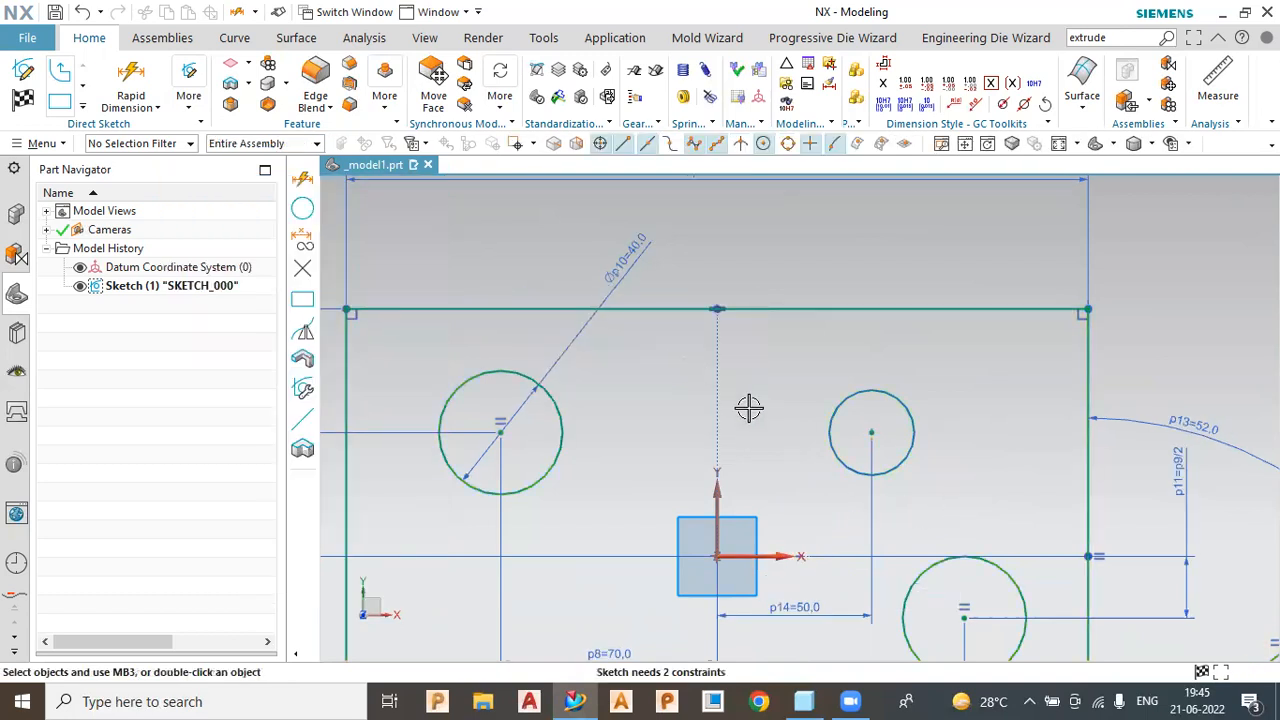
Dimension the vertical distance from the X axis to the new circle's centre, placing it beside the circle
{"action": "left_click", "coordinate": [130, 80]}
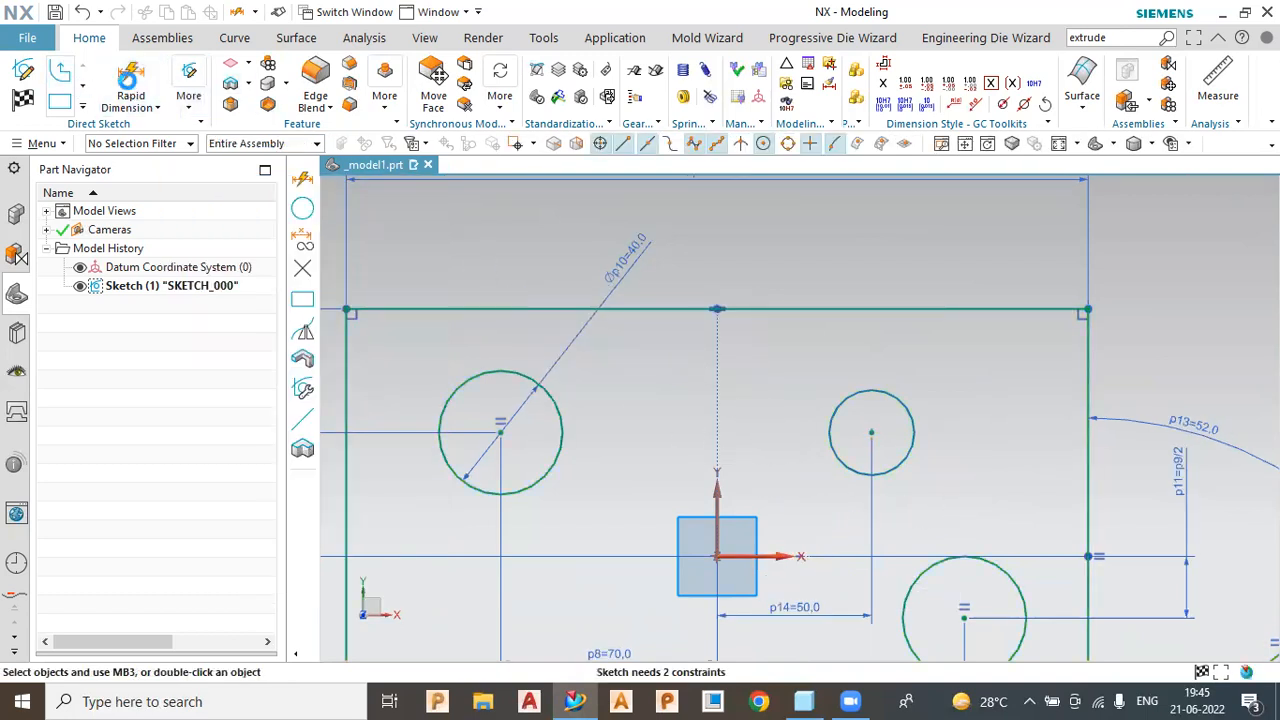
{"action": "left_click", "coordinate": [785, 556]}
{"action": "left_click", "coordinate": [871, 432]}
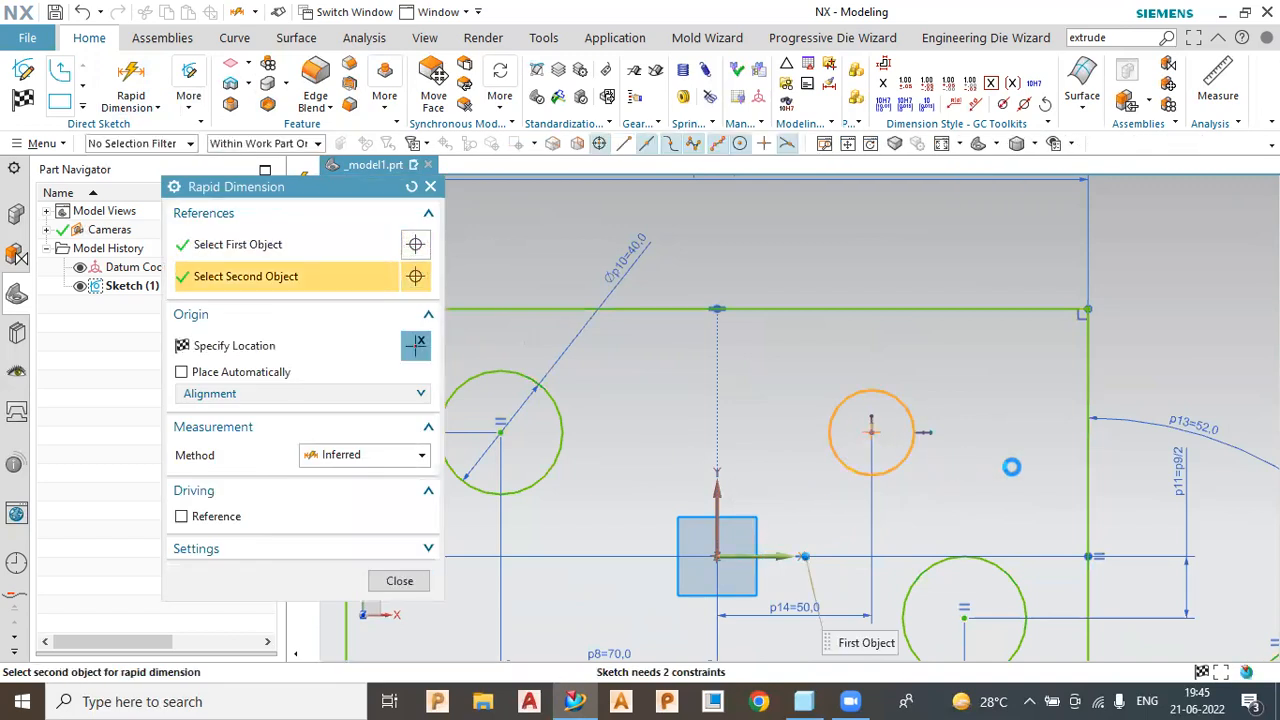
{"action": "left_click", "coordinate": [949, 545]}
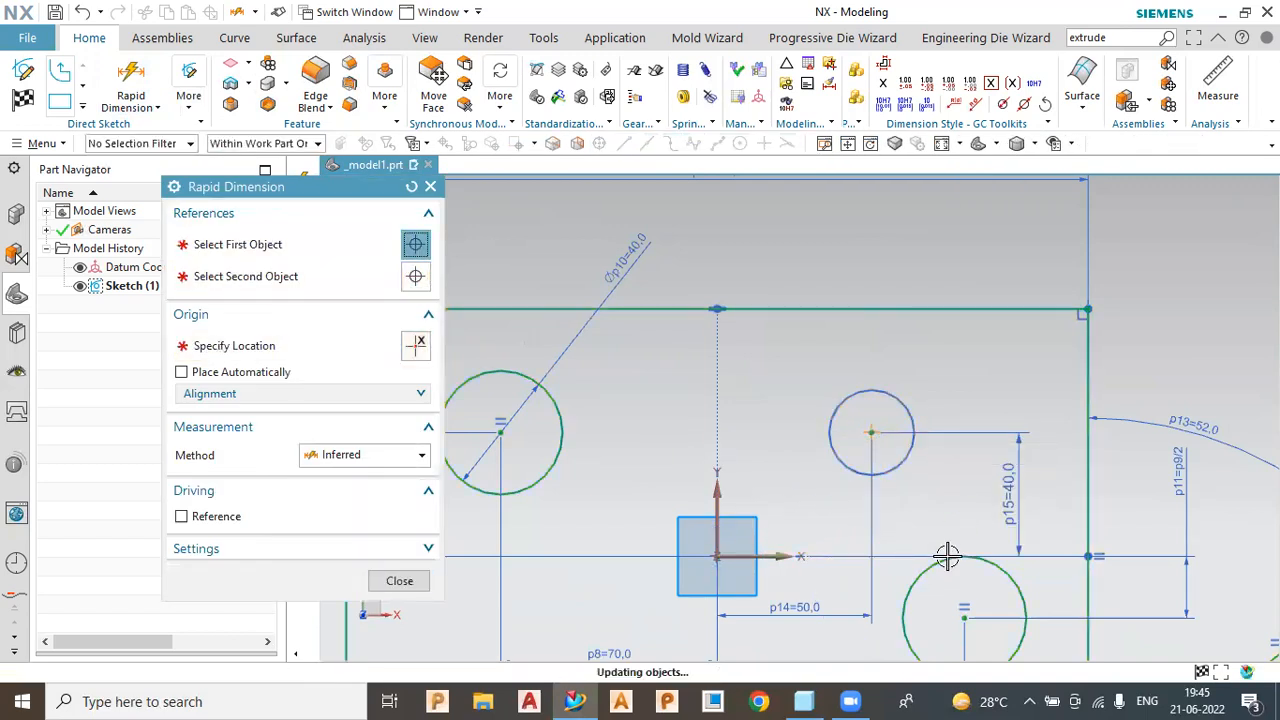
{"action": "left_click", "coordinate": [399, 581]}
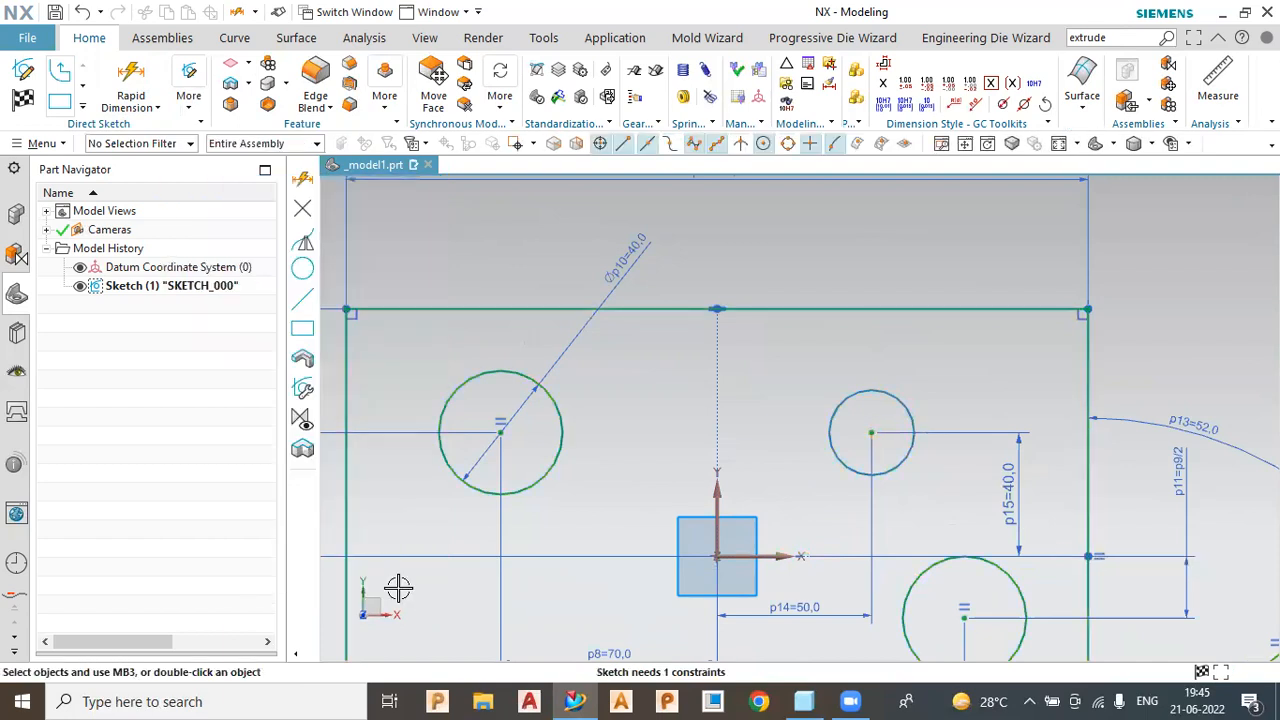
Dimension the diameter of the small circle in the rectangle's upper right area, placing it outside the circle
{"action": "left_click", "coordinate": [126, 82]}
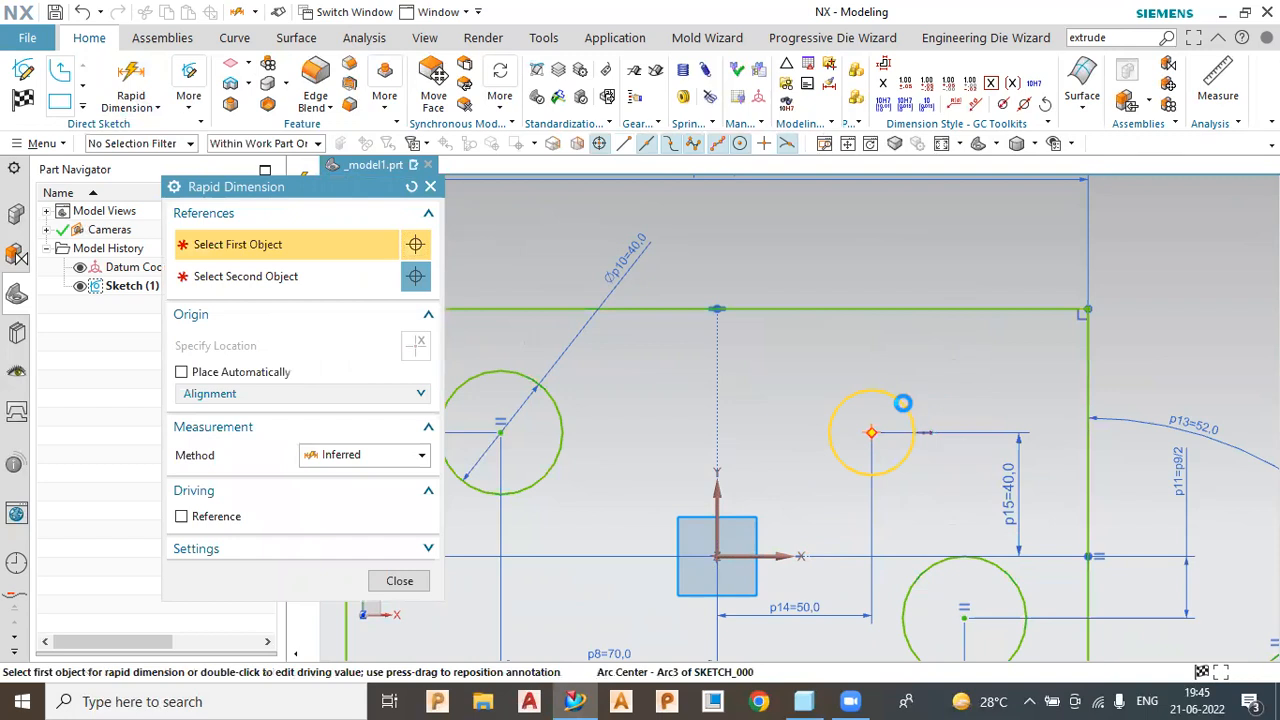
{"action": "left_click", "coordinate": [903, 400]}
{"action": "left_click", "coordinate": [942, 362]}
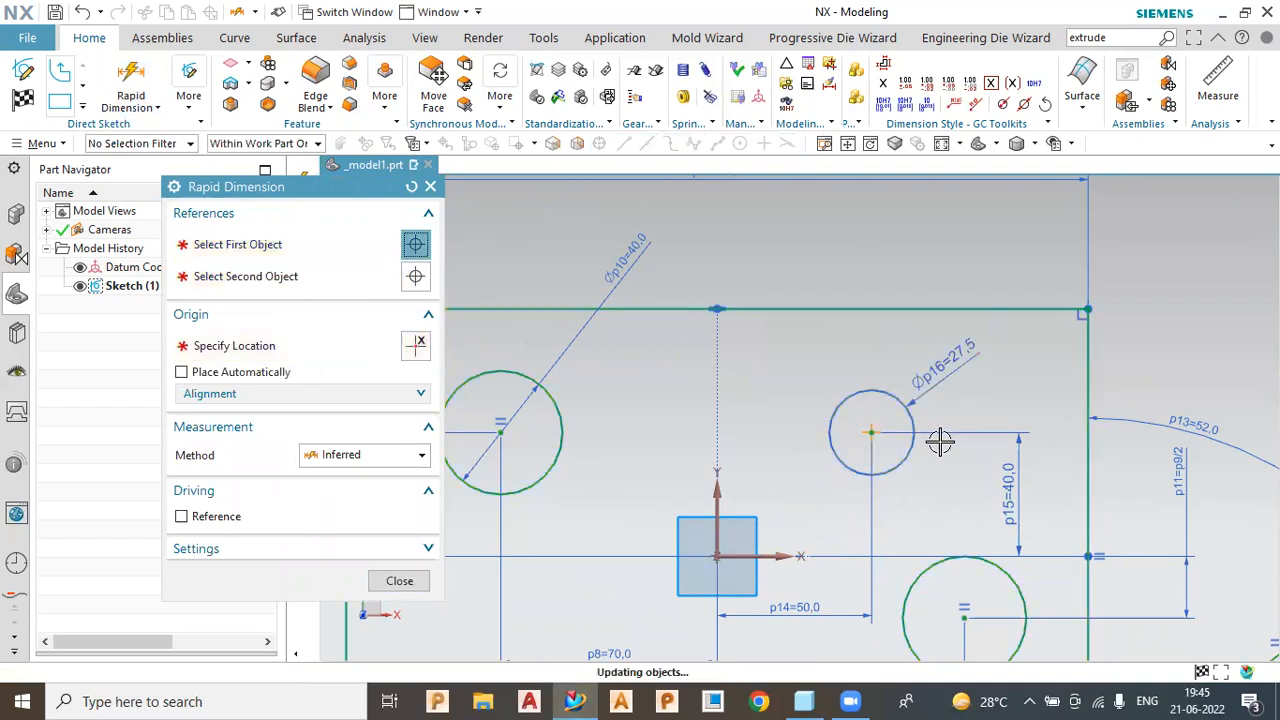
{"action": "left_click", "coordinate": [402, 578]}
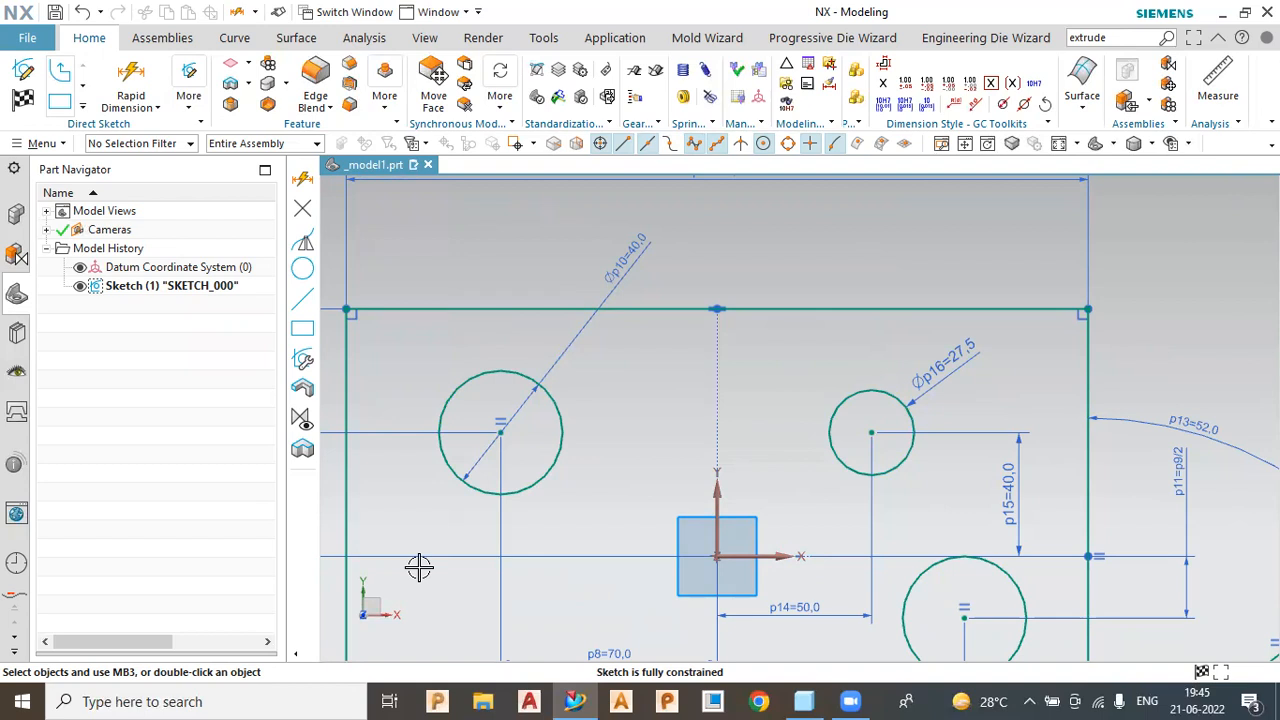
Draw a separate horizontal line about 110 mm long above the free end of the inclined line
{"action": "scroll", "coordinate": [743, 429], "scroll_direction": "up", "scroll_amount": 3}
{"action": "scroll", "coordinate": [707, 325], "scroll_direction": "down", "scroll_amount": 5}
{"action": "scroll", "coordinate": [640, 414], "scroll_direction": "up", "scroll_amount": 2}
{"action": "scroll", "coordinate": [529, 524], "scroll_direction": "down", "scroll_amount": 2}
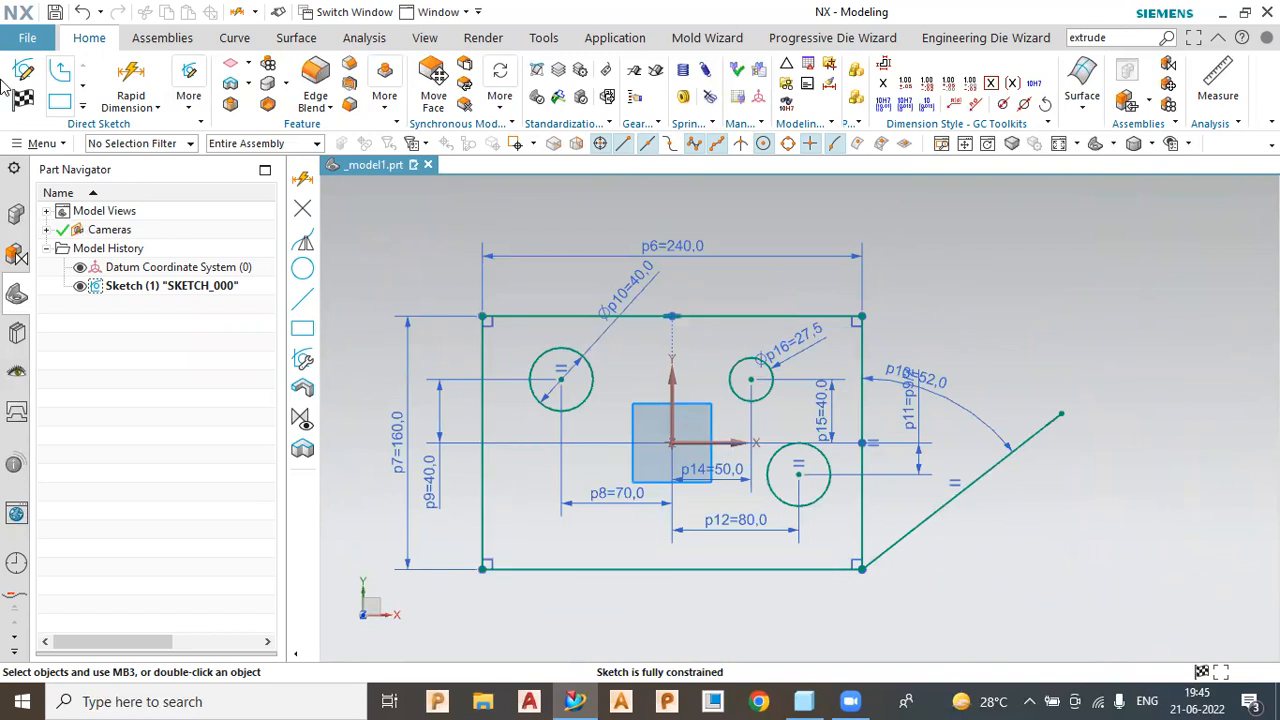
{"action": "left_click", "coordinate": [82, 107]}
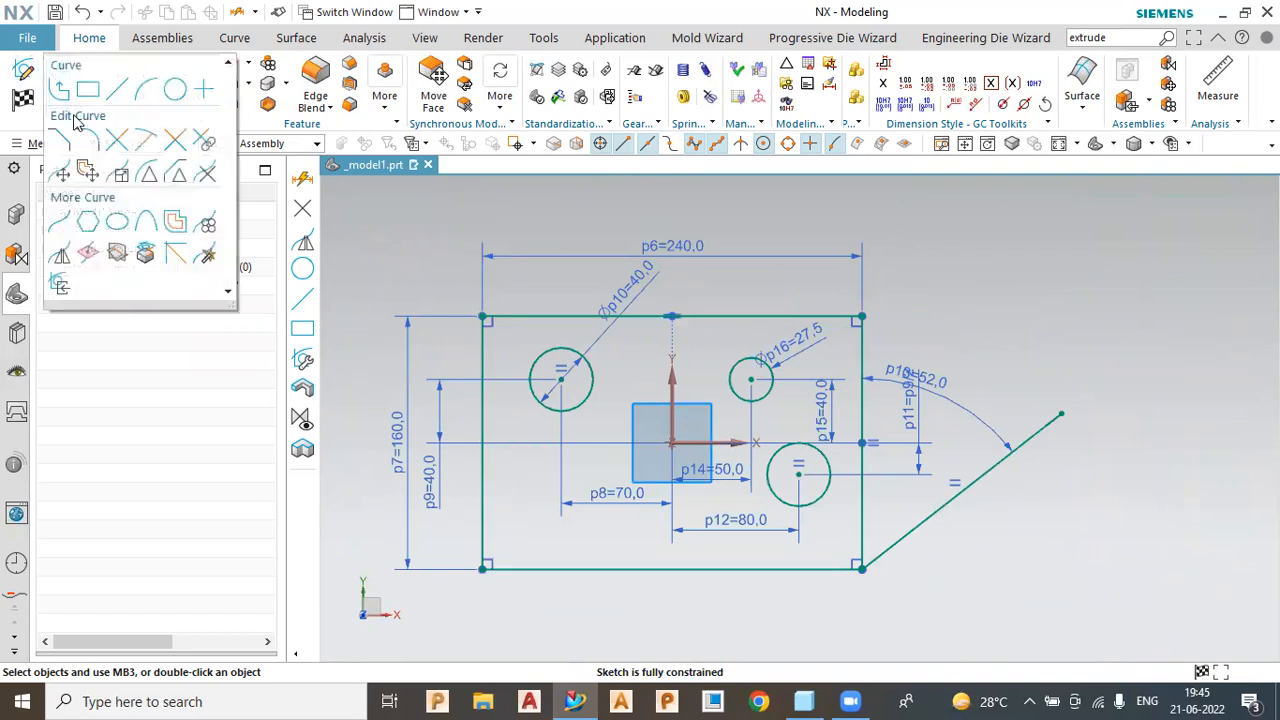
{"action": "left_click", "coordinate": [114, 93]}
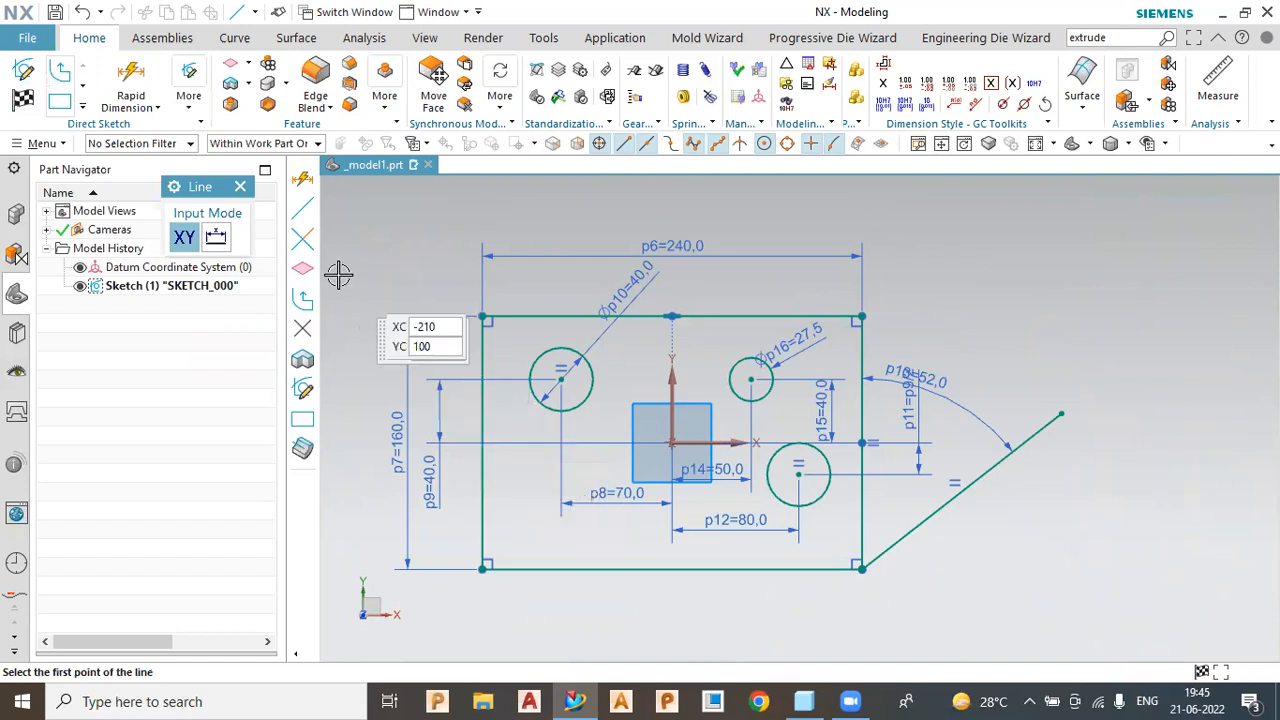
{"action": "left_click", "coordinate": [1036, 300]}
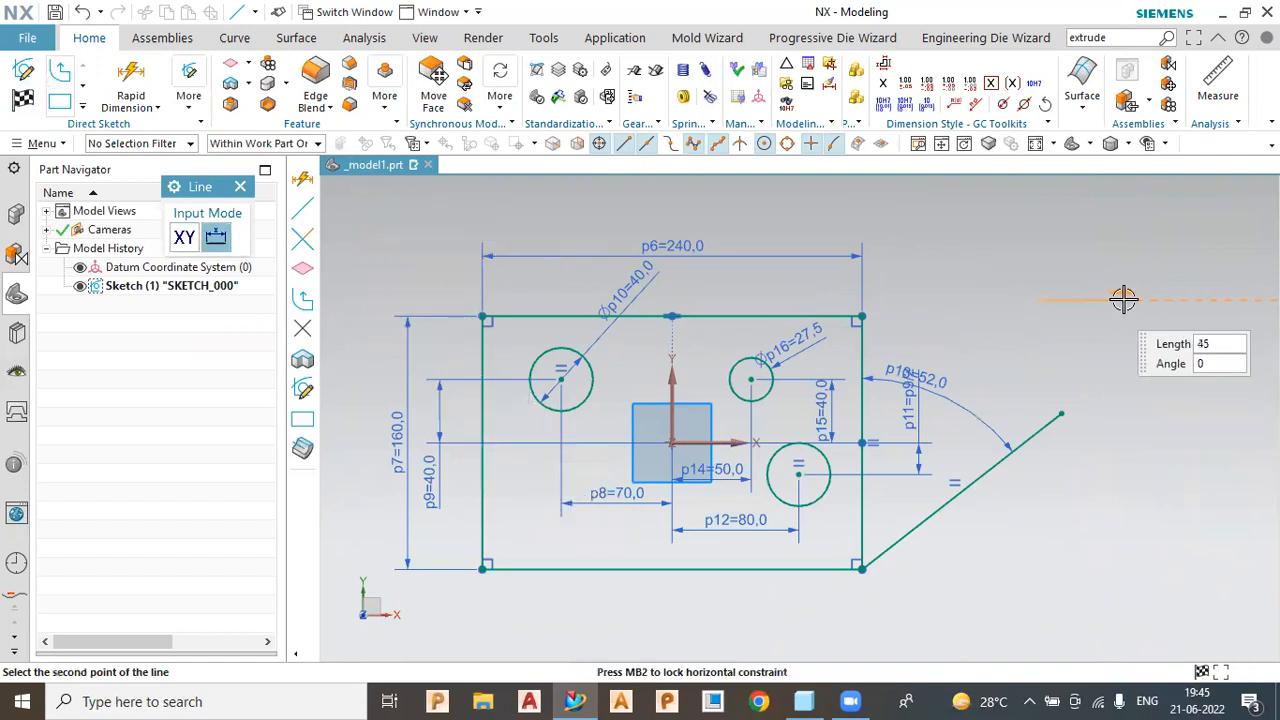
{"action": "left_click", "coordinate": [1209, 300]}
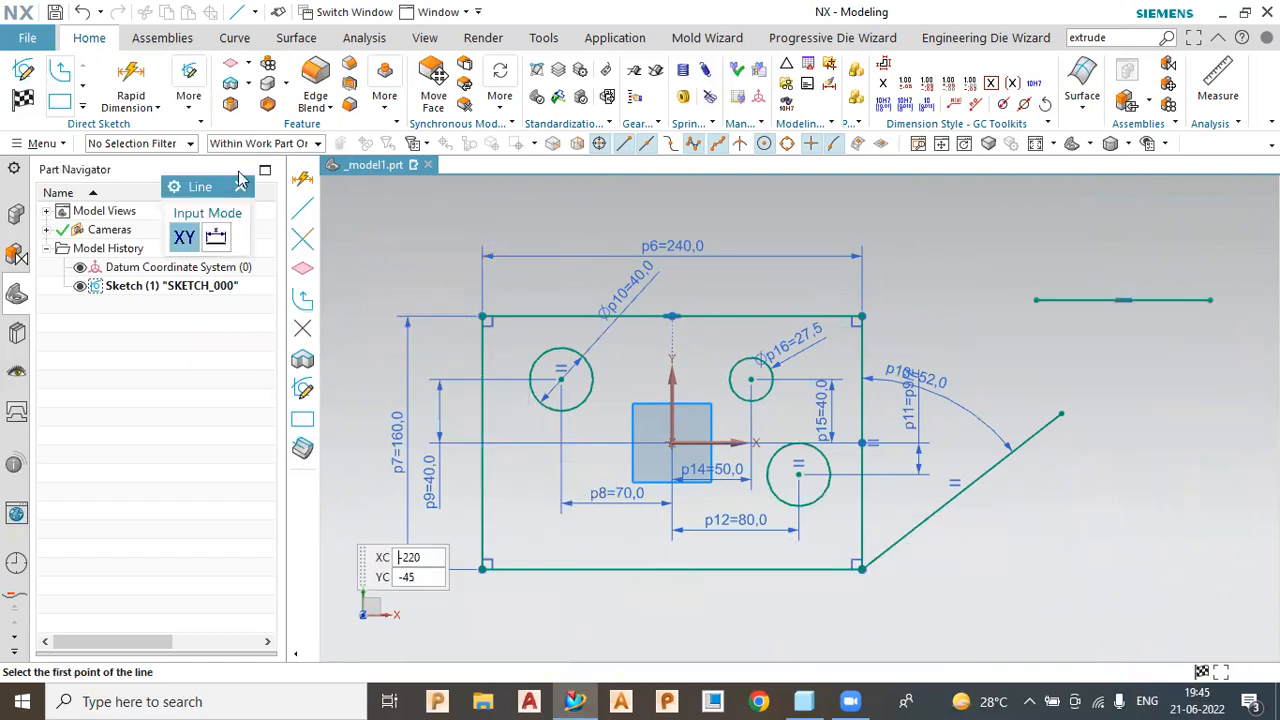
{"action": "left_click", "coordinate": [241, 188]}
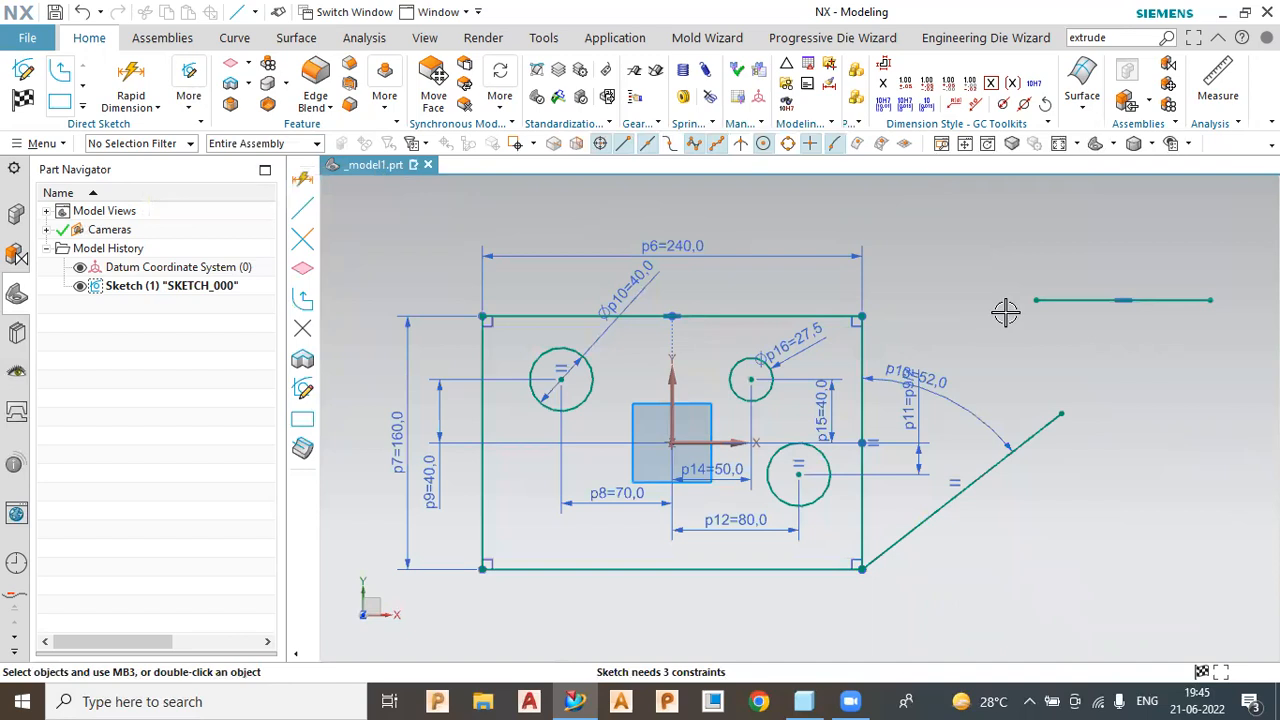
Apply a Coincident constraint between the horizontal line's start point and the inclined line's free endpoint
{"action": "left_click", "coordinate": [1036, 300]}
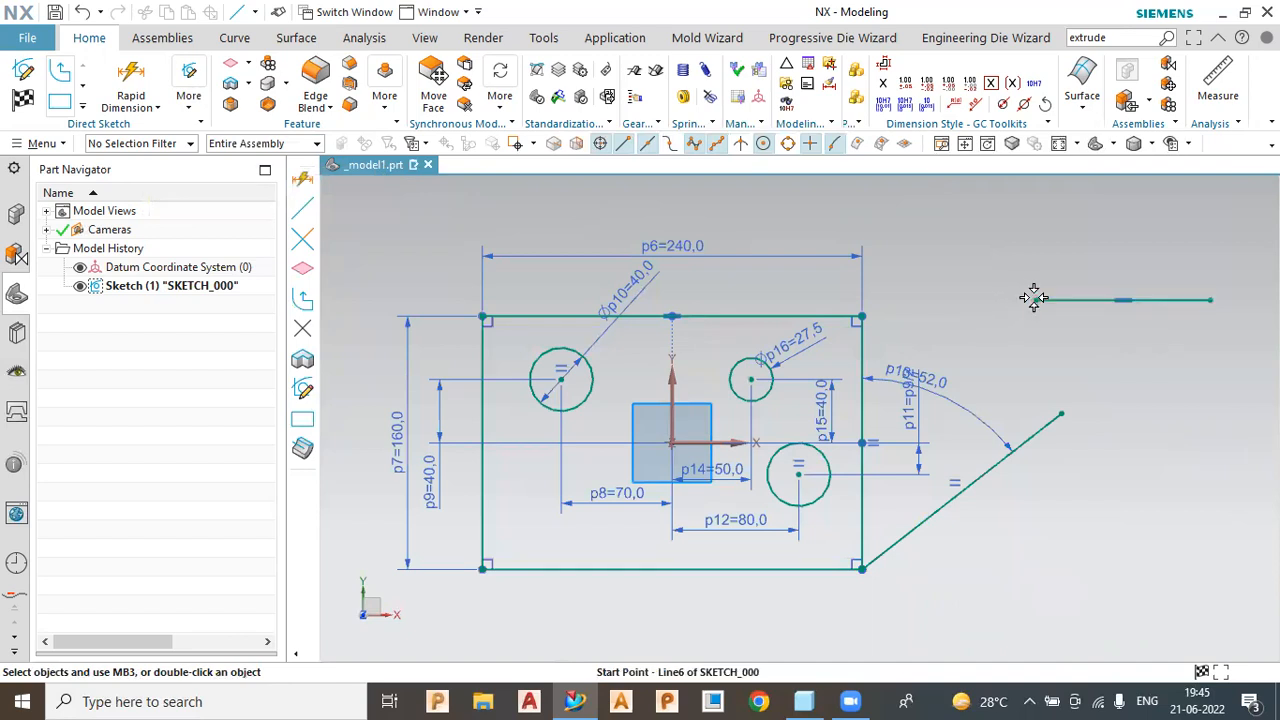
{"action": "left_click", "coordinate": [1059, 412]}
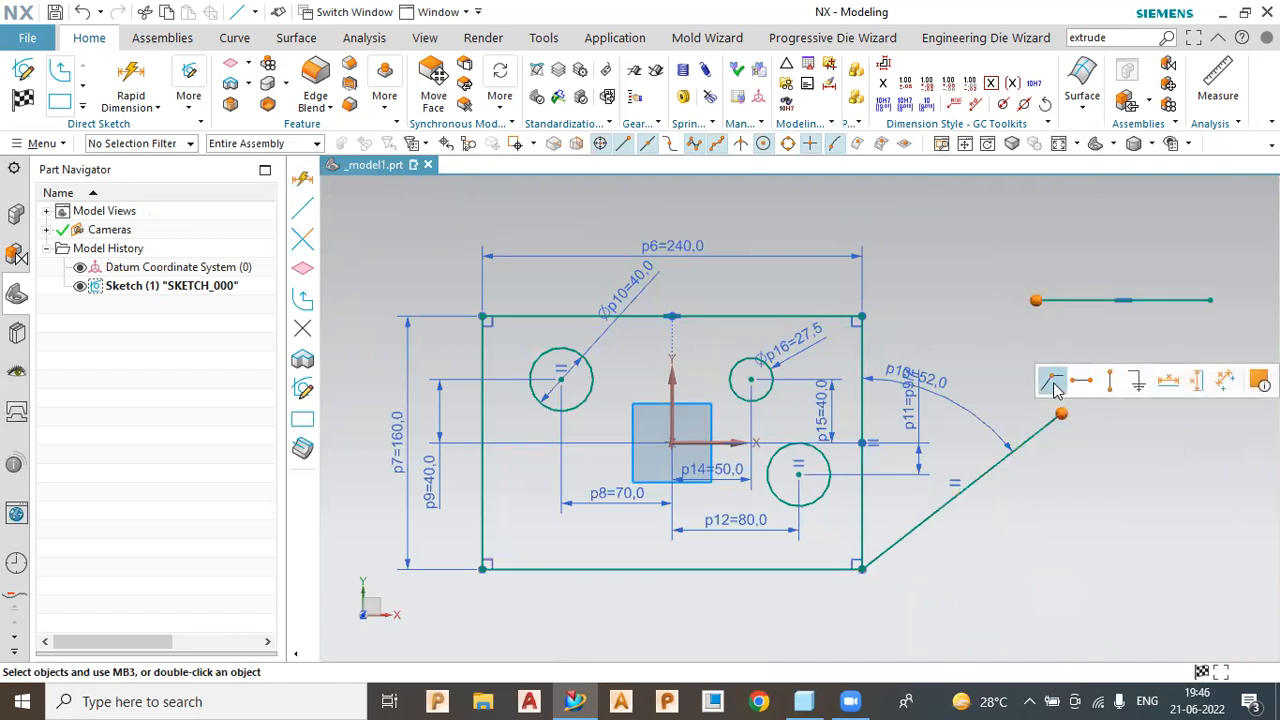
{"action": "left_click", "coordinate": [1055, 385]}
{"action": "scroll", "coordinate": [910, 328], "scroll_direction": "down", "scroll_amount": 2}
{"action": "scroll", "coordinate": [964, 333], "scroll_direction": "up", "scroll_amount": 3}
{"action": "scroll", "coordinate": [964, 333], "scroll_direction": "down", "scroll_amount": 1}
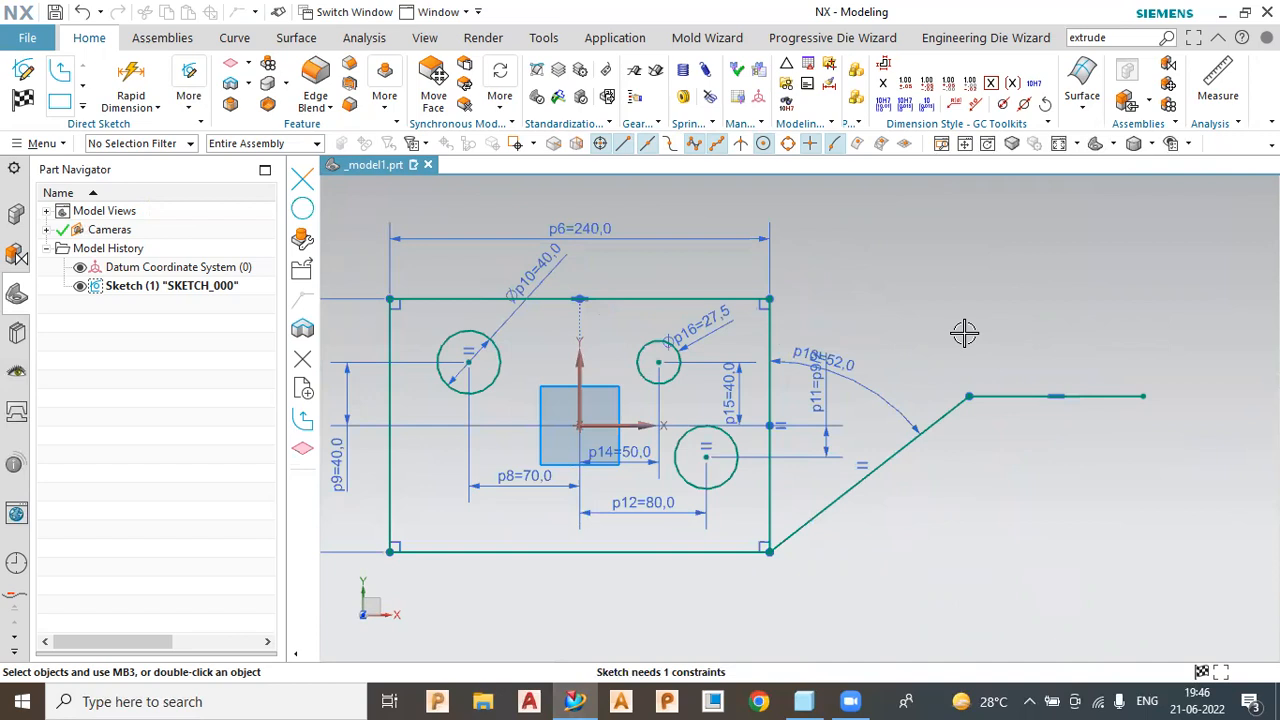
Turn off Create Inferred Constraints and draw a horizontal line about 125 mm long above the attached one
{"action": "left_click", "coordinate": [198, 108]}
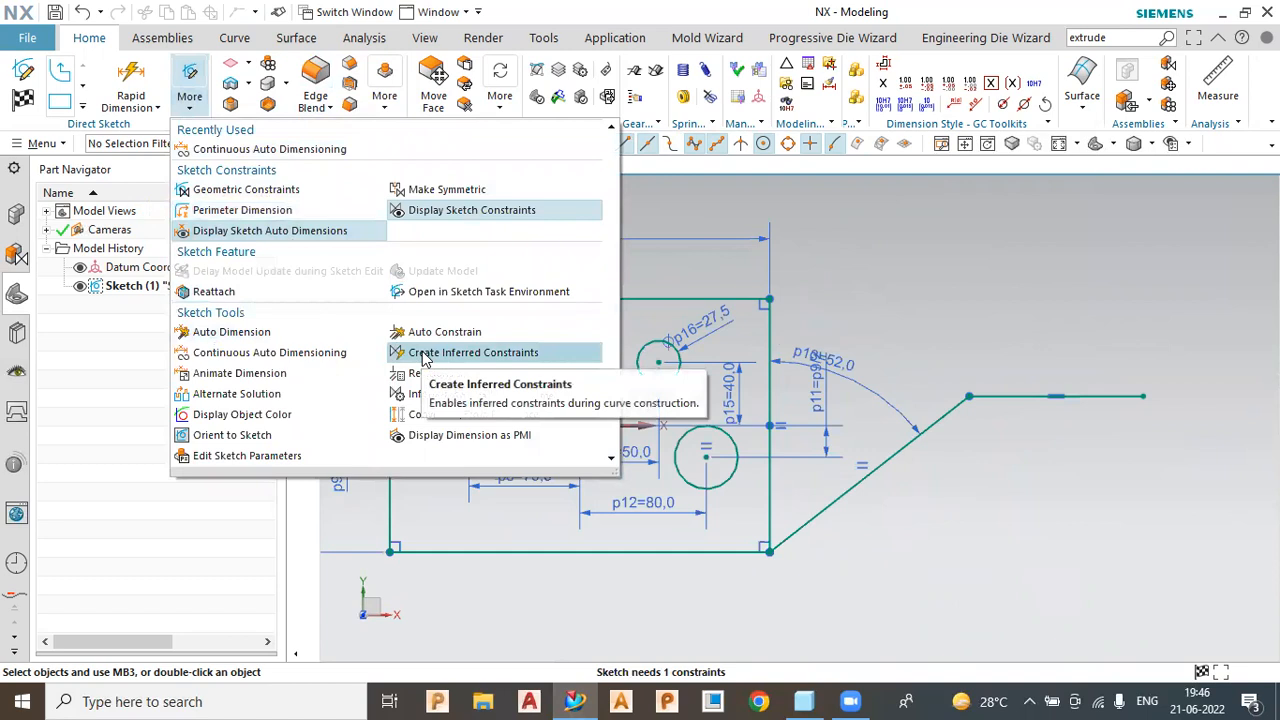
{"action": "left_click", "coordinate": [422, 353]}
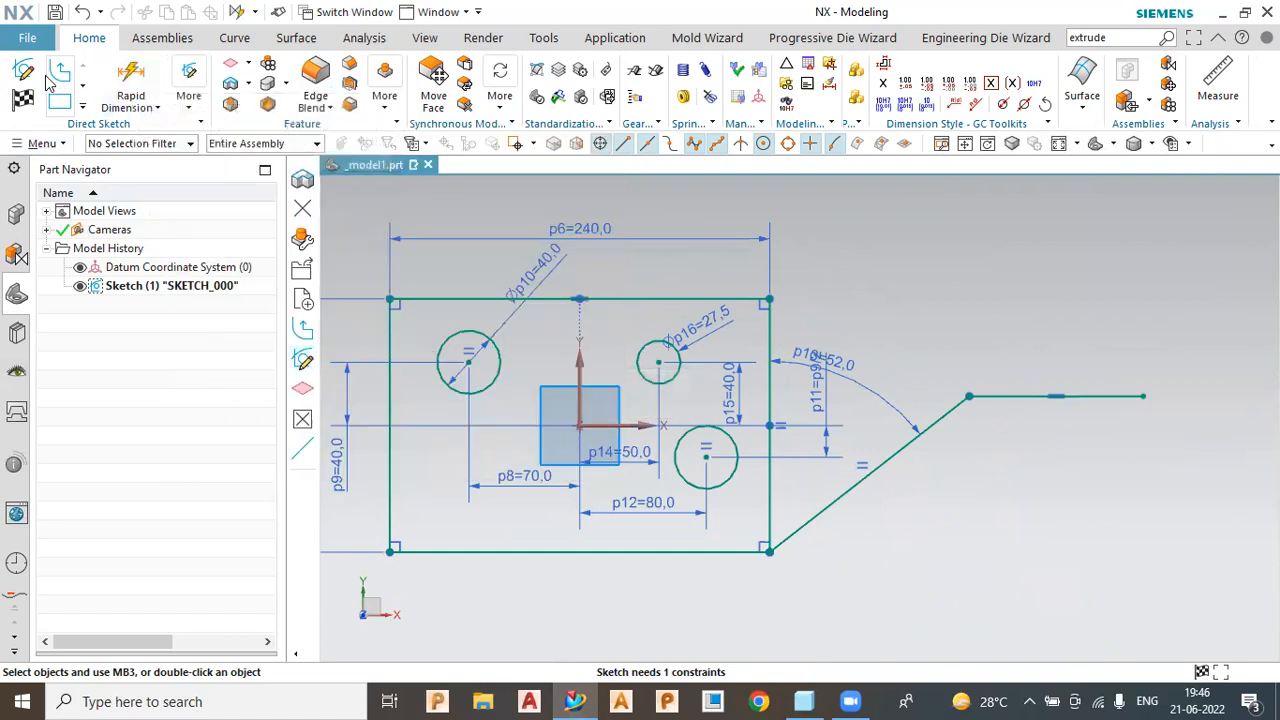
{"action": "left_click", "coordinate": [60, 101]}
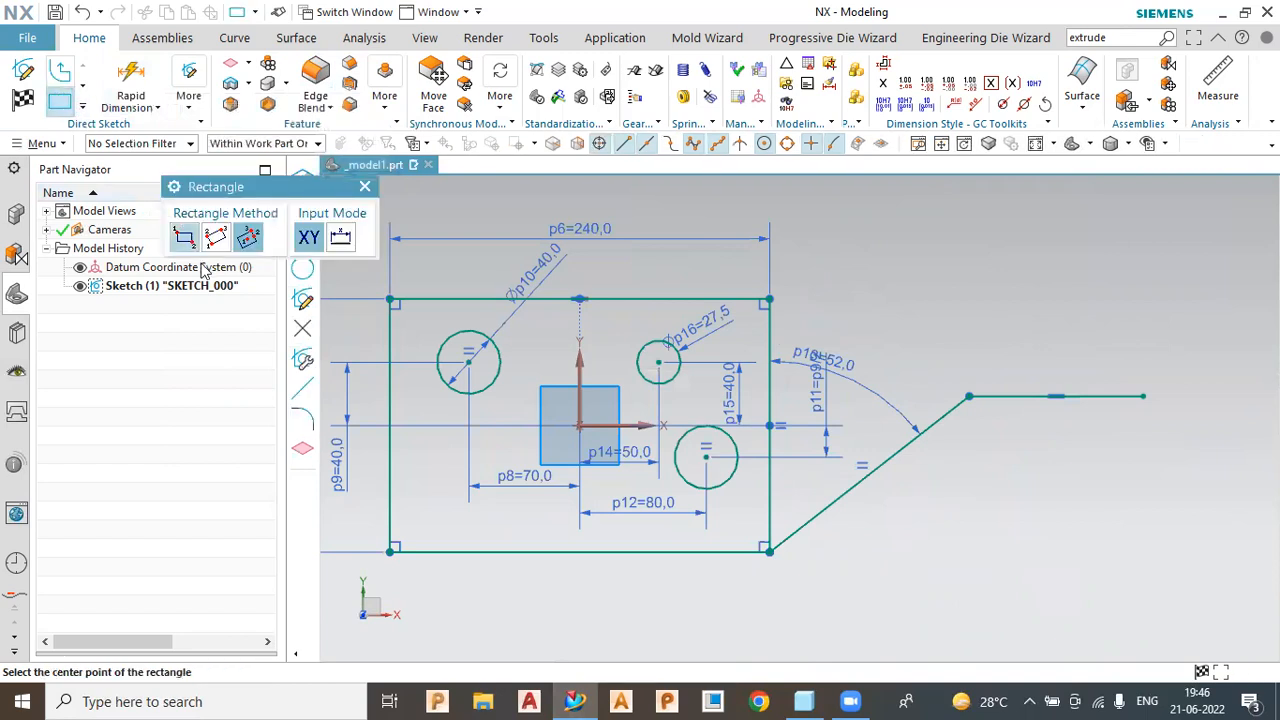
{"action": "left_click", "coordinate": [82, 108]}
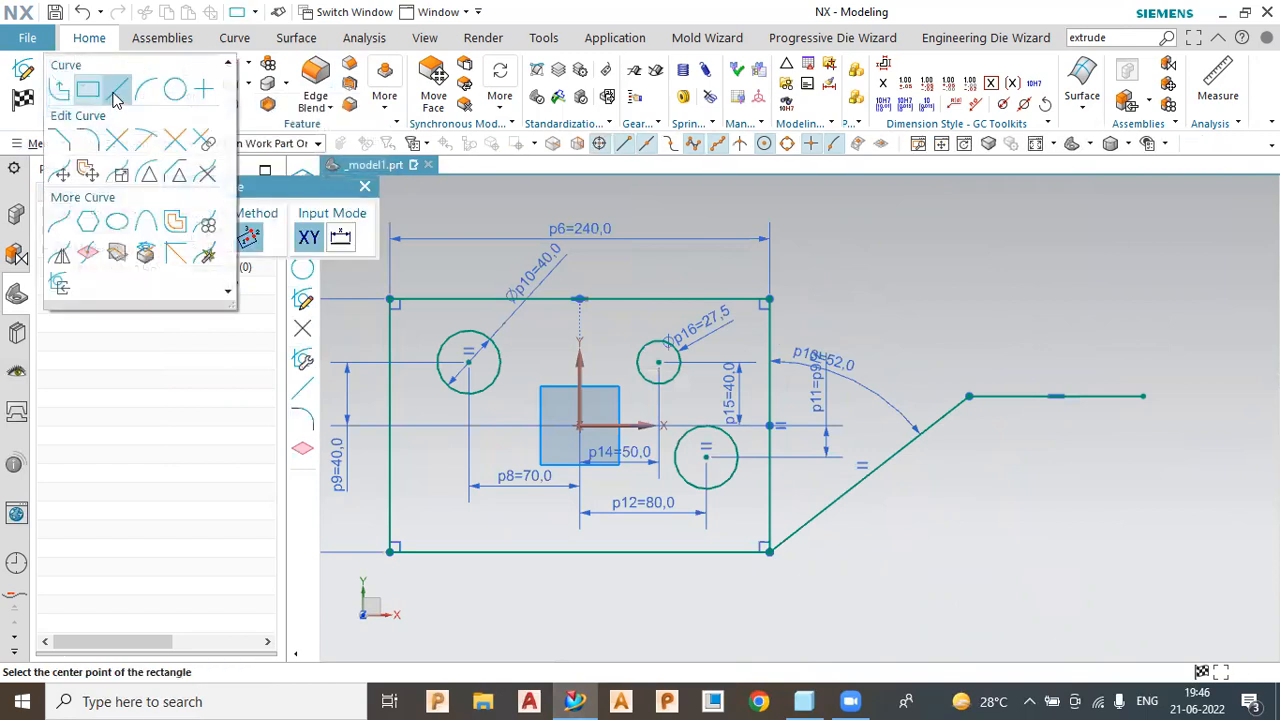
{"action": "left_click", "coordinate": [111, 88]}
{"action": "left_click", "coordinate": [944, 328]}
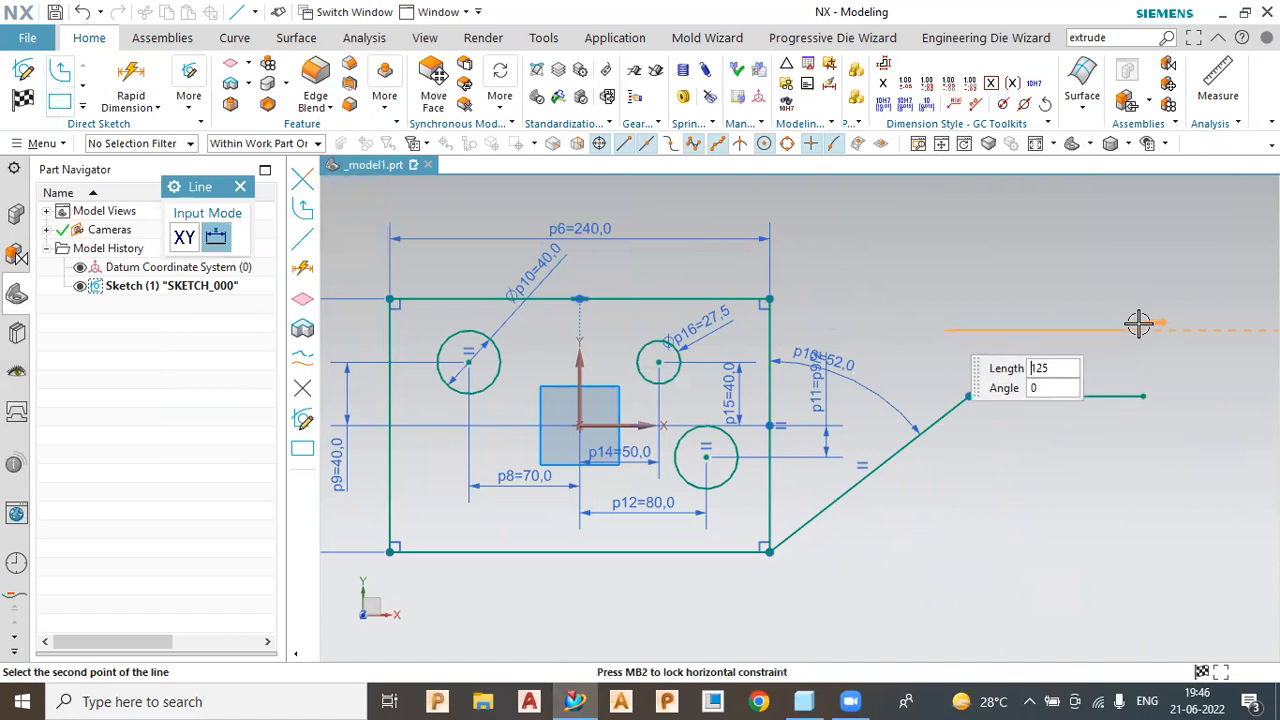
{"action": "key", "text": "Return"}
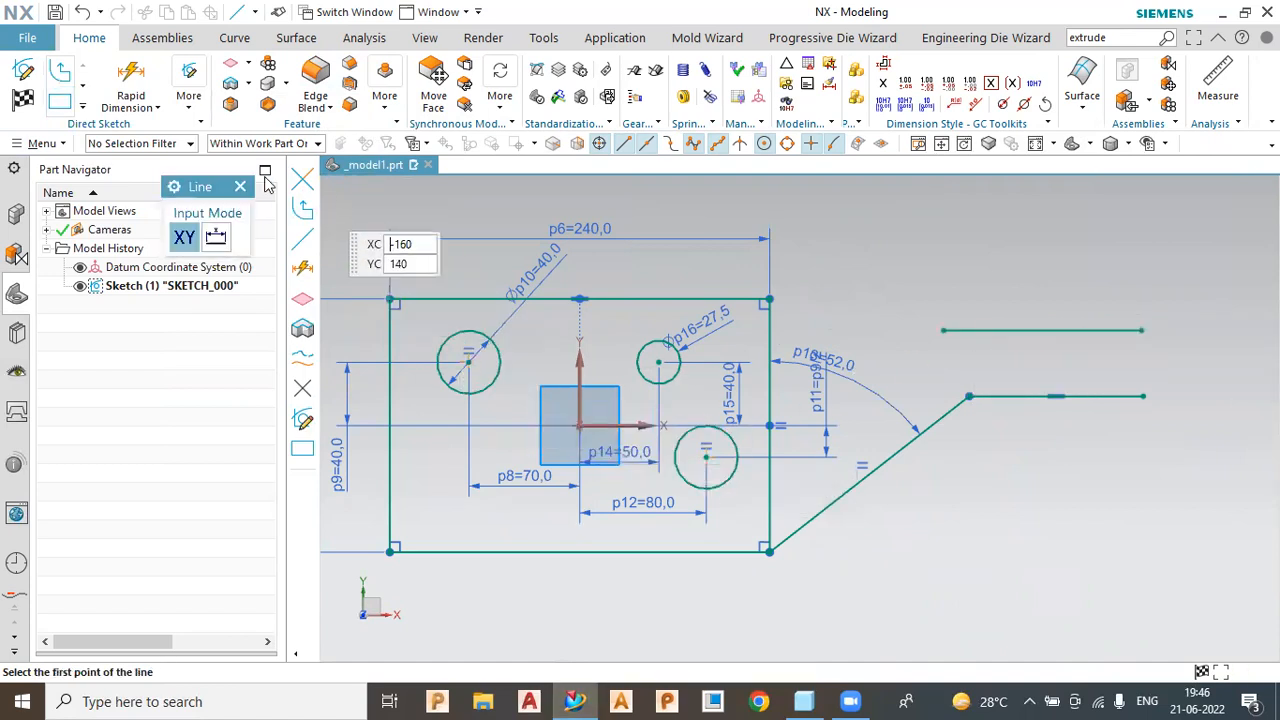
{"action": "left_click", "coordinate": [239, 189]}
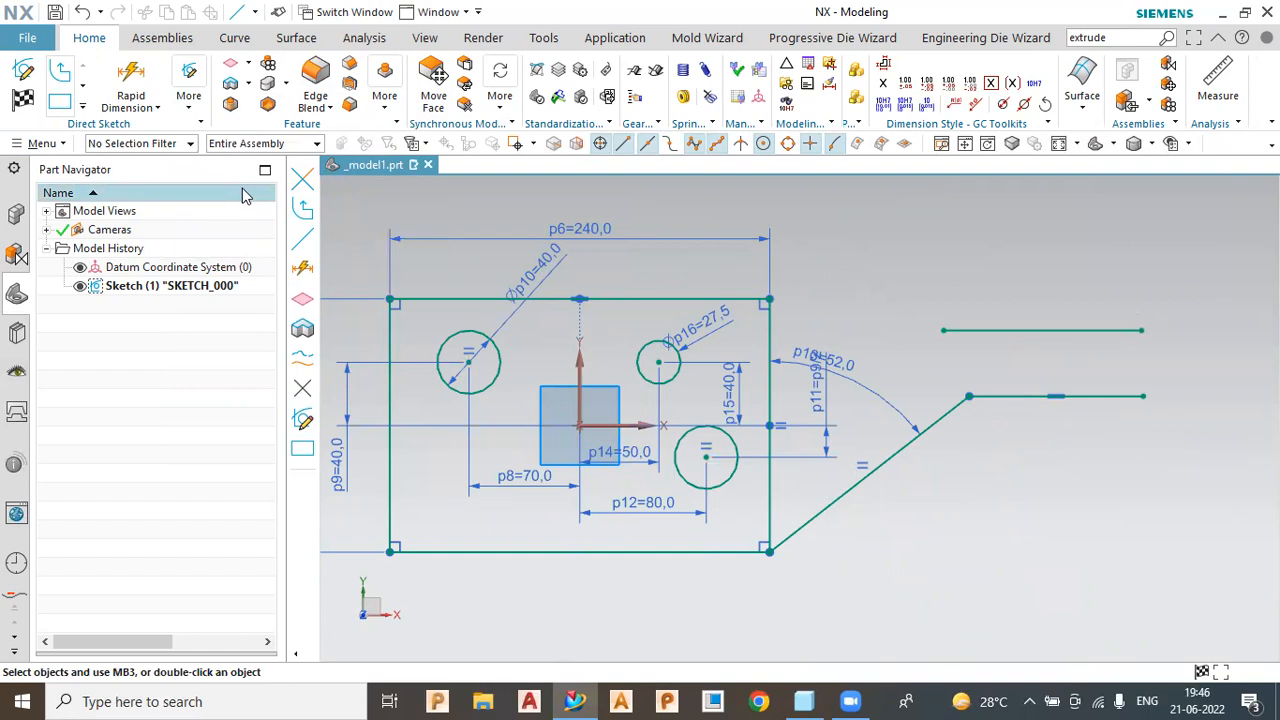
Delete the unattached upper horizontal line, cancelling the removal of its dimensions
{"action": "right_click", "coordinate": [1081, 330]}
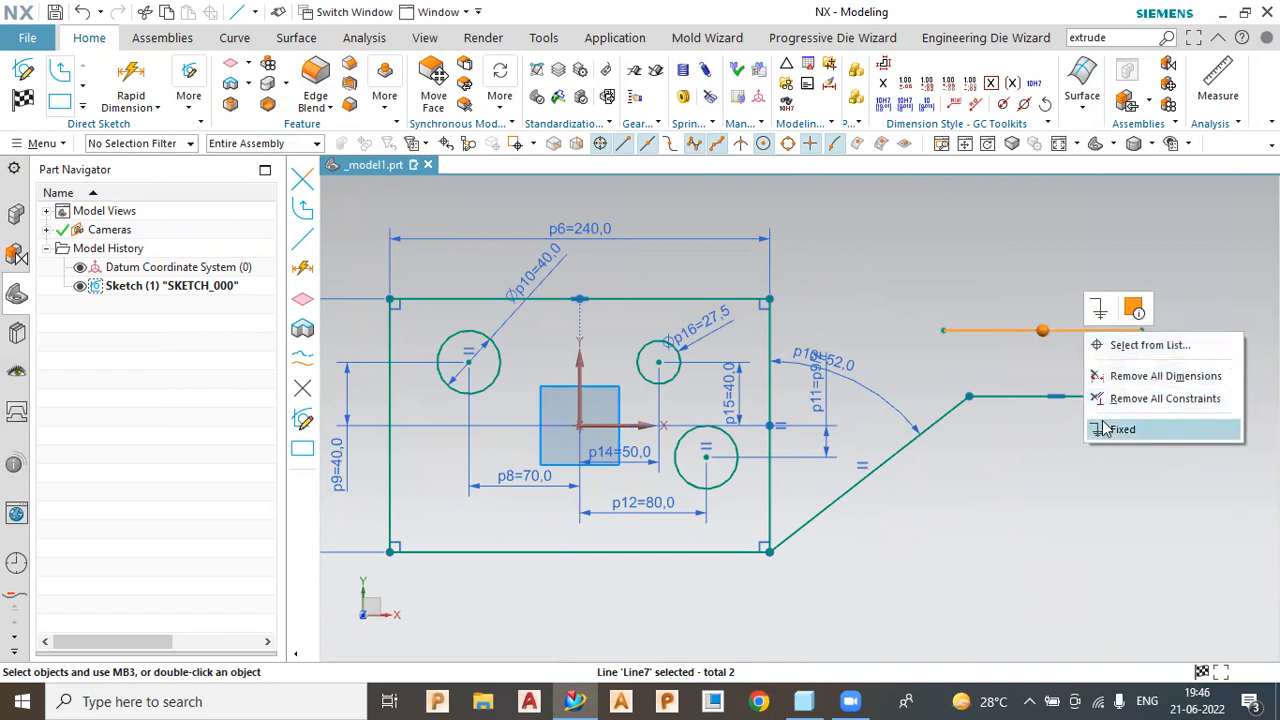
{"action": "left_click", "coordinate": [1124, 378]}
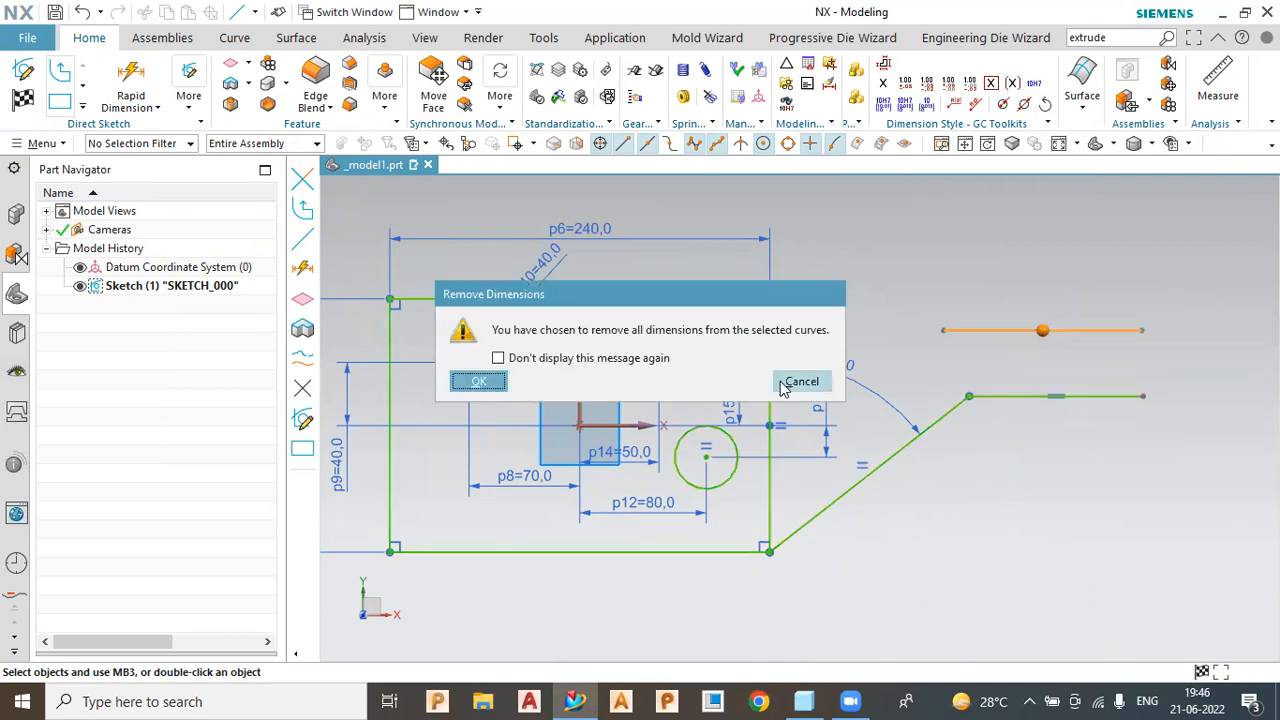
{"action": "left_click", "coordinate": [801, 379]}
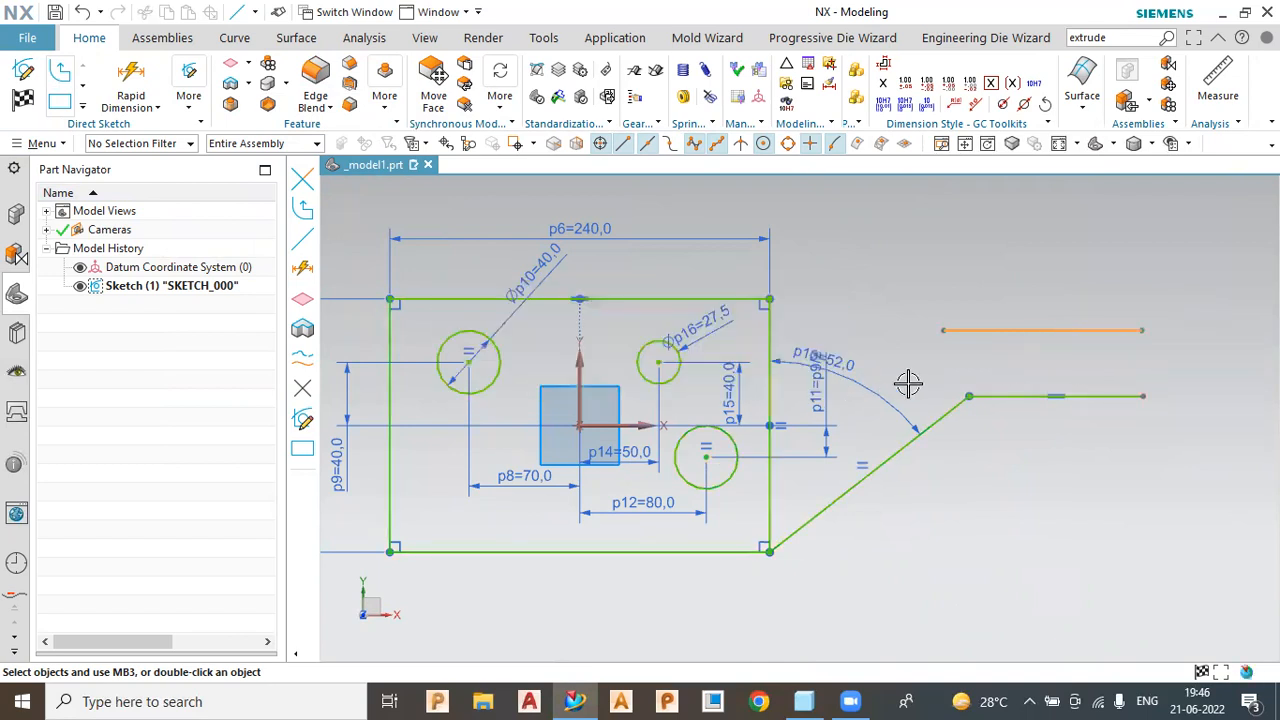
{"action": "right_click", "coordinate": [1000, 330]}
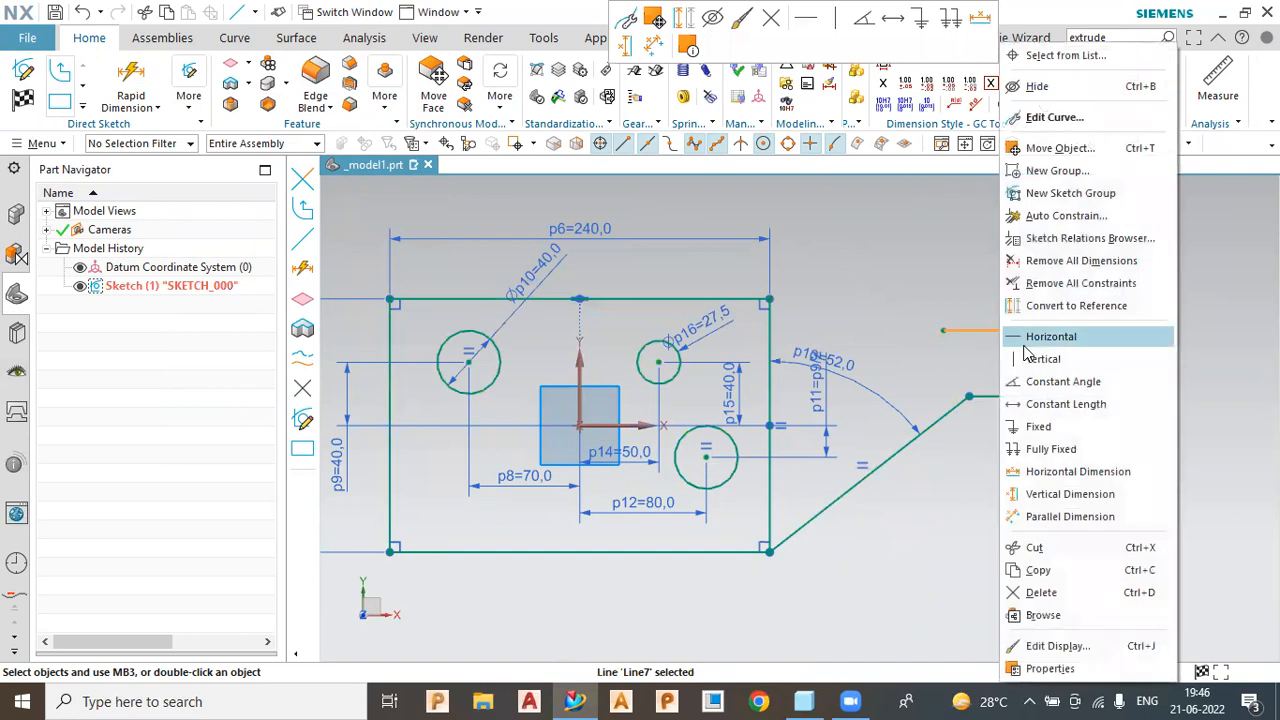
{"action": "left_click", "coordinate": [1041, 592]}
Turn on Create Inferred Constraints and Continuous Auto Dimensioning, and move the horizontal line's automatic dimension lower
{"action": "left_click", "coordinate": [189, 90]}
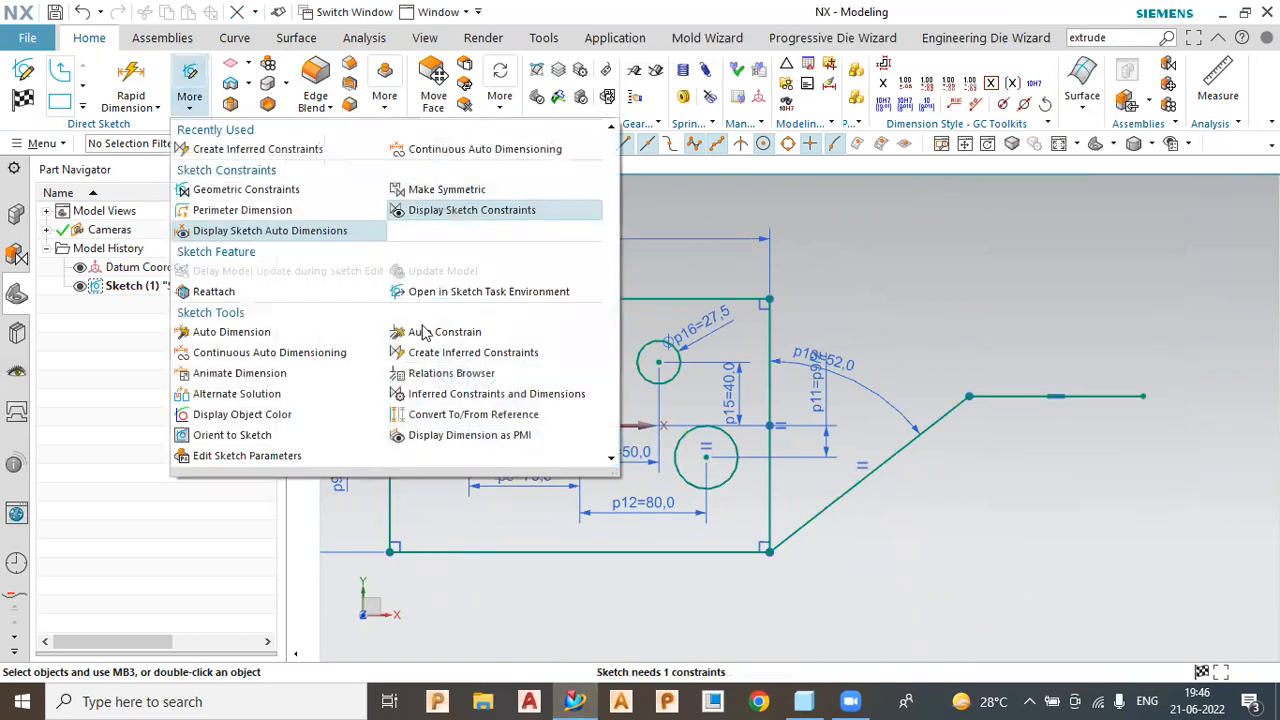
{"action": "left_click", "coordinate": [436, 350]}
{"action": "left_click", "coordinate": [189, 90]}
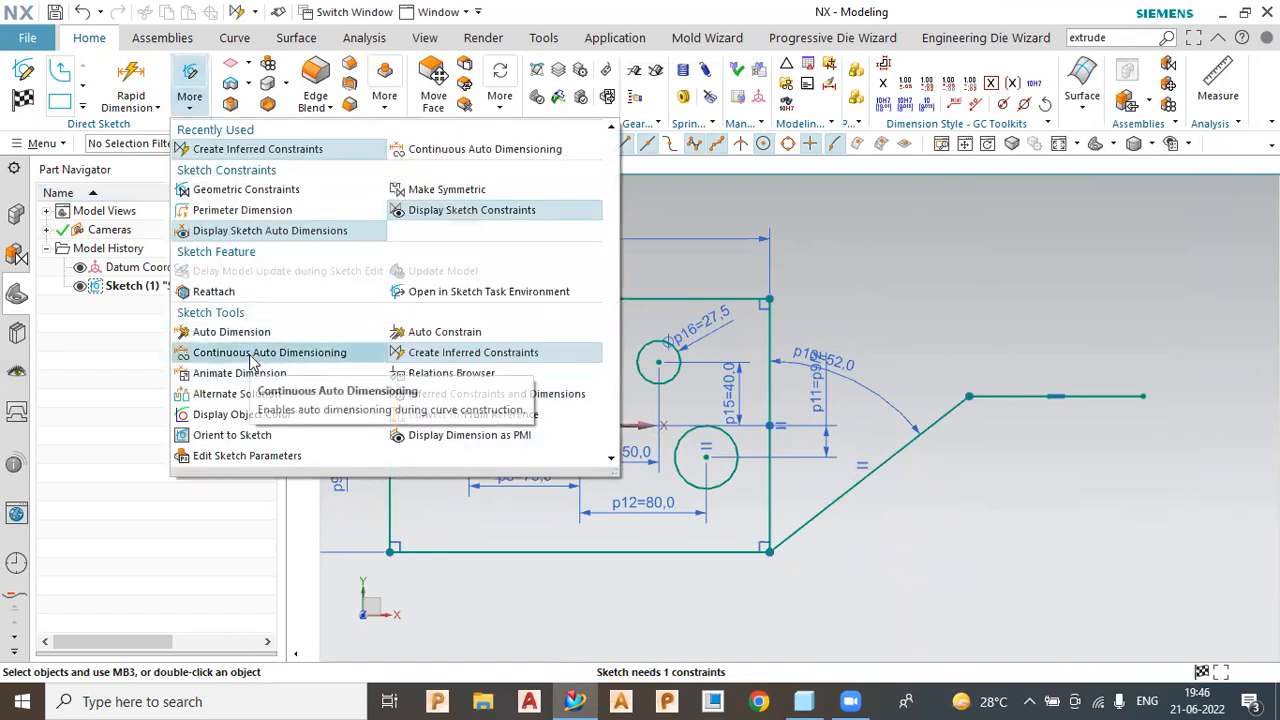
{"action": "left_click", "coordinate": [252, 354]}
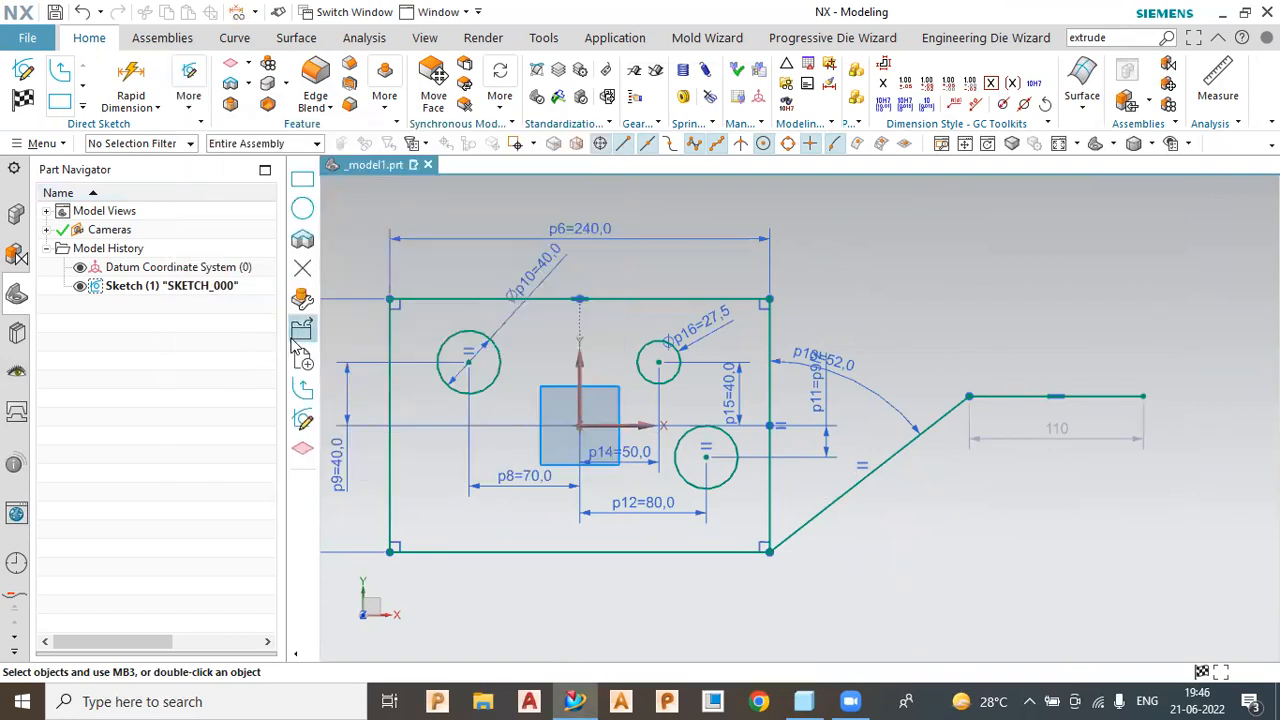
{"action": "left_click_drag", "start_coordinate": [1063, 437], "coordinate": [1068, 470]}
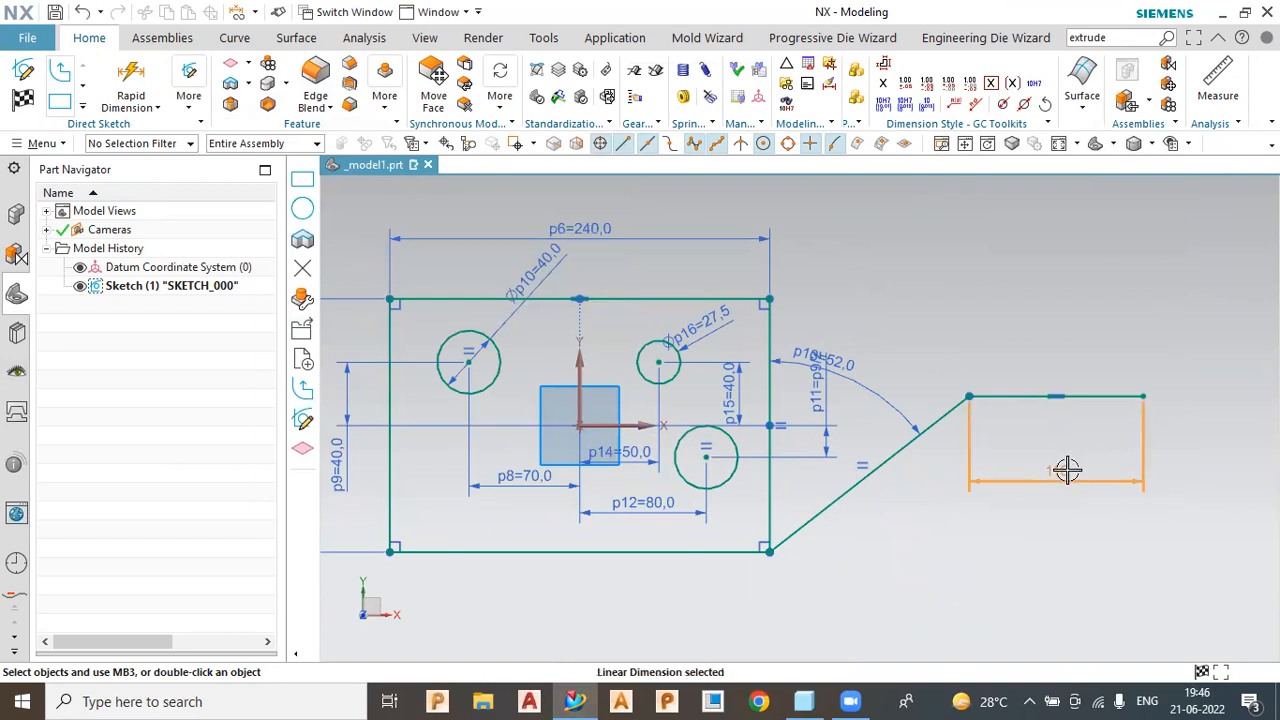
{"action": "key", "text": "Escape"}
Dimension the horizontal distance from the rectangle's right side to the horizontal line's free end, placing it below the sketch
{"action": "left_click", "coordinate": [130, 82]}
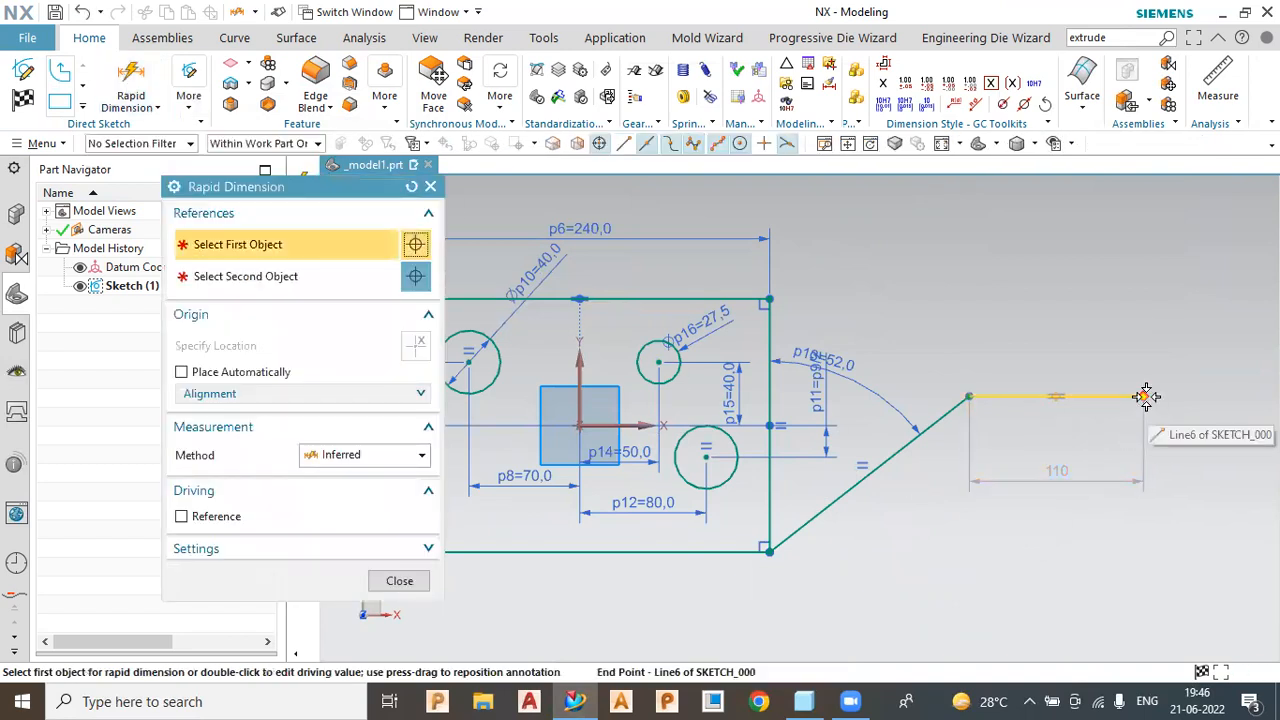
{"action": "left_click", "coordinate": [1141, 397]}
{"action": "left_click", "coordinate": [766, 296]}
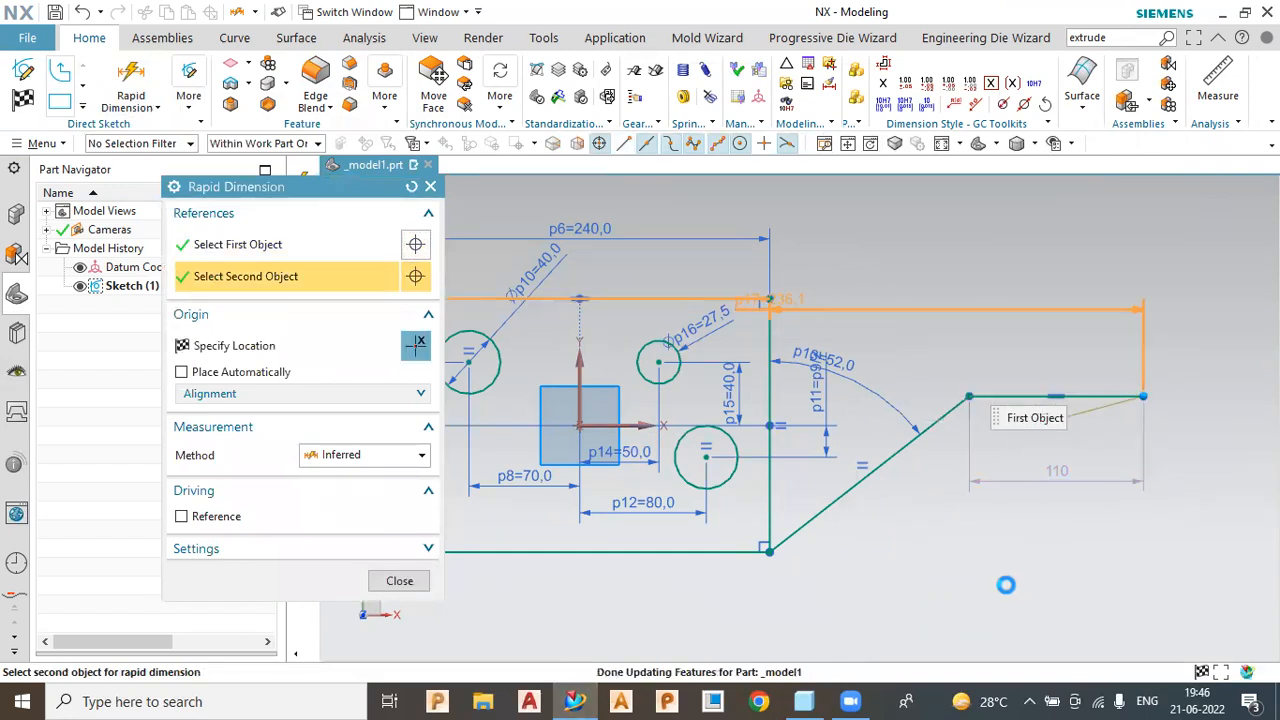
{"action": "left_click", "coordinate": [936, 627]}
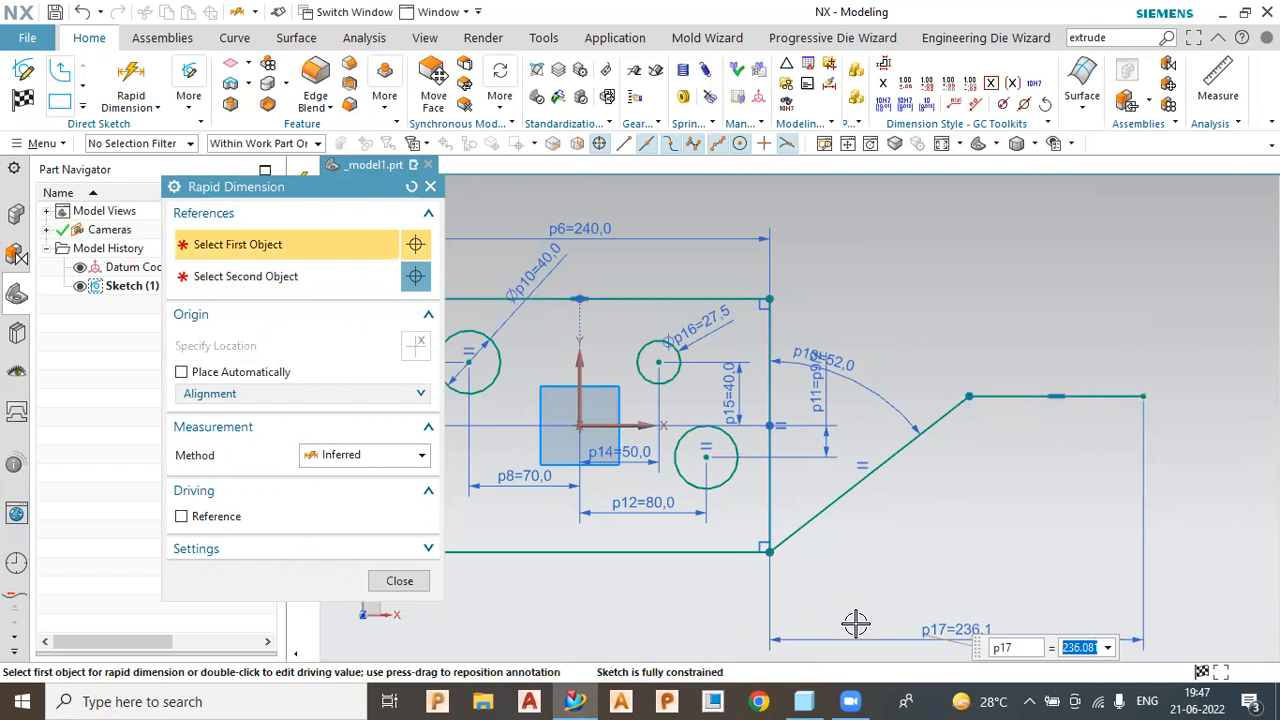
{"action": "left_click", "coordinate": [380, 581]}
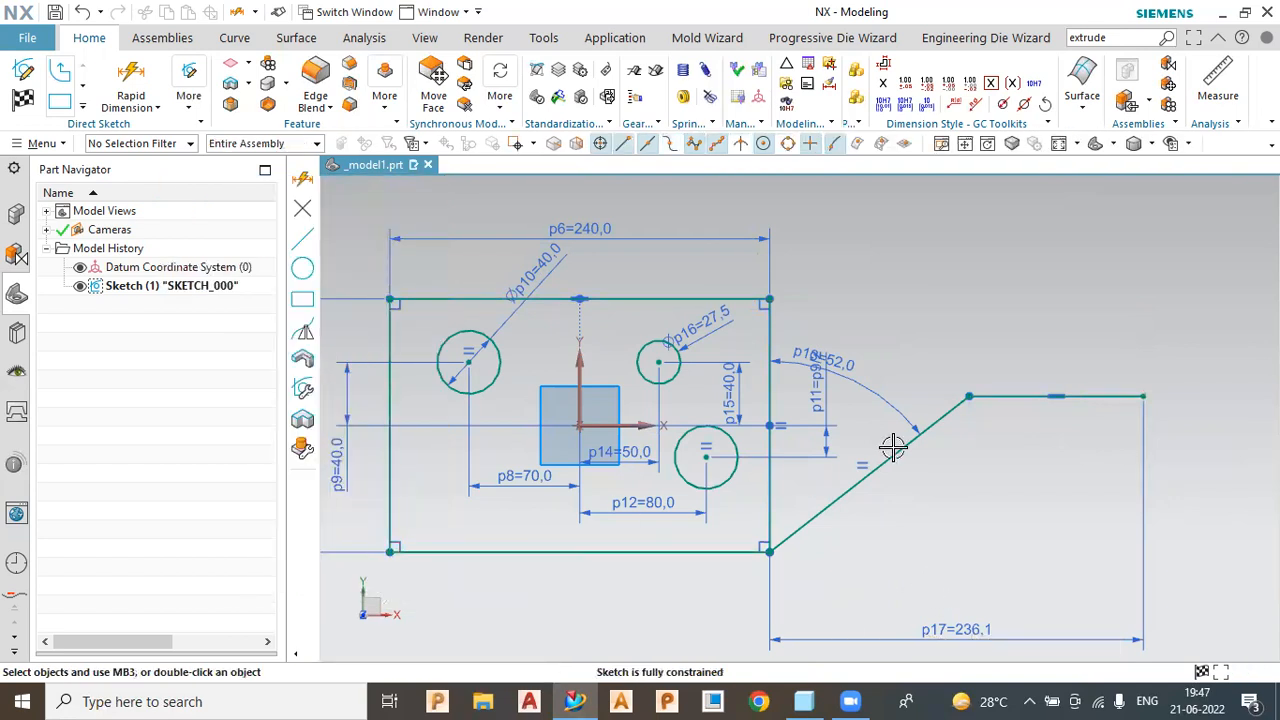
Delete the horizontal constraint from the line attached to the inclined line and reapply a Horizontal constraint to it
{"action": "scroll", "coordinate": [897, 446], "scroll_direction": "down", "scroll_amount": 2}
{"action": "mouse_move", "coordinate": [853, 397]}
{"action": "left_mouse_down"}
{"action": "mouse_move", "coordinate": [975, 395]}
{"action": "mouse_move", "coordinate": [1058, 438]}
{"action": "left_mouse_up"}
{"action": "right_click", "coordinate": [1054, 438]}
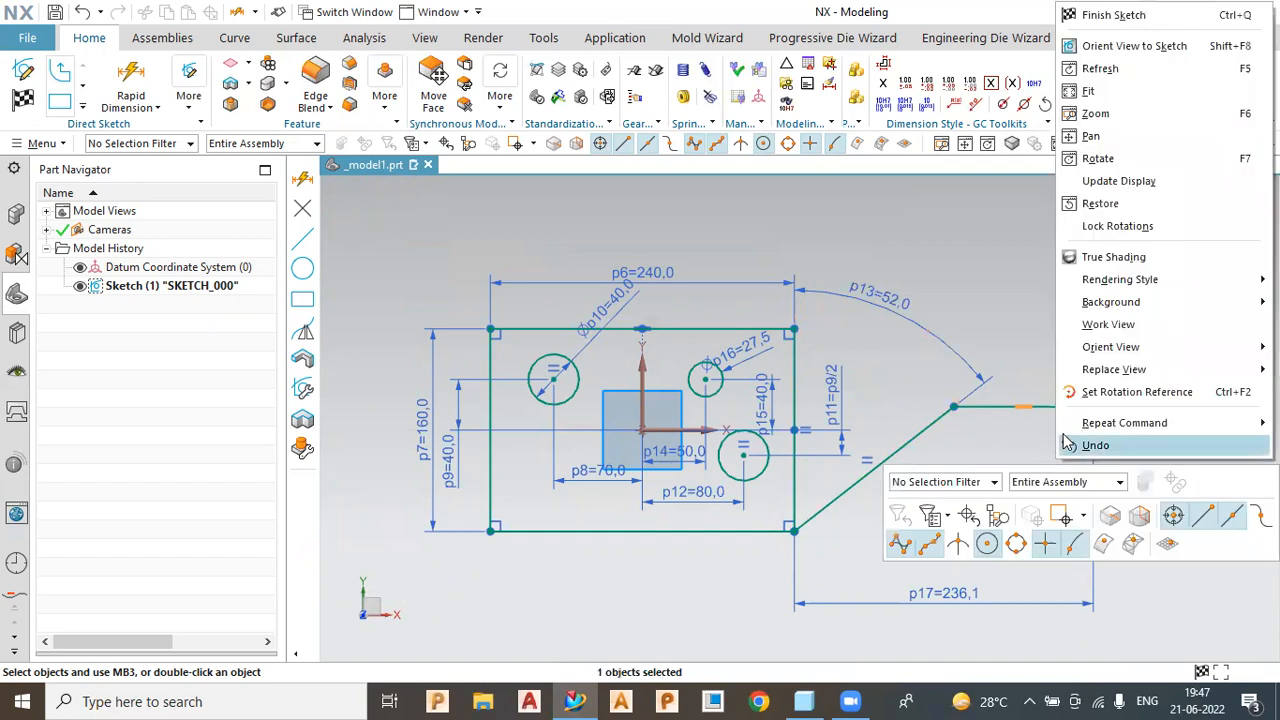
{"action": "left_click_drag", "start_coordinate": [1007, 385], "coordinate": [1050, 440]}
{"action": "key", "text": "Delete"}
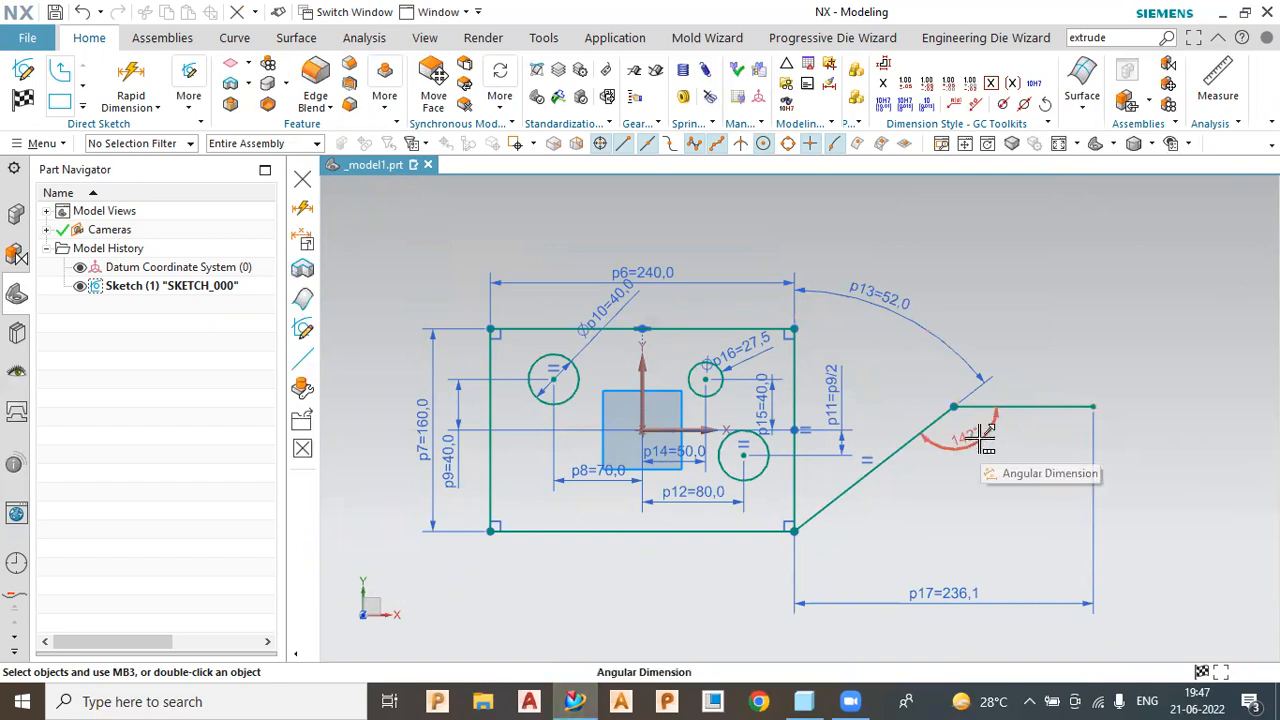
{"action": "left_click", "coordinate": [1043, 400]}
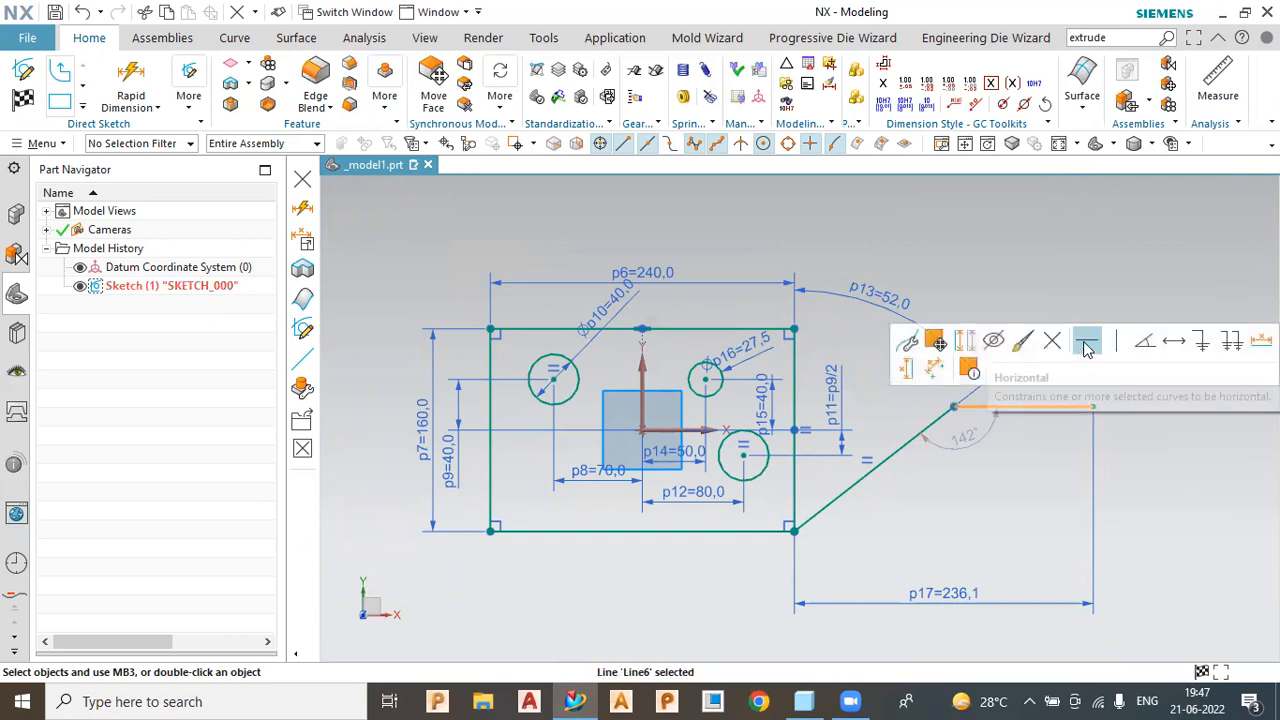
{"action": "left_click", "coordinate": [1087, 343]}
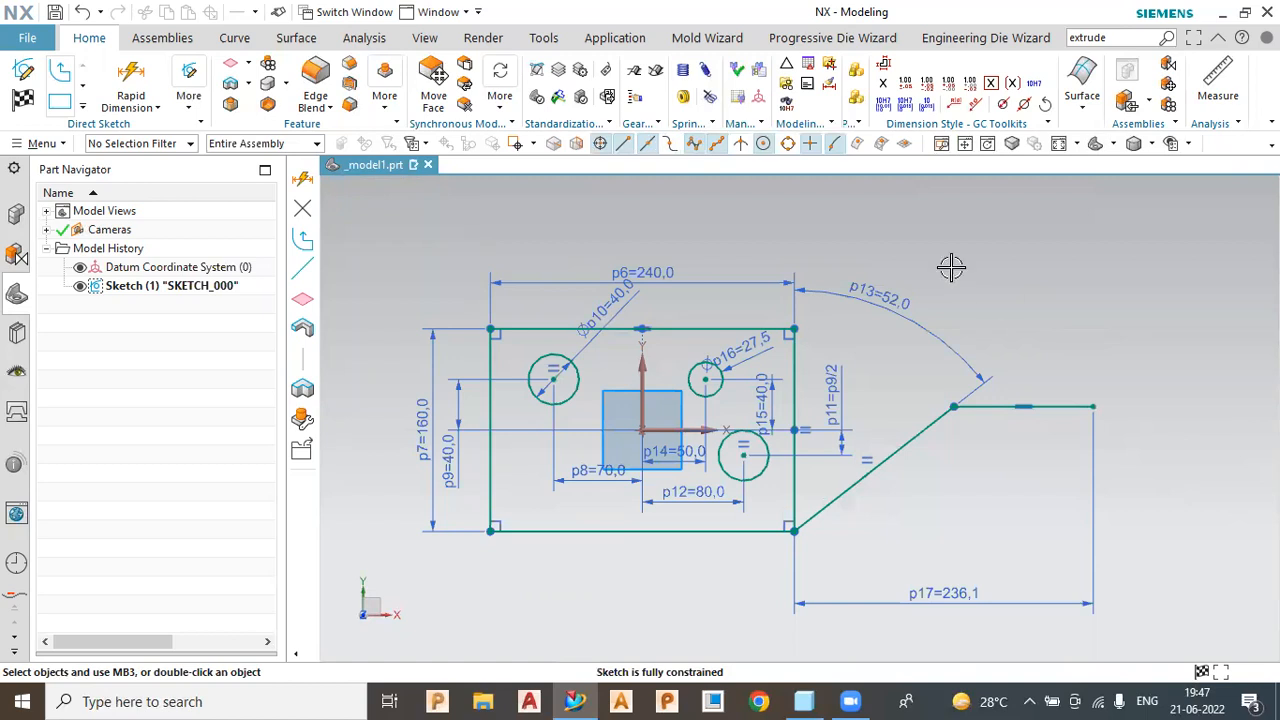
Close the current part without saving and create a new part from the millimetre Model template
{"action": "left_click", "coordinate": [428, 164]}
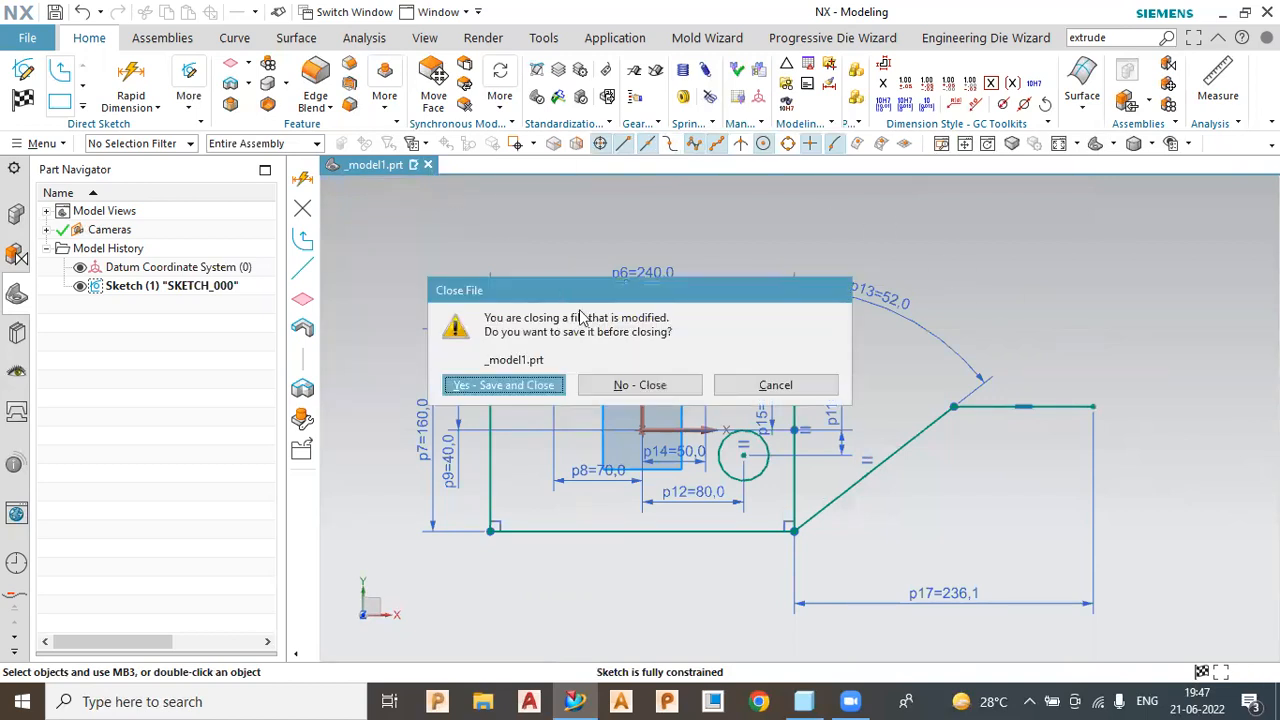
{"action": "left_click", "coordinate": [636, 386]}
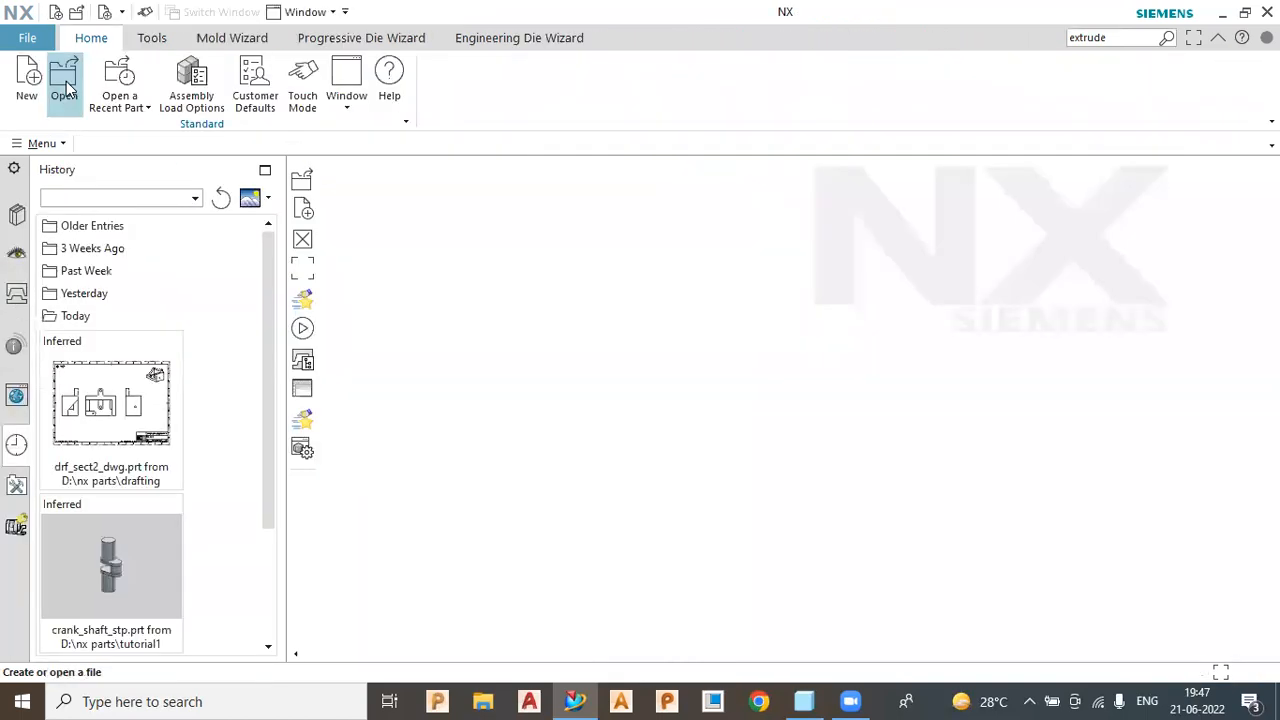
{"action": "left_click", "coordinate": [35, 76]}
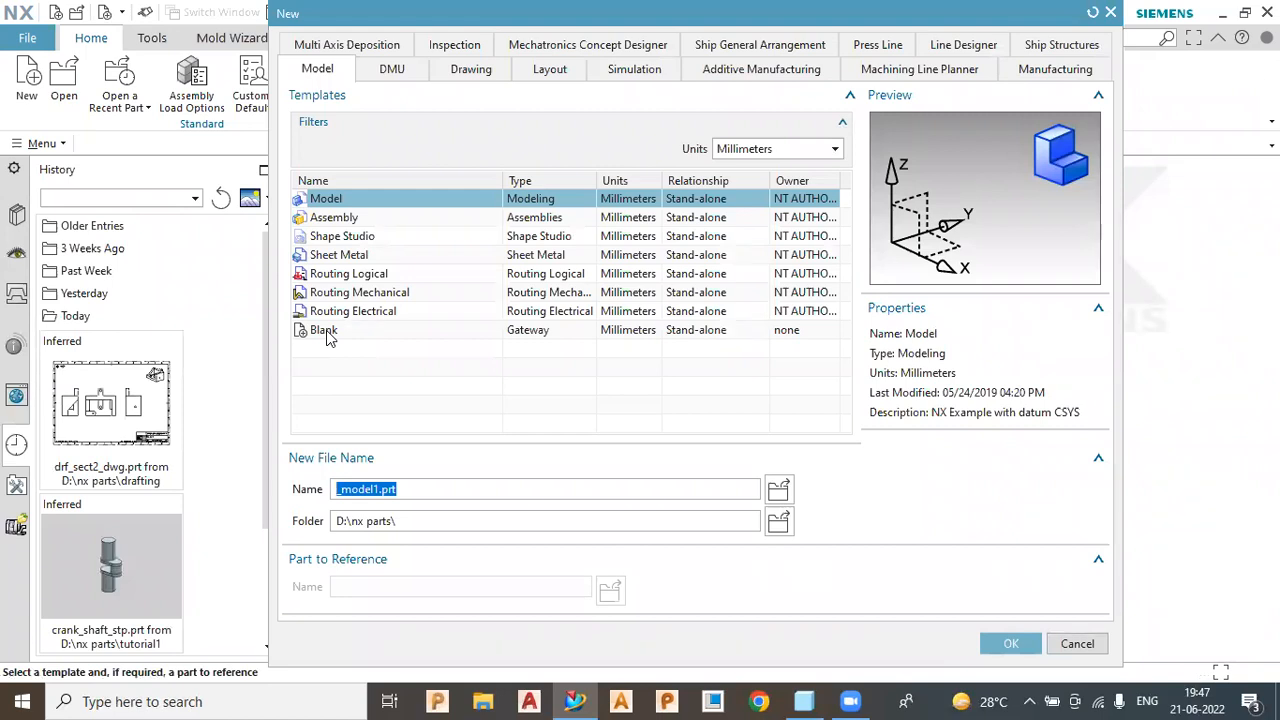
{"action": "left_click", "coordinate": [1008, 645]}
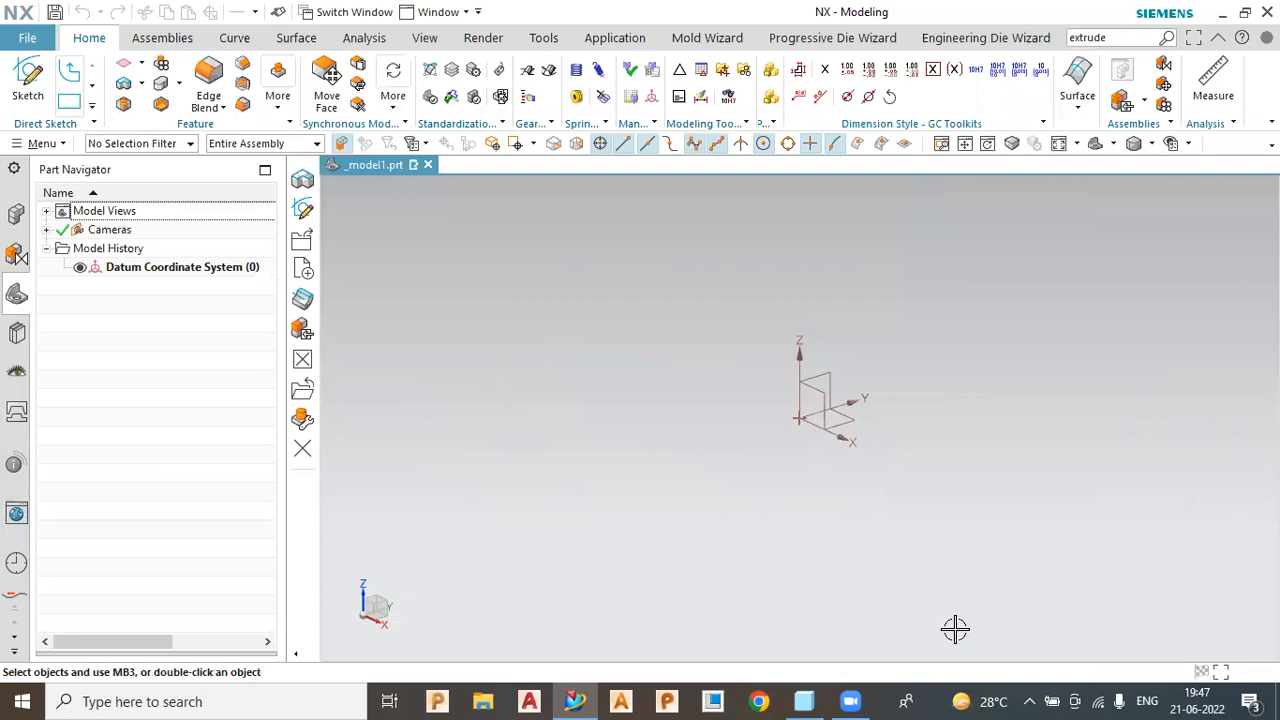
Start a sketch on the default XY plane and draw a circle about 84 mm in diameter centred on the origin
{"action": "left_click", "coordinate": [12, 76]}
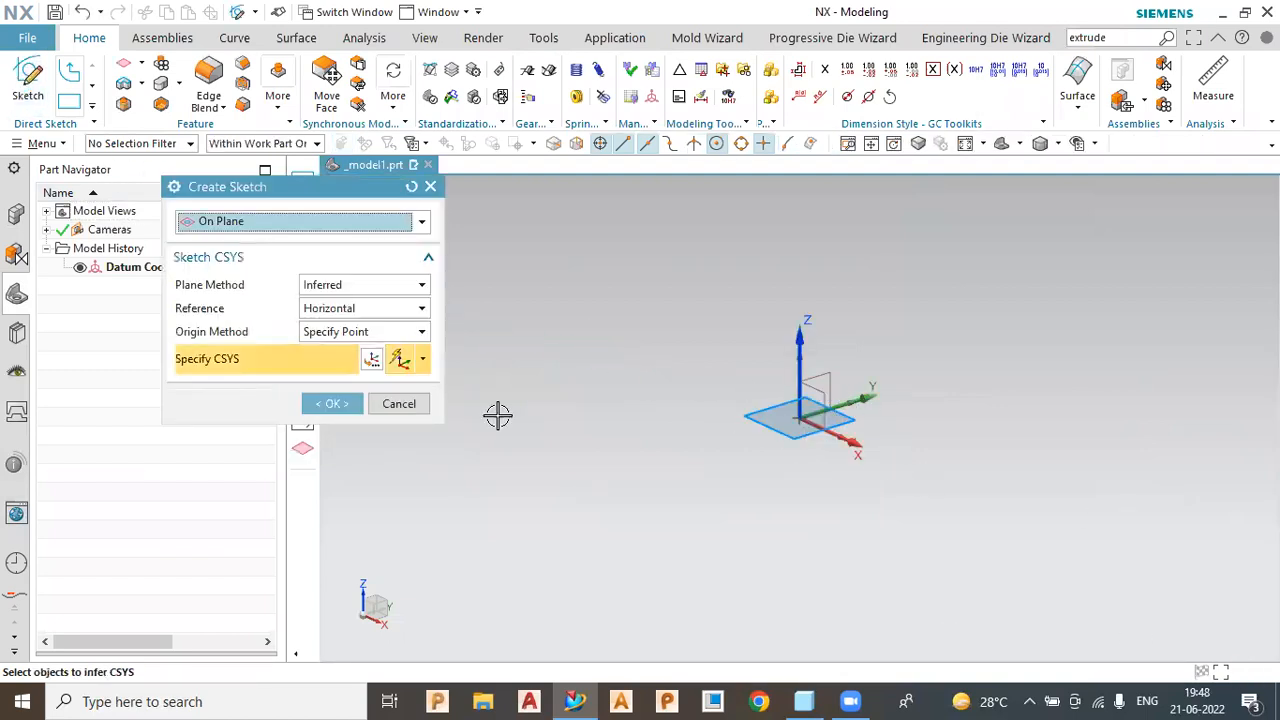
{"action": "left_click", "coordinate": [330, 403]}
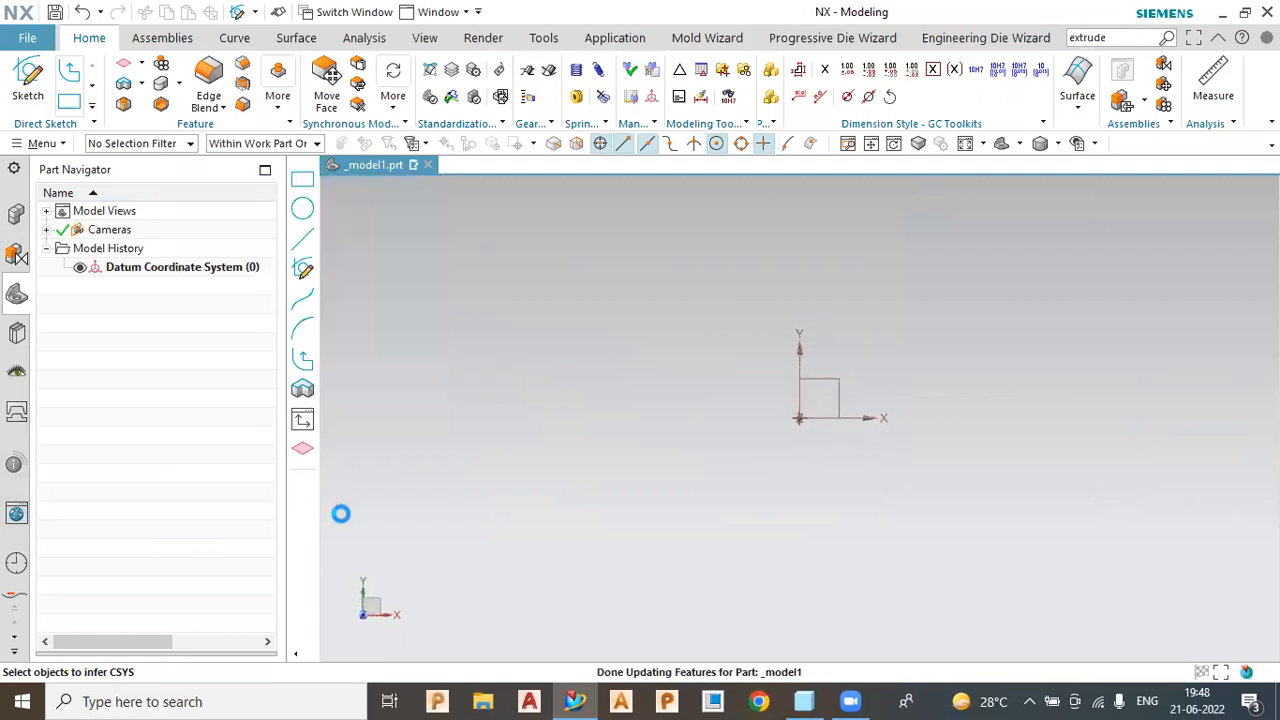
{"action": "left_click", "coordinate": [302, 208]}
{"action": "left_click", "coordinate": [675, 456]}
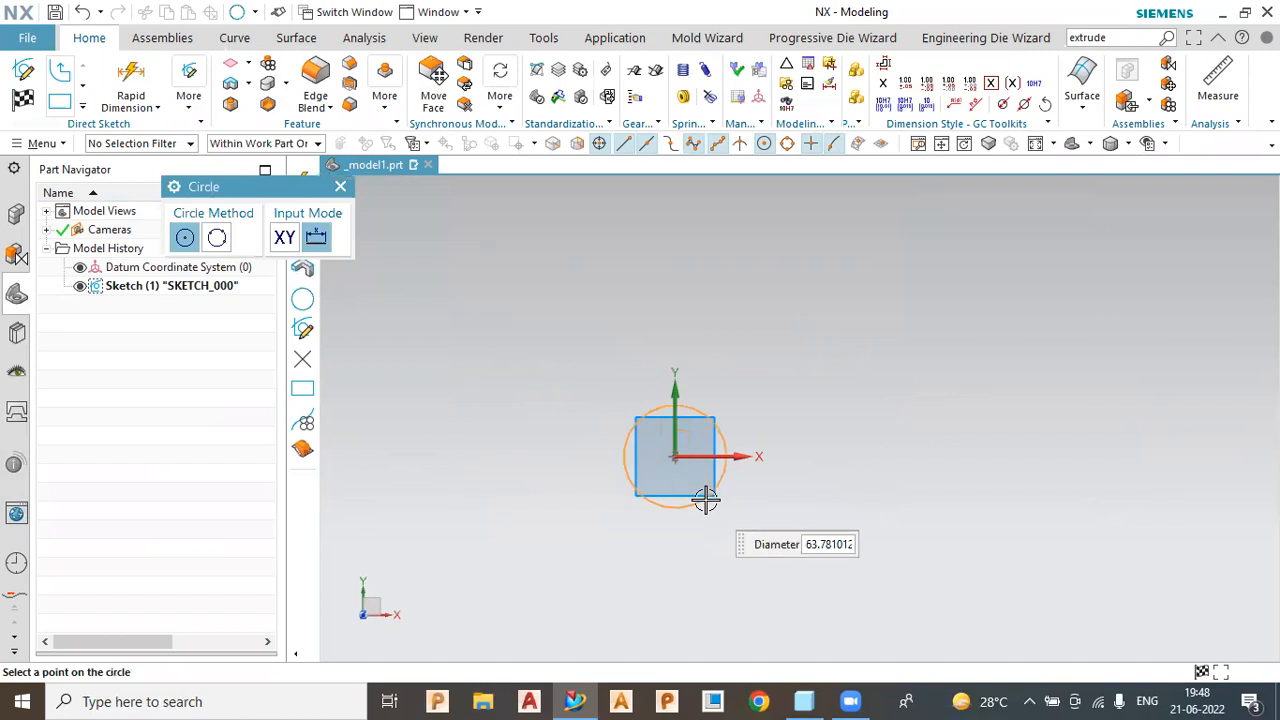
{"action": "left_click", "coordinate": [714, 509]}
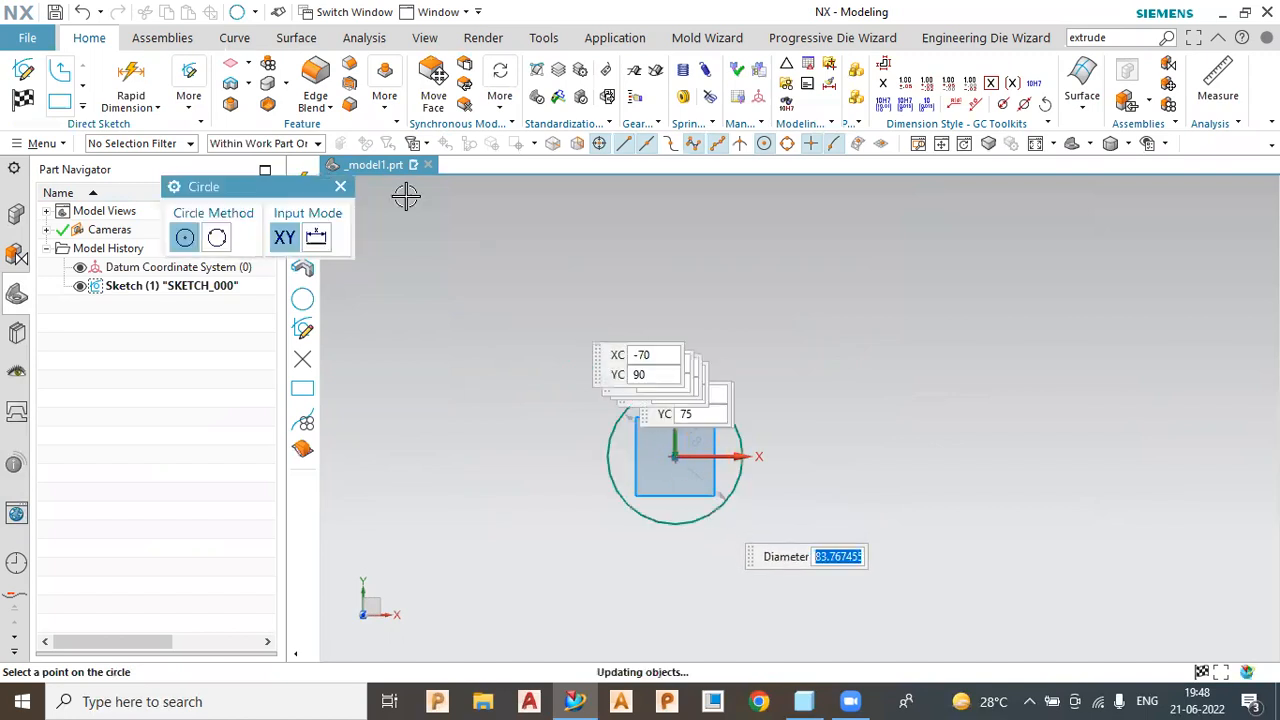
Draw a two-point rectangle about 95 by 95 mm above the circle and delete its lower side
{"action": "left_click", "coordinate": [60, 100]}
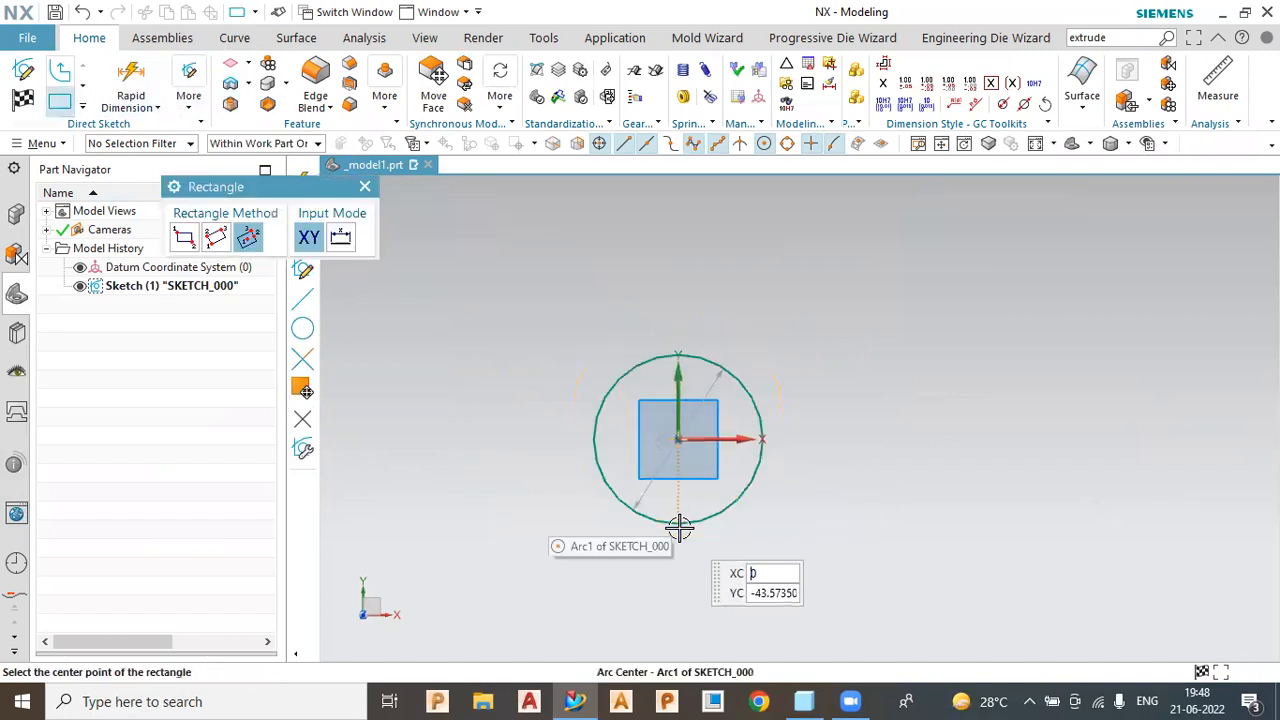
{"action": "scroll", "coordinate": [679, 527], "scroll_direction": "down", "scroll_amount": 2}
{"action": "scroll", "coordinate": [670, 327], "scroll_direction": "up", "scroll_amount": 1}
{"action": "left_click", "coordinate": [618, 206]}
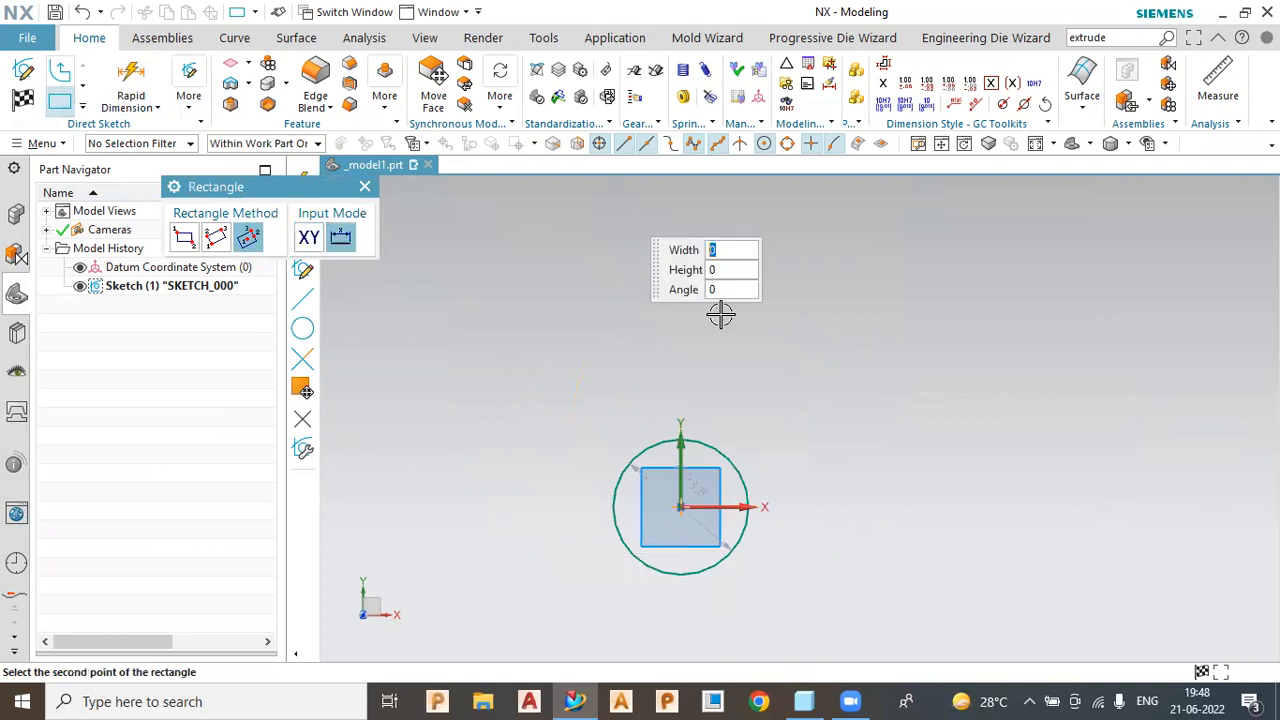
{"action": "left_click", "coordinate": [184, 237]}
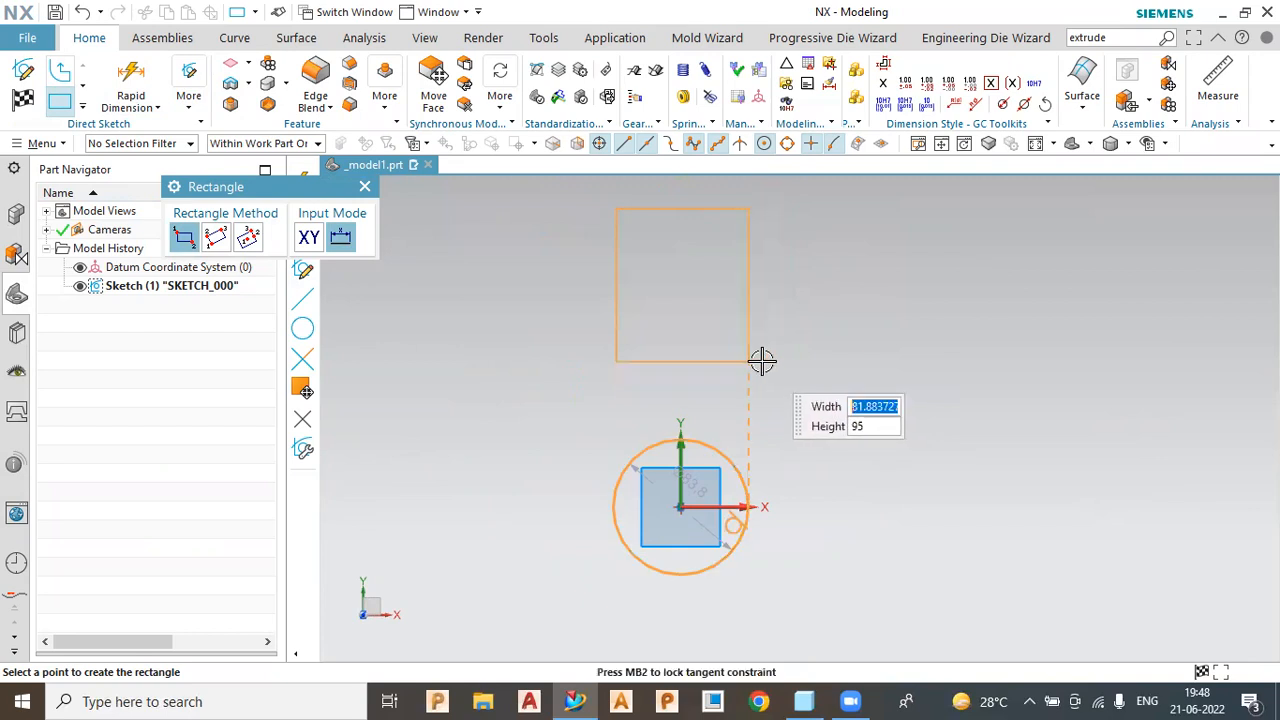
{"action": "left_click", "coordinate": [768, 364]}
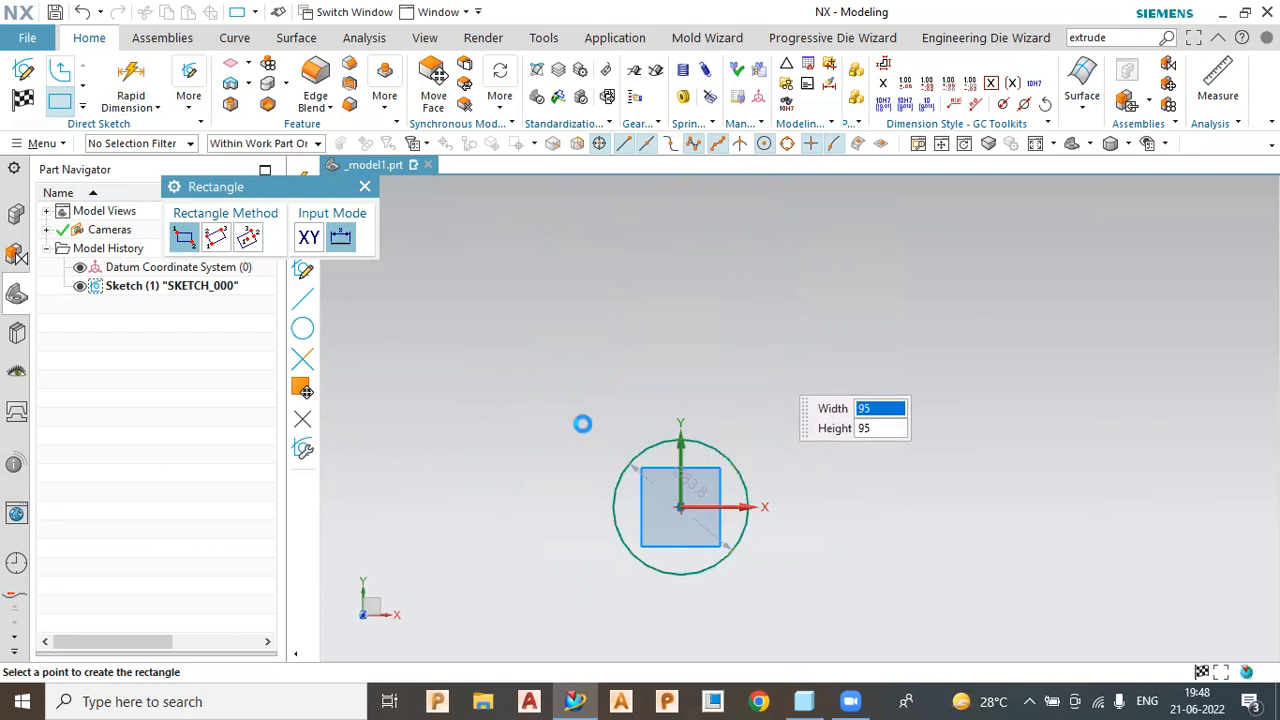
{"action": "left_click", "coordinate": [364, 189]}
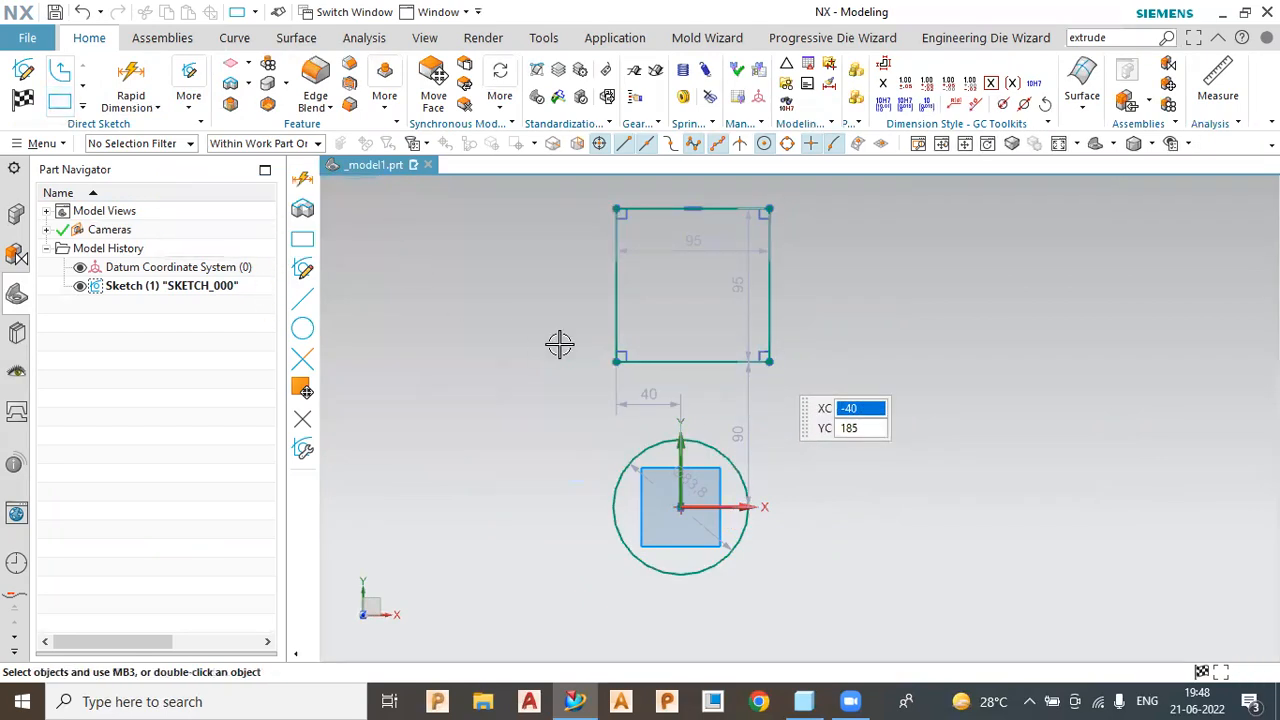
{"action": "left_click", "coordinate": [710, 362]}
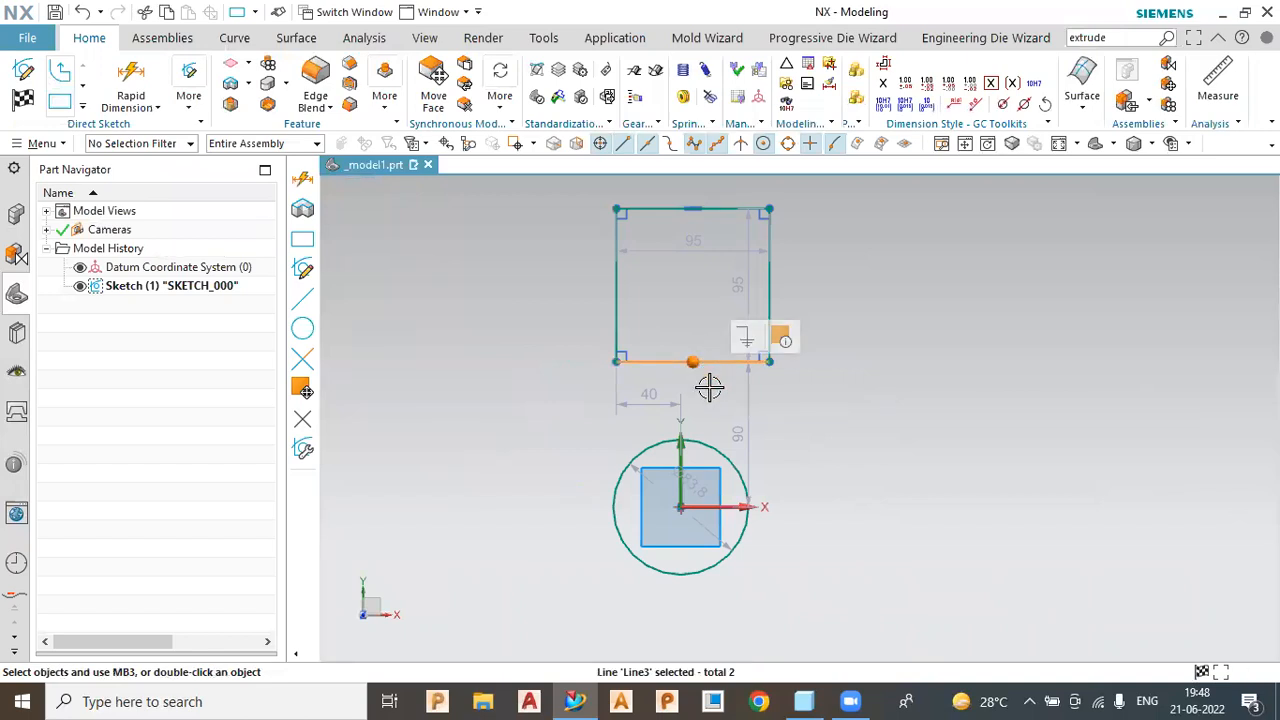
{"action": "key", "text": "Delete"}
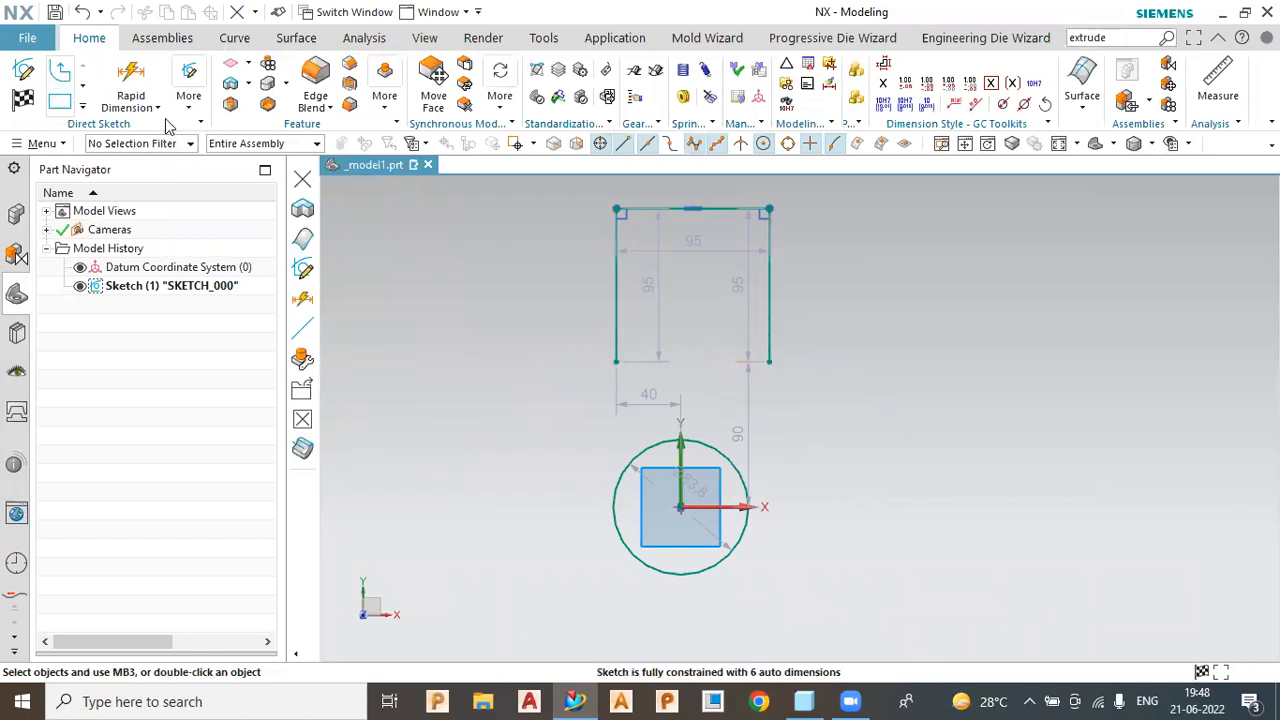
Draw a crossbar between the two vertical sides, about 35 mm above their lower ends, and constrain it horizontal
{"action": "left_click", "coordinate": [83, 105]}
{"action": "left_click", "coordinate": [120, 95]}
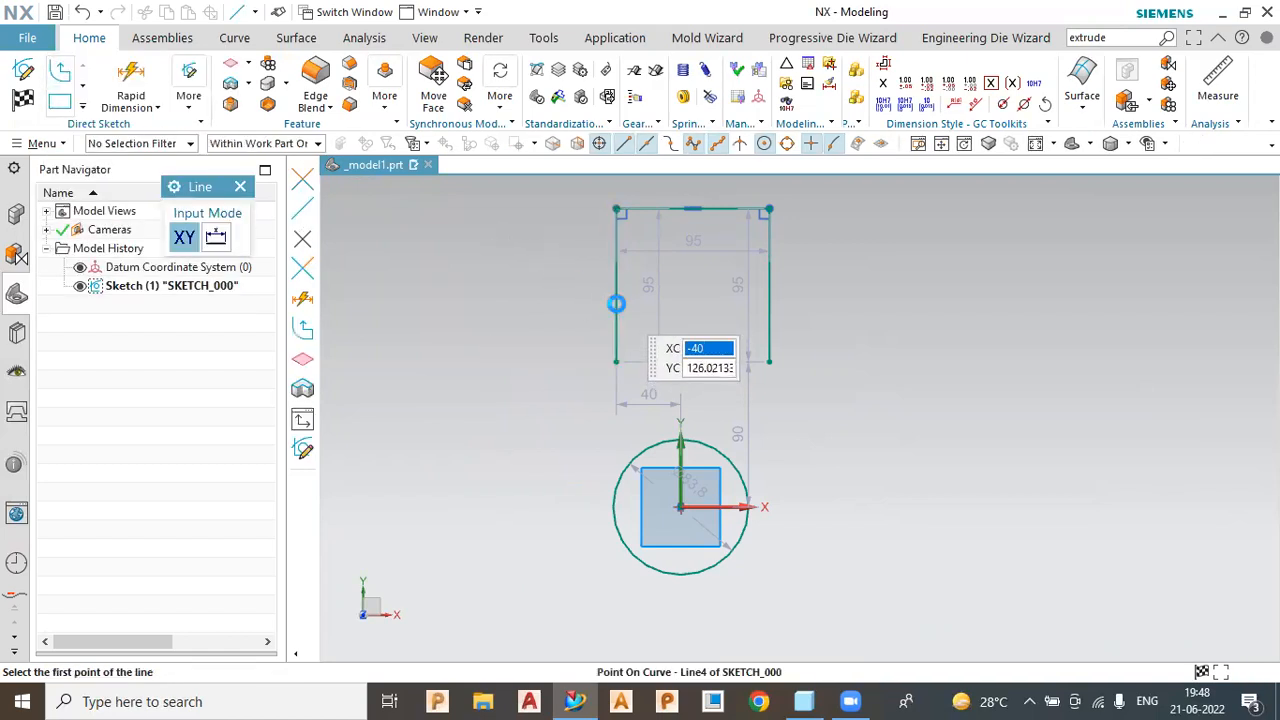
{"action": "left_click", "coordinate": [616, 303]}
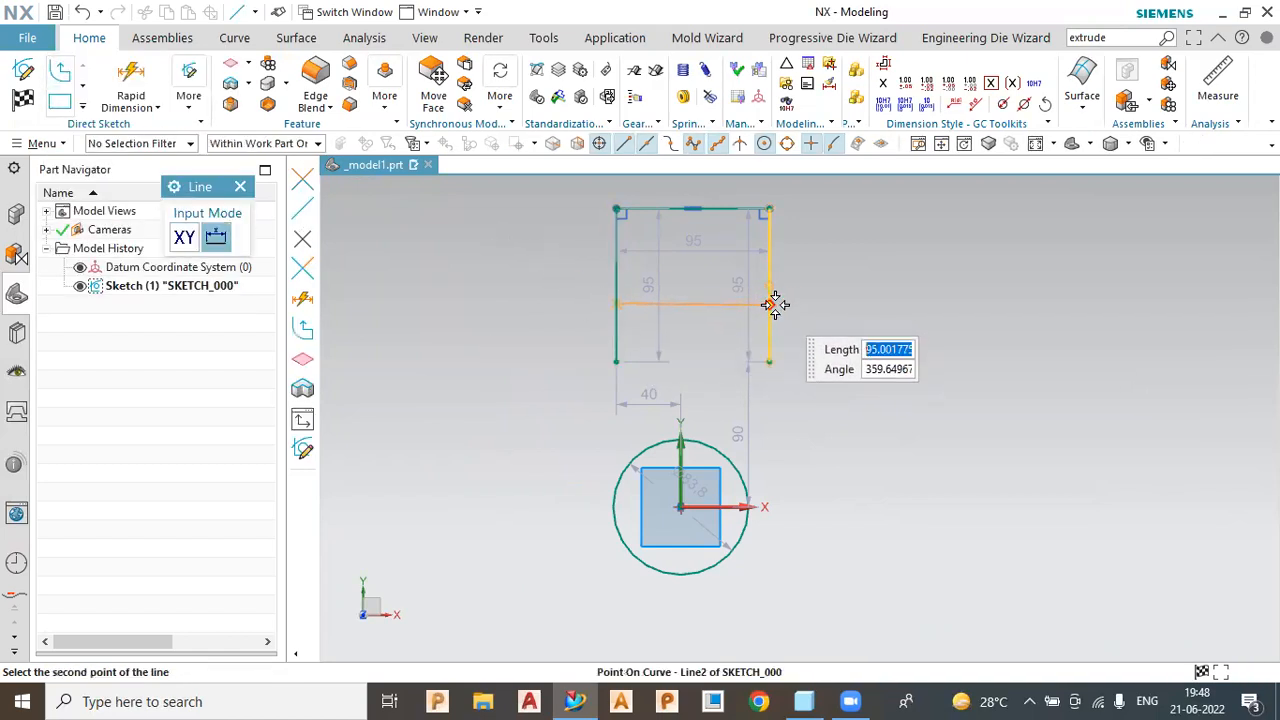
{"action": "left_click", "coordinate": [776, 302]}
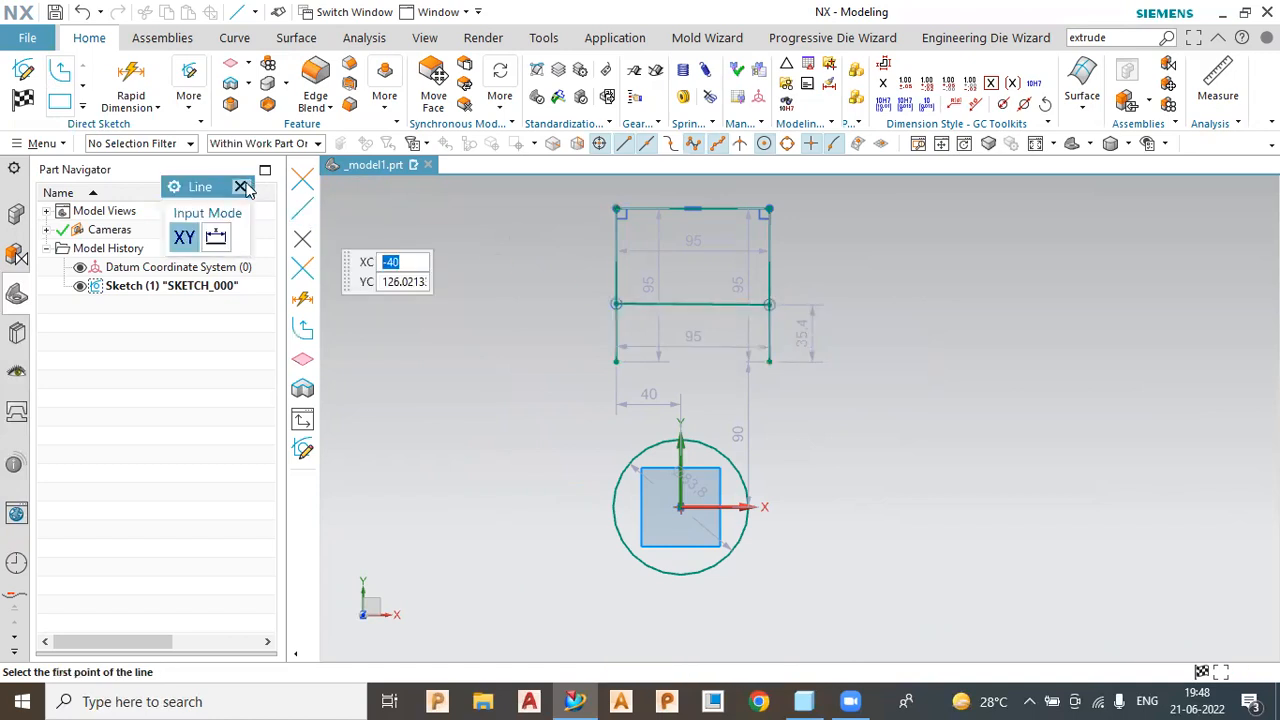
{"action": "left_click", "coordinate": [241, 187]}
{"action": "left_click", "coordinate": [702, 304]}
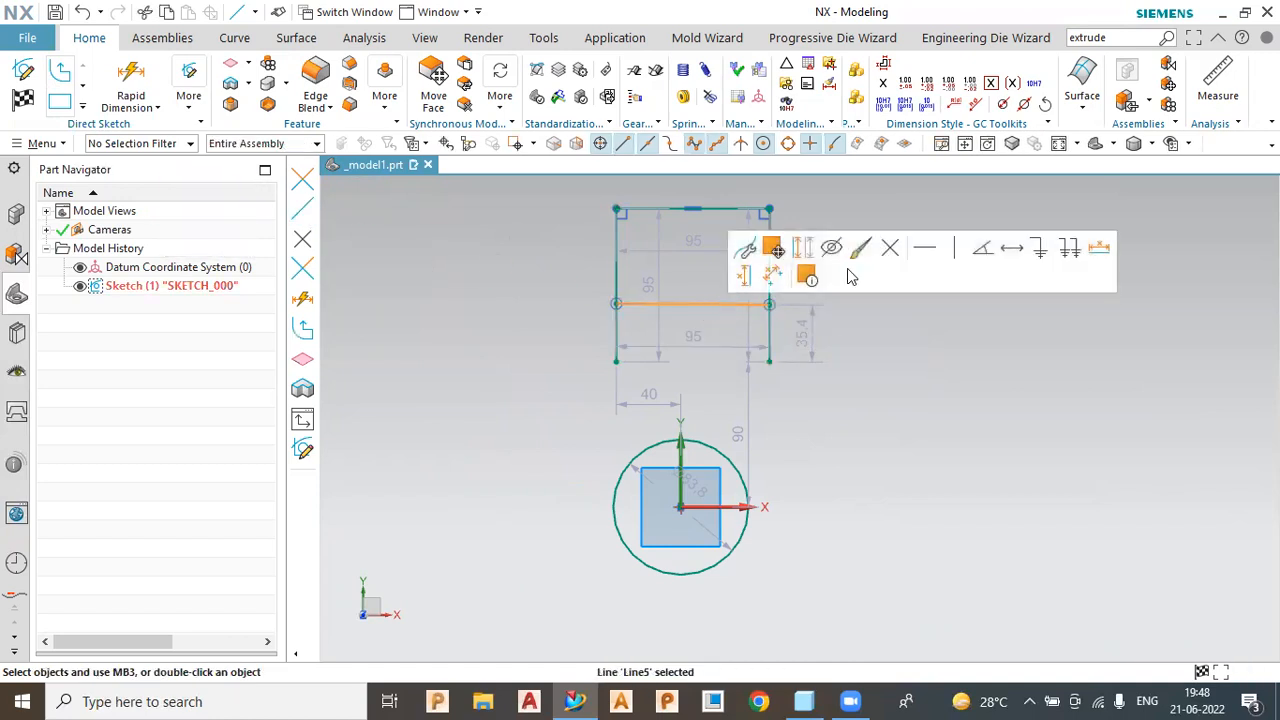
{"action": "left_click", "coordinate": [924, 248]}
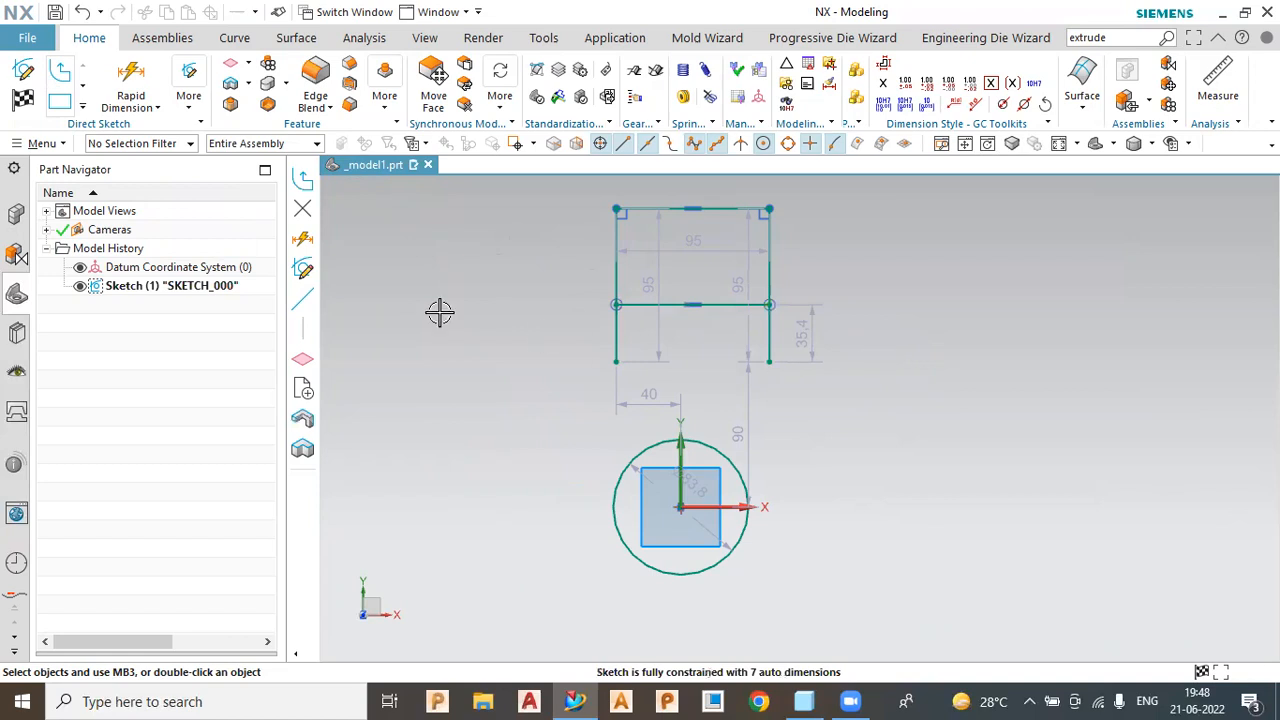
Draw a two-segment profile from the circle's centre to a point on its upper right edge and on to the crossbar's midpoint
{"action": "left_click", "coordinate": [60, 70]}
{"action": "left_click", "coordinate": [678, 507]}
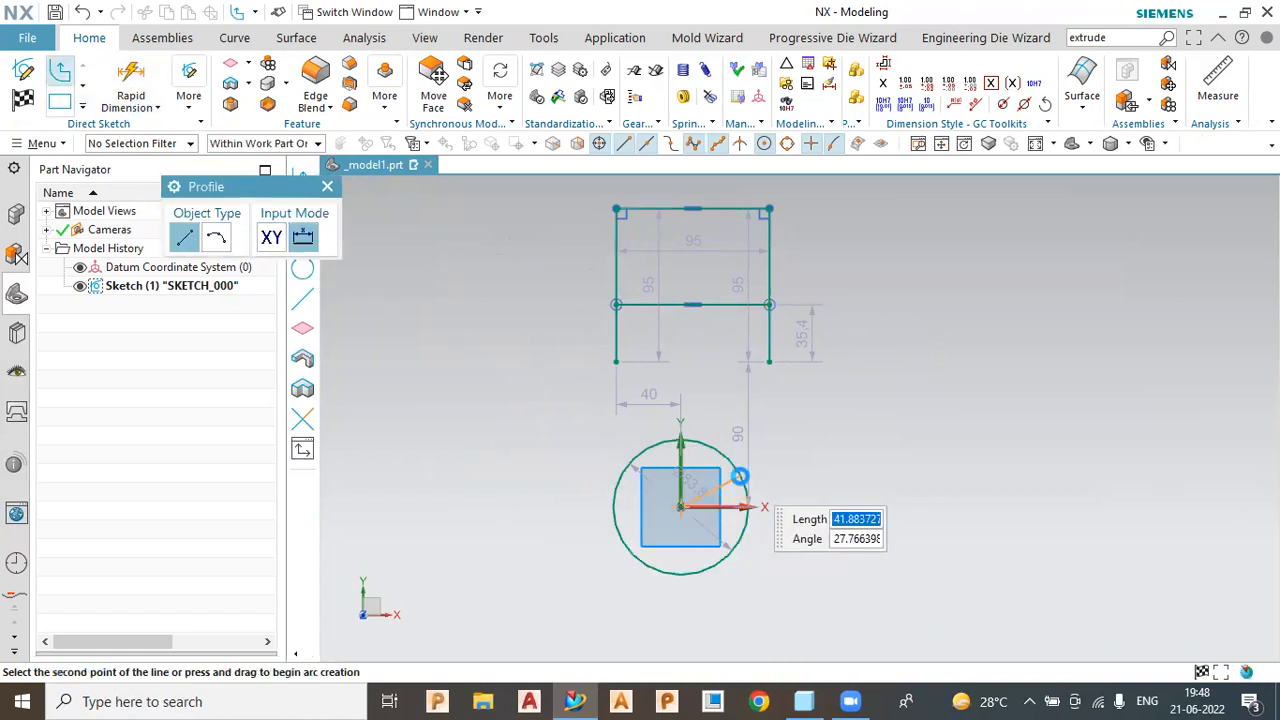
{"action": "left_click", "coordinate": [739, 476]}
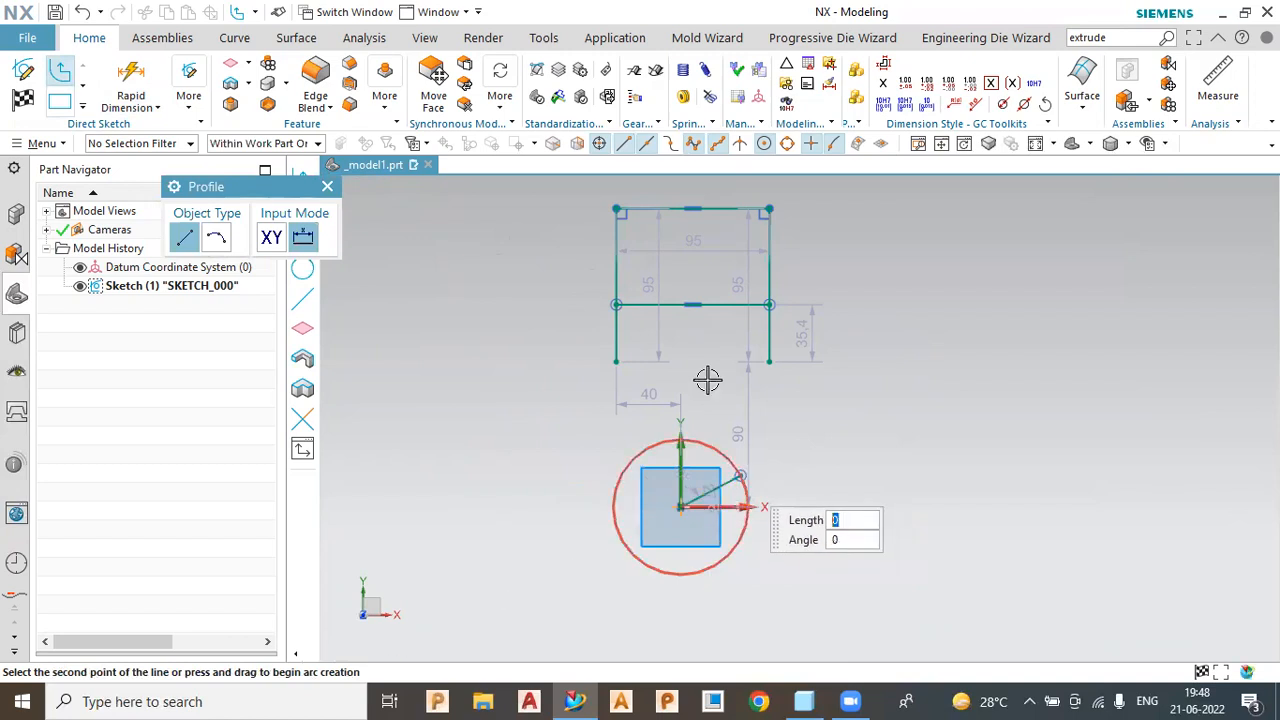
{"action": "left_click", "coordinate": [692, 304]}
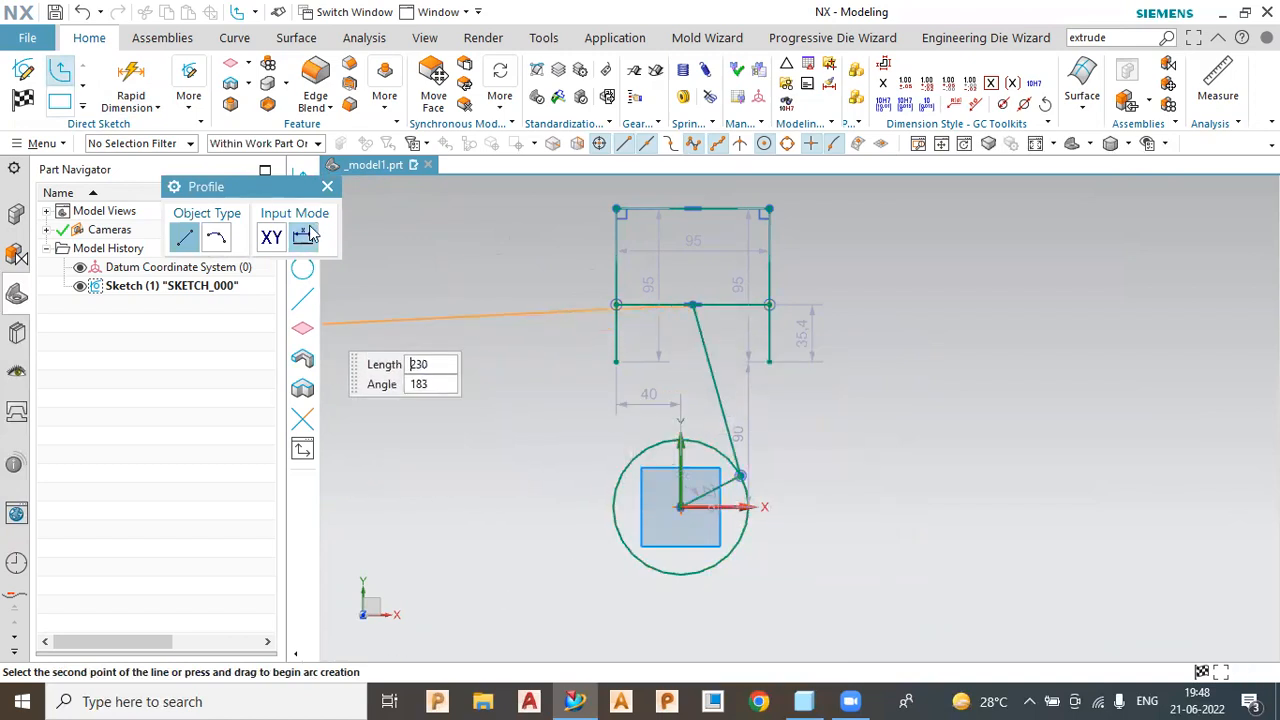
{"action": "left_click", "coordinate": [327, 186]}
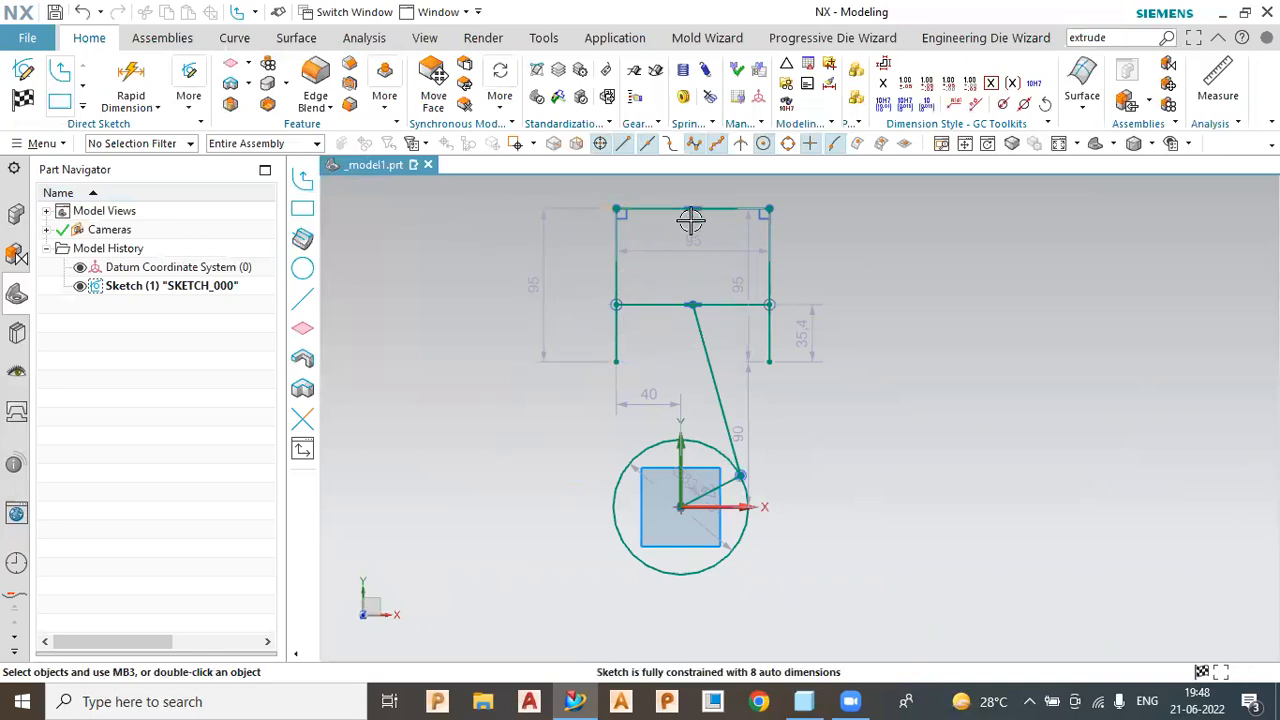
Move the automatic dimensions of the frame and the circle's diameter dimension clear of the geometry
{"action": "left_click_drag", "start_coordinate": [698, 240], "coordinate": [690, 176]}
{"action": "left_click_drag", "start_coordinate": [749, 280], "coordinate": [851, 283]}
{"action": "left_click_drag", "start_coordinate": [811, 327], "coordinate": [818, 327]}
{"action": "left_click_drag", "start_coordinate": [754, 409], "coordinate": [805, 425]}
{"action": "left_click_drag", "start_coordinate": [698, 477], "coordinate": [586, 557]}
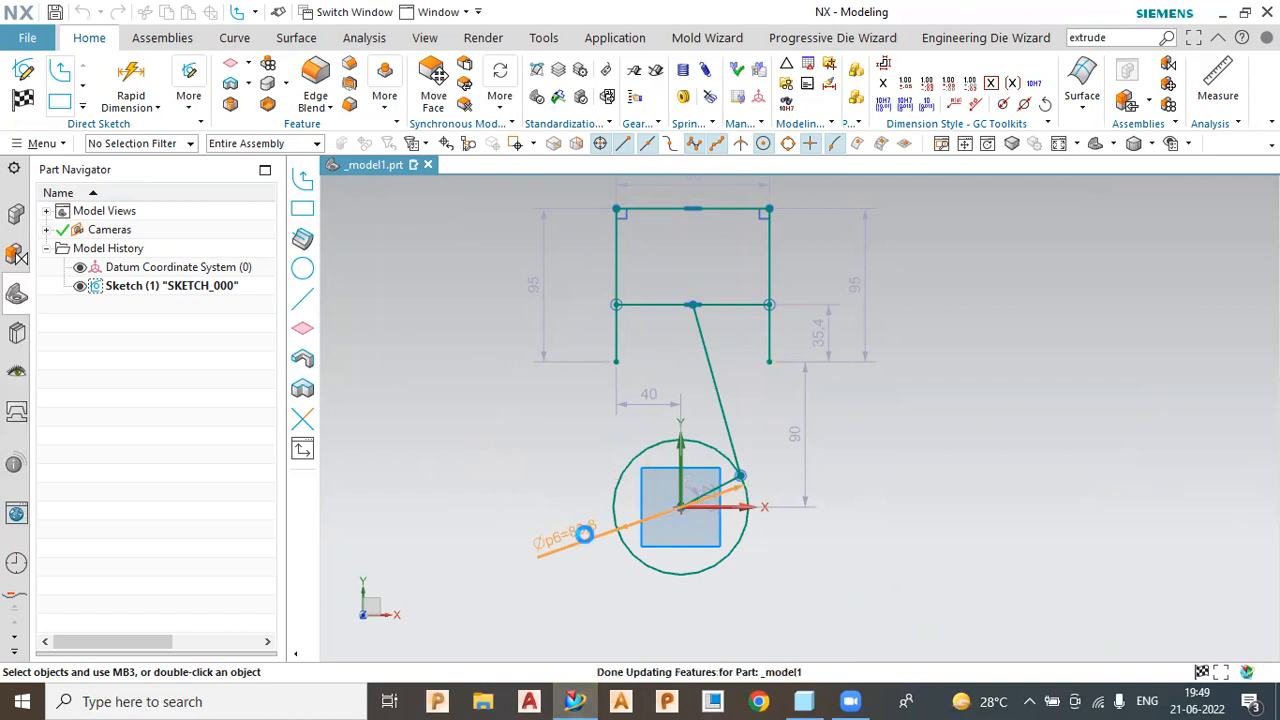
Set the circle's diameter to 80 mm
{"action": "double_click", "coordinate": [584, 534]}
{"action": "type", "text": "80"}
{"action": "key", "text": "Return"}
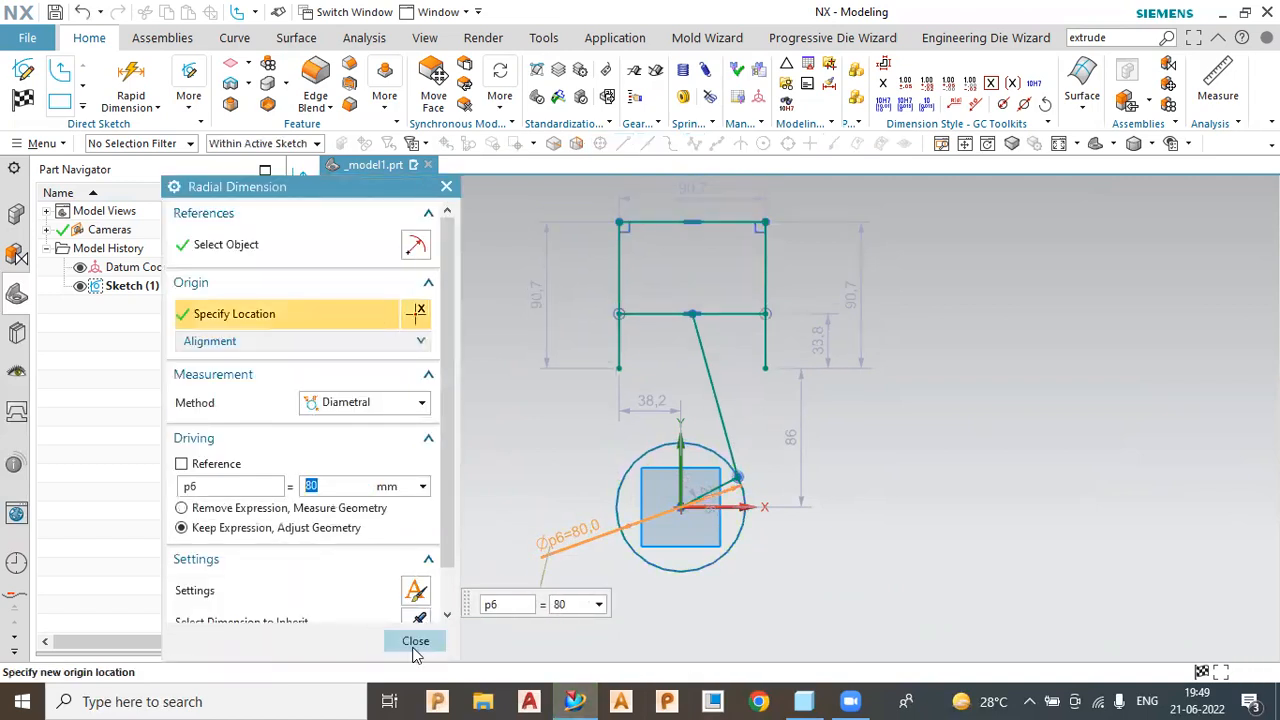
{"action": "left_click", "coordinate": [415, 644]}
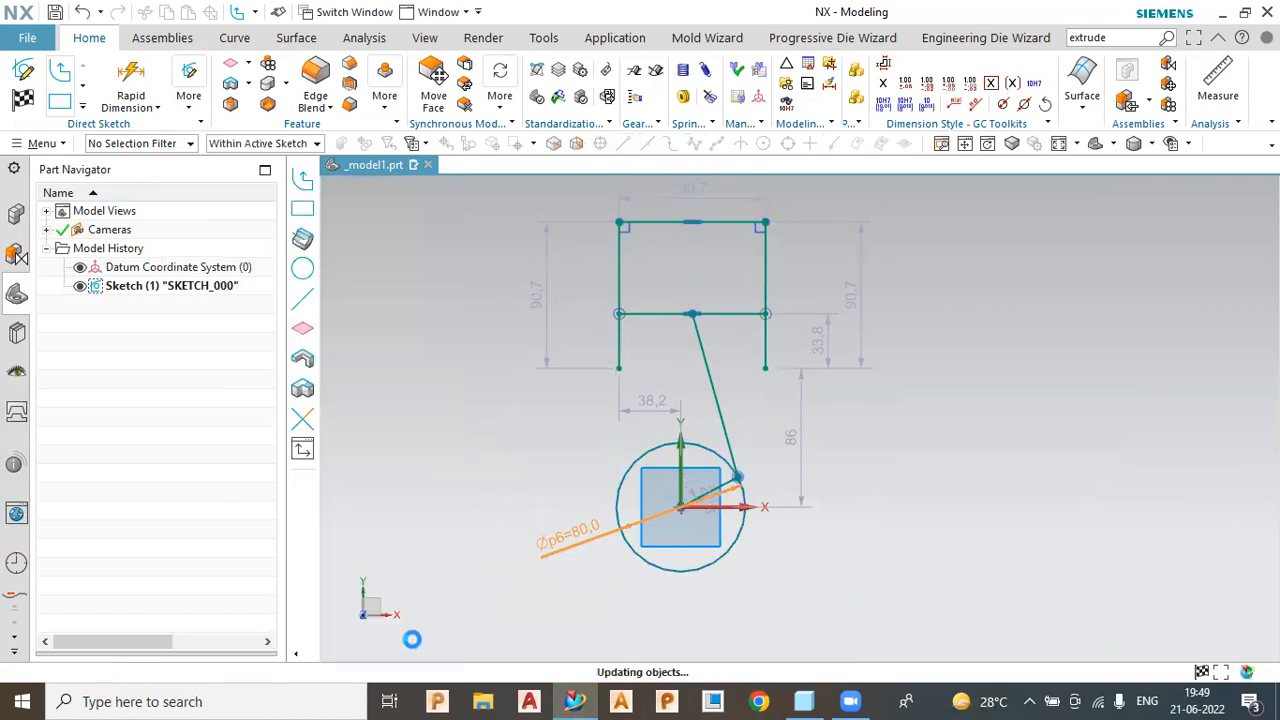
Set the vertical distance from the X axis to the right vertical line's lower end to 85 mm
{"action": "double_click", "coordinate": [790, 432]}
{"action": "type", "text": "85"}
{"action": "key", "text": "Return"}
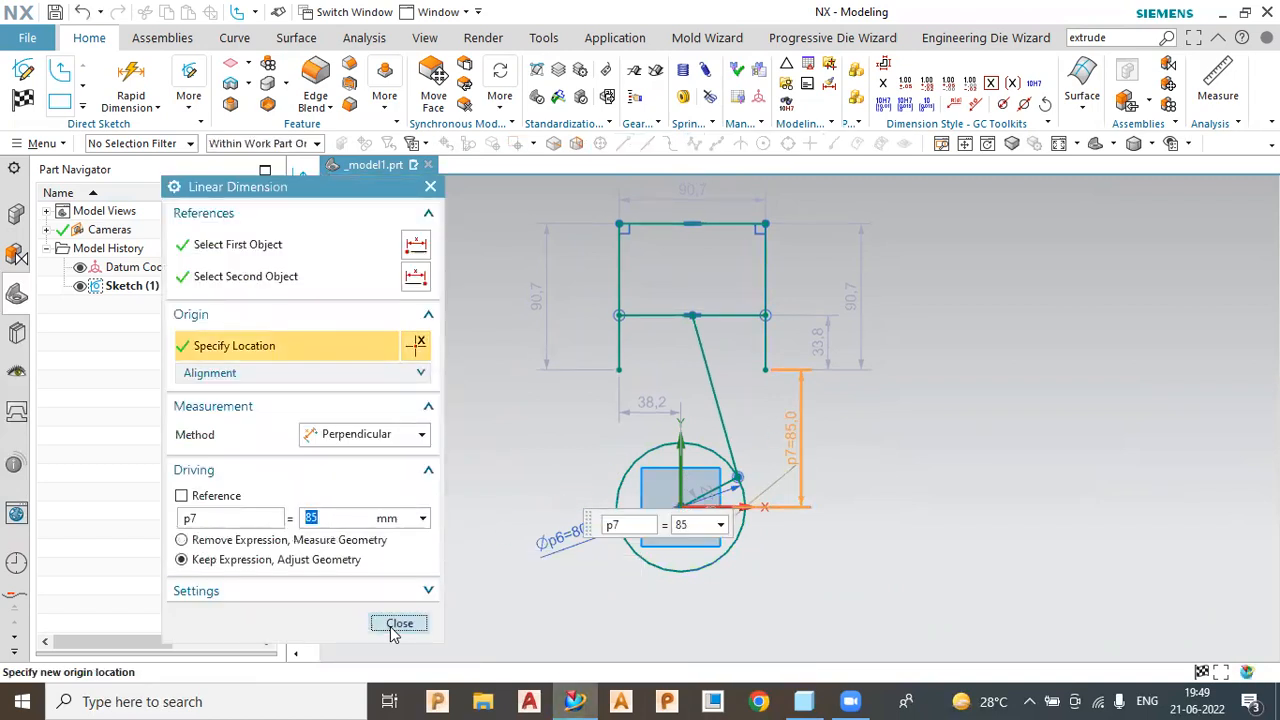
{"action": "left_click", "coordinate": [399, 624]}
Set the right vertical line's length to 90 mm
{"action": "double_click", "coordinate": [860, 296]}
{"action": "type", "text": "90"}
{"action": "key", "text": "Return"}
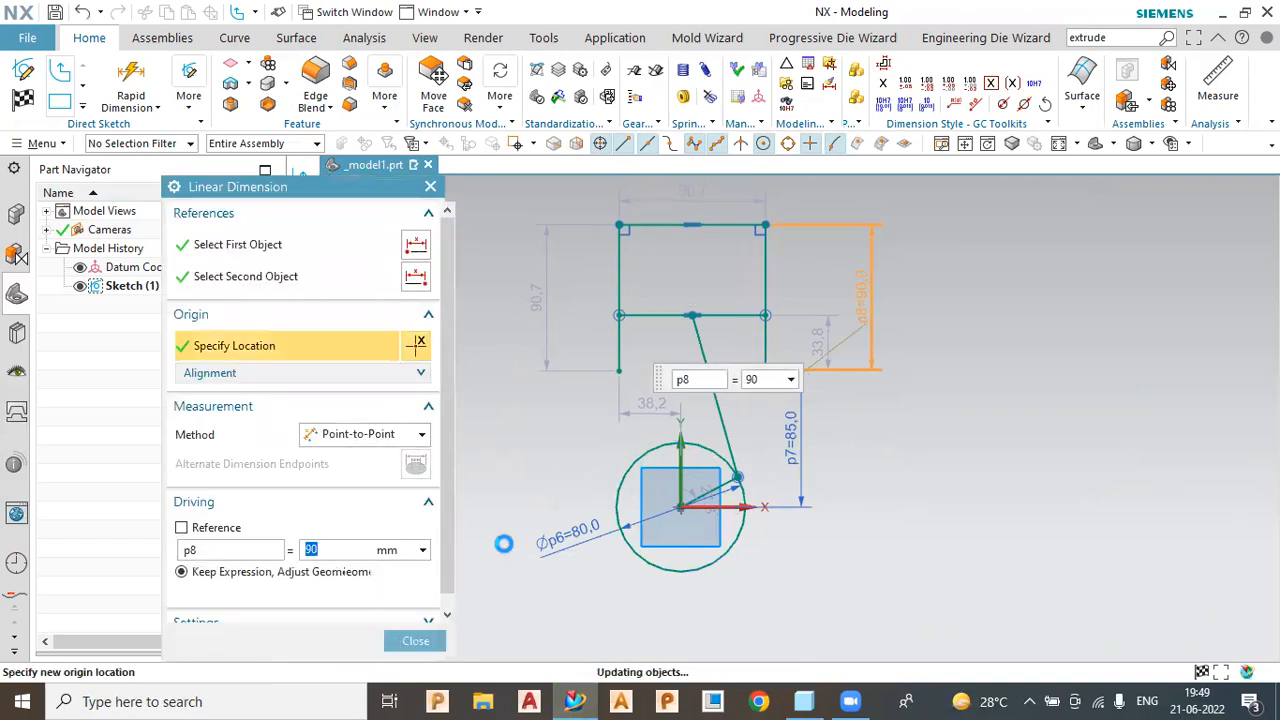
{"action": "left_click", "coordinate": [415, 641]}
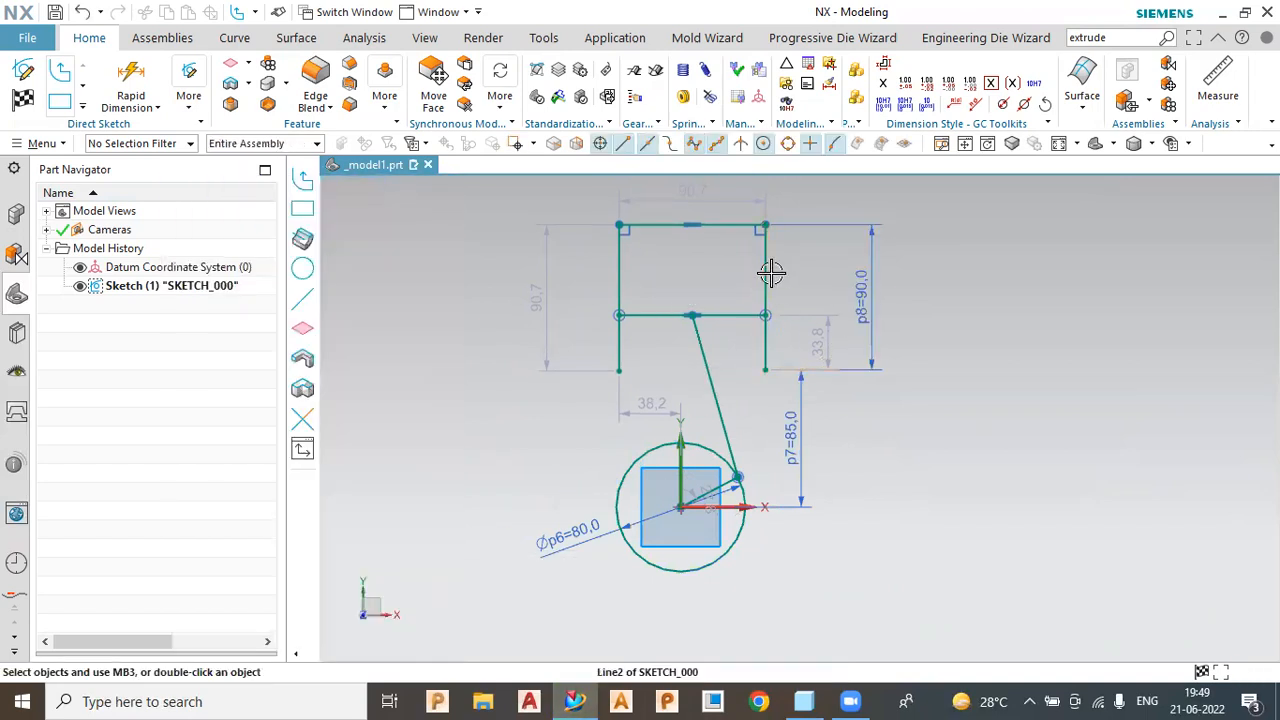
Apply an Equal Length constraint between the two vertical lines of the frame
{"action": "left_click", "coordinate": [771, 272]}
{"action": "left_click", "coordinate": [610, 268]}
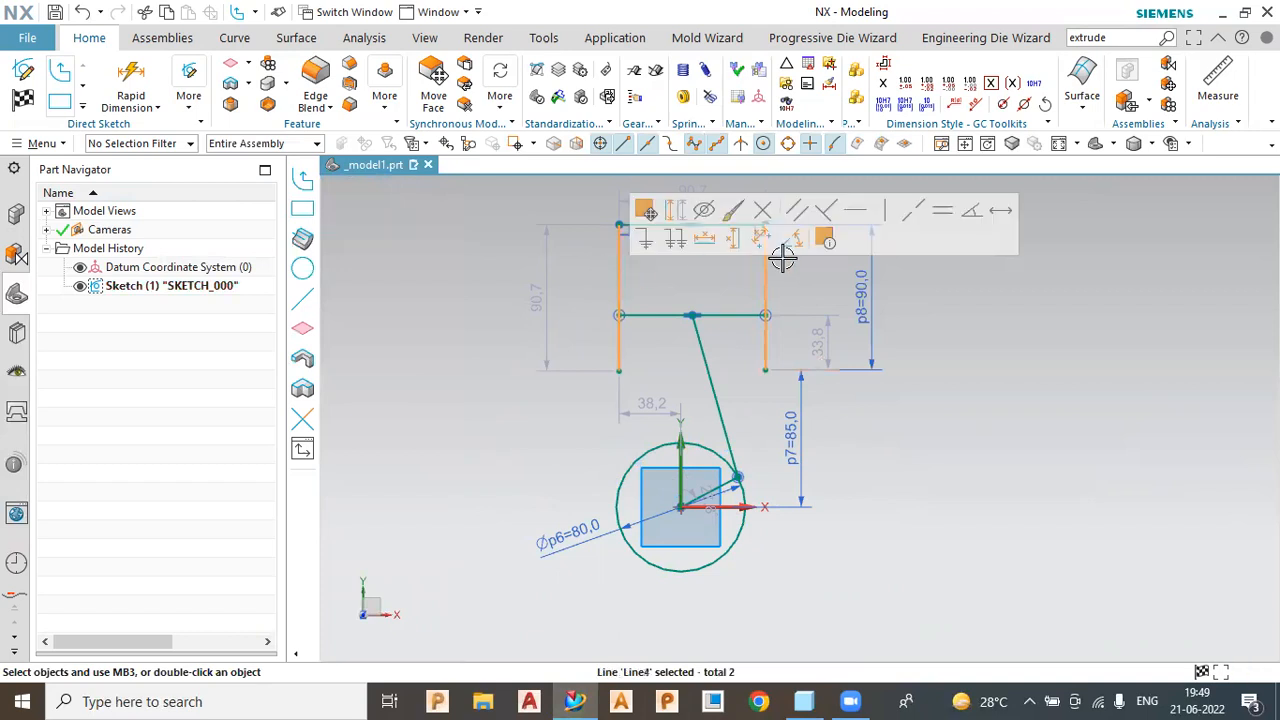
{"action": "left_click", "coordinate": [946, 213]}
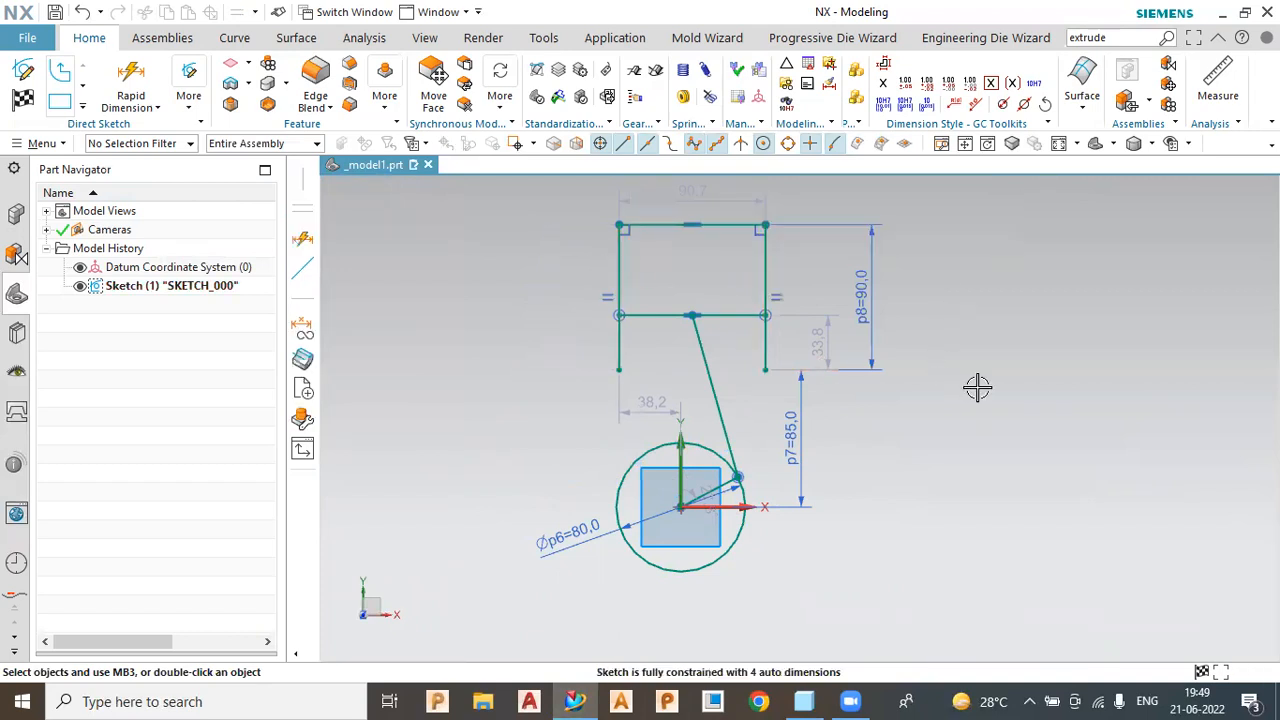
Set the height of the crossbar above the right vertical line's lower end to 50 mm
{"action": "double_click", "coordinate": [830, 343]}
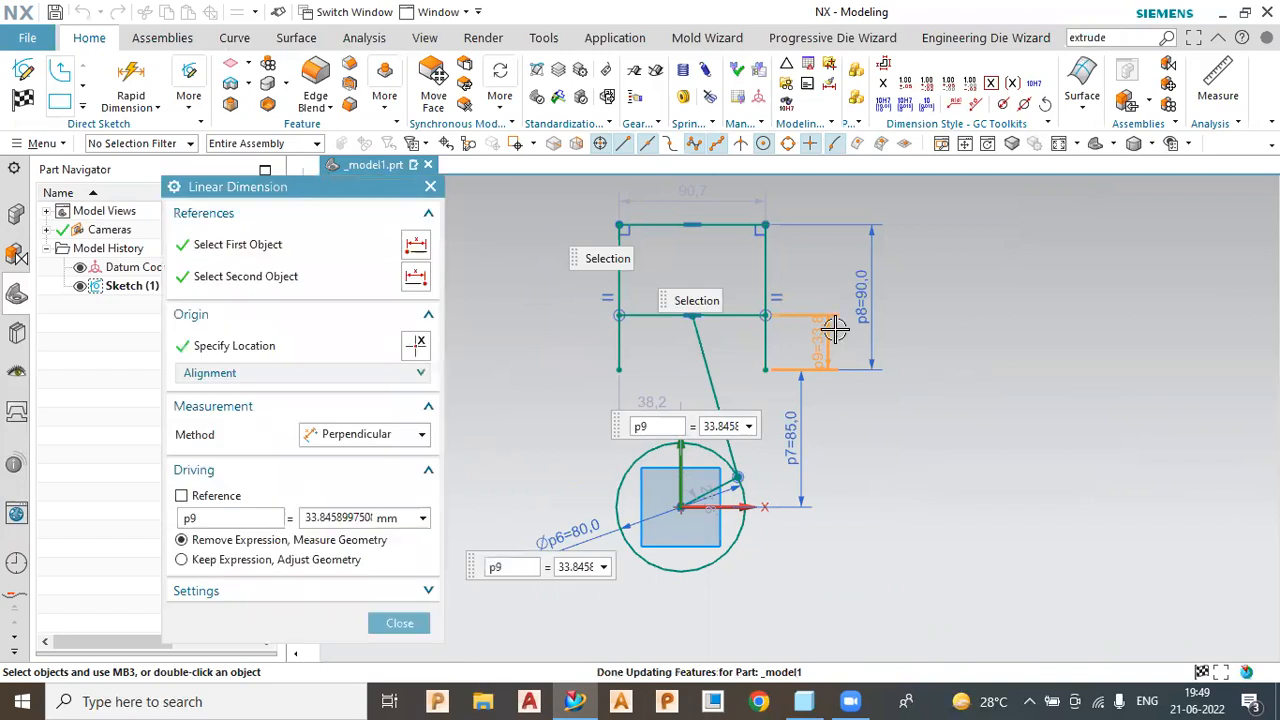
{"action": "type", "text": "50"}
{"action": "key", "text": "Return"}
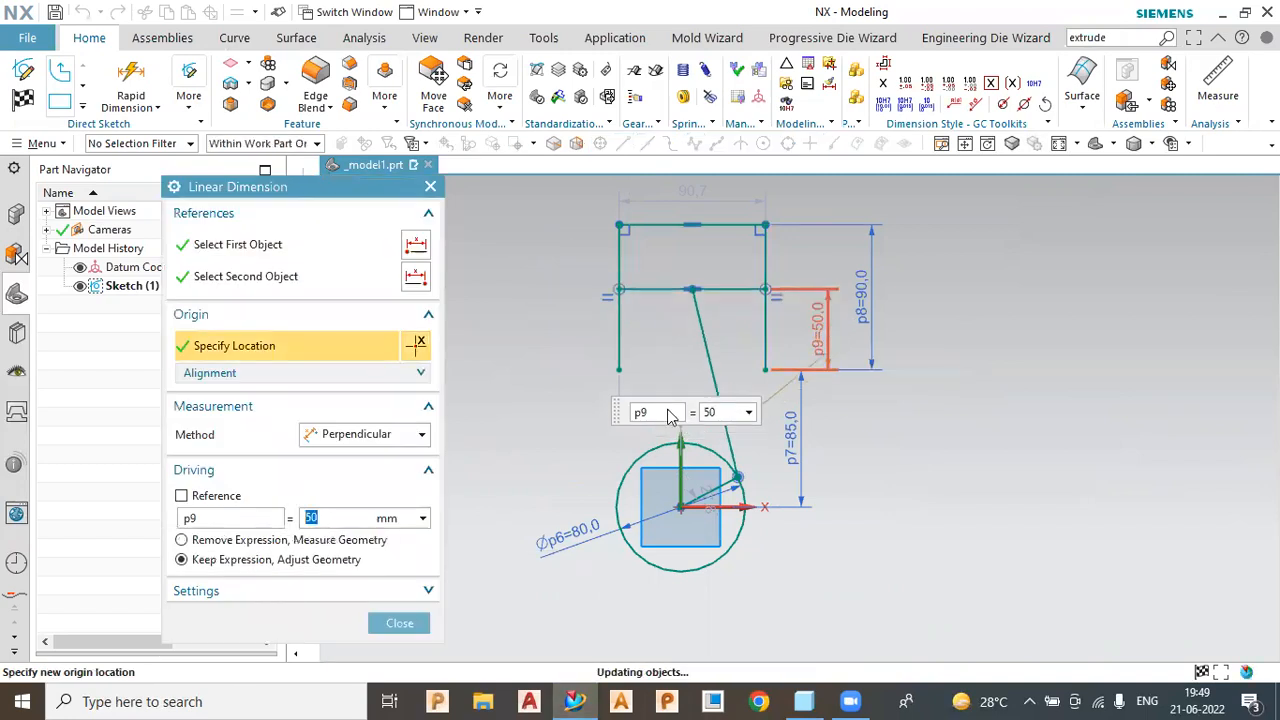
{"action": "left_click", "coordinate": [403, 626]}
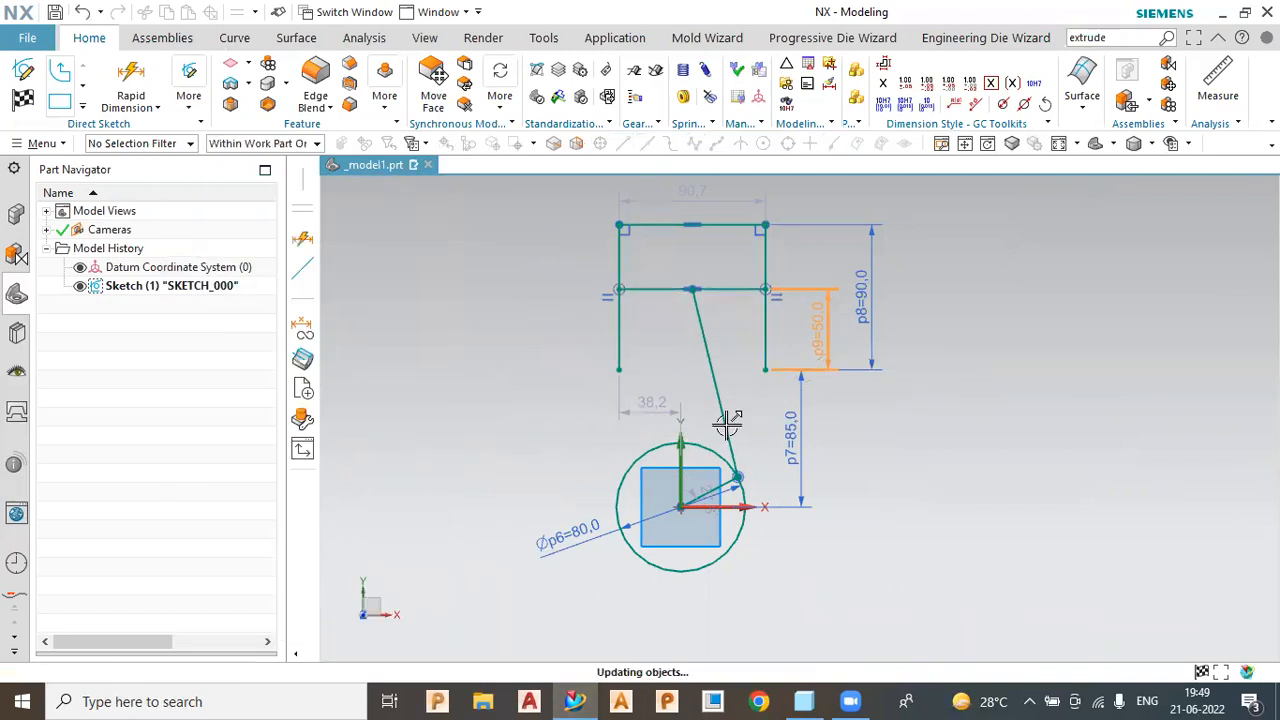
Set the horizontal distance between the frame's left vertical line and the Y axis to 30 mm
{"action": "double_click", "coordinate": [648, 402]}
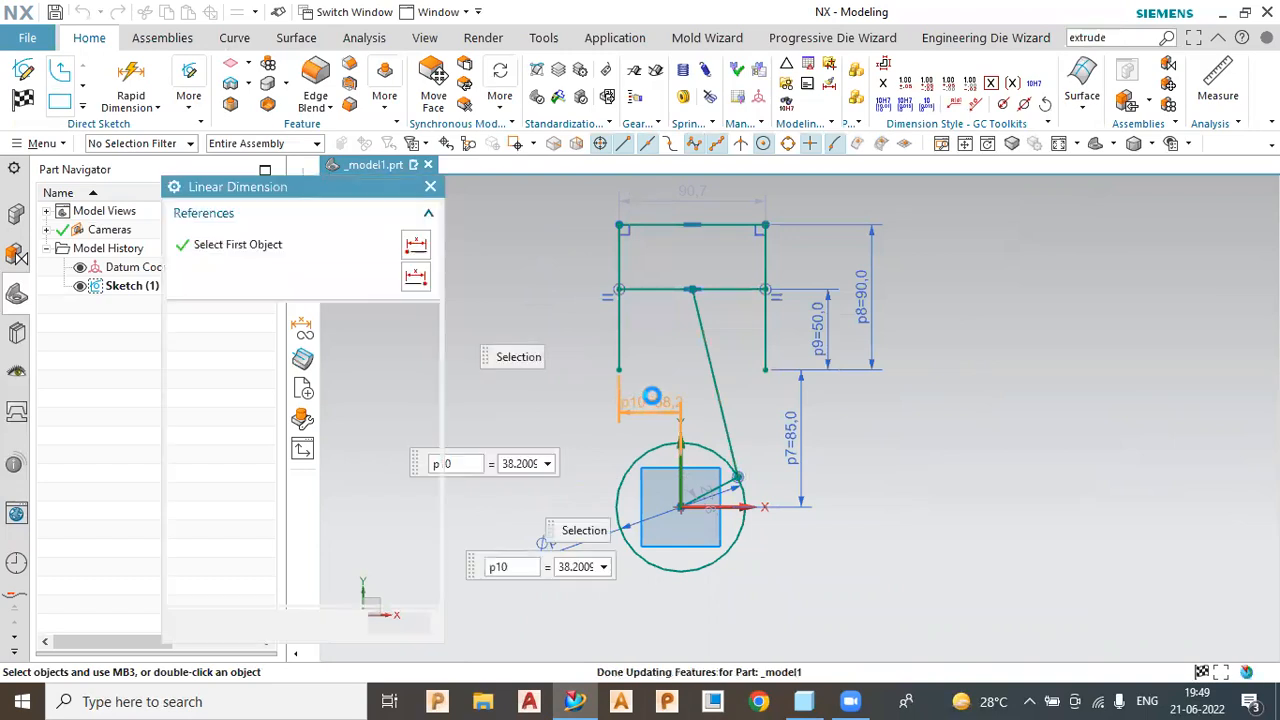
{"action": "type", "text": "3"}
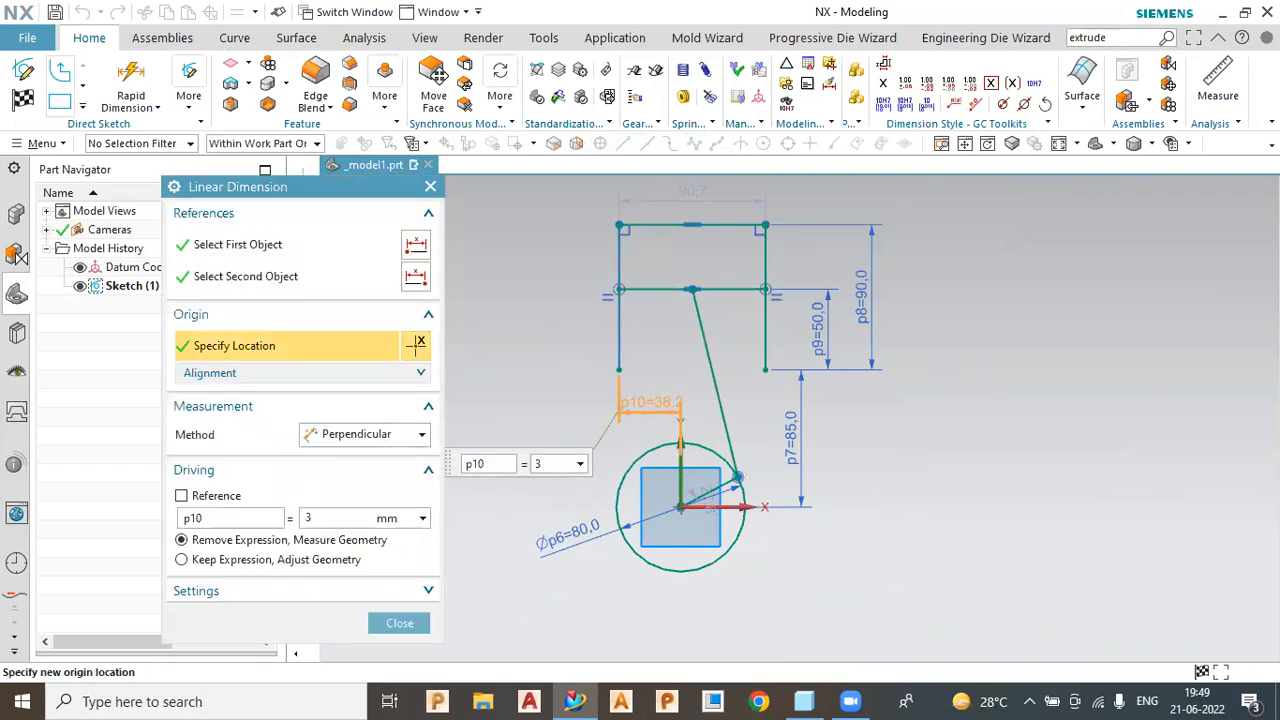
{"action": "key", "text": "Return"}
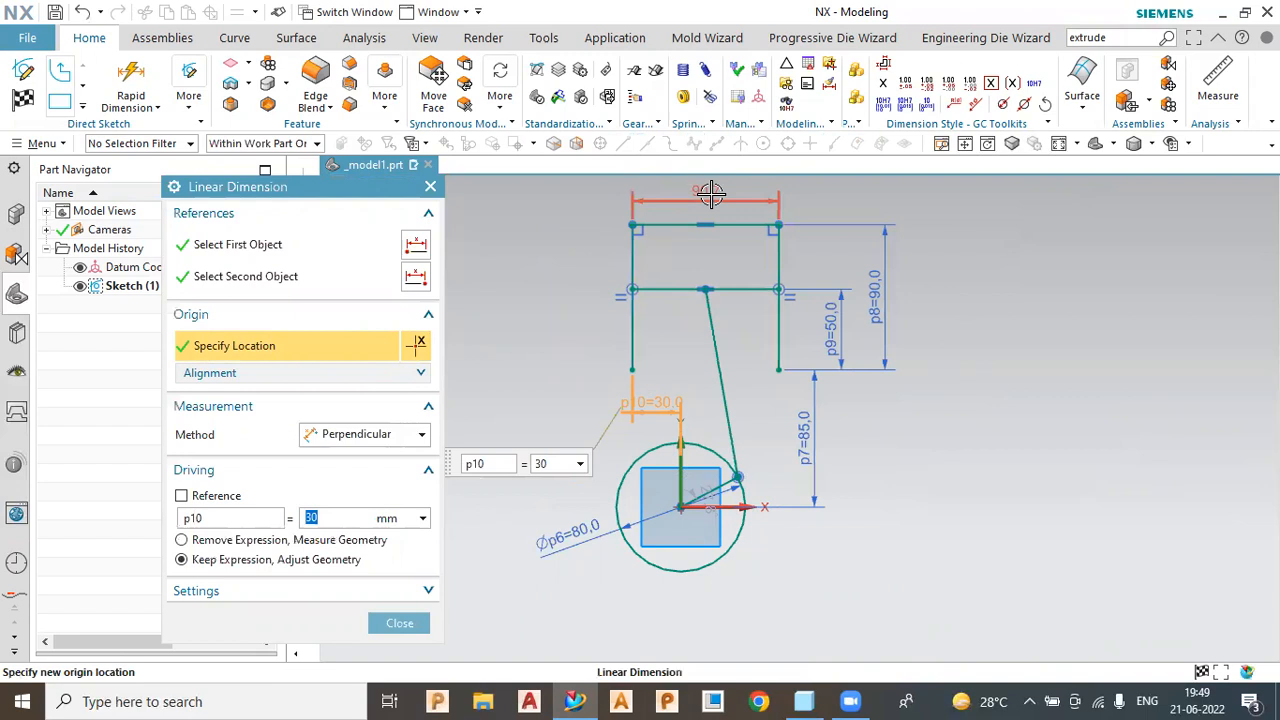
{"action": "middle_click", "coordinate": [712, 193]}
Set the width of the frame's top horizontal line to 60 mm
{"action": "double_click", "coordinate": [713, 190]}
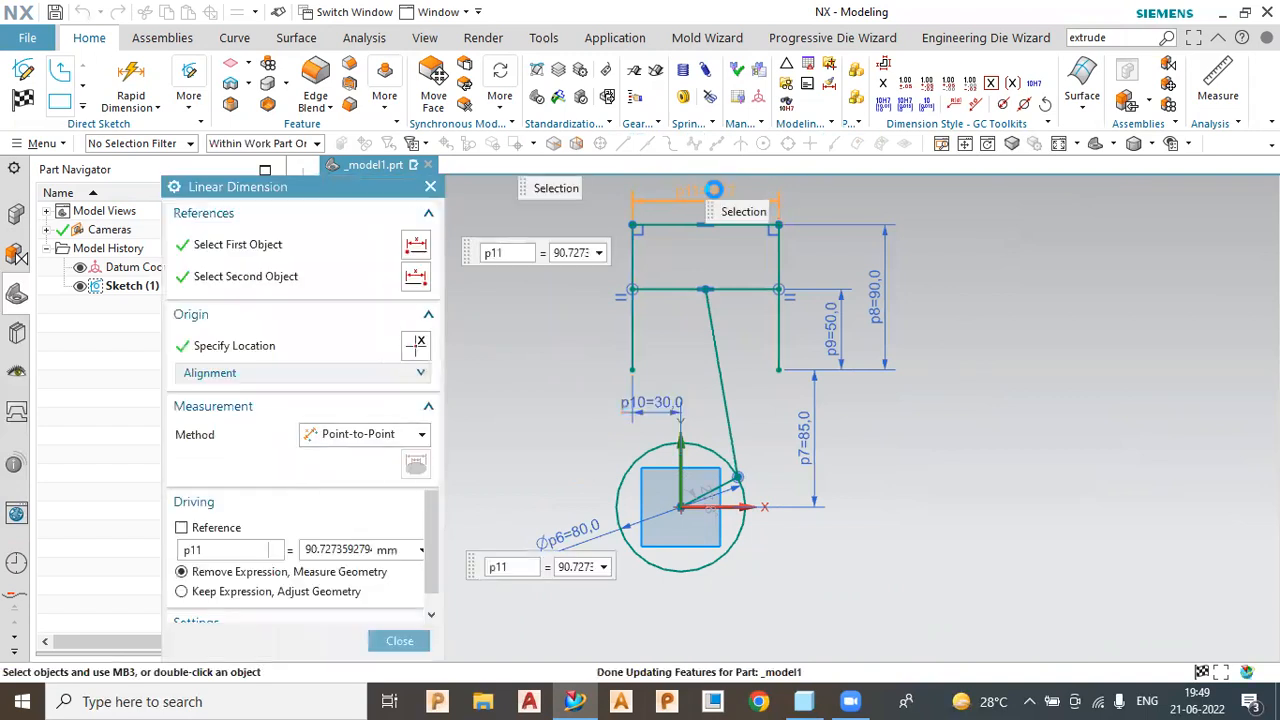
{"action": "type", "text": "60"}
{"action": "key", "text": "Return"}
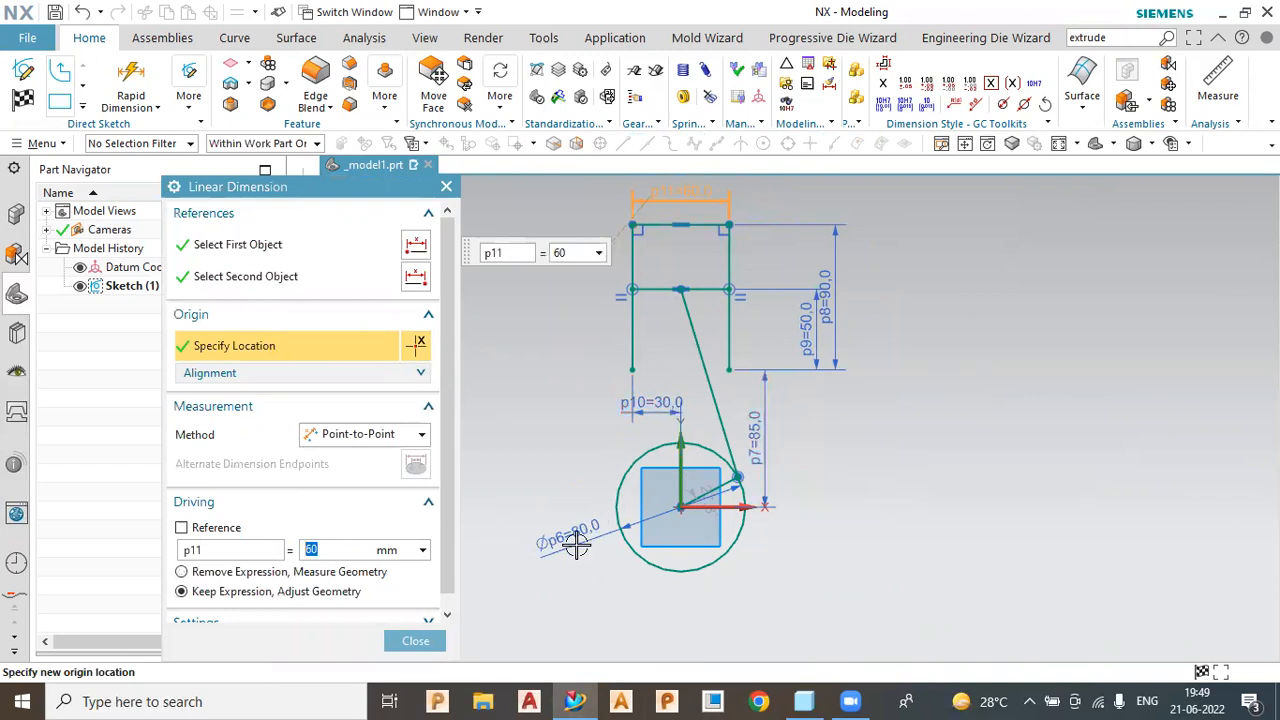
{"action": "left_click", "coordinate": [416, 640]}
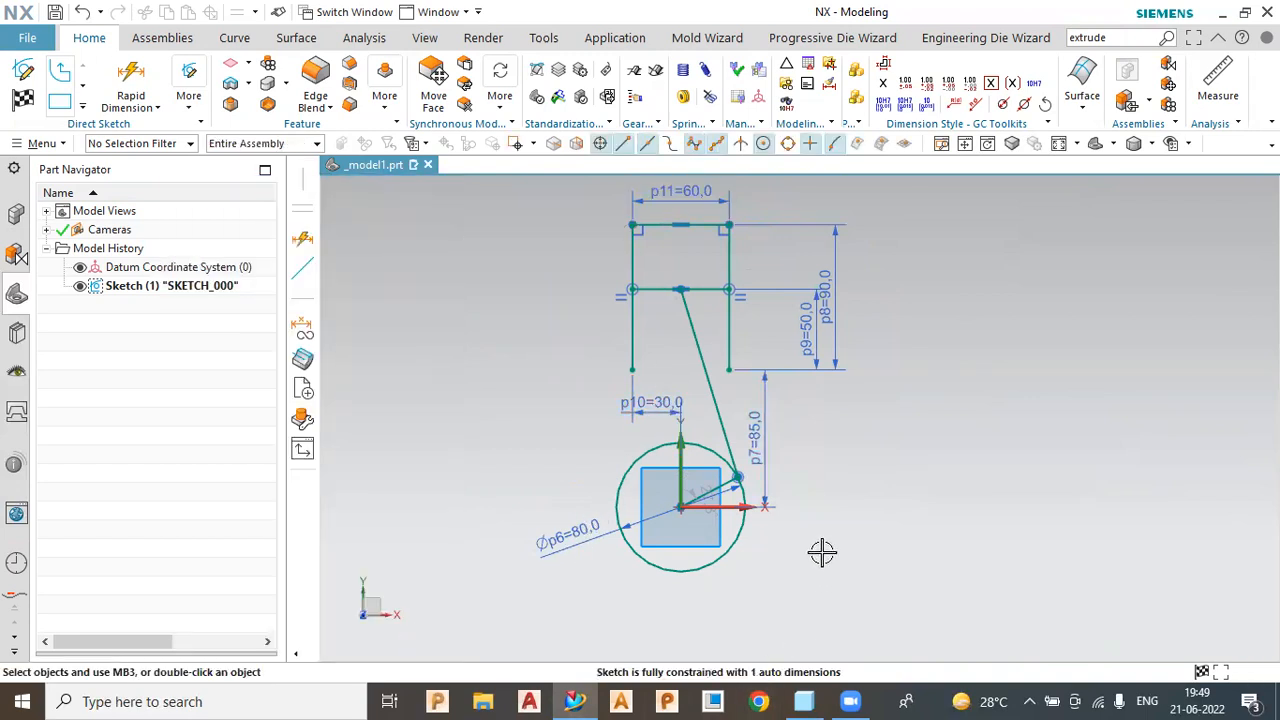
Move the crank line's angular dimension outside the circle and set its angle from the X axis to 30°
{"action": "scroll", "coordinate": [703, 478], "scroll_direction": "up", "scroll_amount": 5}
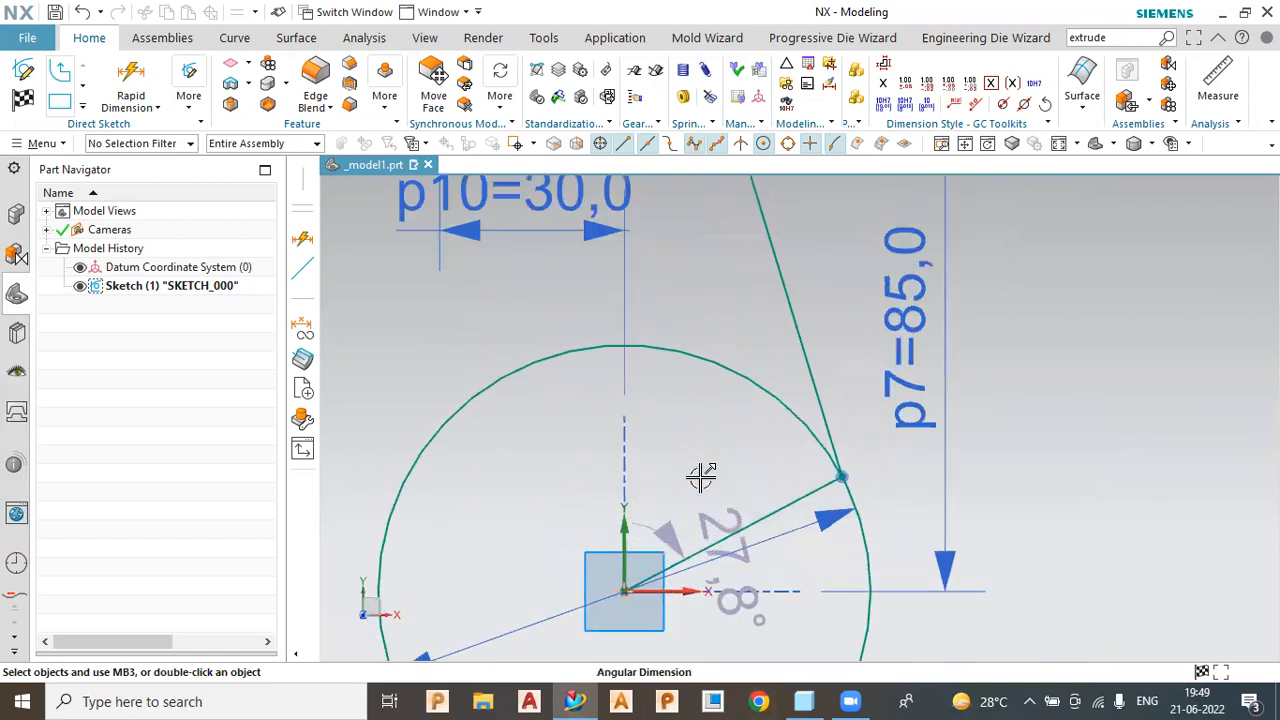
{"action": "left_click_drag", "start_coordinate": [913, 540], "coordinate": [1020, 508]}
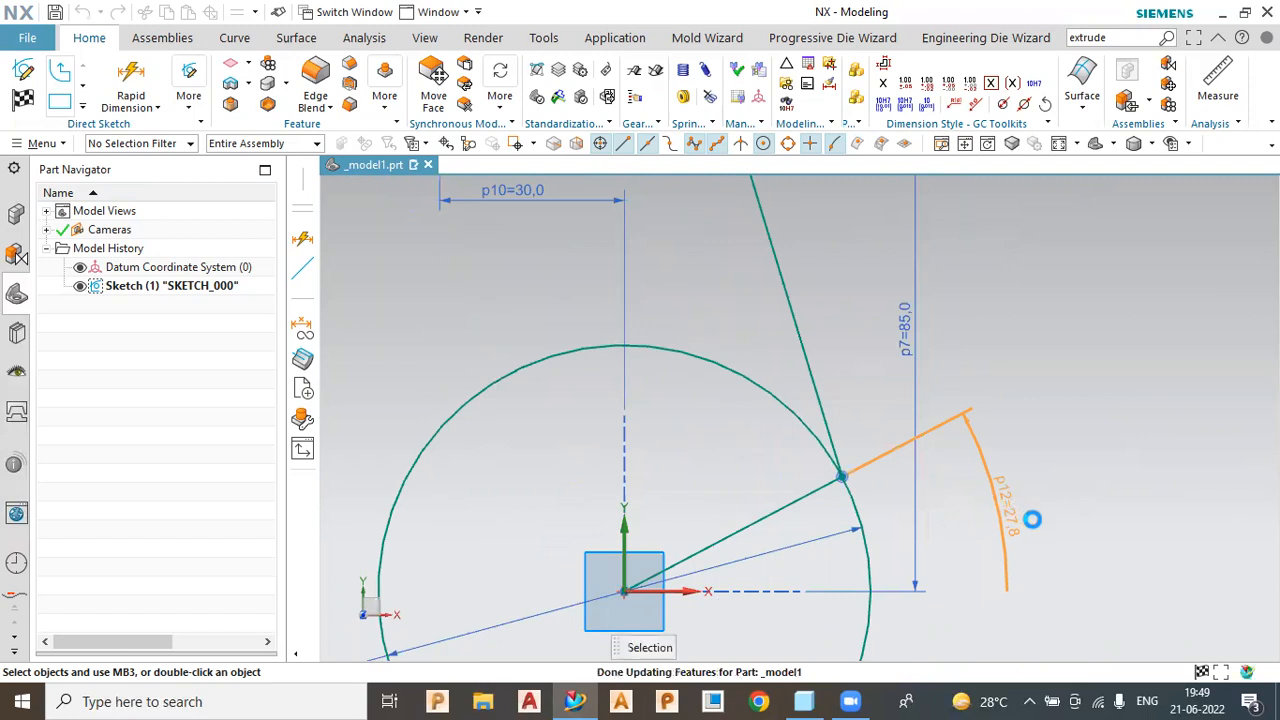
{"action": "double_click", "coordinate": [1034, 517]}
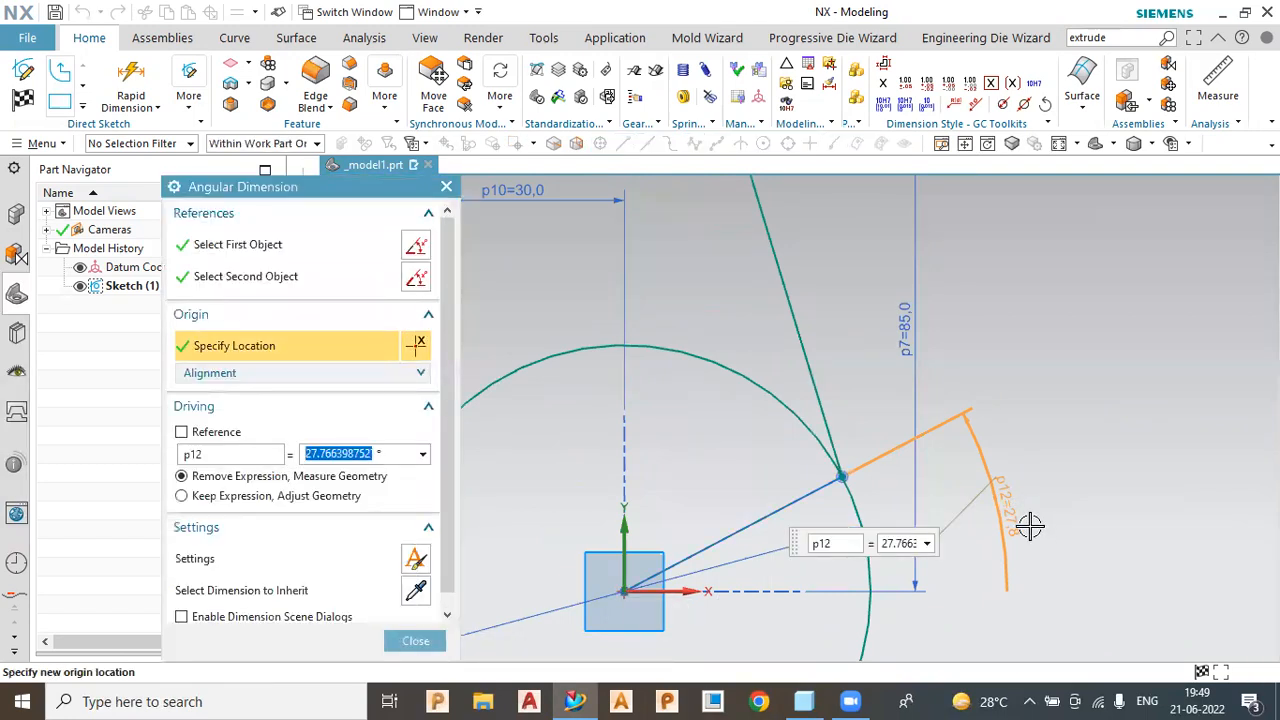
{"action": "type", "text": "30"}
{"action": "key", "text": "Return"}
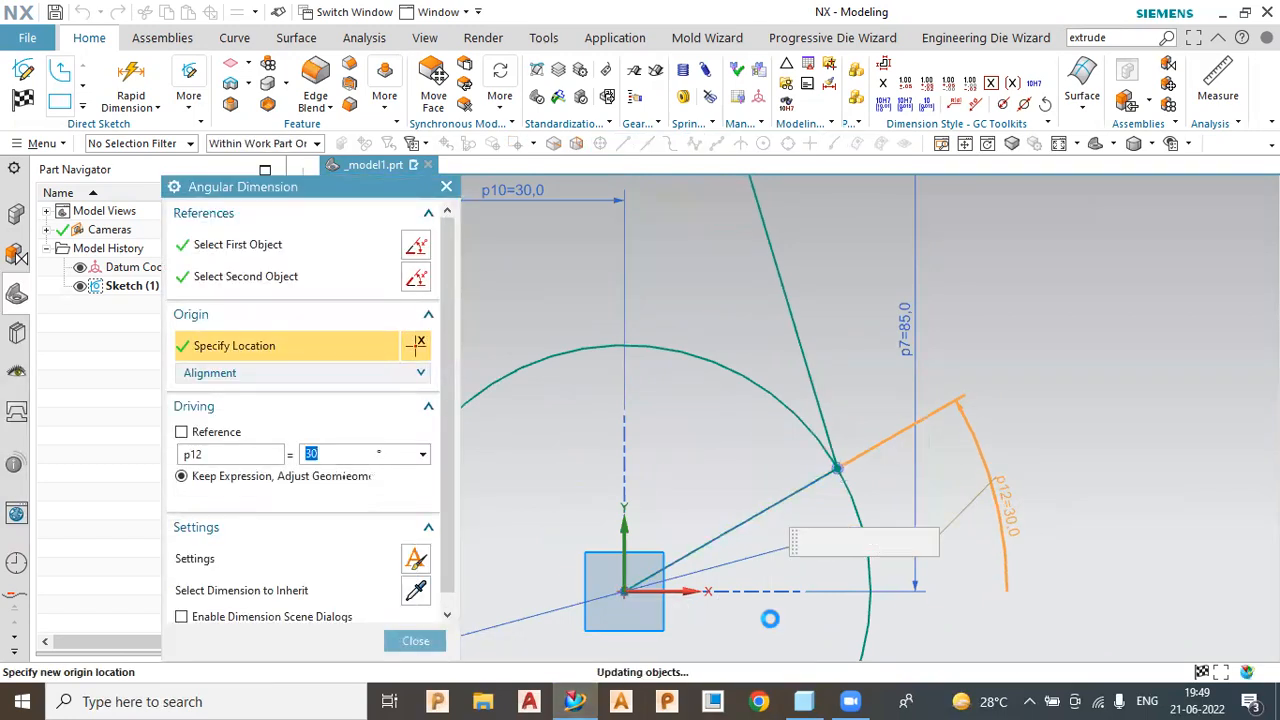
{"action": "left_click", "coordinate": [407, 651]}
{"action": "scroll", "coordinate": [586, 471], "scroll_direction": "down", "scroll_amount": 5}
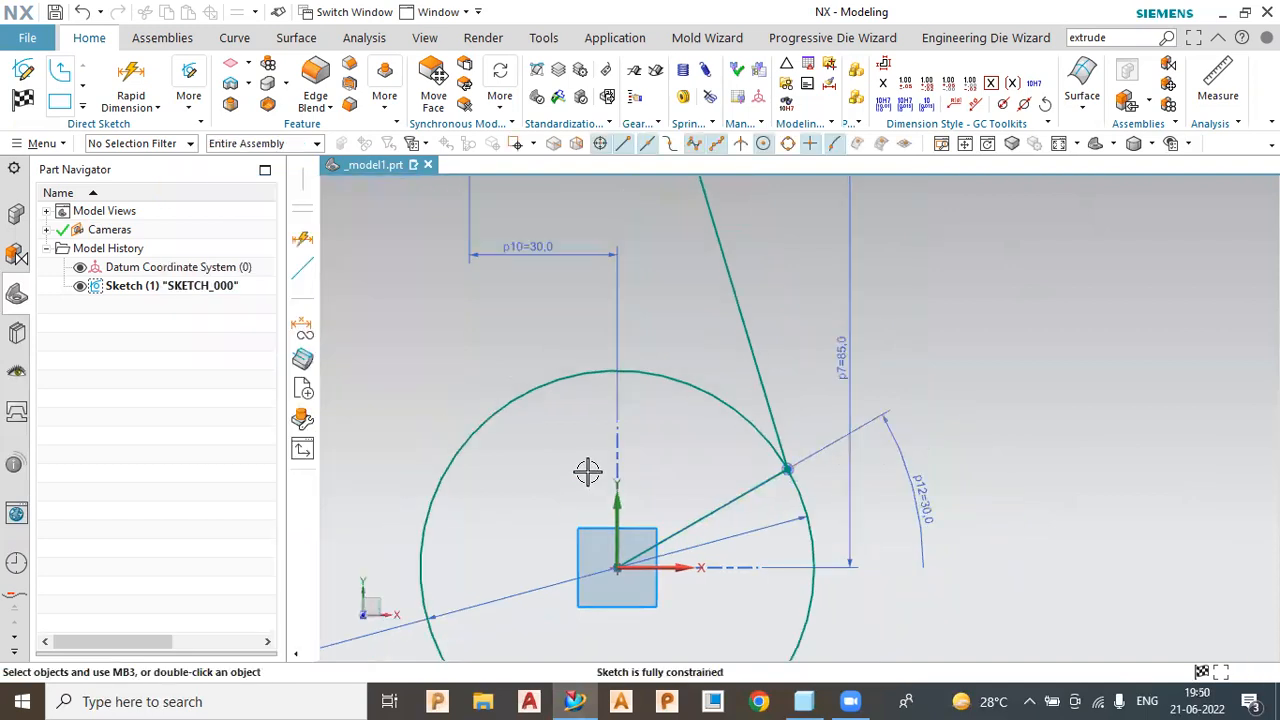
{"action": "scroll", "coordinate": [805, 545], "scroll_direction": "down", "scroll_amount": 1}
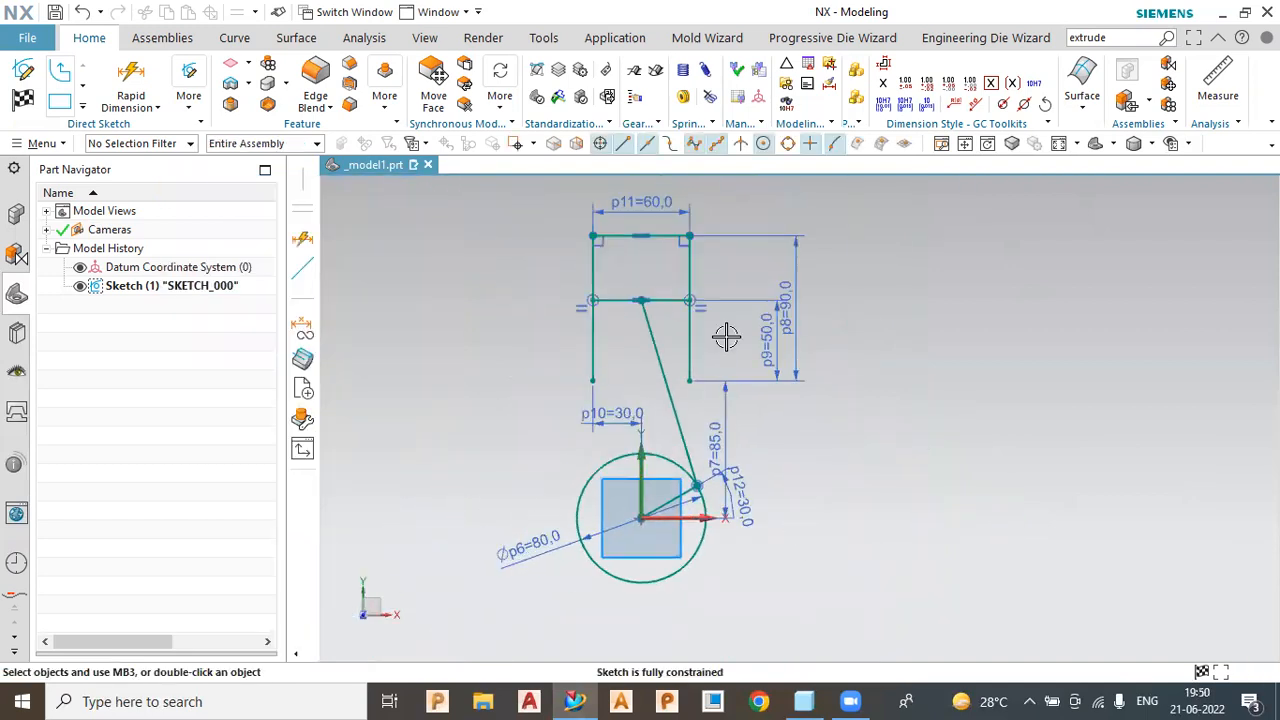
Set the frame's top width to 80 mm and its left vertical line's distance from the Y axis to 40 mm
{"action": "double_click", "coordinate": [642, 189]}
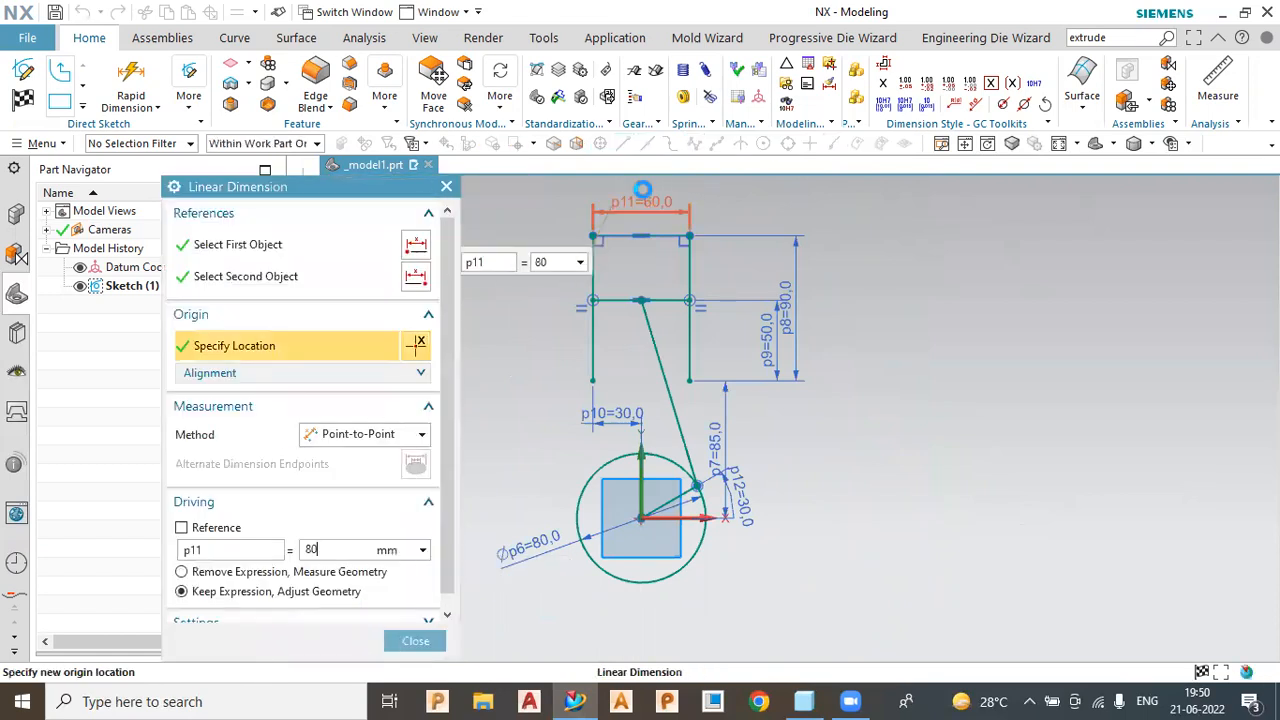
{"action": "left_click", "coordinate": [415, 640]}
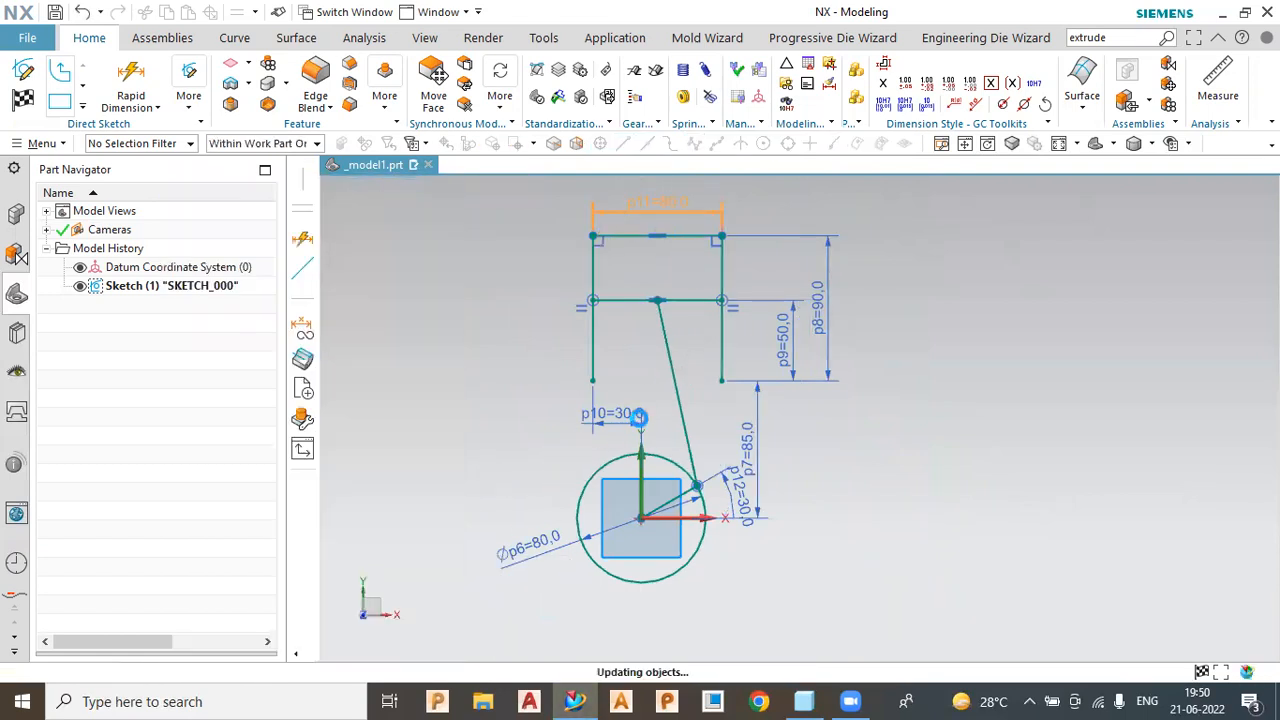
{"action": "double_click", "coordinate": [628, 412]}
{"action": "type", "text": "40"}
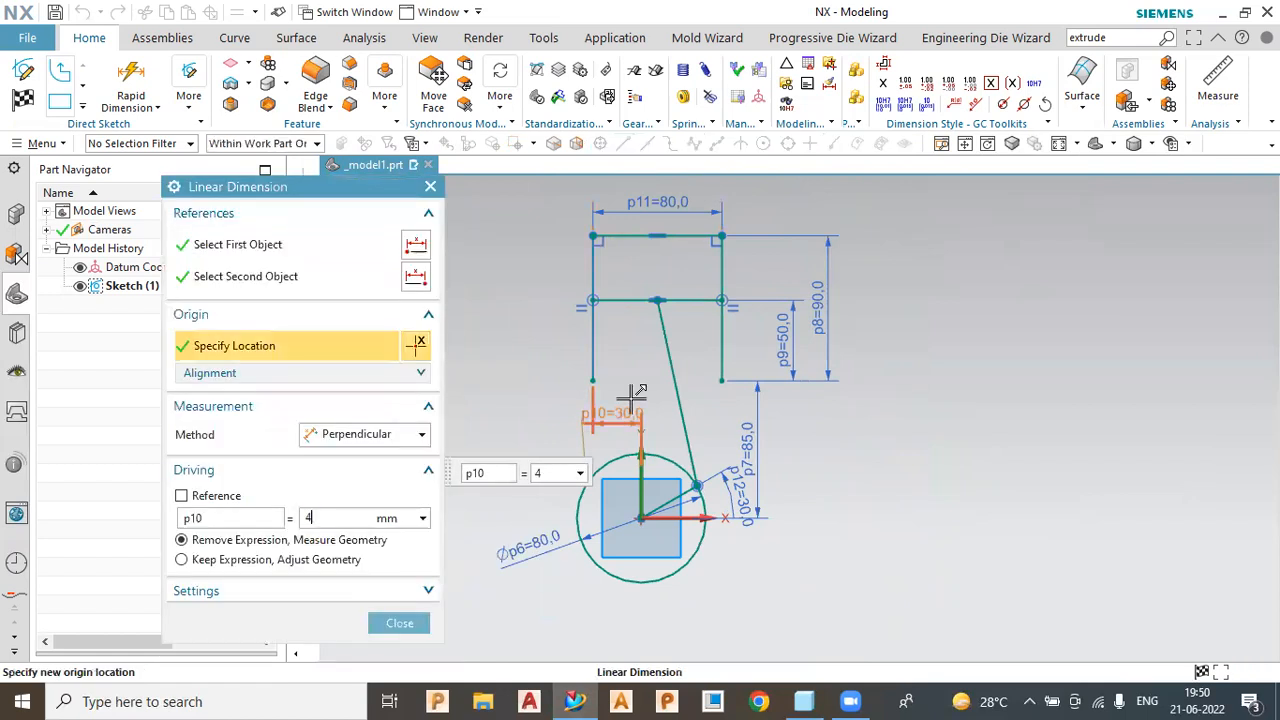
{"action": "key", "text": "Return"}
{"action": "left_click", "coordinate": [399, 623]}
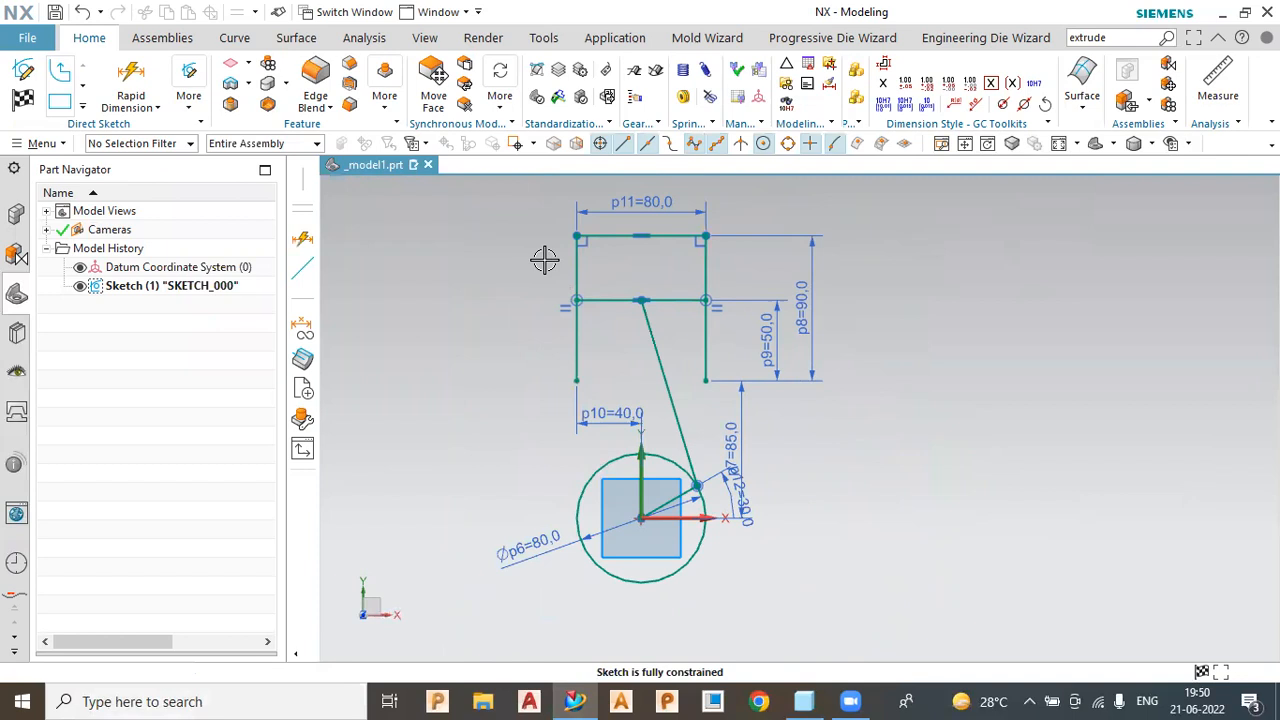
Animate the crank's angular dimension from 0 to 360 with 10 steps per cycle, and end the animation
{"action": "left_click", "coordinate": [189, 92]}
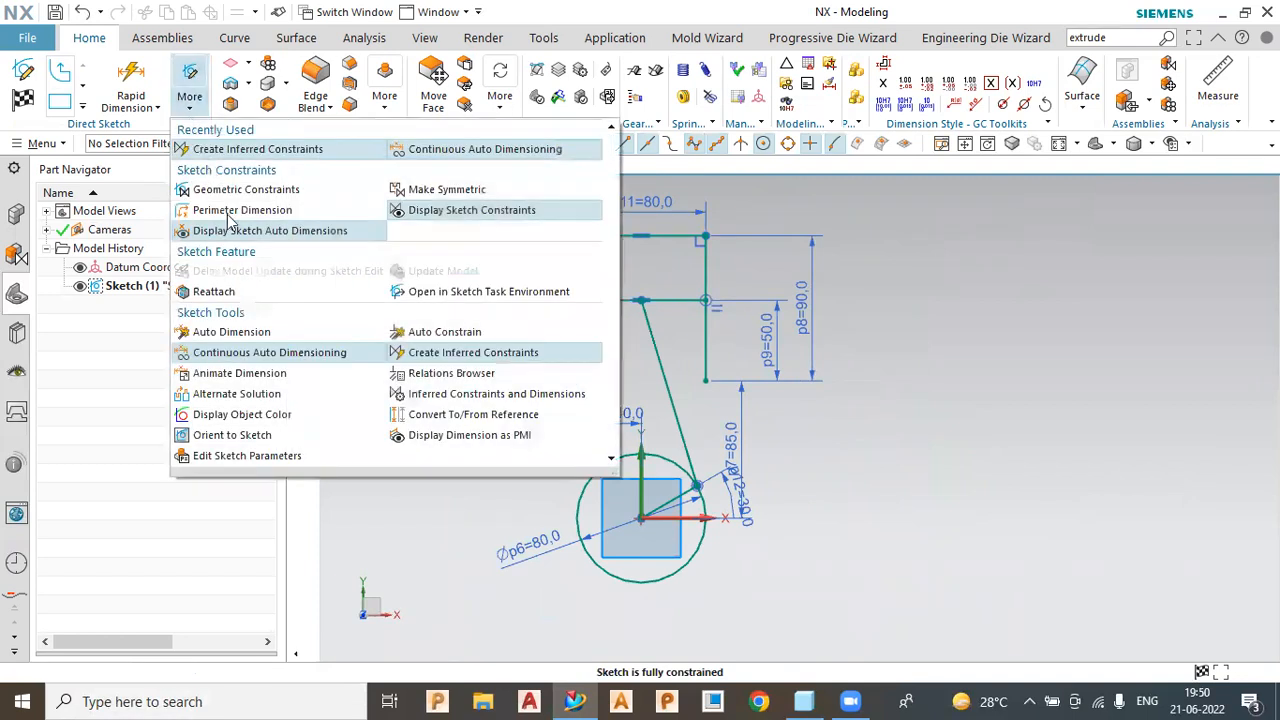
{"action": "left_click", "coordinate": [238, 380]}
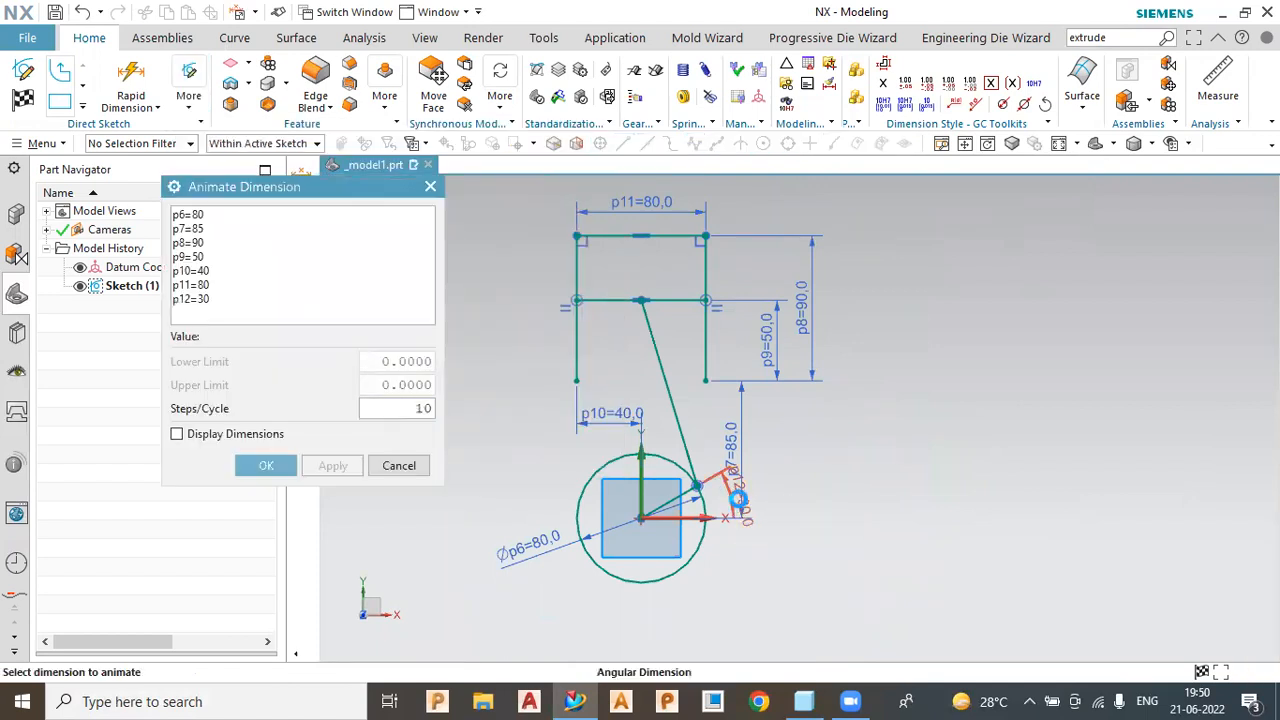
{"action": "left_click", "coordinate": [742, 503]}
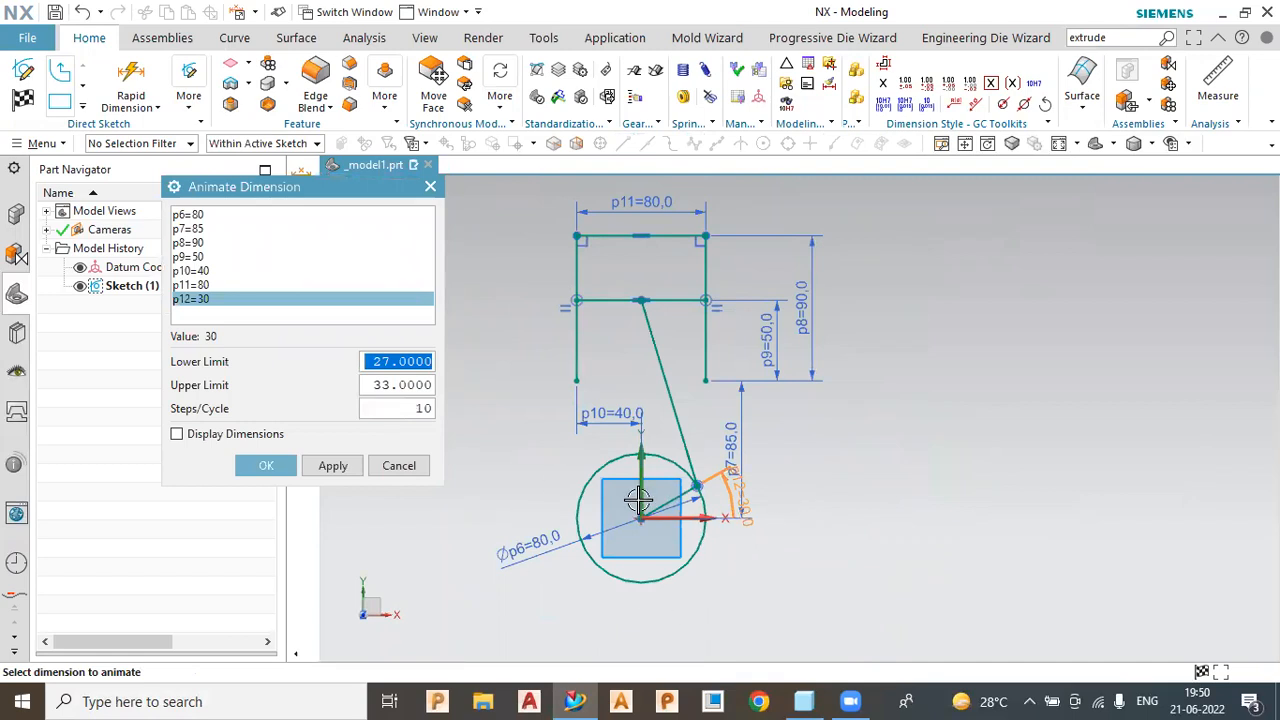
{"action": "type", "text": "0"}
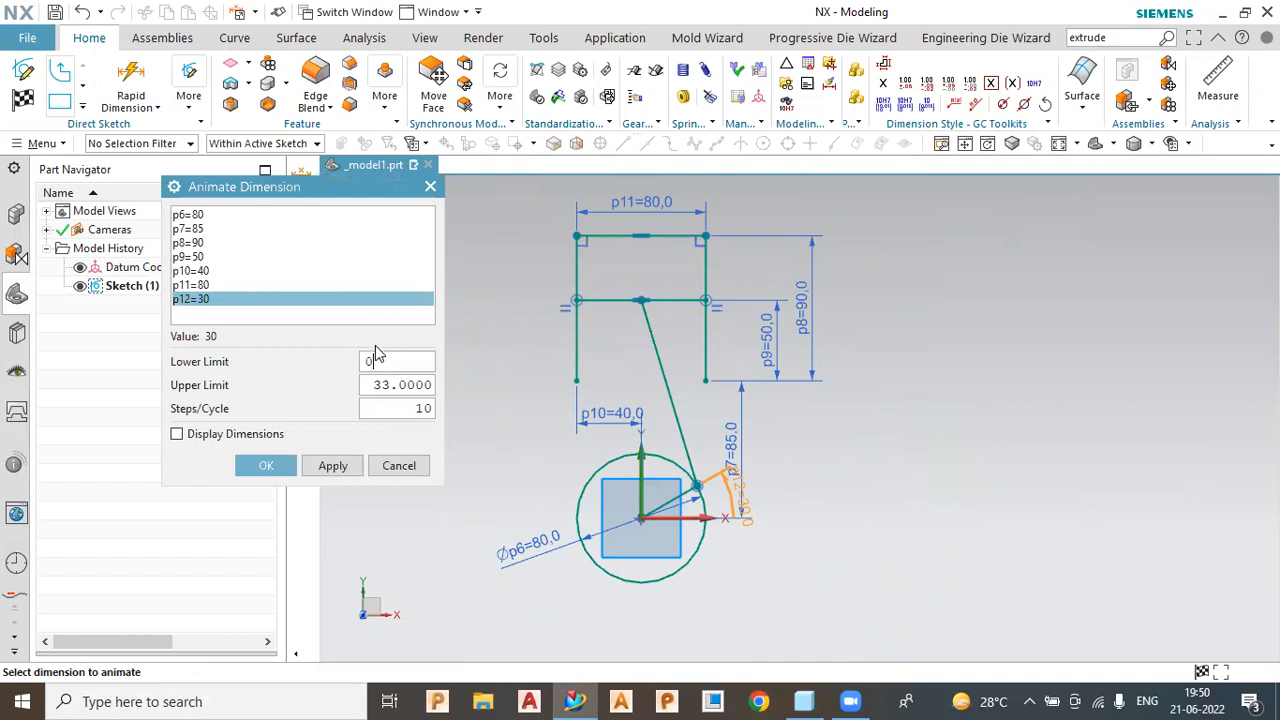
{"action": "left_click", "coordinate": [412, 389]}
{"action": "type", "text": "360"}
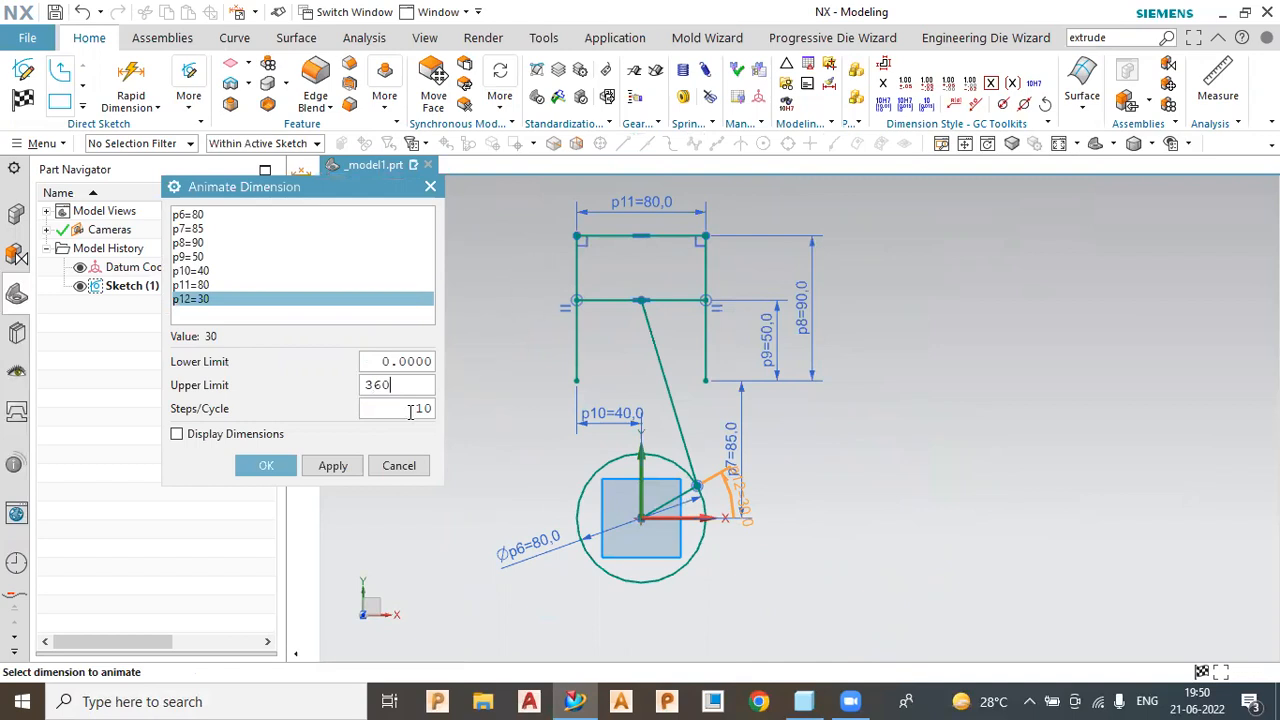
{"action": "left_click", "coordinate": [333, 467]}
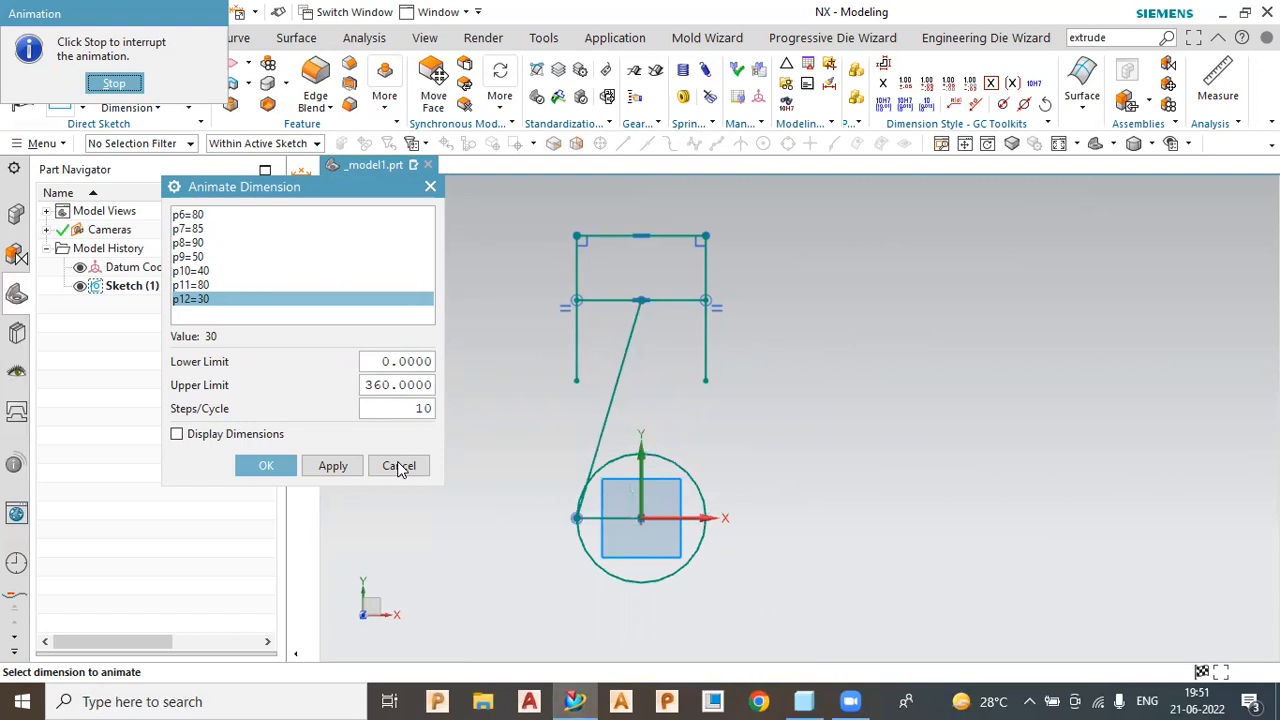
{"action": "left_click", "coordinate": [116, 83]}
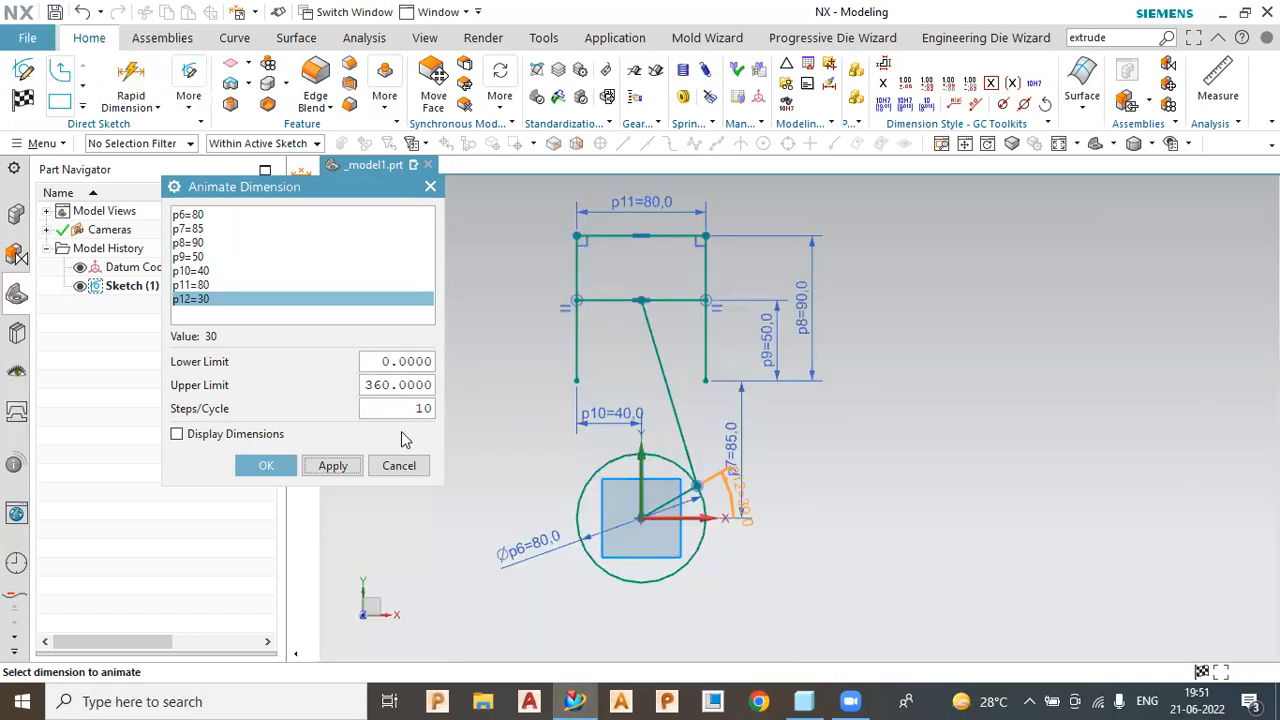
{"action": "left_click", "coordinate": [400, 467]}
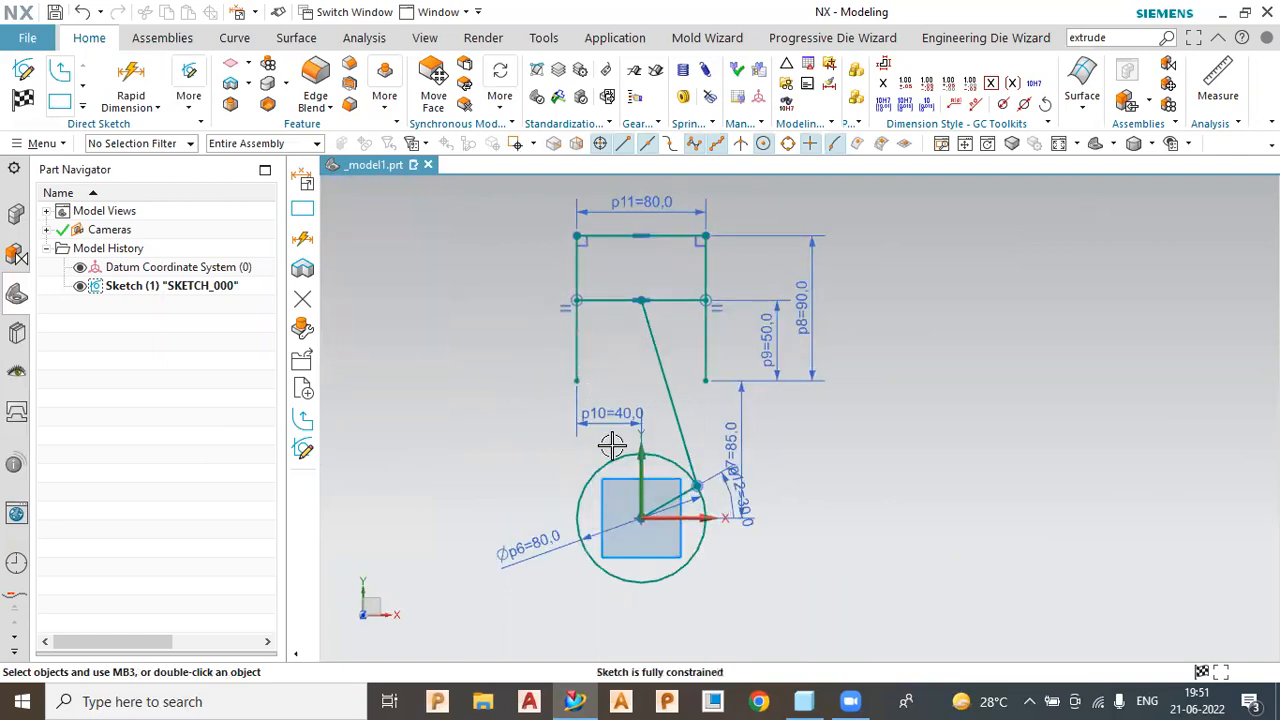
Replace the crossbar's 50 mm height dimension with a length dimension along the slanted connecting line
{"action": "left_click", "coordinate": [772, 360]}
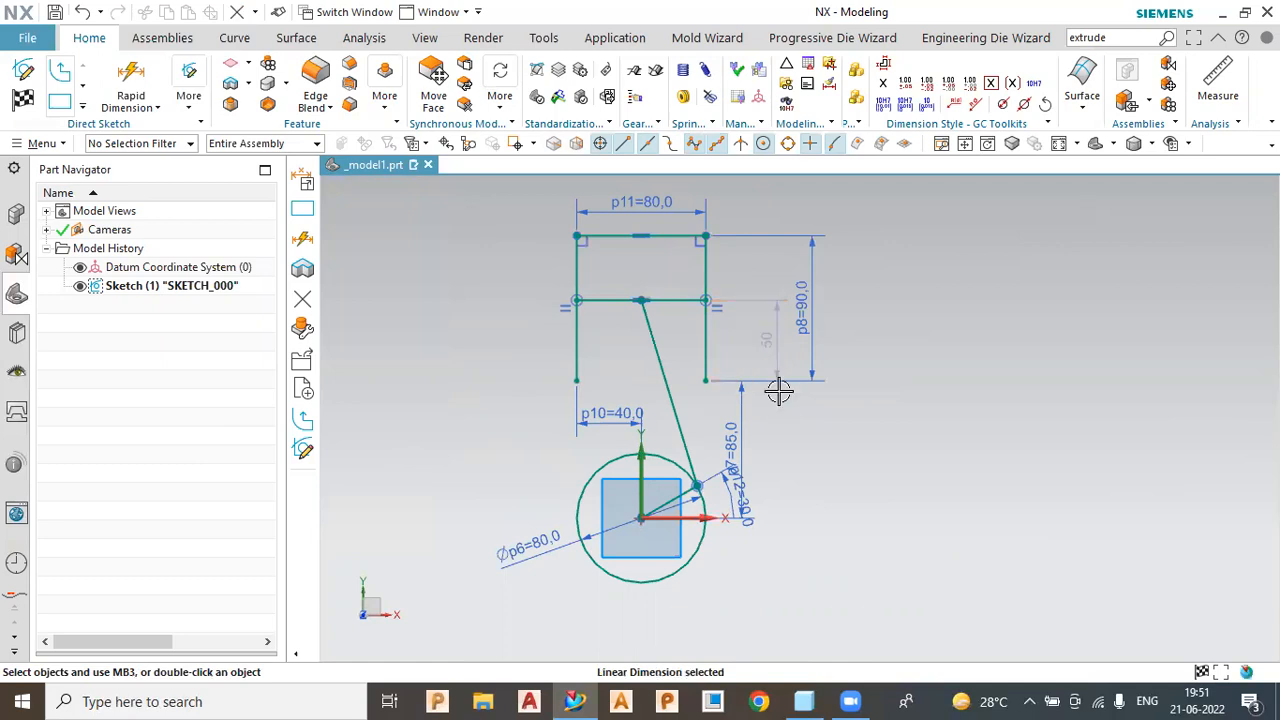
{"action": "key", "text": "Delete"}
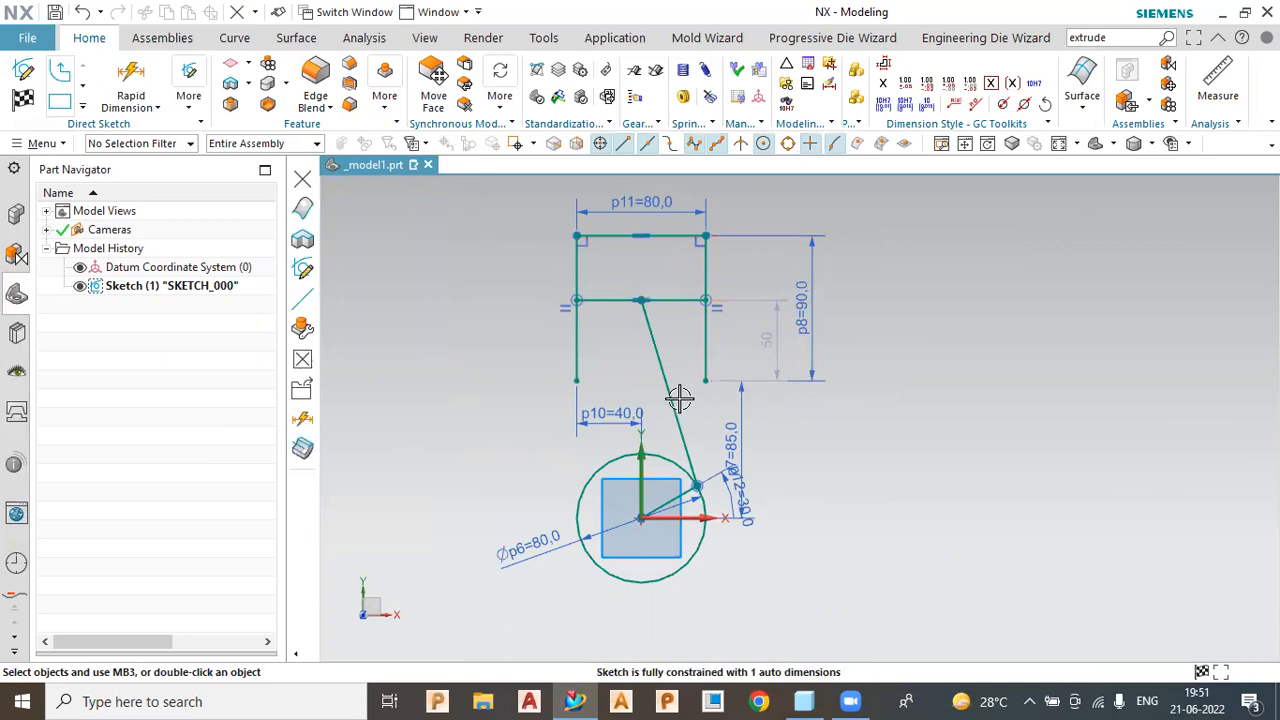
{"action": "left_click", "coordinate": [125, 88]}
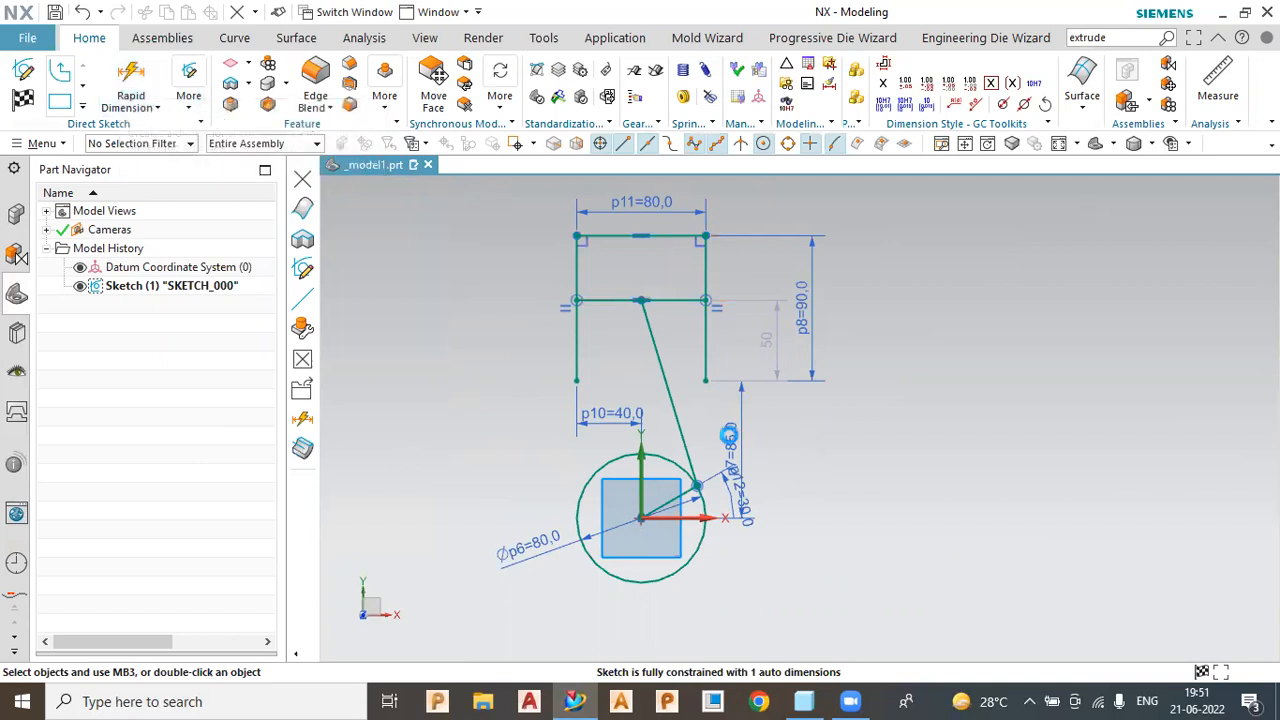
{"action": "left_click", "coordinate": [682, 428]}
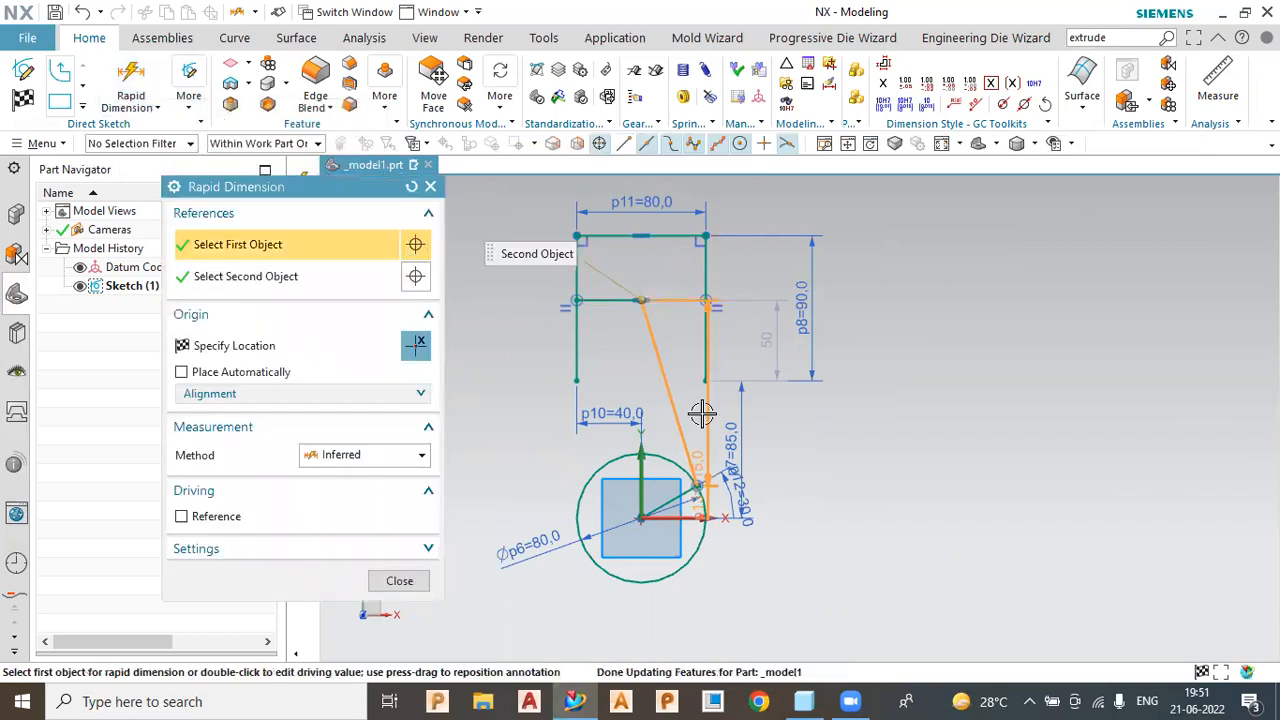
{"action": "left_click", "coordinate": [688, 353]}
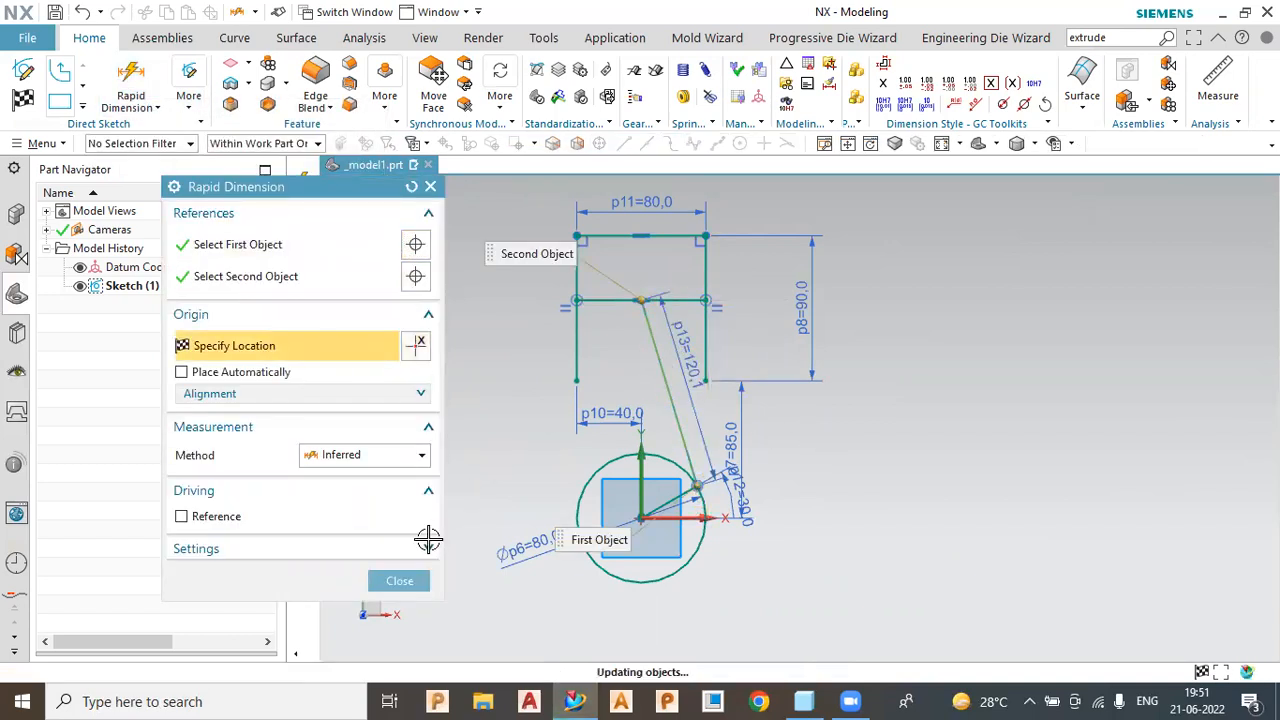
{"action": "left_click", "coordinate": [385, 582]}
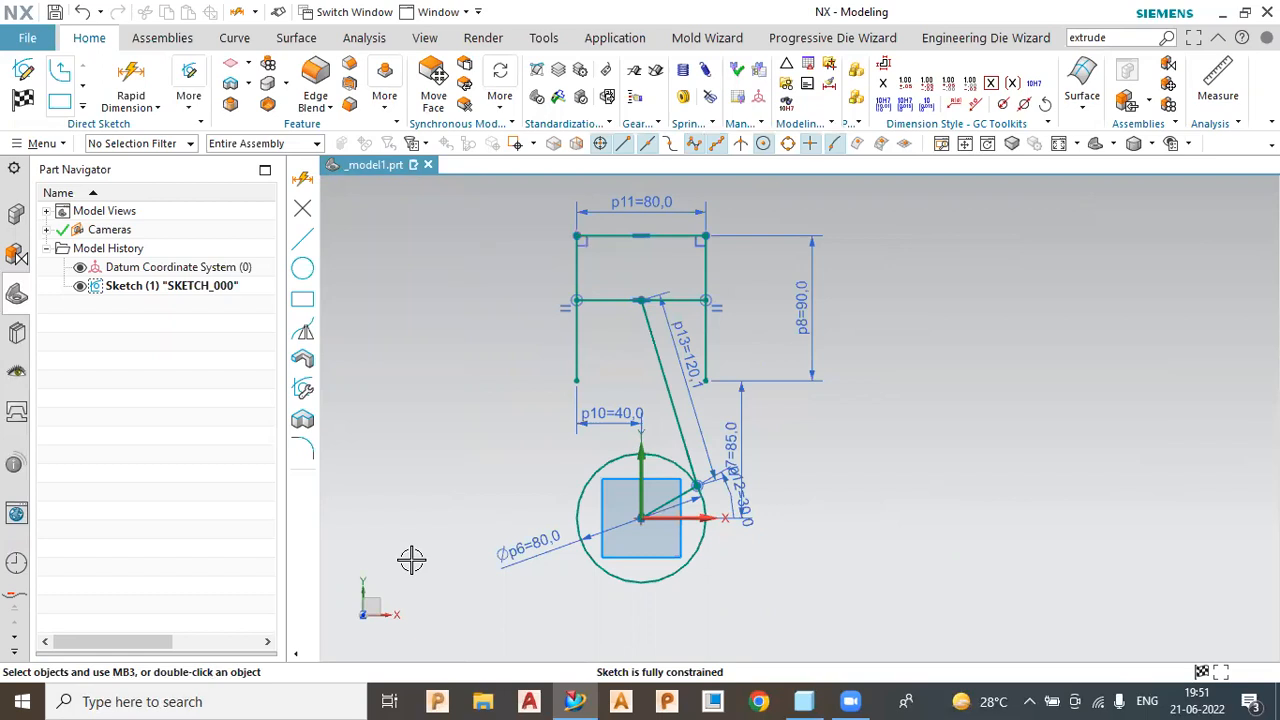
Run Animate Dimension again on the crank angle with a lower limit of 0 and an upper limit of 360
{"action": "left_click", "coordinate": [185, 108]}
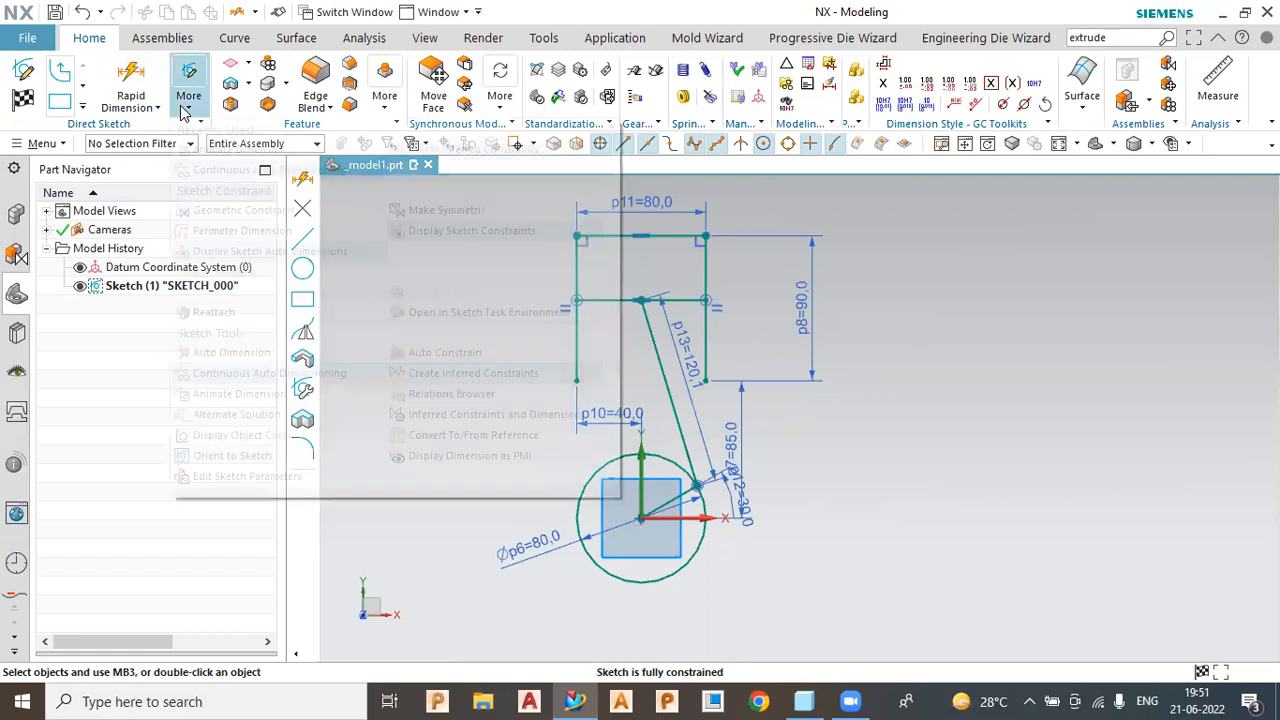
{"action": "left_click", "coordinate": [238, 393]}
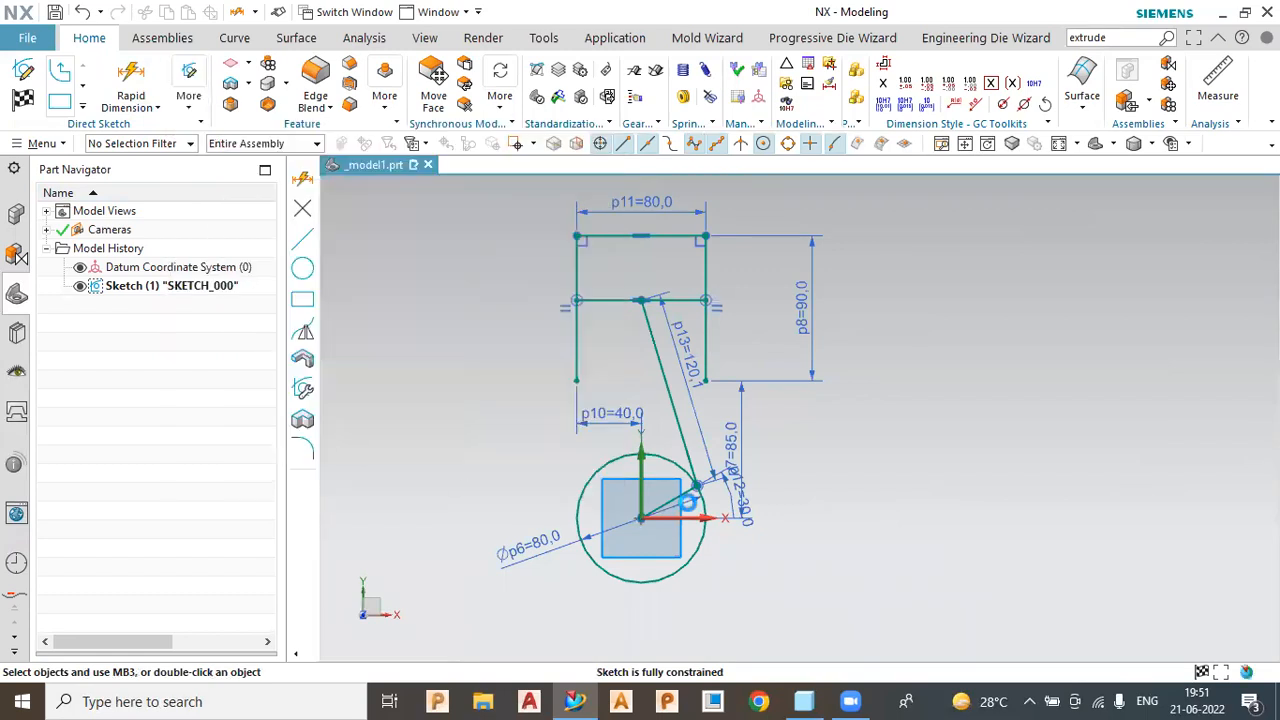
{"action": "left_click", "coordinate": [750, 518]}
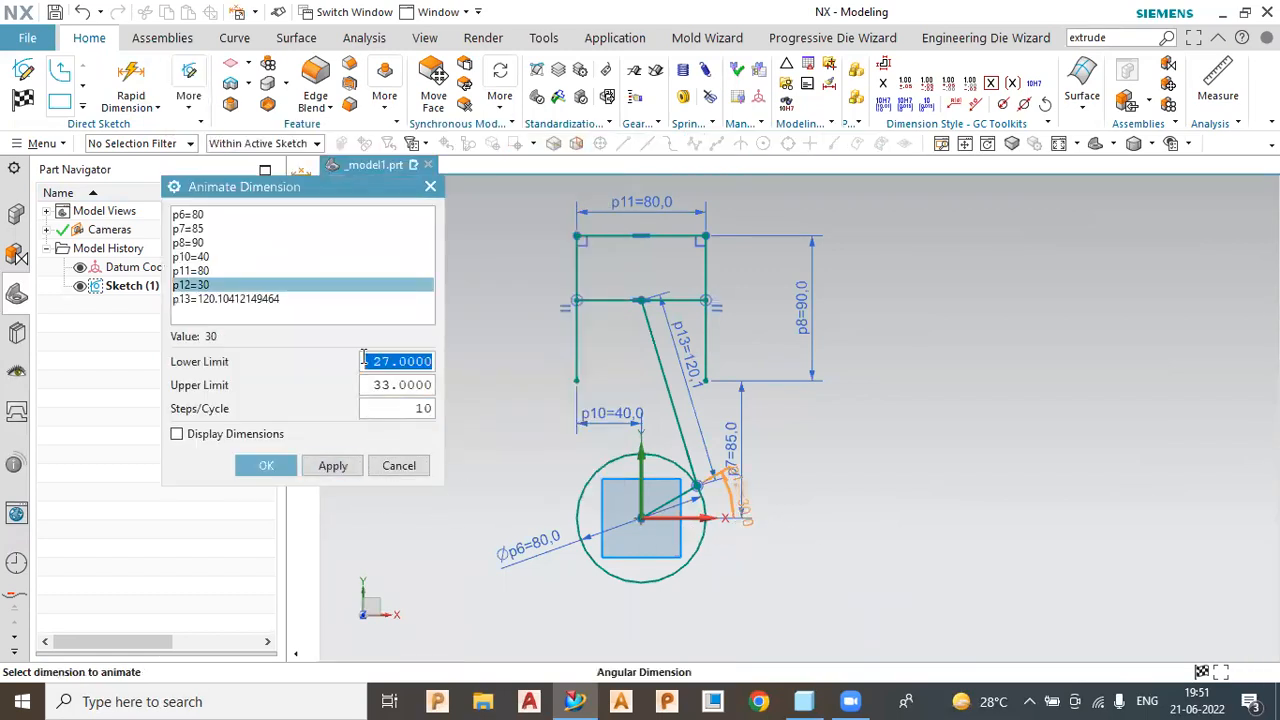
{"action": "type", "text": "0"}
{"action": "left_click", "coordinate": [401, 386]}
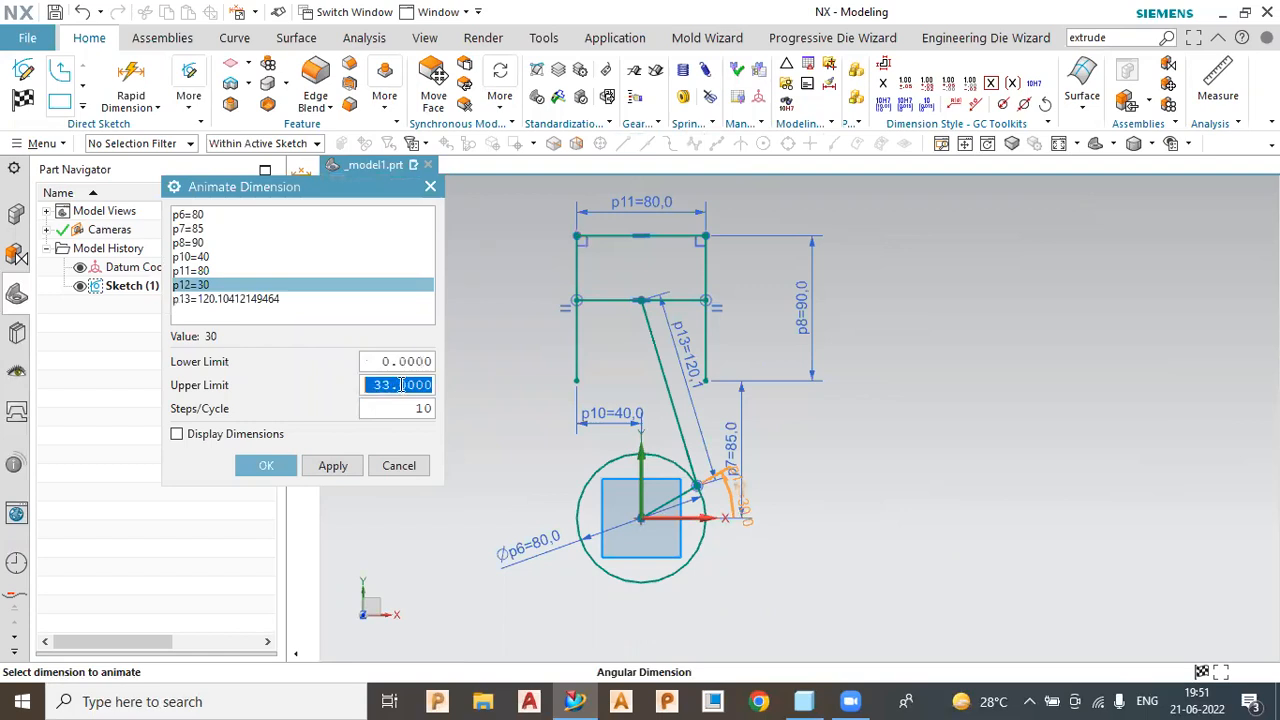
{"action": "type", "text": "360"}
{"action": "key", "text": "Return"}
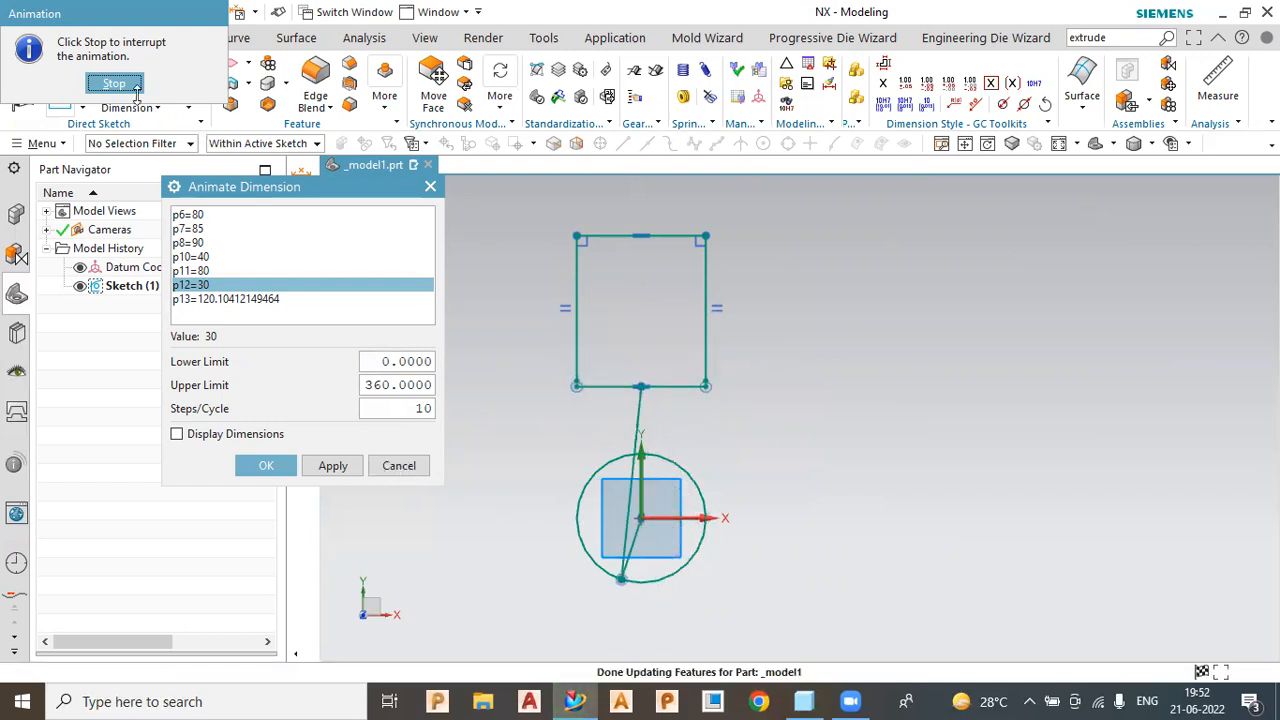
End the crank animation and move the frame's 85 mm and 90 mm vertical dimensions farther out from the geometry
{"action": "left_click", "coordinate": [385, 466]}
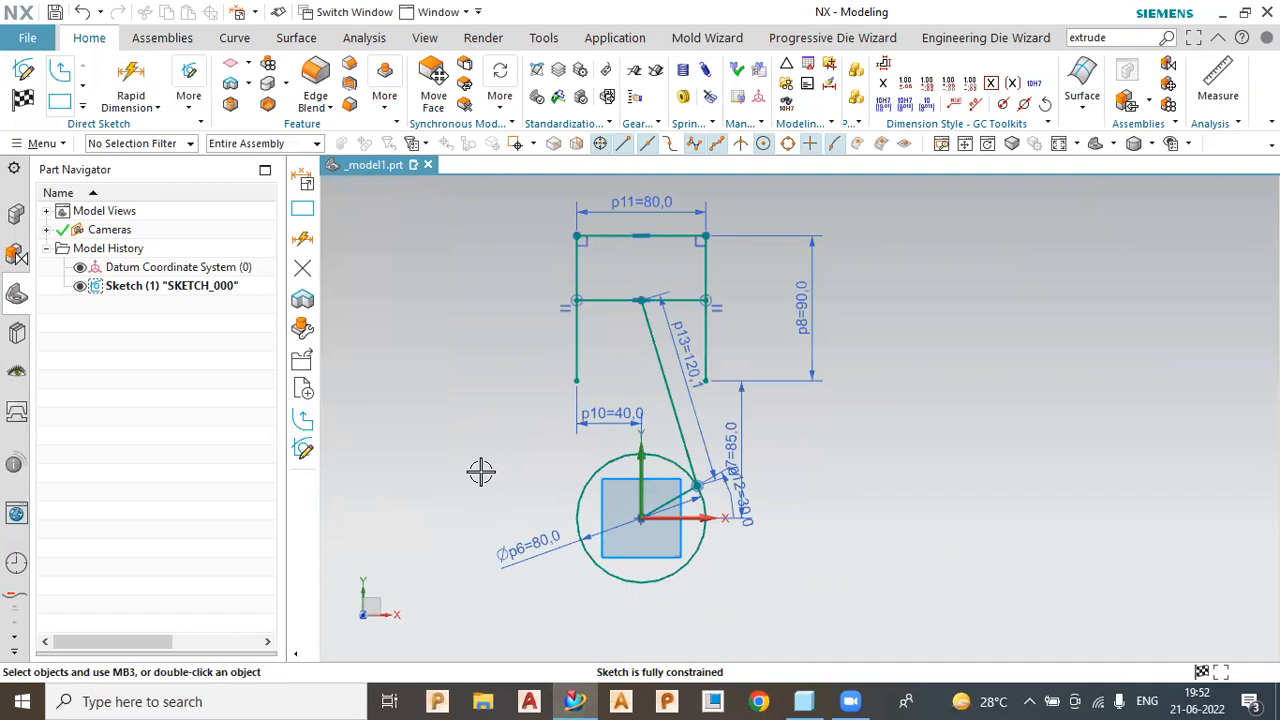
{"action": "mouse_move", "coordinate": [740, 420]}
{"action": "left_mouse_down"}
{"action": "mouse_move", "coordinate": [854, 454]}
{"action": "mouse_move", "coordinate": [910, 455]}
{"action": "left_mouse_up"}
{"action": "left_click_drag", "start_coordinate": [810, 322], "coordinate": [832, 301]}
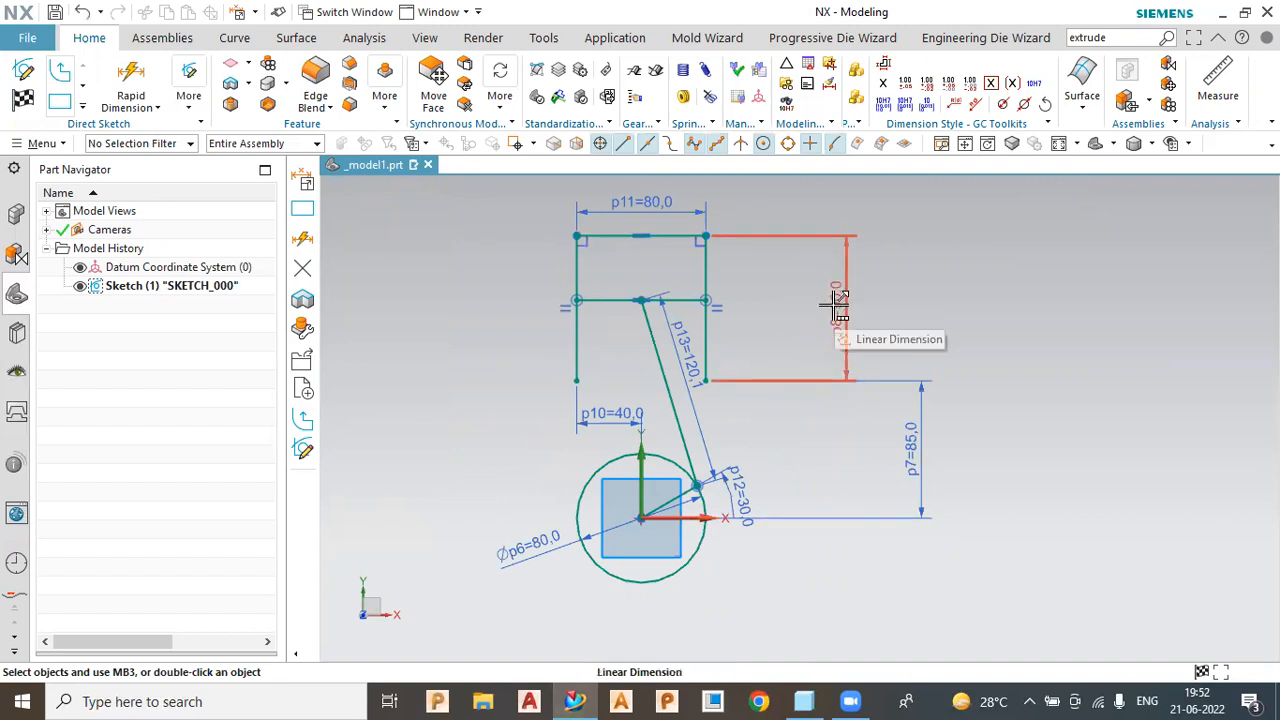
Set the vertical distance between the X axis and the frame's lower end to 75 mm
{"action": "double_click", "coordinate": [919, 451]}
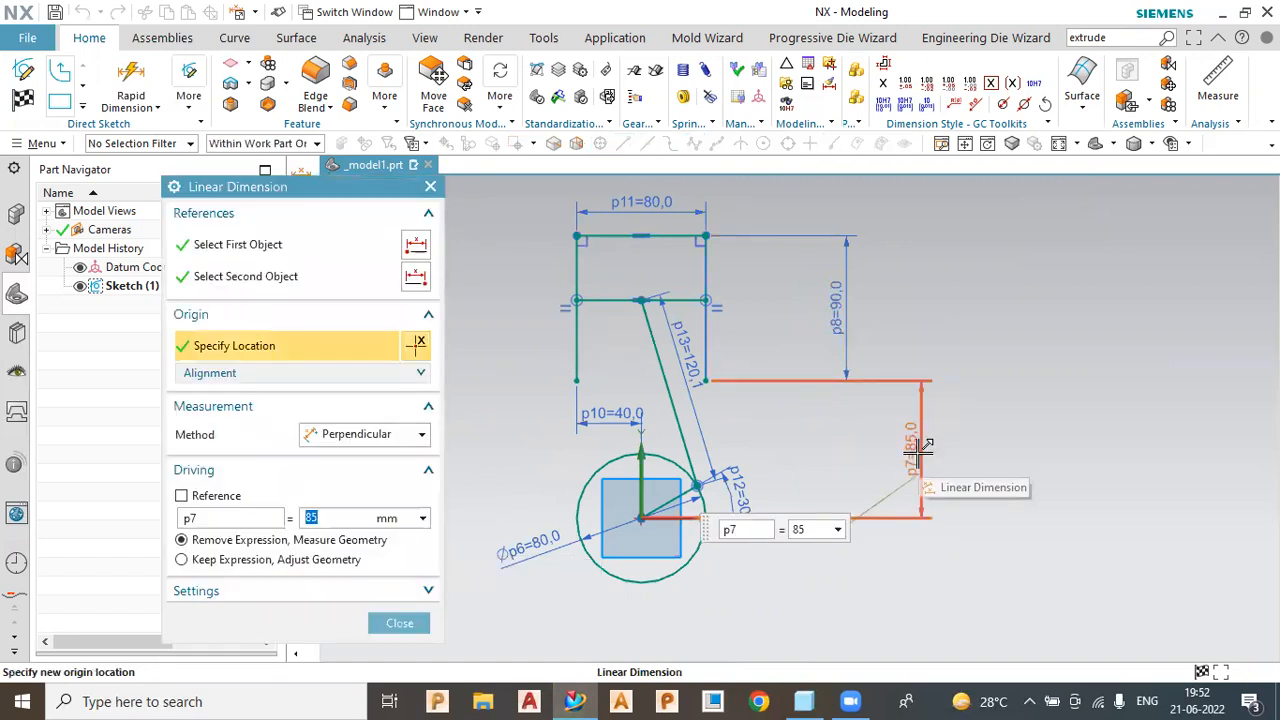
{"action": "type", "text": "7"}
{"action": "key", "text": "Return"}
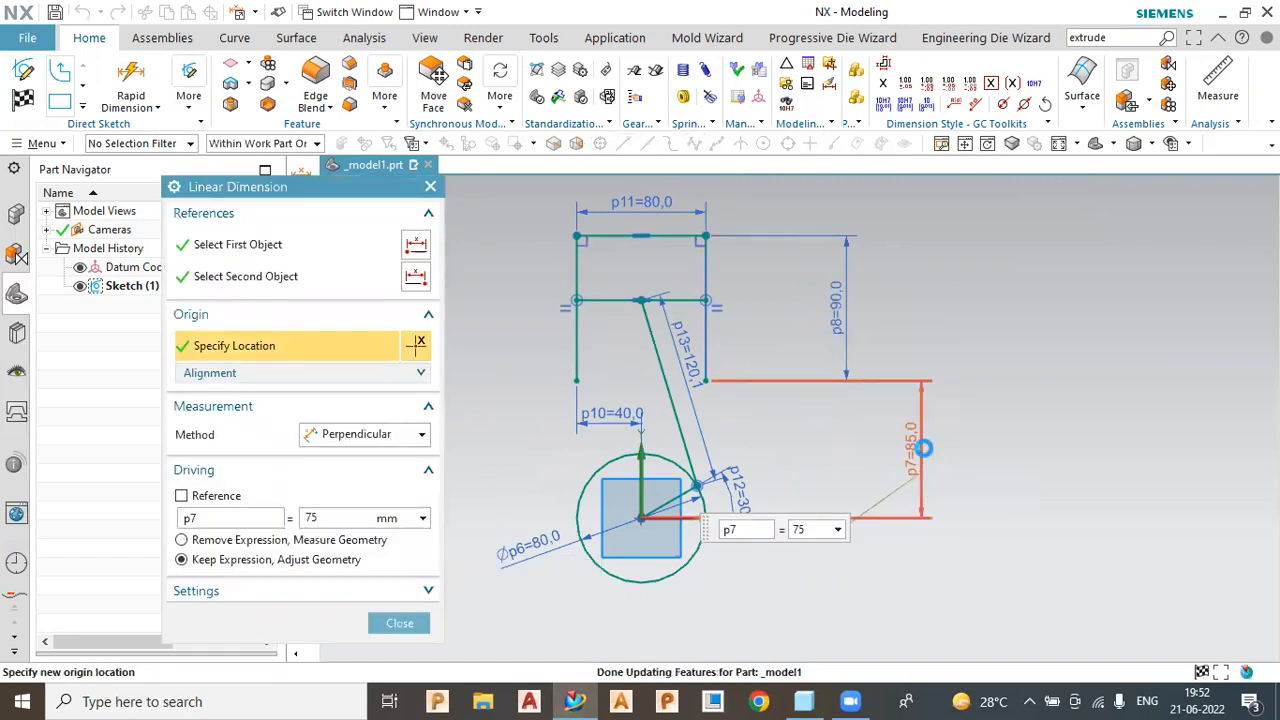
{"action": "left_click", "coordinate": [400, 623]}
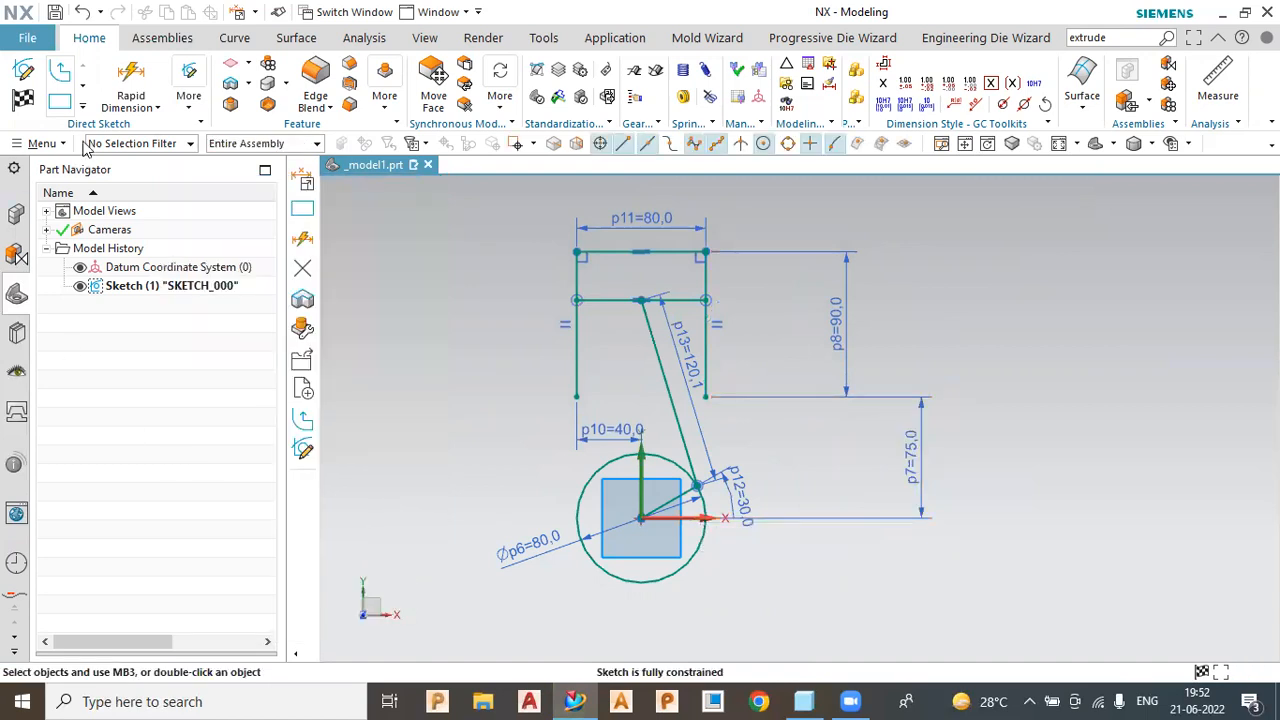
Animate the crank's angular dimension from 0 to 360 with 10 steps per cycle, and end the animation
{"action": "left_click", "coordinate": [188, 88]}
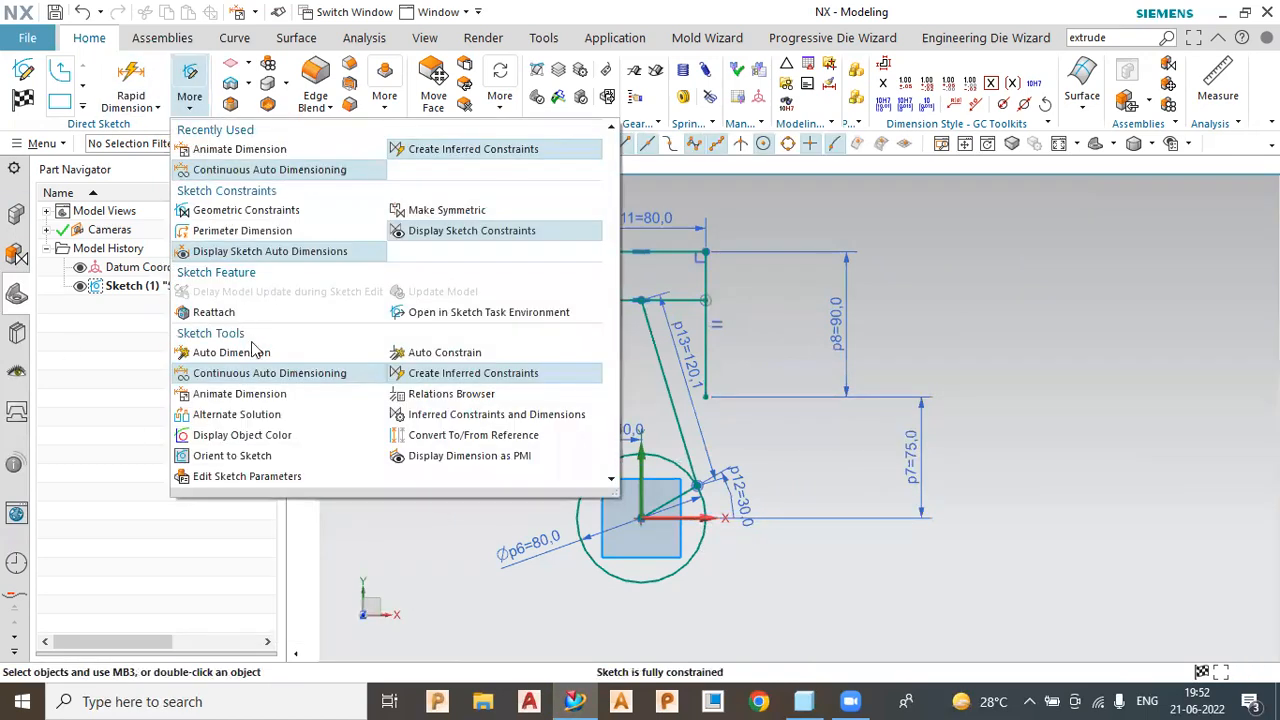
{"action": "left_click", "coordinate": [253, 398]}
{"action": "left_click", "coordinate": [738, 500]}
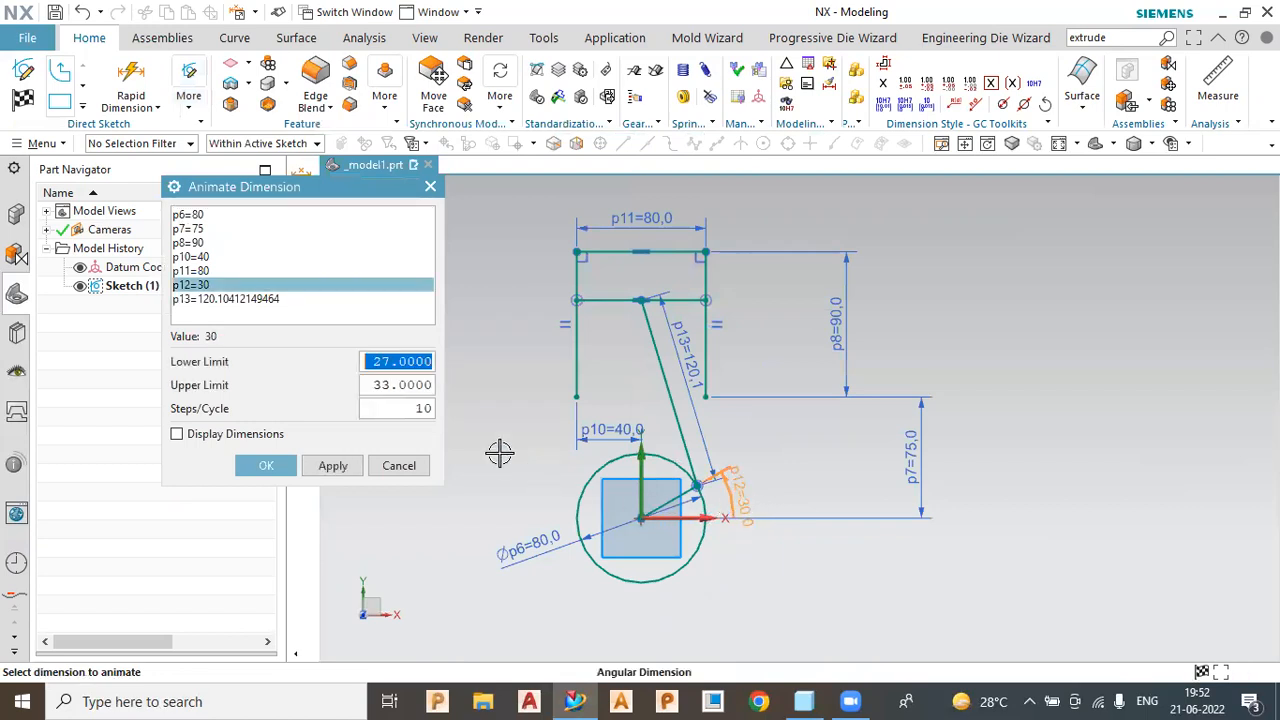
{"action": "type", "text": "0"}
{"action": "left_click", "coordinate": [412, 384]}
{"action": "type", "text": "3"}
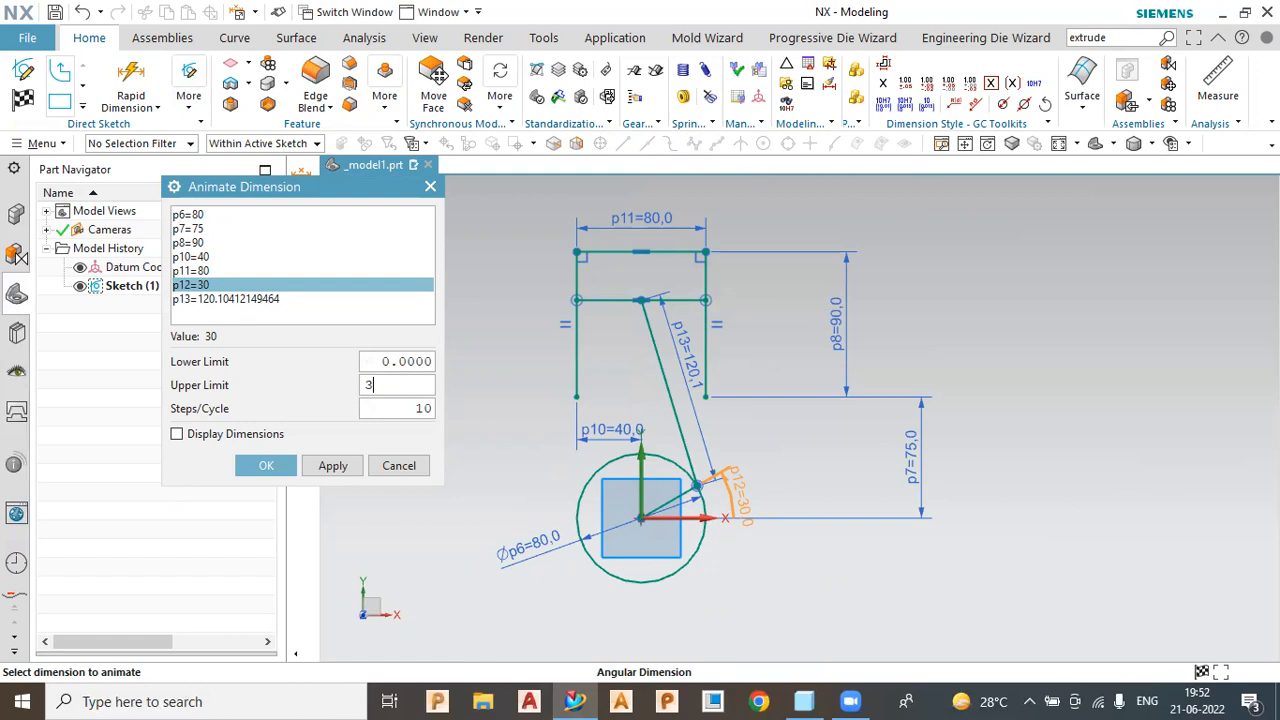
{"action": "type", "text": "60"}
{"action": "key", "text": "Return"}
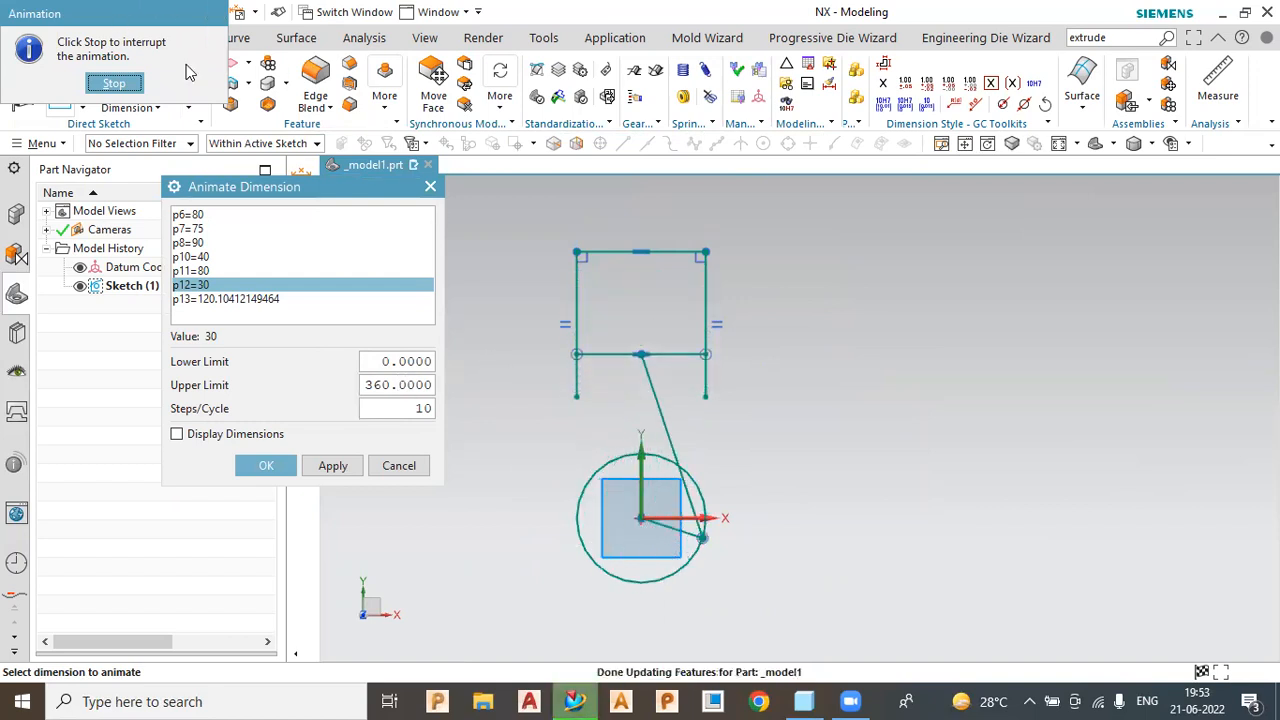
{"action": "left_click_drag", "start_coordinate": [121, 22], "coordinate": [163, 88]}
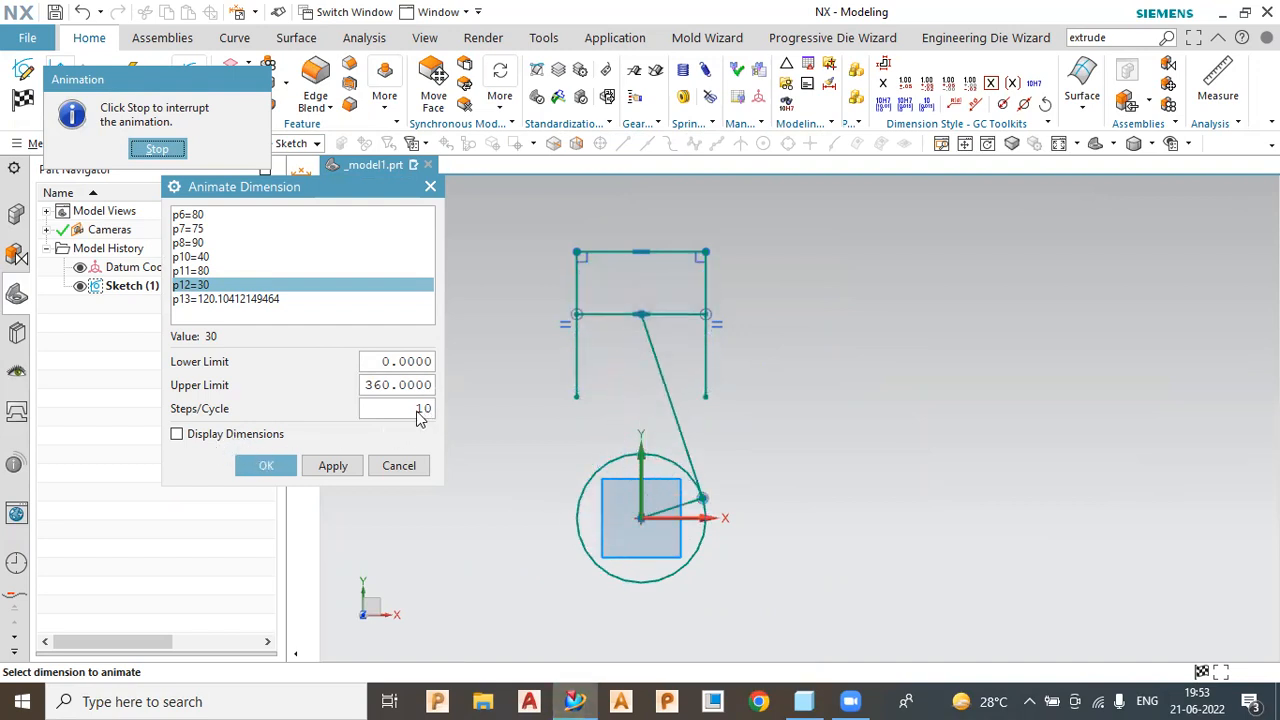
{"action": "left_click", "coordinate": [158, 149]}
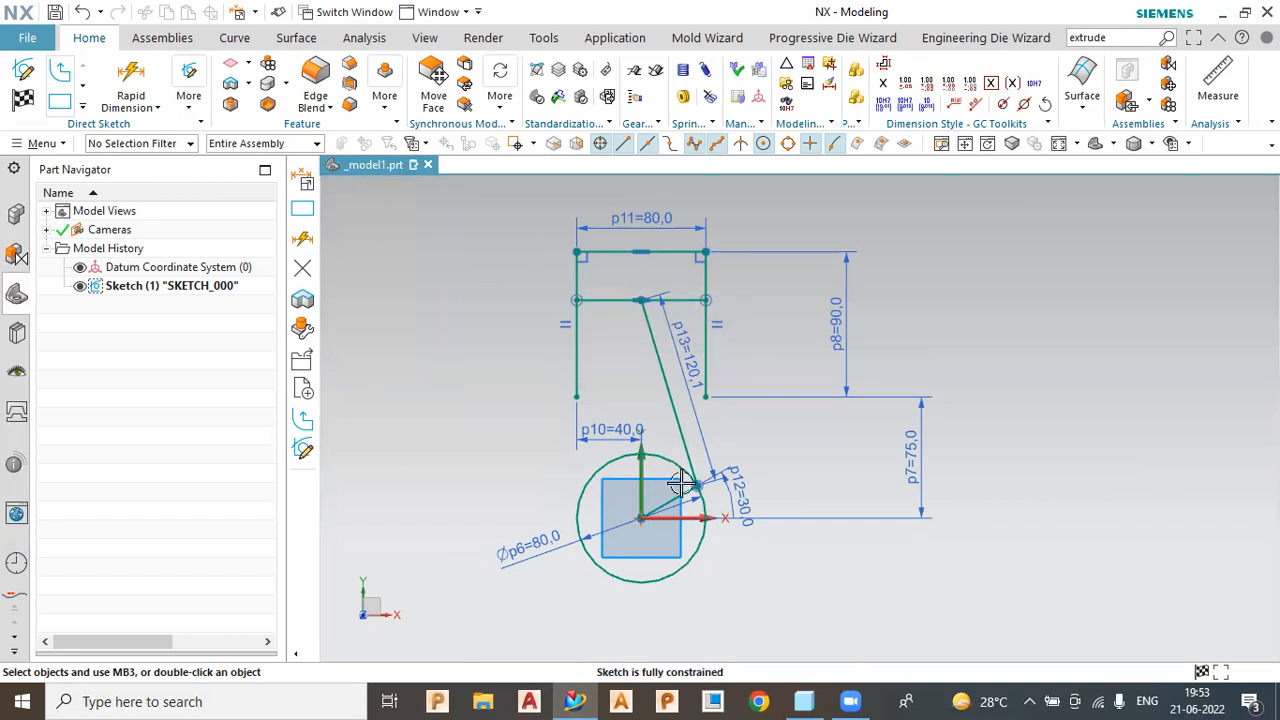
Replace the crank's angular dimension with a vertical dimension between the frame's top line and the crossbar
{"action": "left_click", "coordinate": [748, 497]}
{"action": "key", "text": "Delete"}
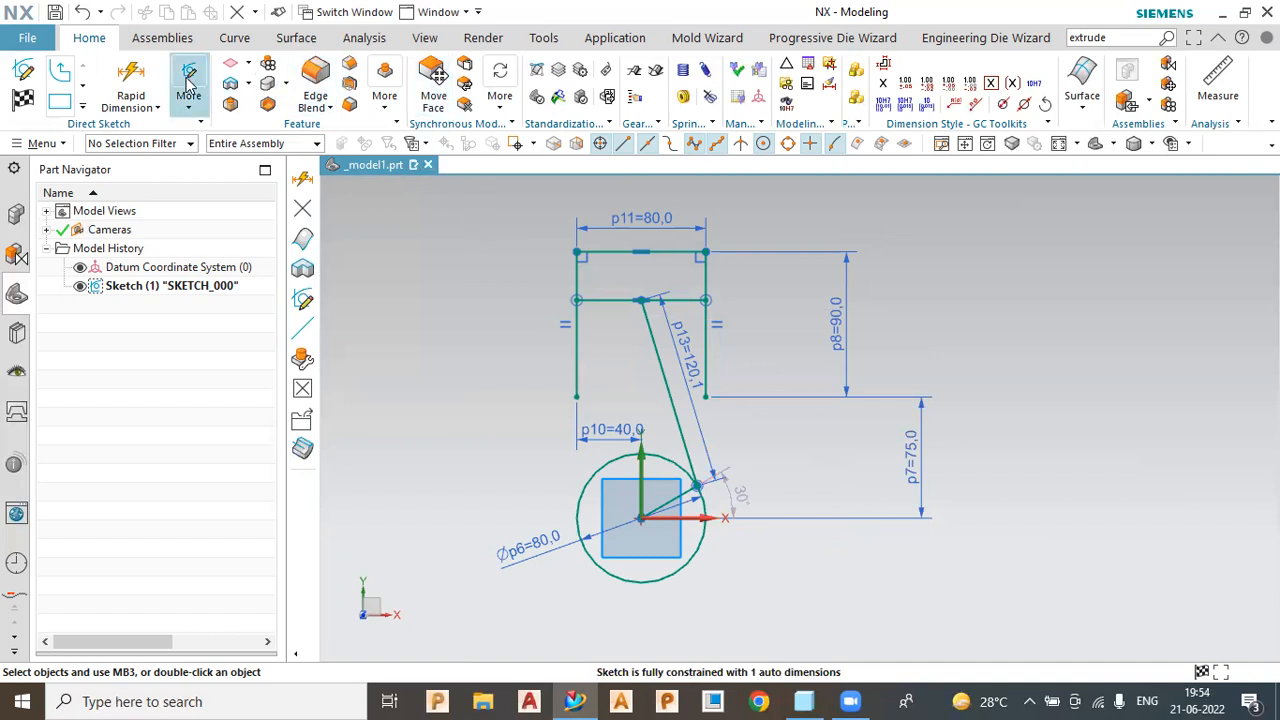
{"action": "key", "text": "d"}
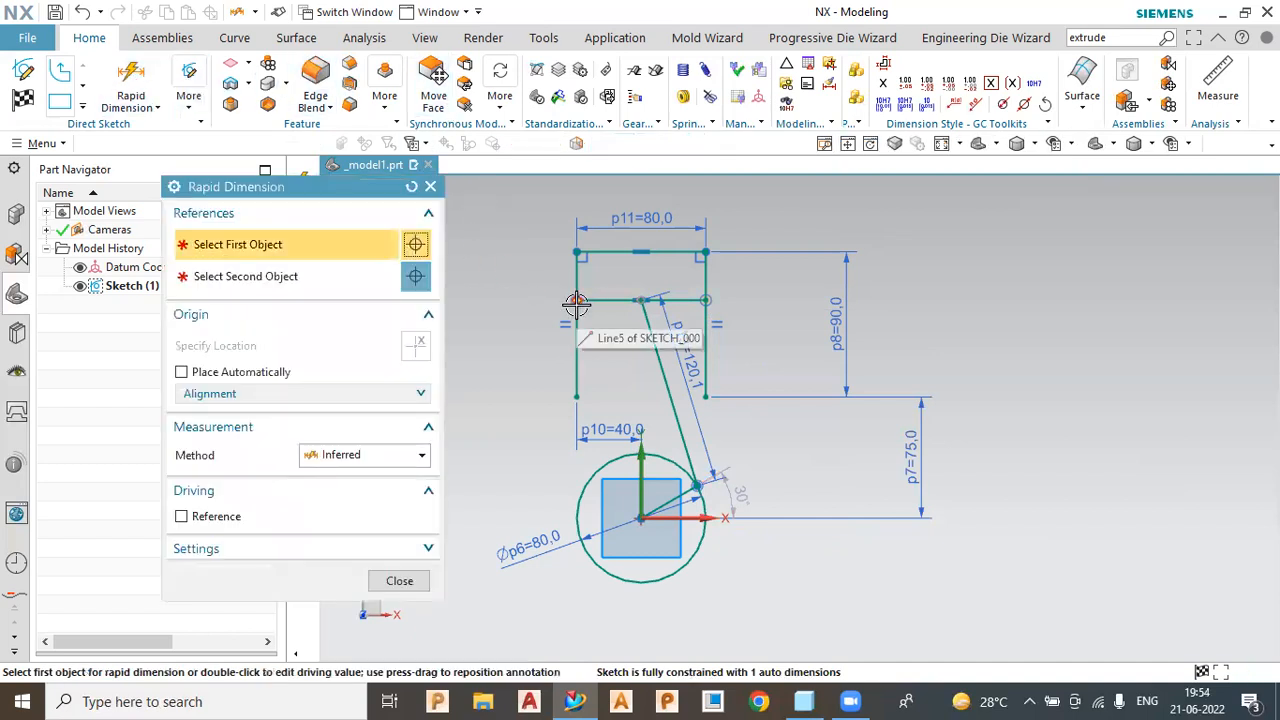
{"action": "left_click", "coordinate": [576, 308]}
{"action": "left_click", "coordinate": [536, 268]}
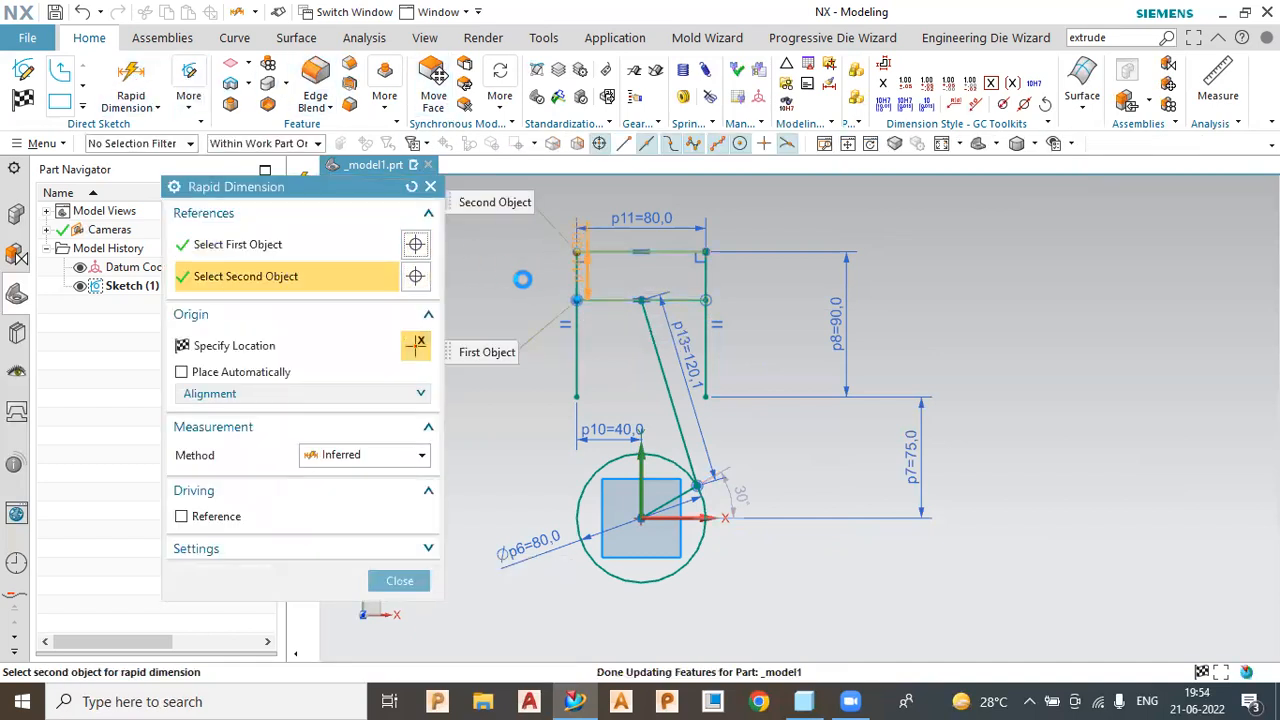
{"action": "left_click", "coordinate": [520, 275]}
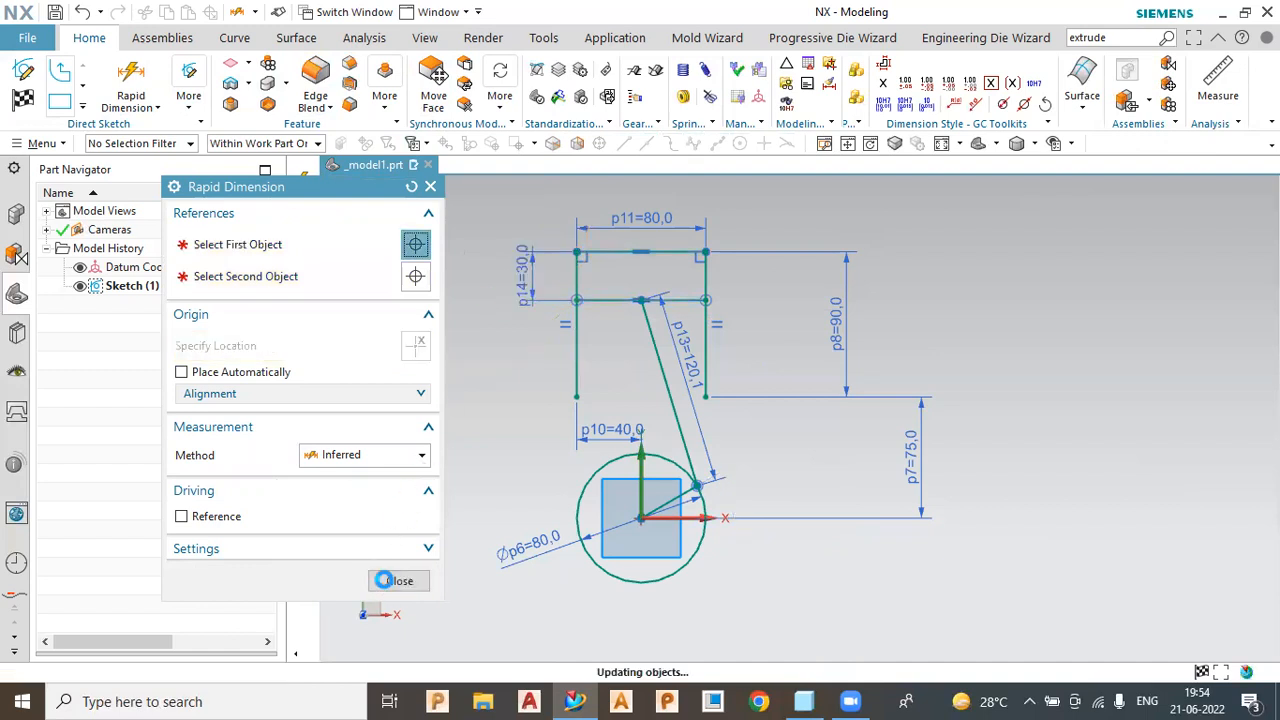
{"action": "left_click", "coordinate": [398, 581]}
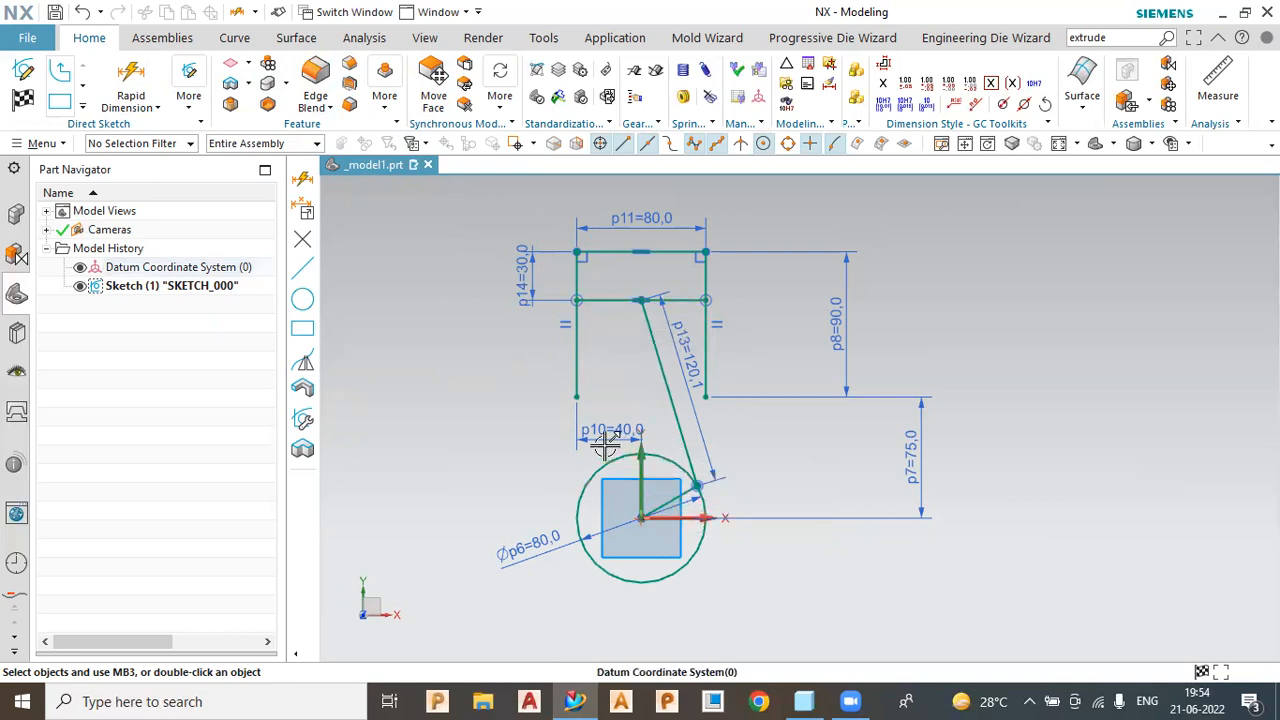
{"action": "double_click", "coordinate": [524, 286]}
{"action": "left_click", "coordinate": [412, 642]}
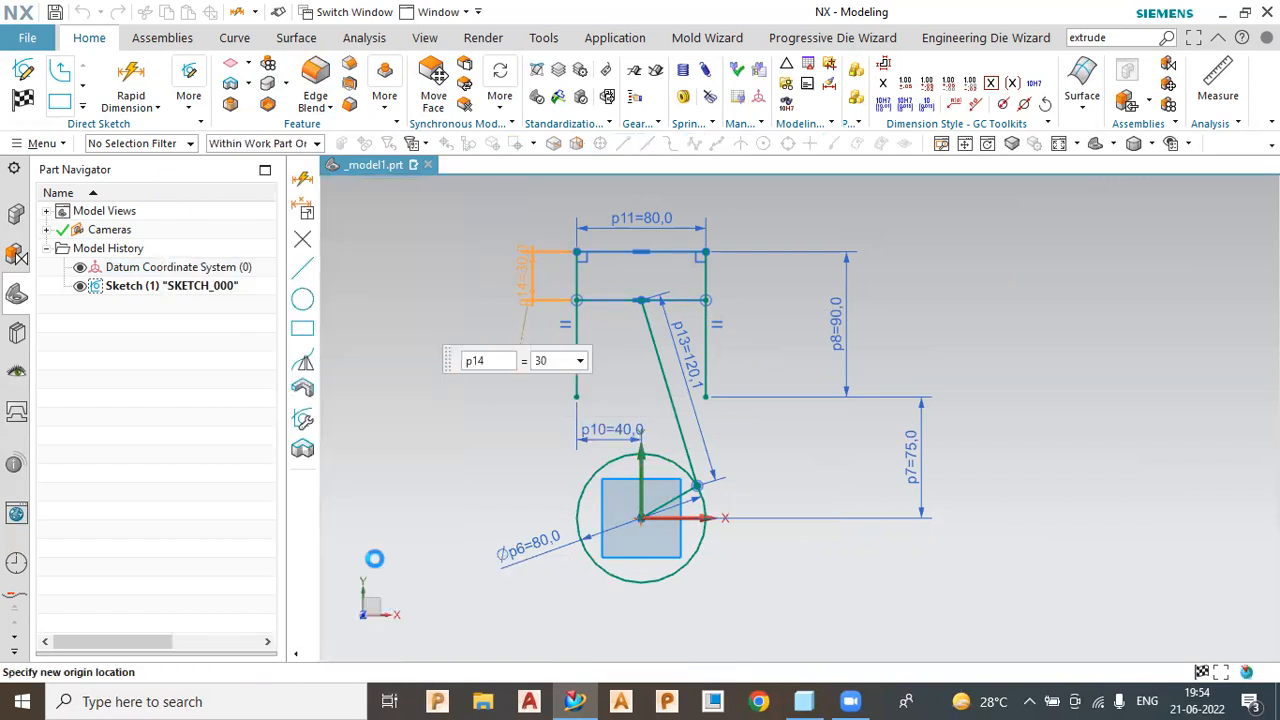
Animate the crossbar's vertical offset dimension from 0 to 50 with 10 steps per cycle, and stop the animation
{"action": "left_click", "coordinate": [189, 85]}
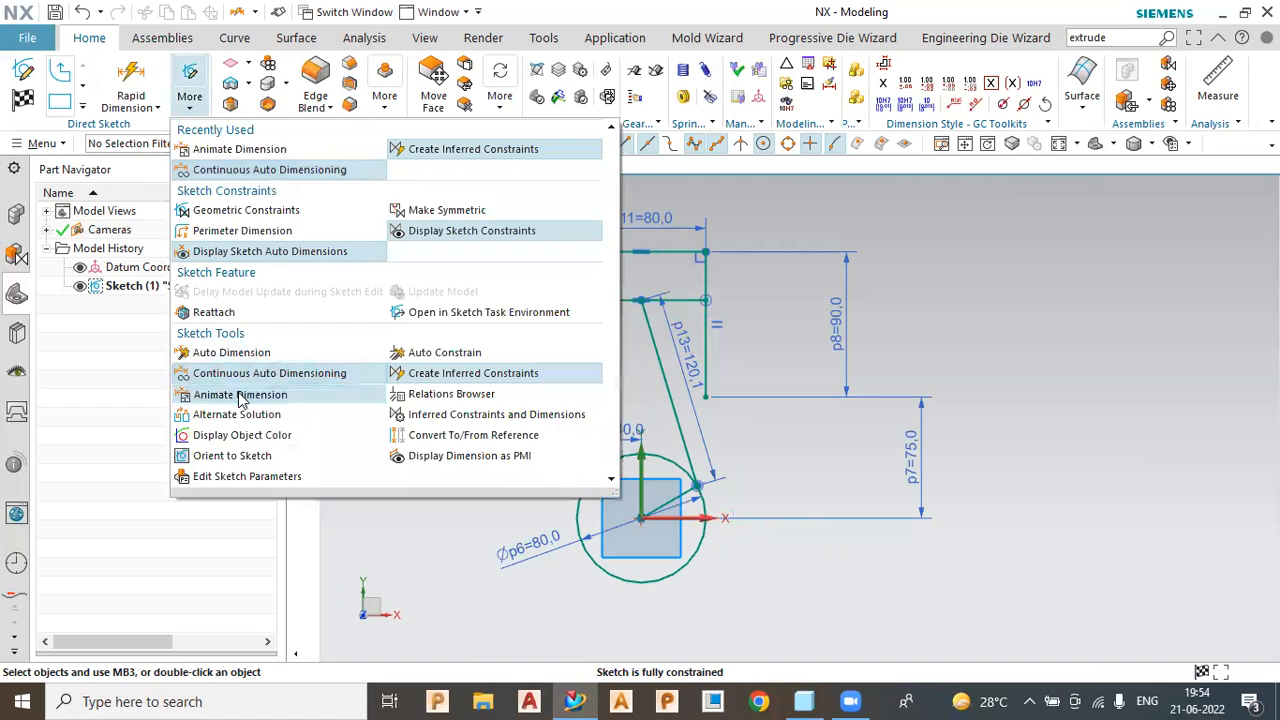
{"action": "left_click", "coordinate": [243, 393]}
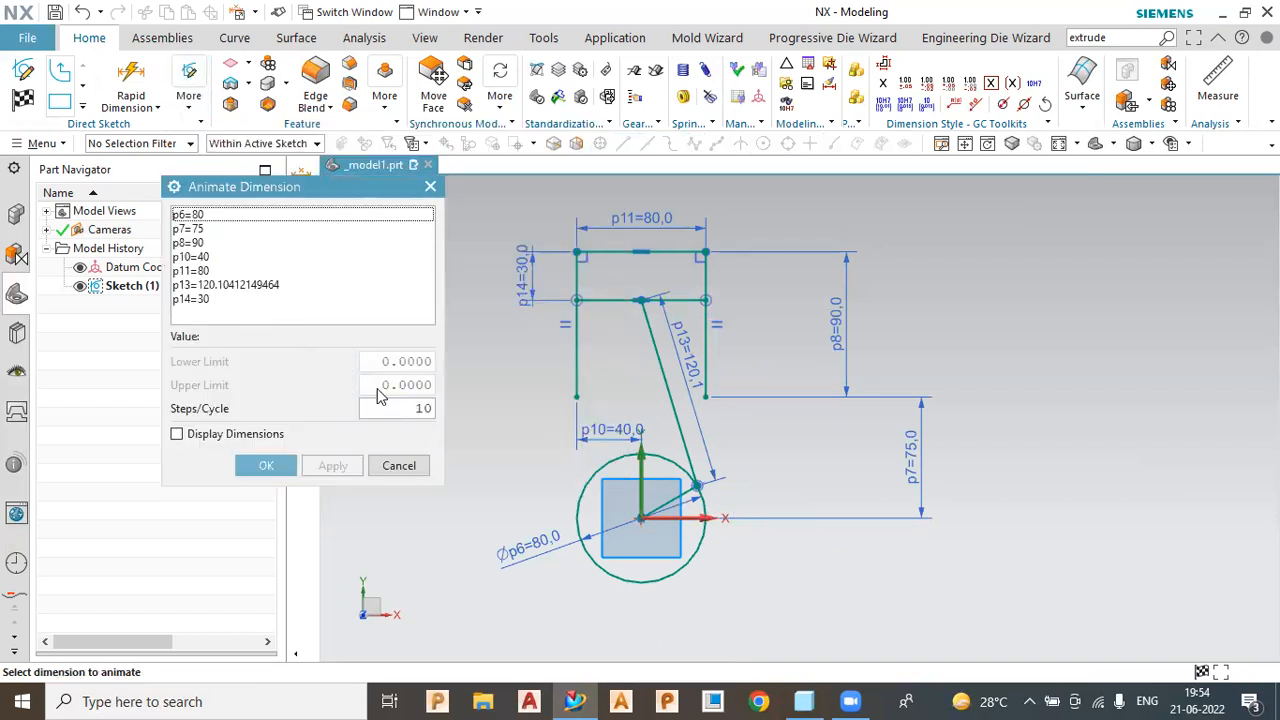
{"action": "left_click", "coordinate": [243, 215]}
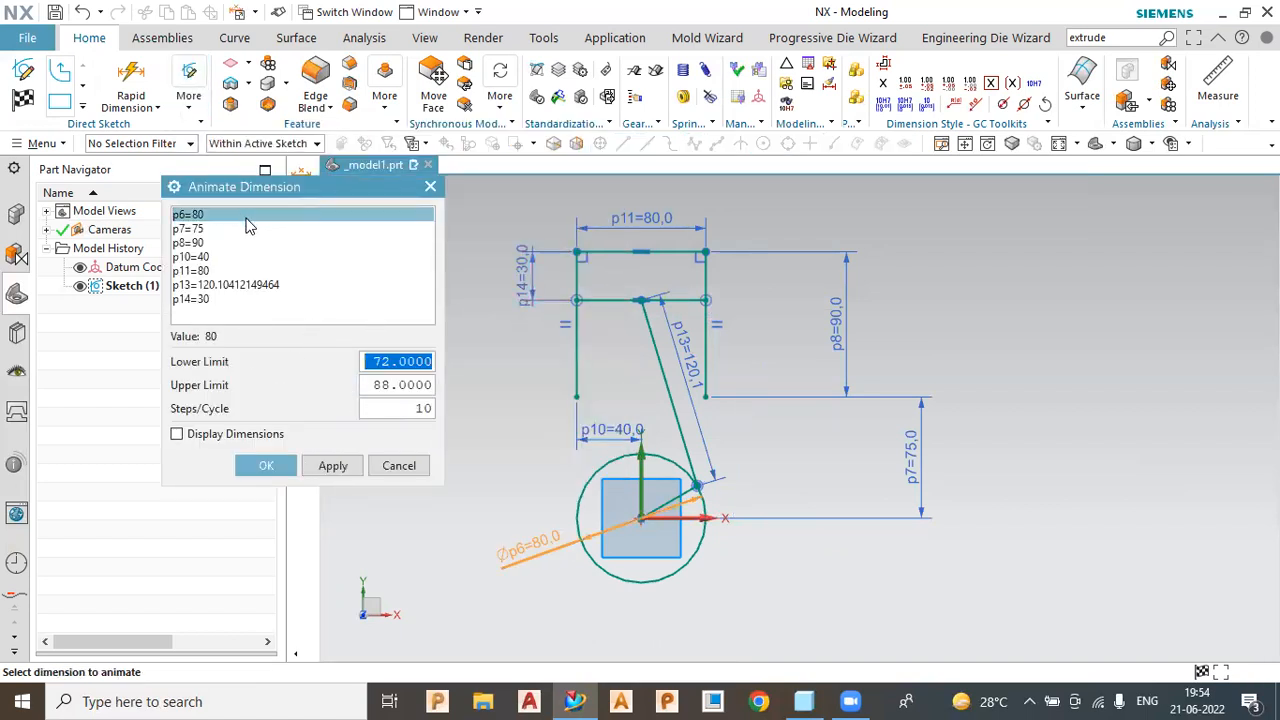
{"action": "left_click", "coordinate": [204, 300]}
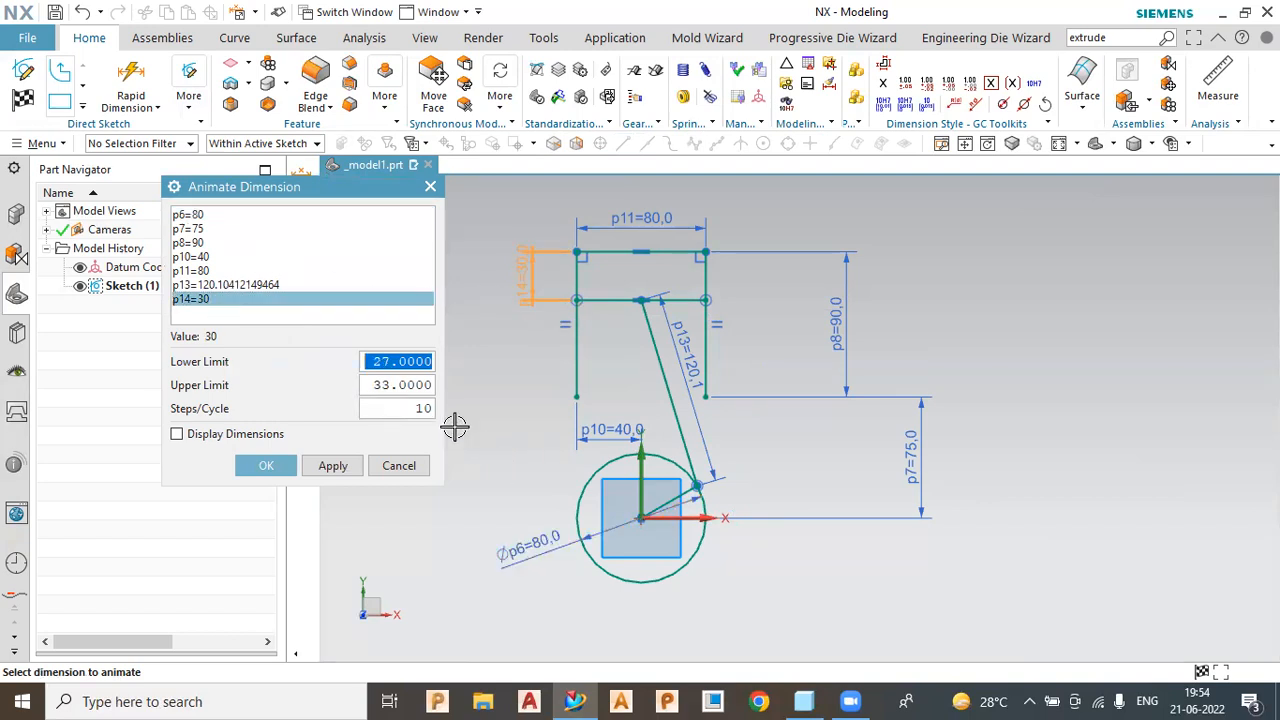
{"action": "type", "text": "0"}
{"action": "double_click", "coordinate": [393, 377]}
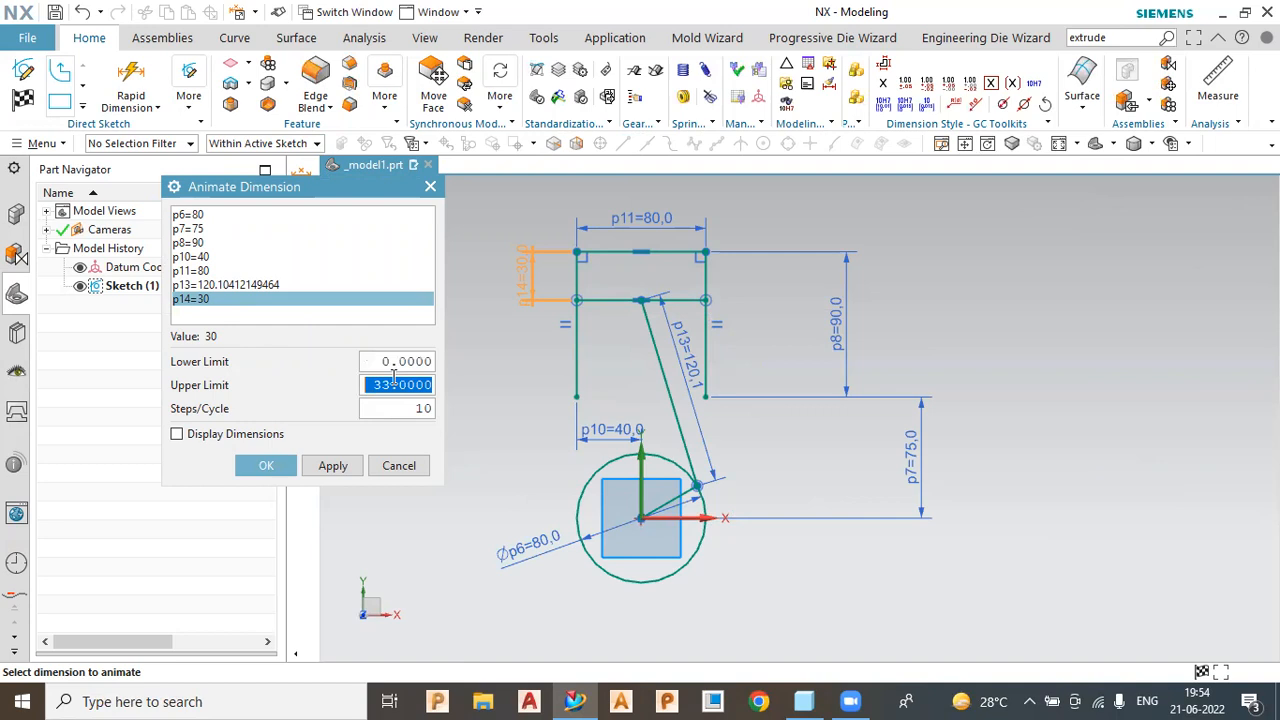
{"action": "type", "text": "50"}
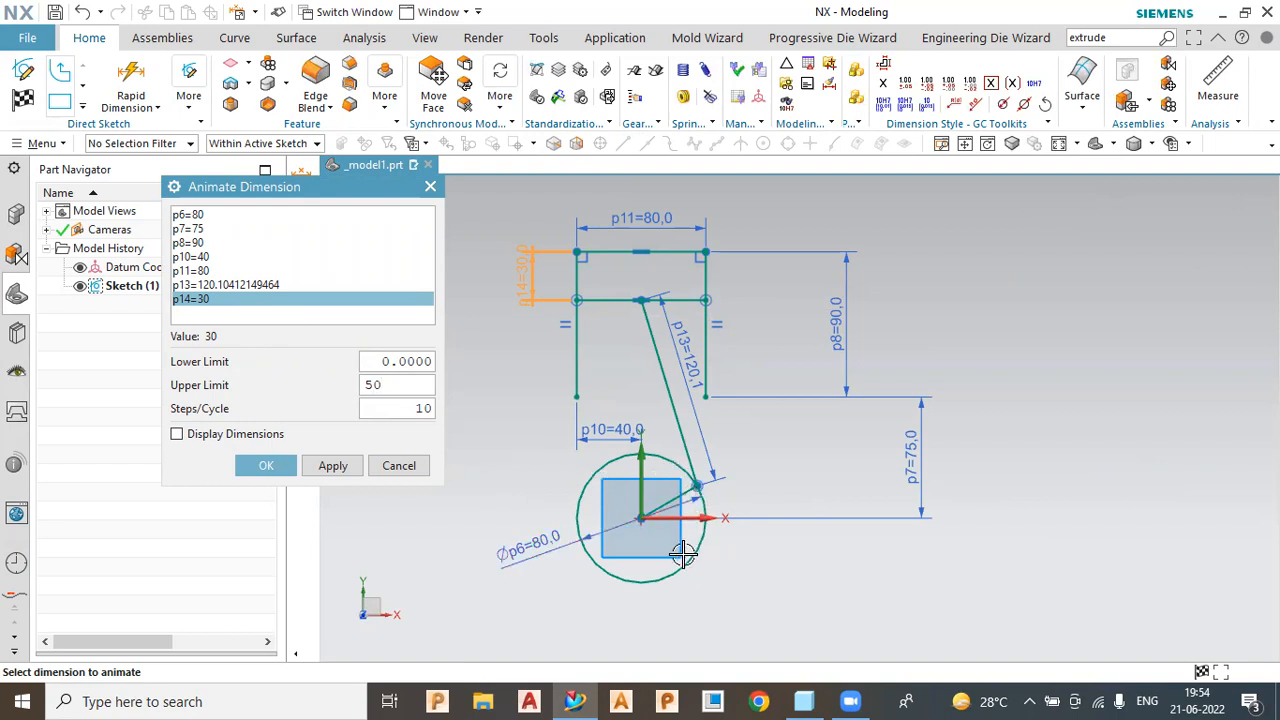
{"action": "left_click", "coordinate": [340, 467]}
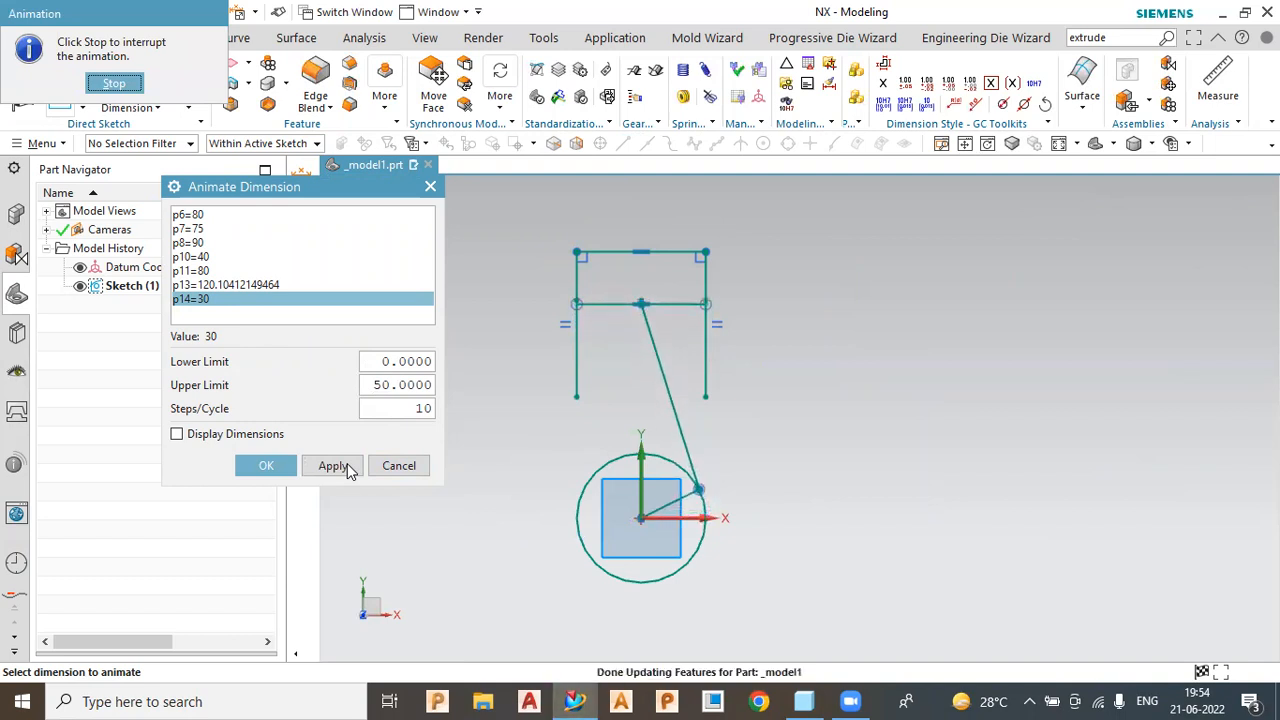
{"action": "left_click", "coordinate": [116, 86]}
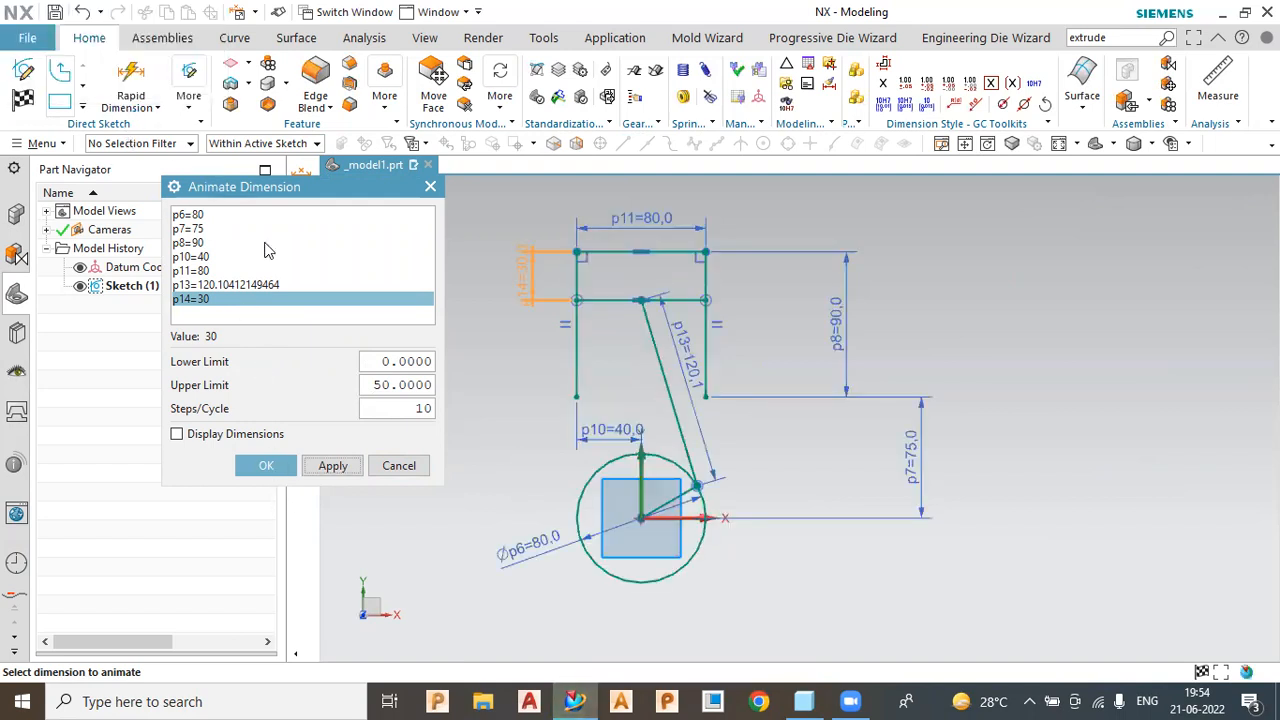
Rerun the crossbar offset animation with an upper limit of 80, acknowledge the constraint conflict, and end the animation
{"action": "double_click", "coordinate": [388, 386]}
{"action": "type", "text": "8"}
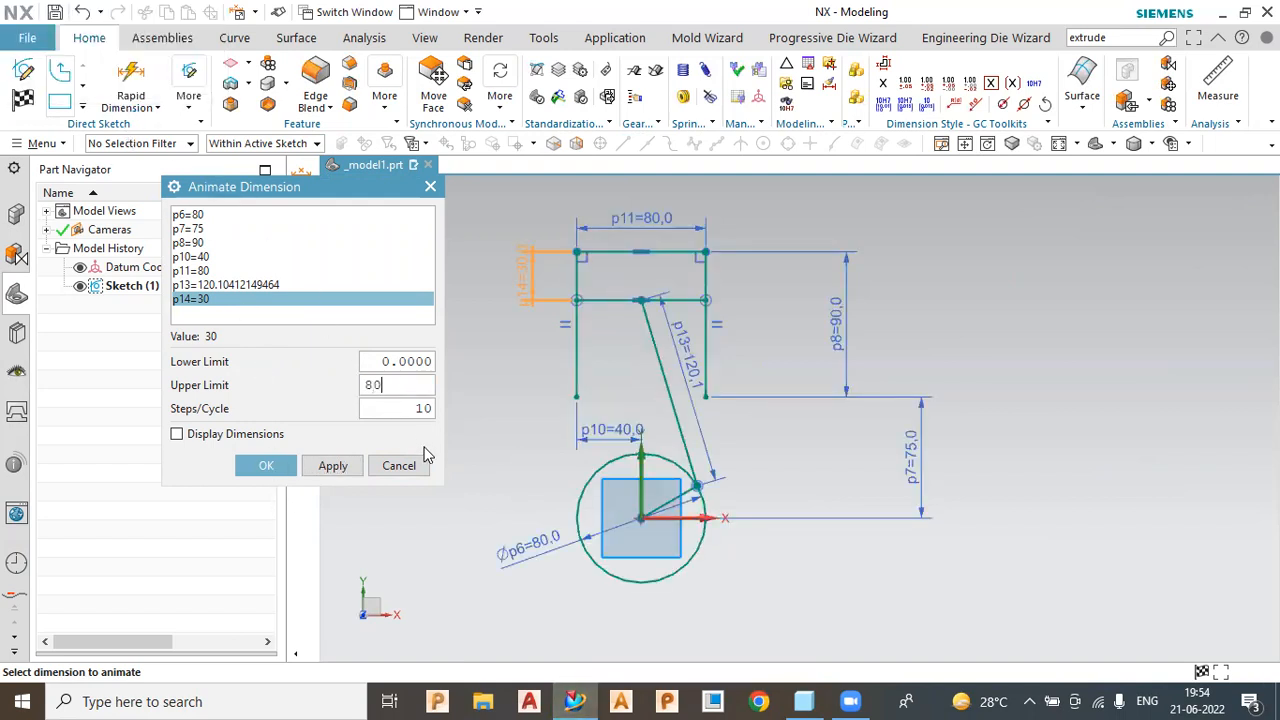
{"action": "left_click", "coordinate": [316, 468]}
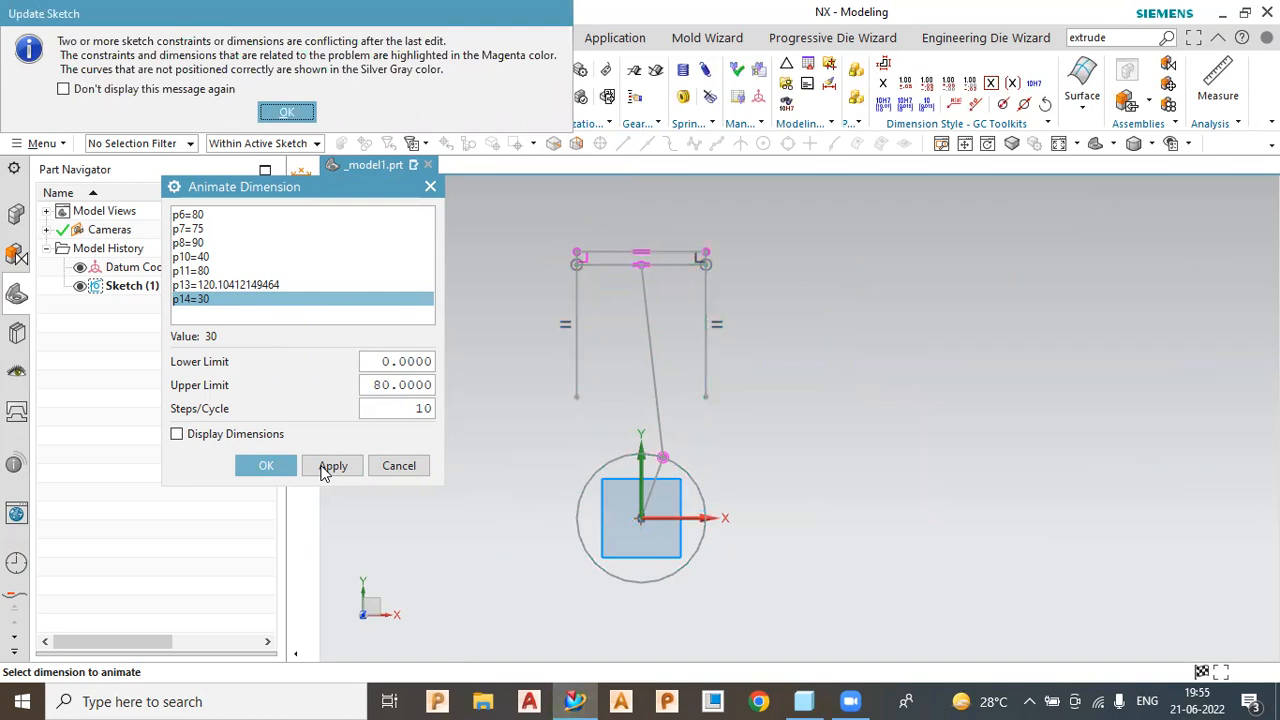
{"action": "left_click", "coordinate": [298, 116]}
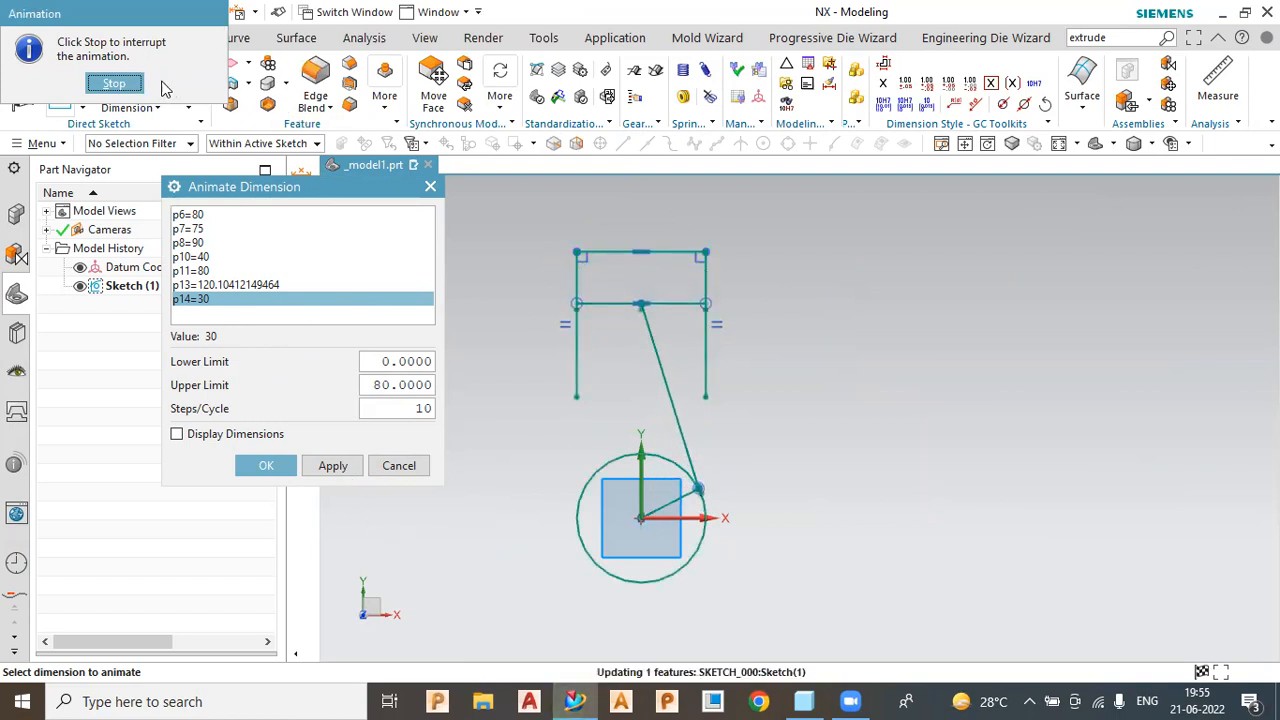
{"action": "left_click", "coordinate": [128, 84]}
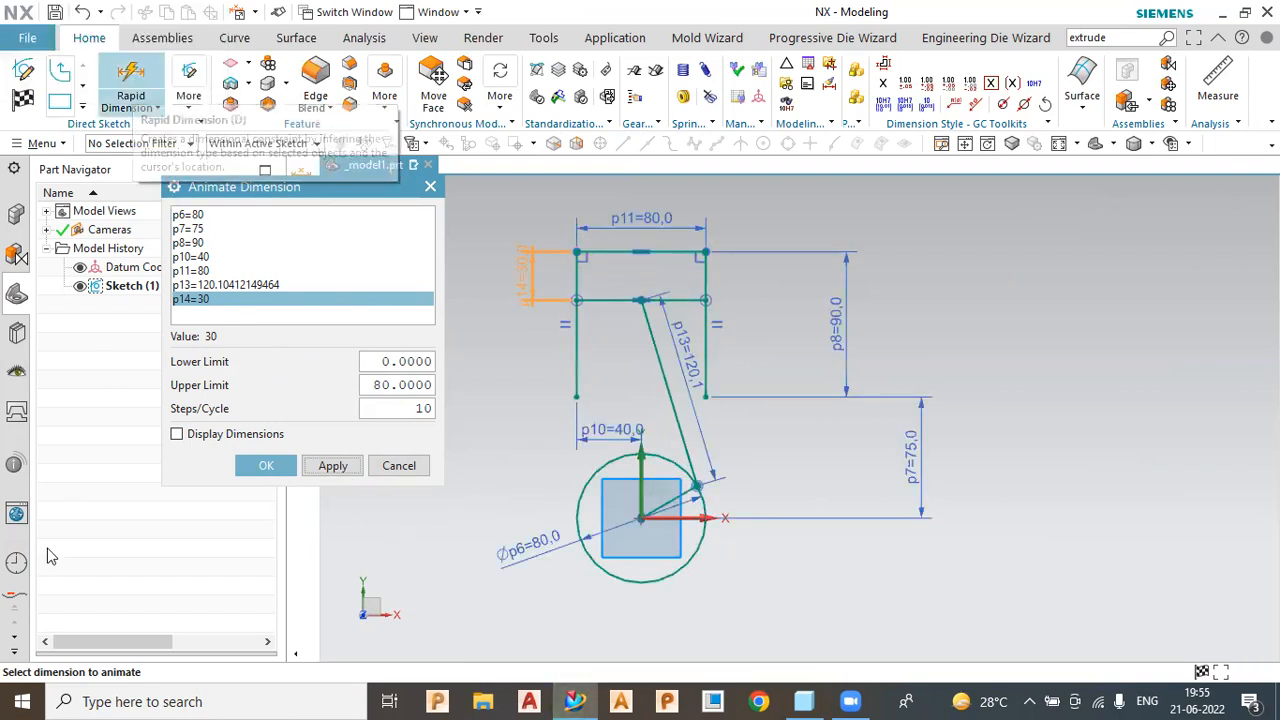
{"action": "left_click", "coordinate": [266, 470]}
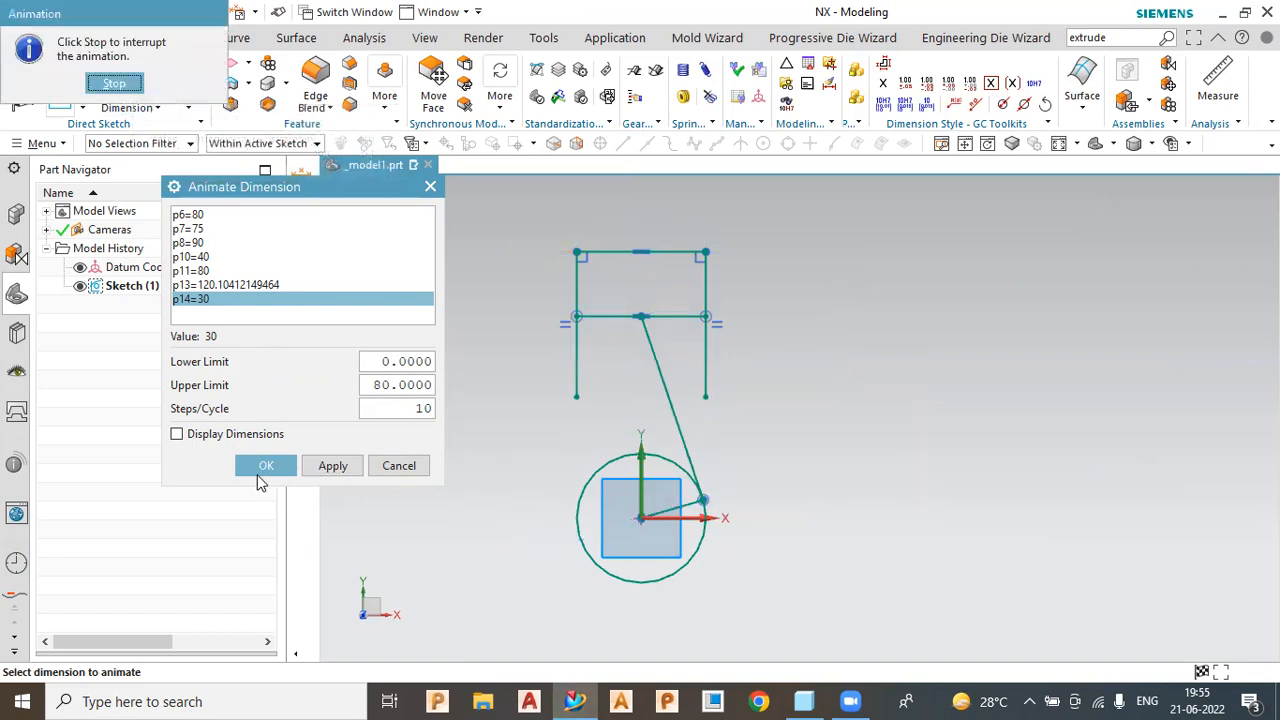
{"action": "left_click", "coordinate": [113, 84]}
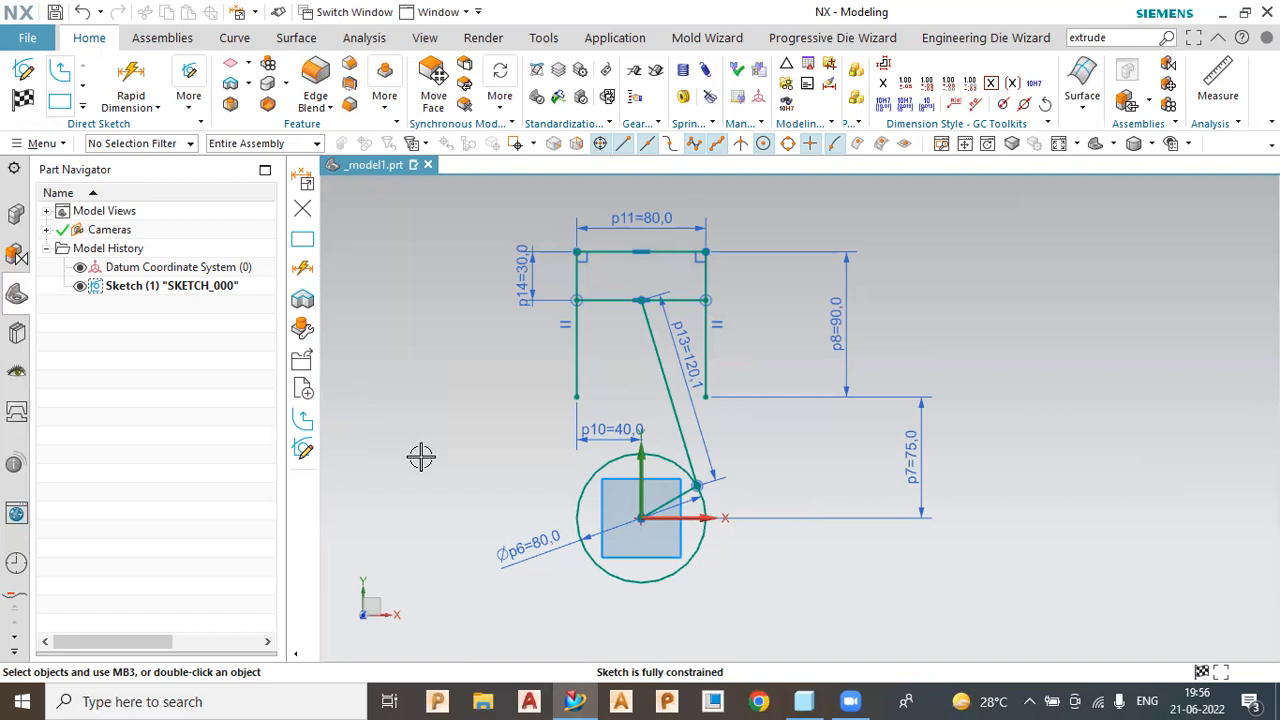
Move the 40 mm horizontal dimension outside the frame and the 75 mm vertical dimension closer to the linkage
{"action": "left_click_drag", "start_coordinate": [620, 436], "coordinate": [488, 373]}
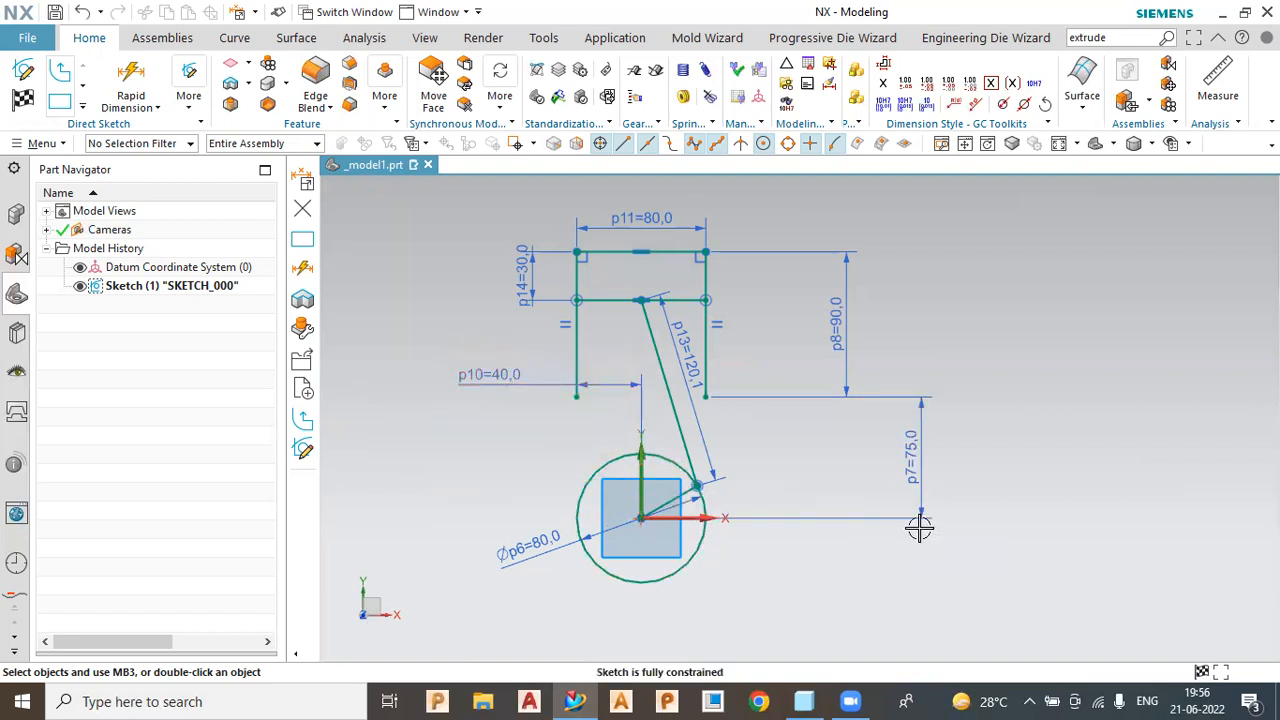
{"action": "left_click_drag", "start_coordinate": [909, 469], "coordinate": [801, 462]}
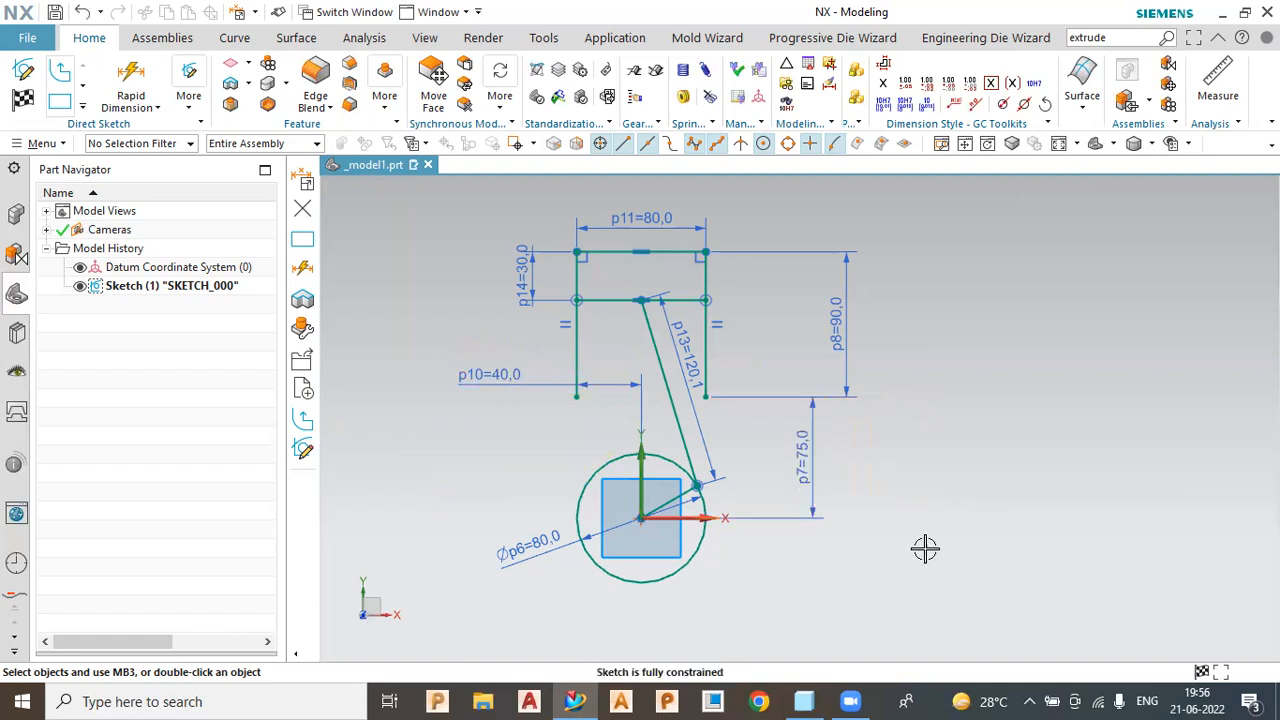
{"action": "left_click", "coordinate": [912, 545]}
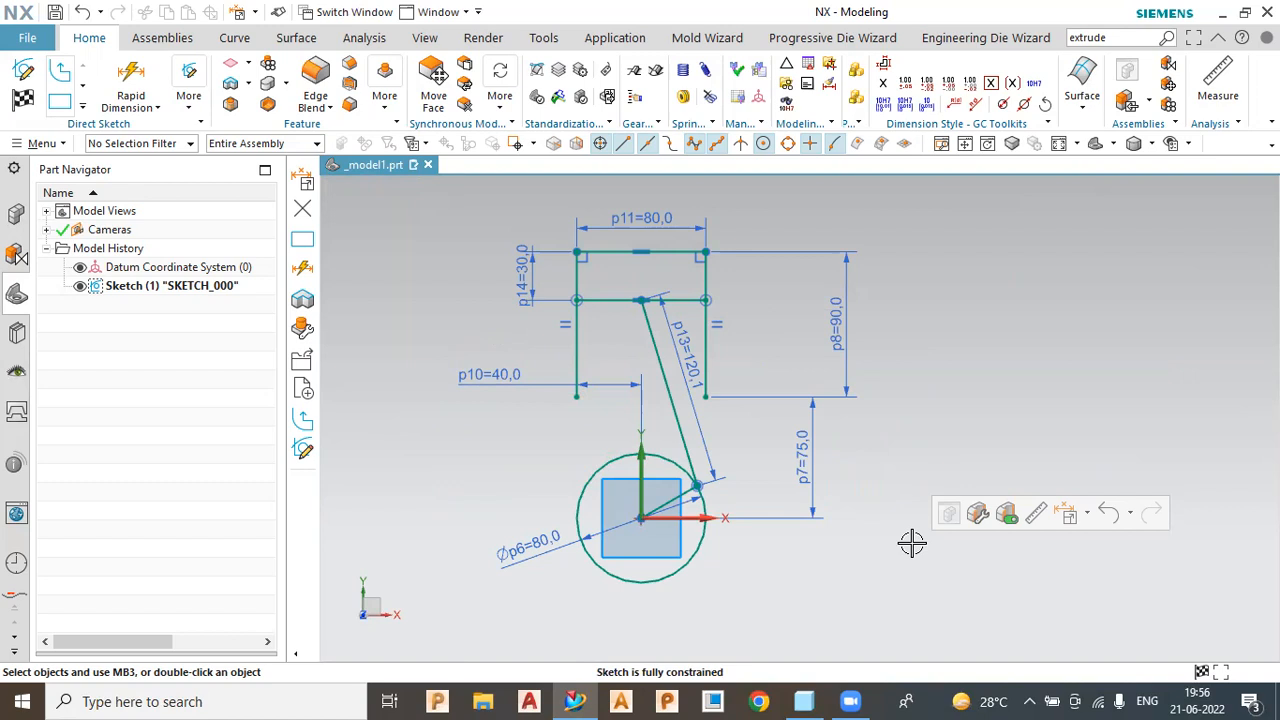
{"action": "scroll", "coordinate": [688, 306], "scroll_direction": "up", "scroll_amount": 2}
{"action": "scroll", "coordinate": [688, 306], "scroll_direction": "down", "scroll_amount": 6}
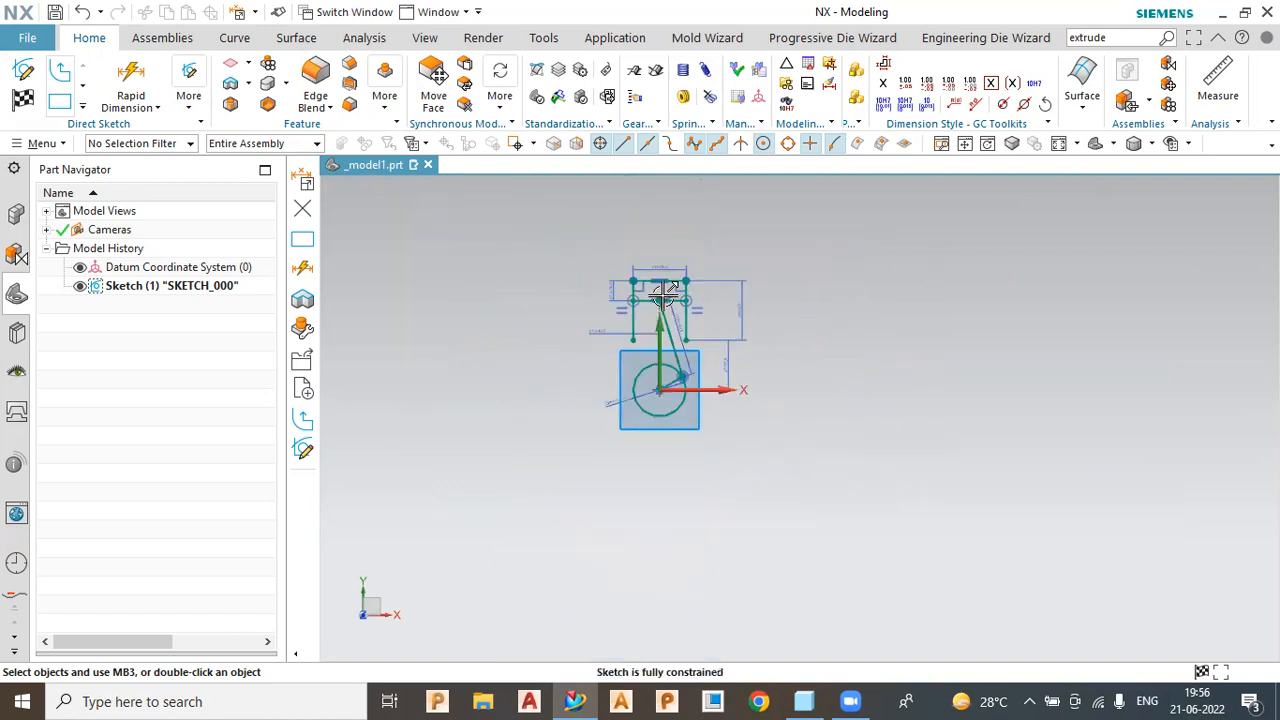
{"action": "scroll", "coordinate": [714, 332], "scroll_direction": "up", "scroll_amount": 3}
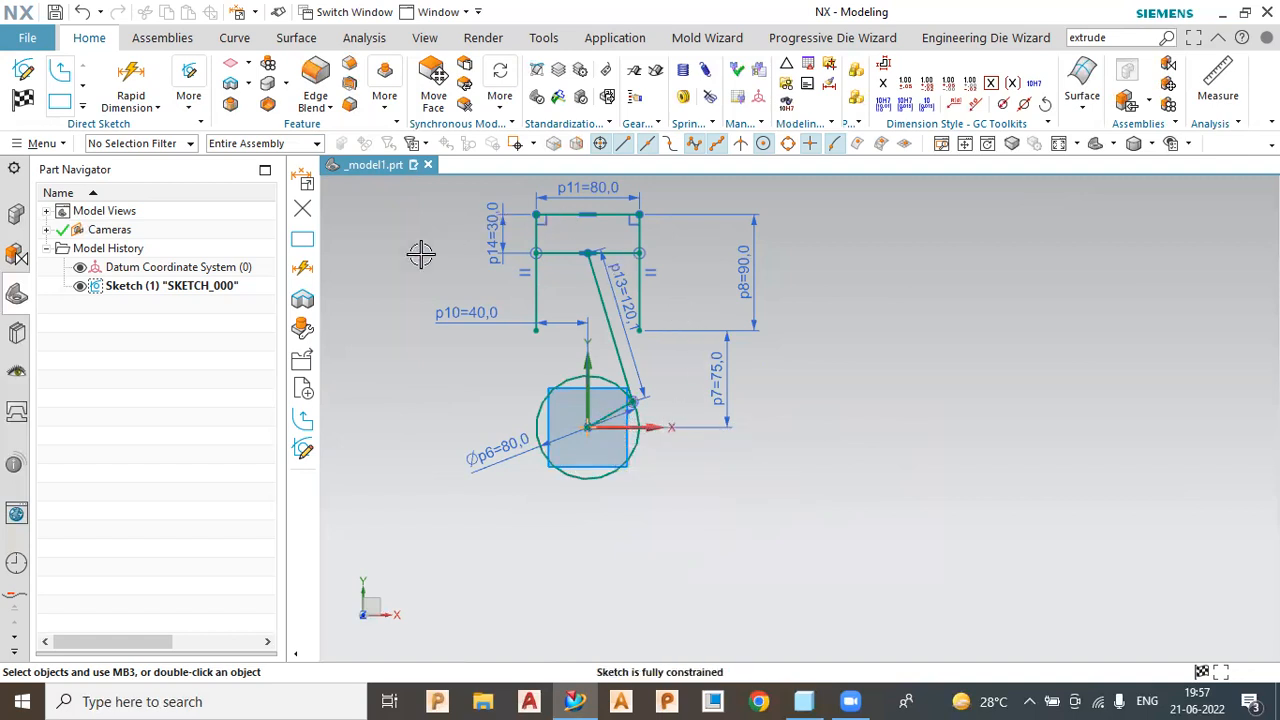
{"action": "scroll", "coordinate": [869, 420], "scroll_direction": "down", "scroll_amount": 3}
{"action": "scroll", "coordinate": [869, 420], "scroll_direction": "up", "scroll_amount": 5}
{"action": "scroll", "coordinate": [463, 326], "scroll_direction": "down", "scroll_amount": 3}
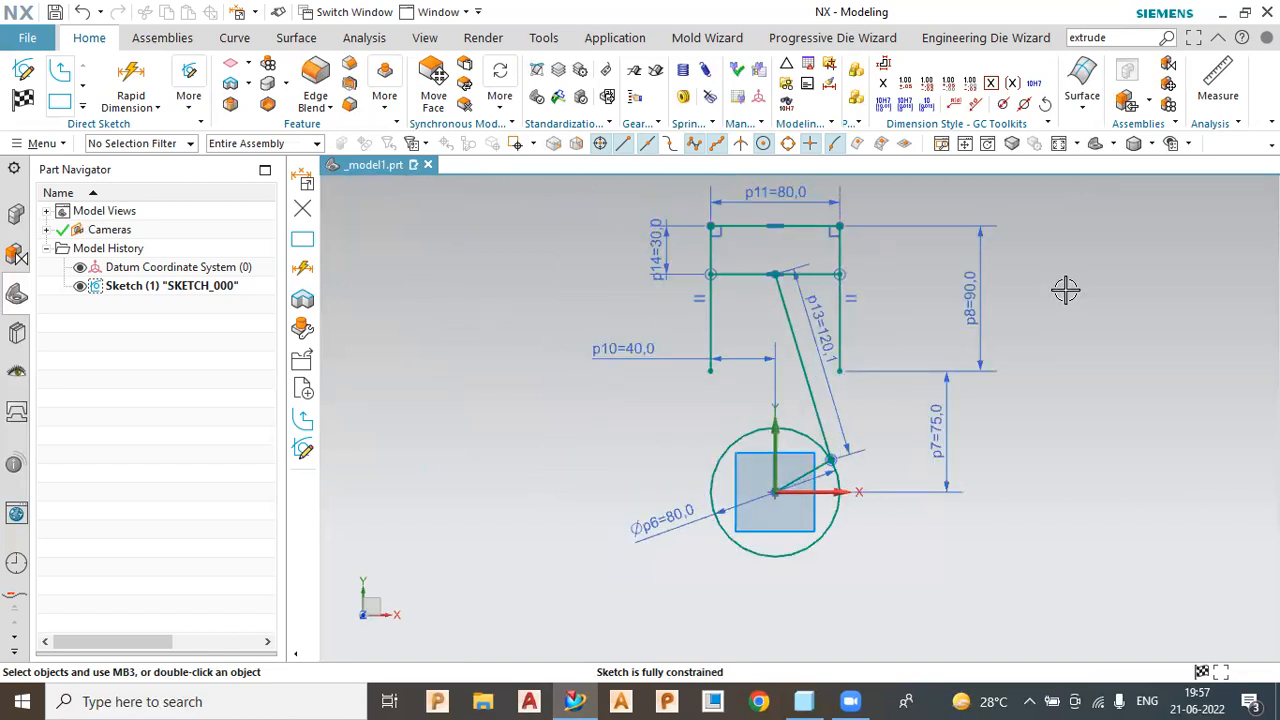
{"action": "scroll", "coordinate": [491, 506], "scroll_direction": "up", "scroll_amount": 3}
{"action": "scroll", "coordinate": [594, 500], "scroll_direction": "down", "scroll_amount": 3}
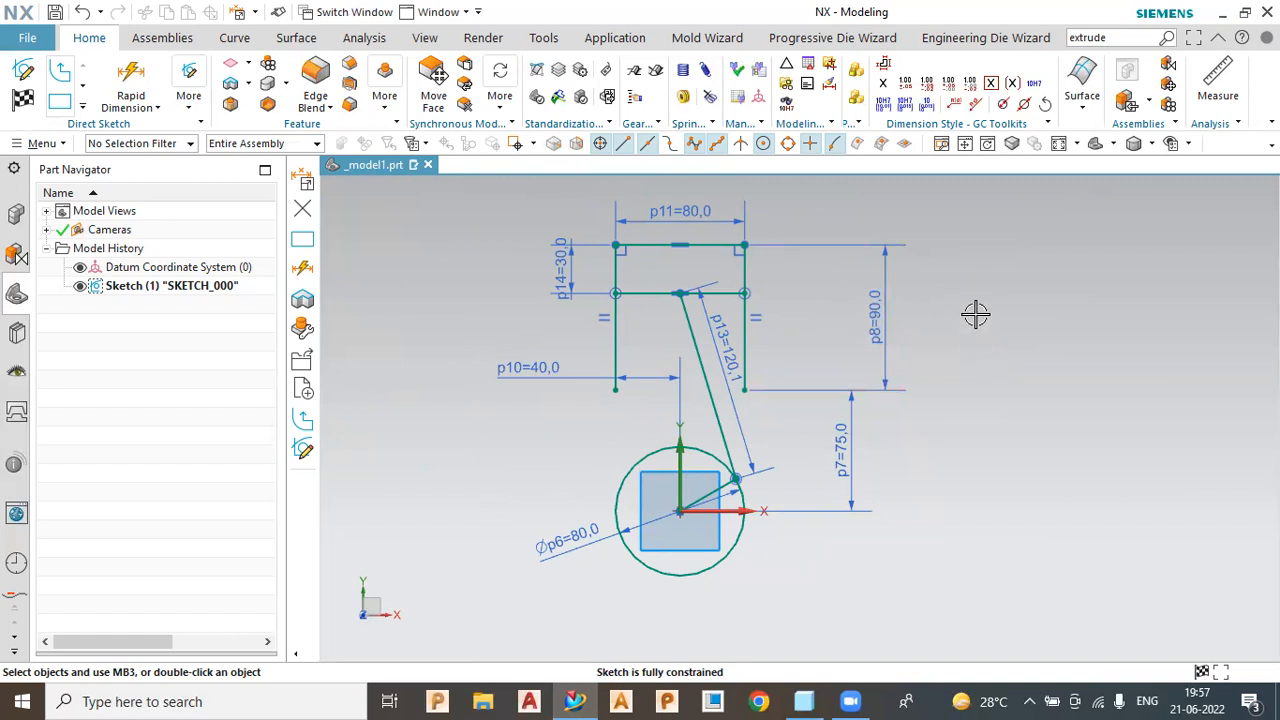
{"action": "scroll", "coordinate": [975, 315], "scroll_direction": "up", "scroll_amount": 2}
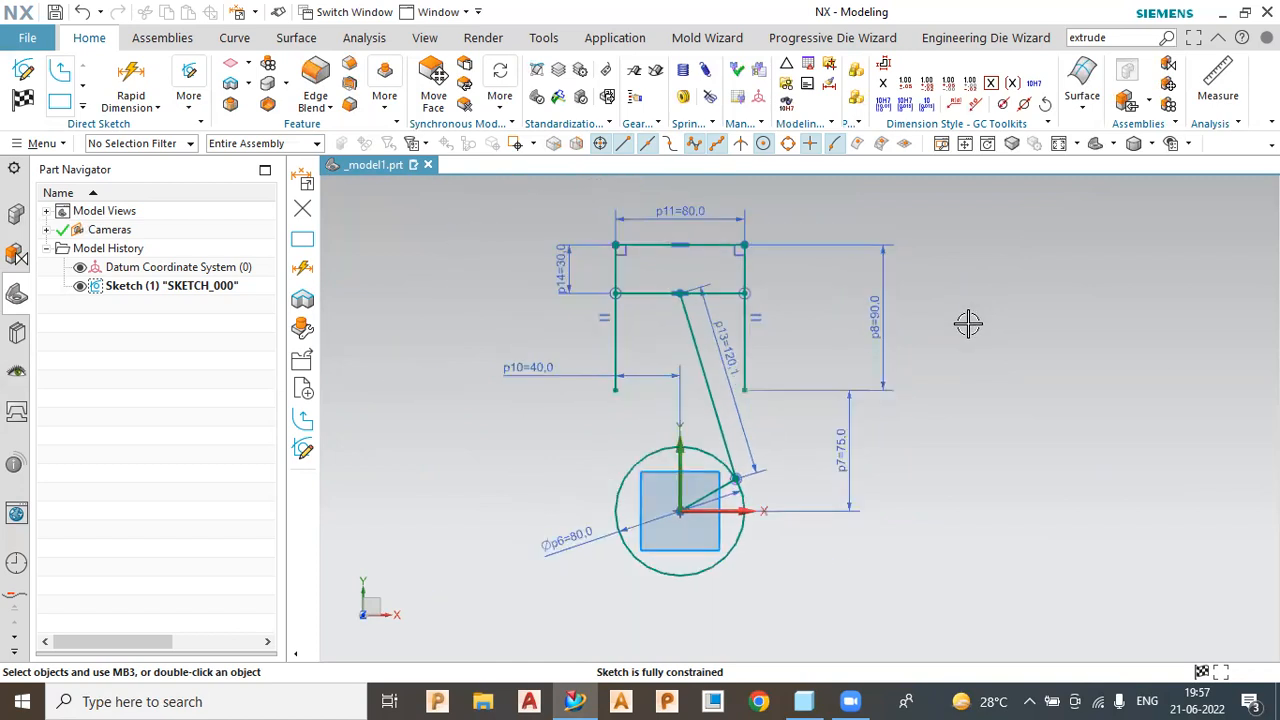